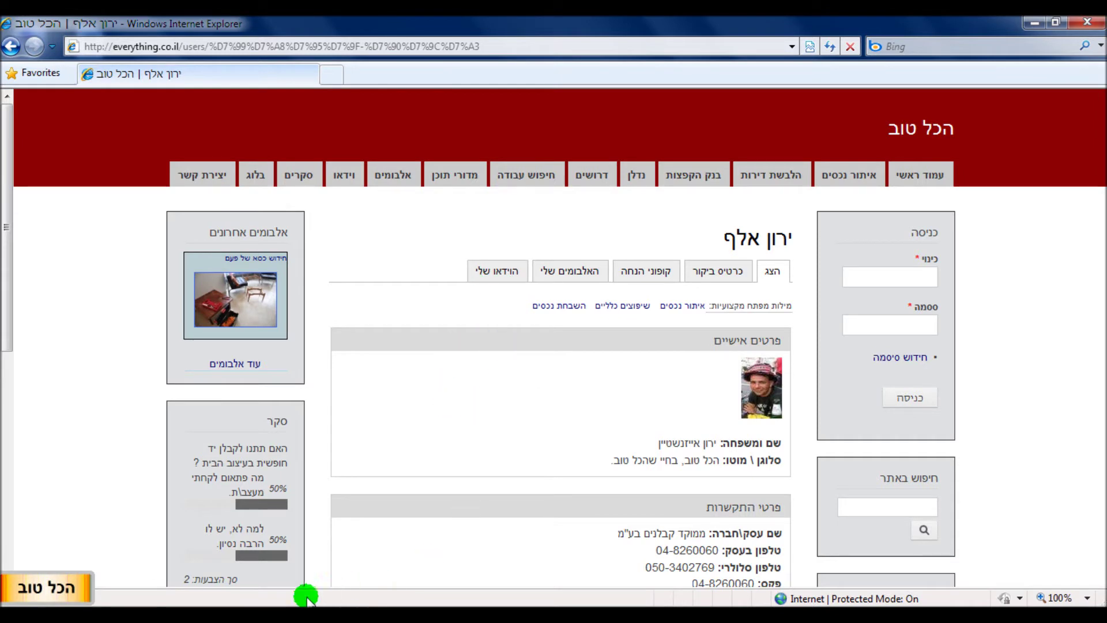
Step: Switch to Firefox and review the product page תמונה ממוסגרת #1
mouse_move(267, 603)
click(242, 543)
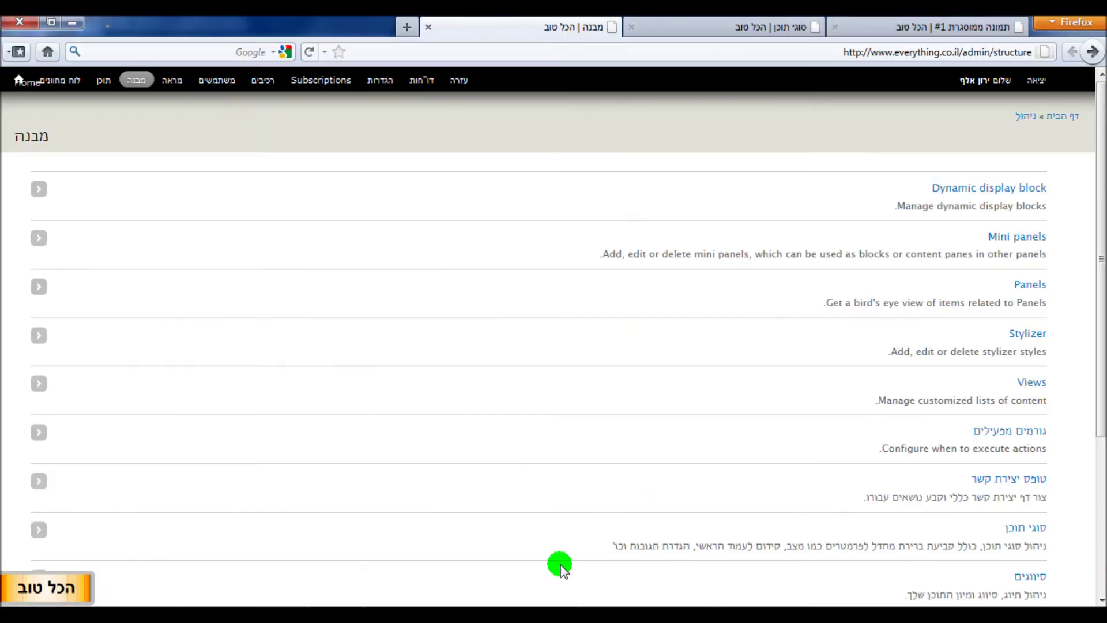
click(922, 23)
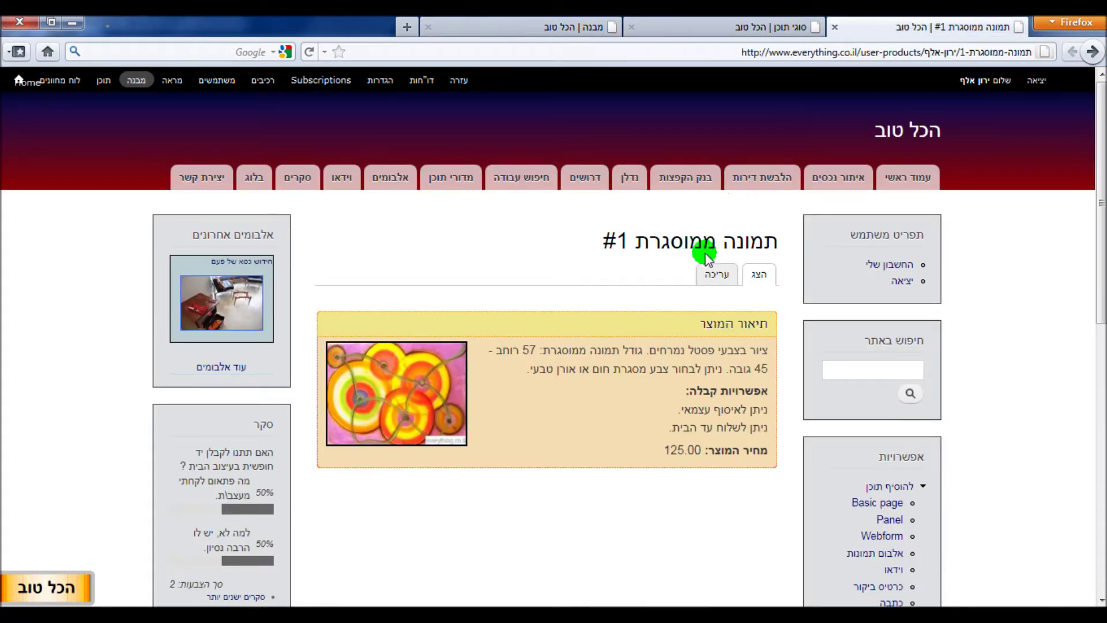
scroll(656, 250, down, 3)
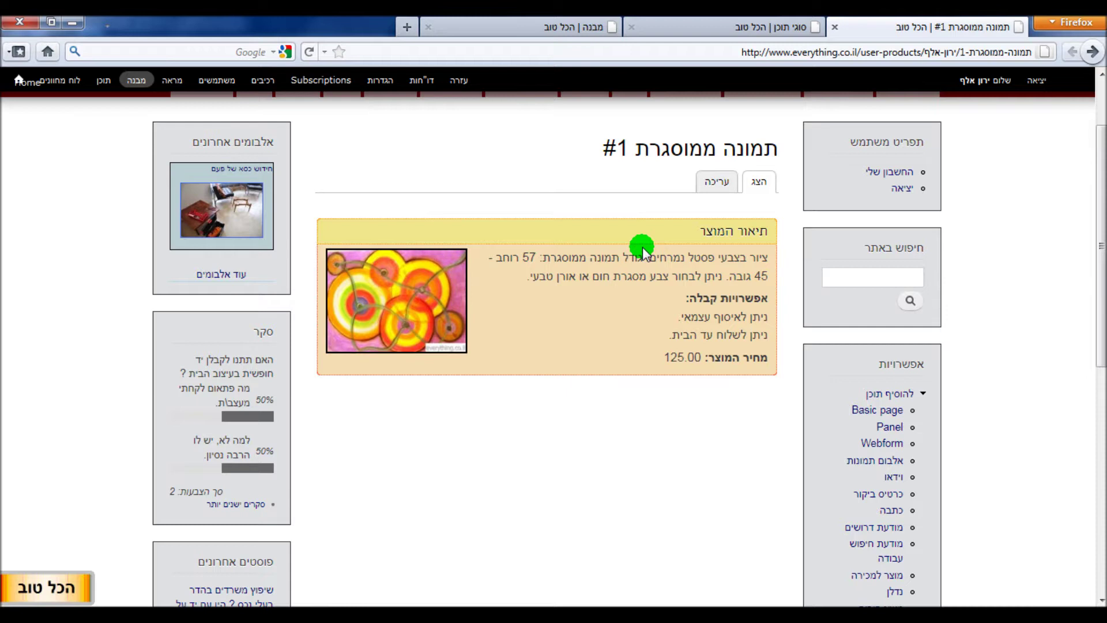
Step: Review the user_product entry among the content types and the sections of the public profile page in Internet Explorer
click(747, 26)
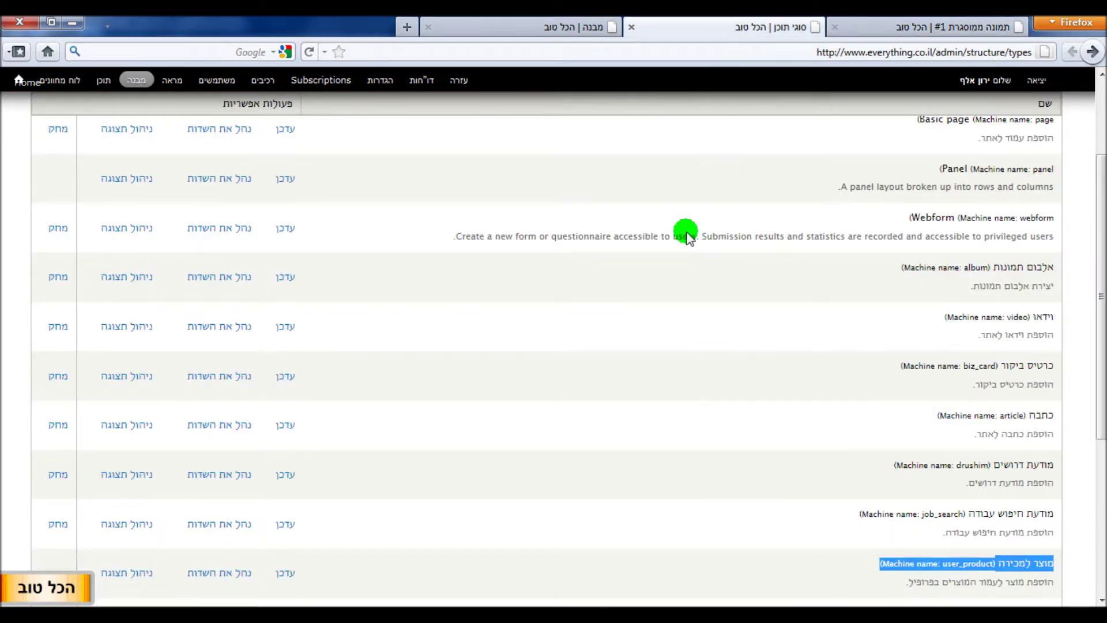
key(alt+Tab)
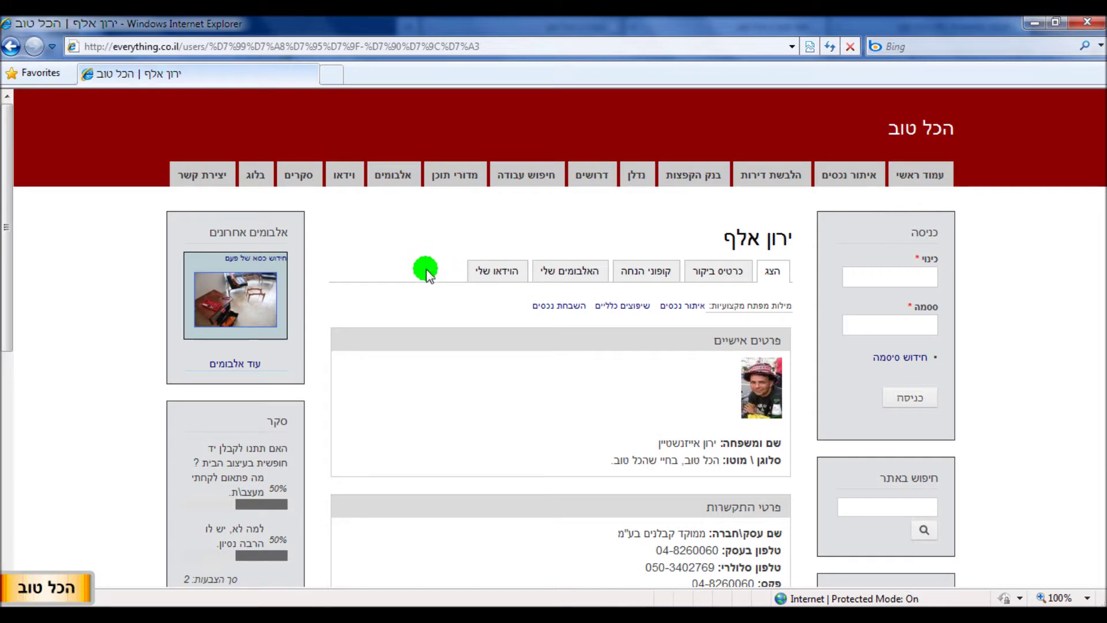
scroll(417, 299, down, 4)
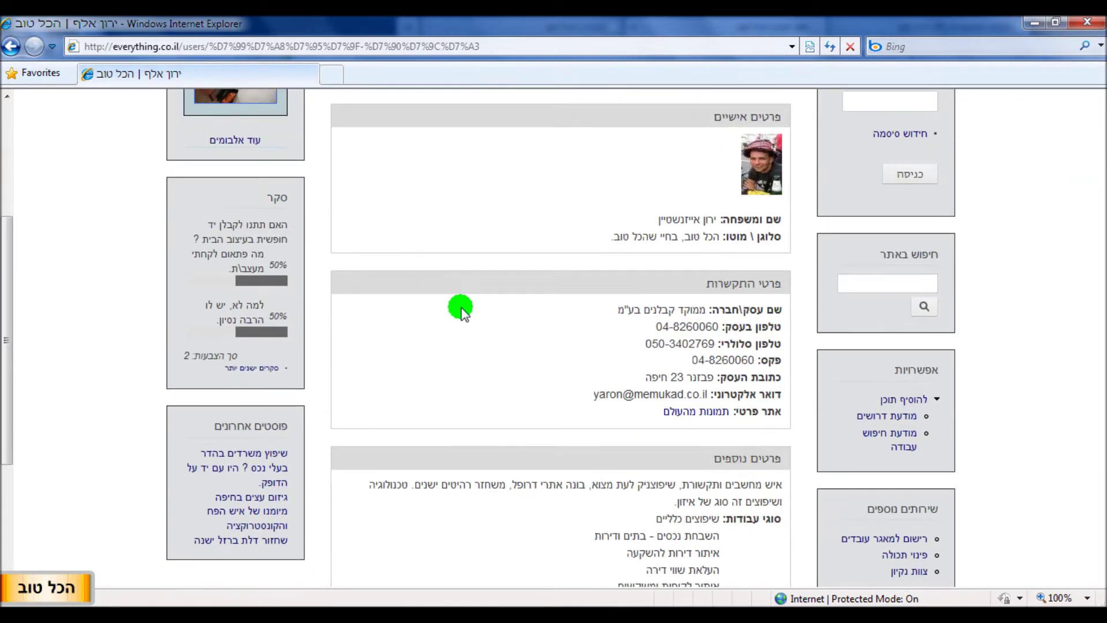
scroll(465, 306, up, 4)
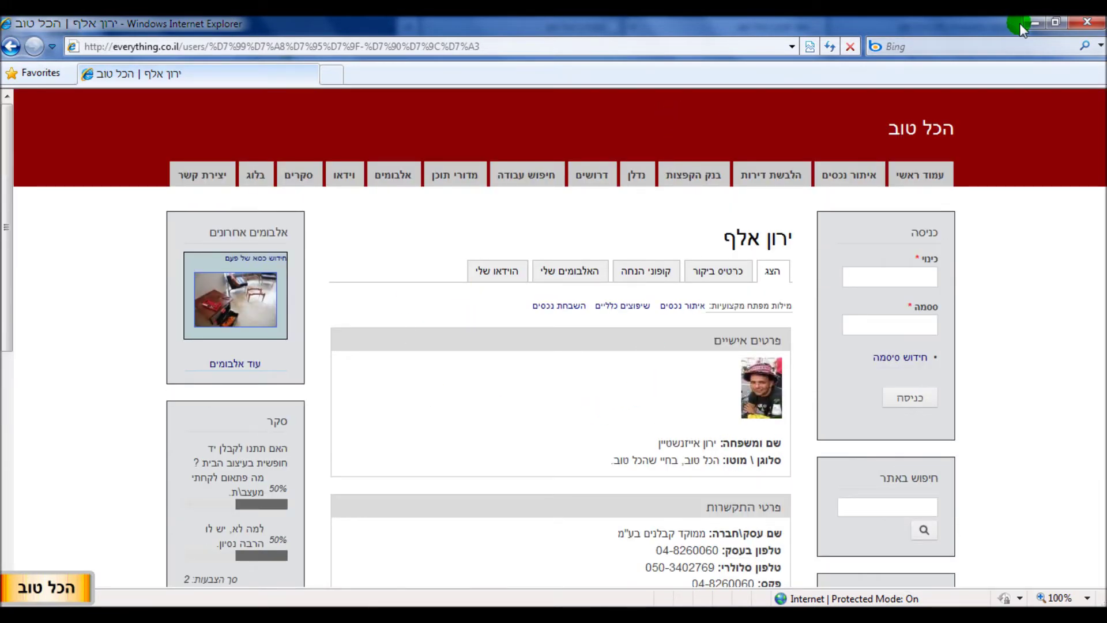
click(1035, 23)
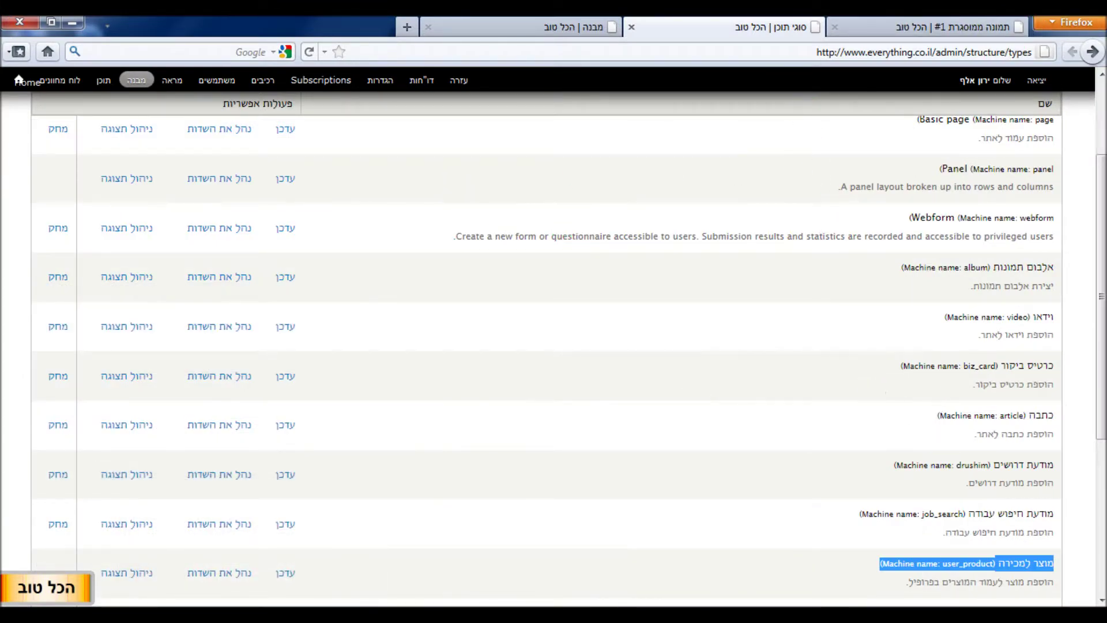
scroll(900, 277, down, 3)
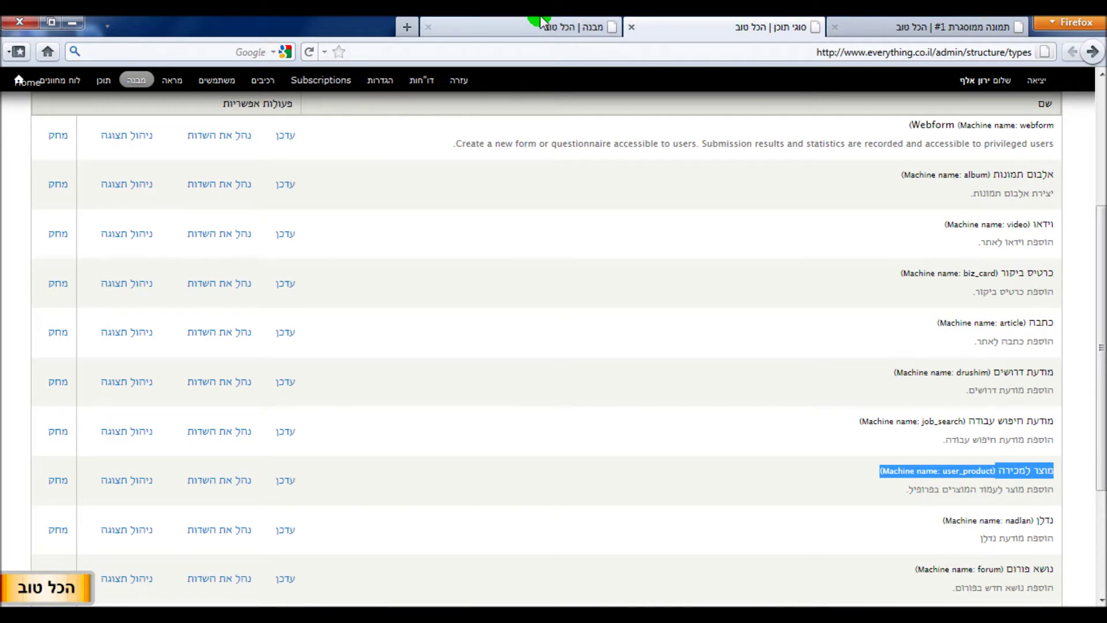
Step: Open the Views administration from the site structure and start adding a new view
click(515, 23)
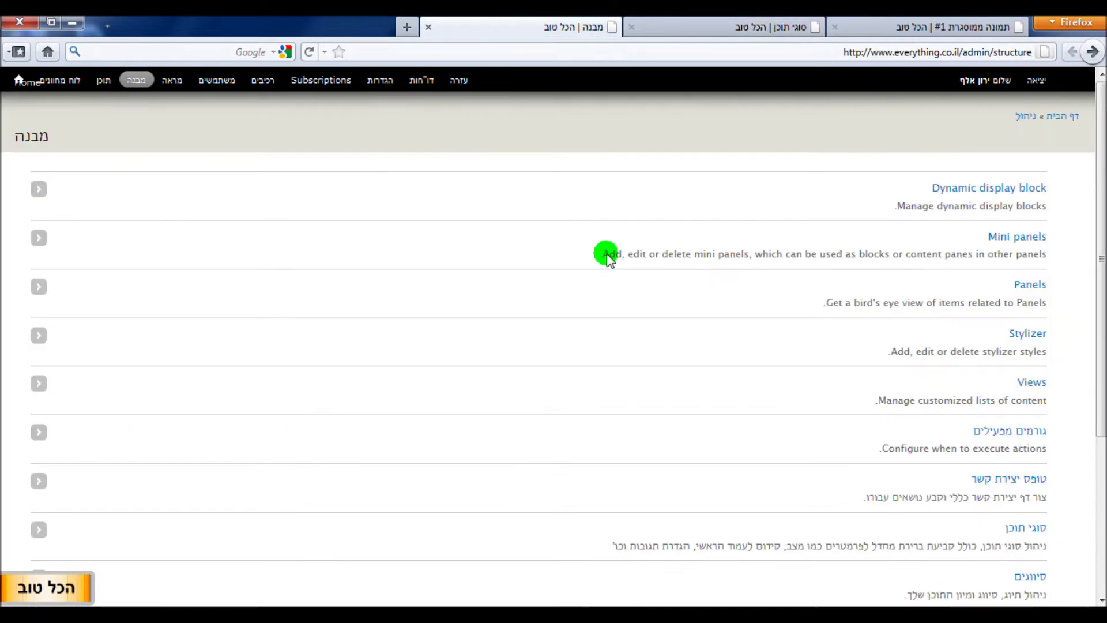
click(1038, 383)
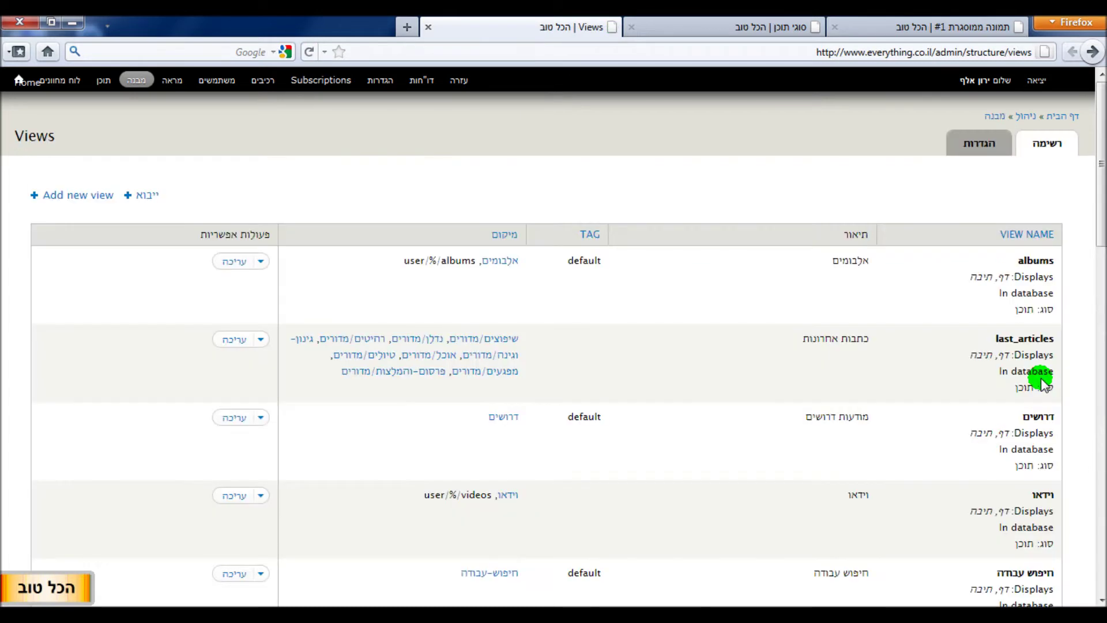
click(140, 74)
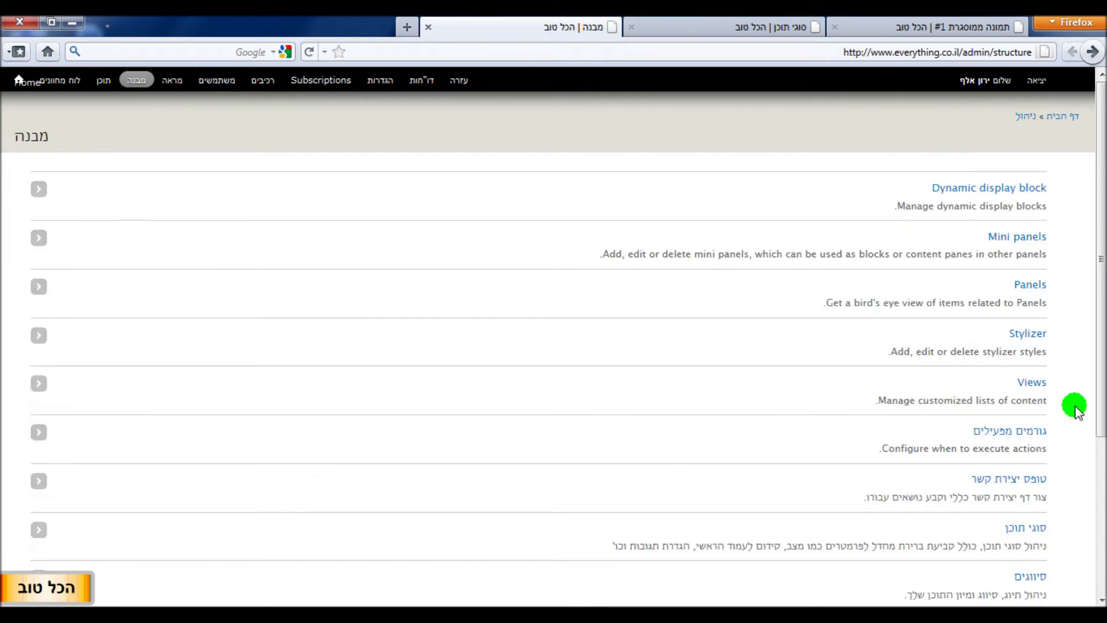
click(1036, 383)
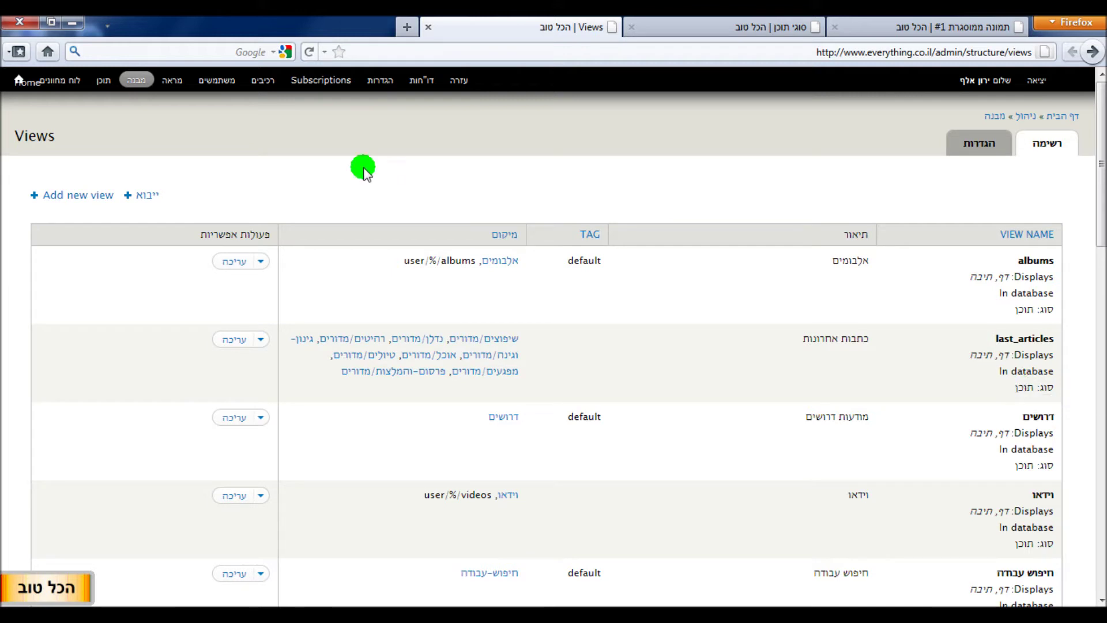
click(75, 195)
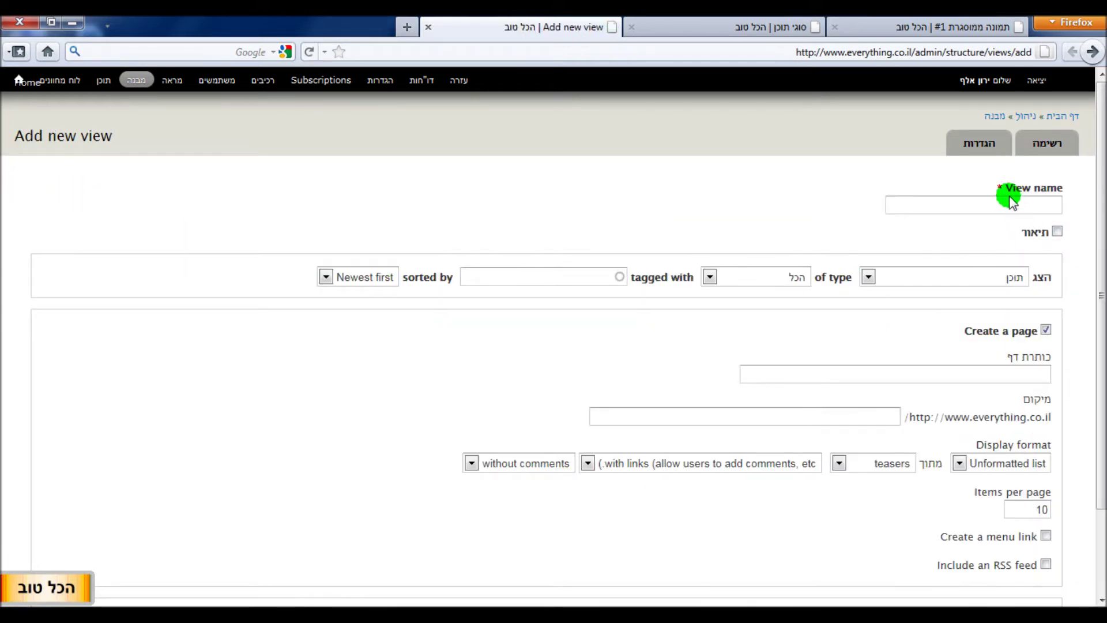
Step: Name the view המוצרים שלי and enable its description, reusing the same text המוצרים שלי
click(1011, 205)
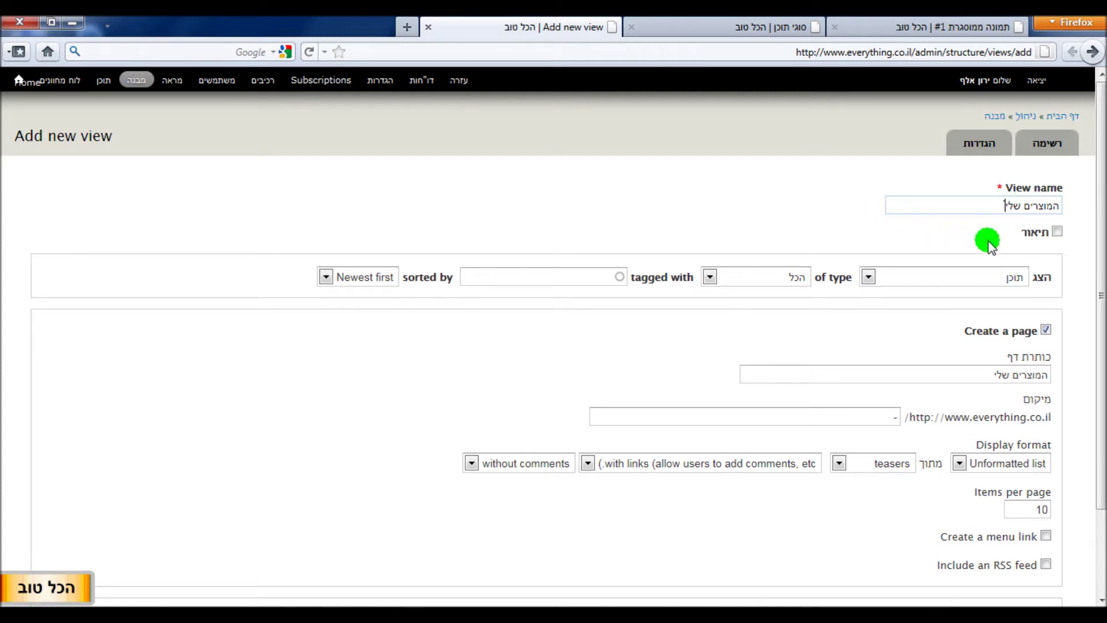
click(1060, 234)
drag(1006, 206, 1071, 204)
right_click(1063, 205)
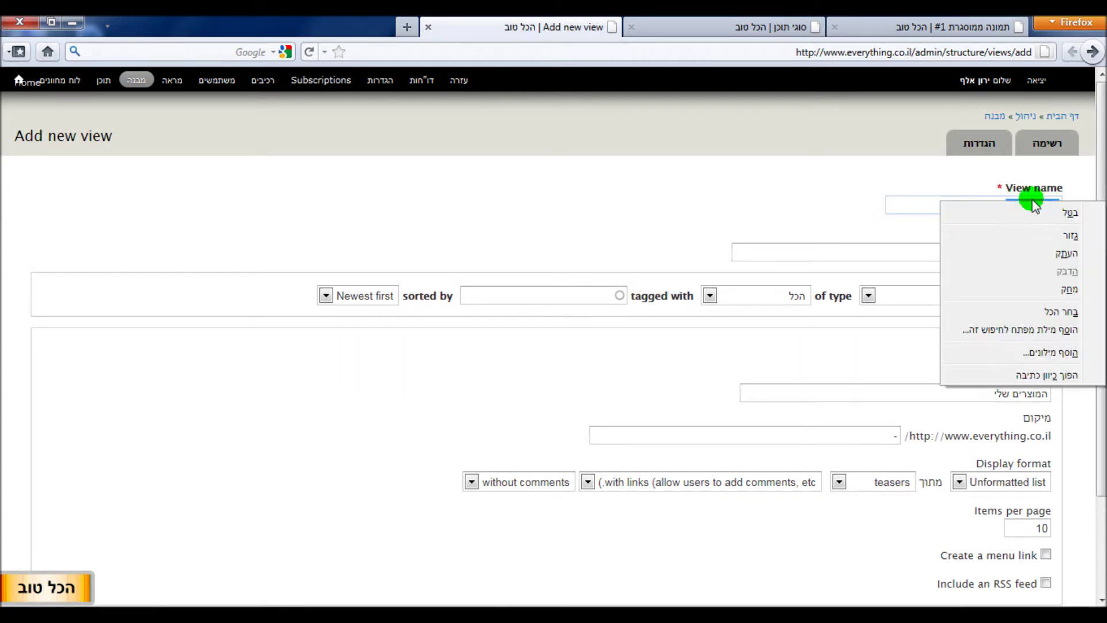
click(1027, 260)
click(1004, 256)
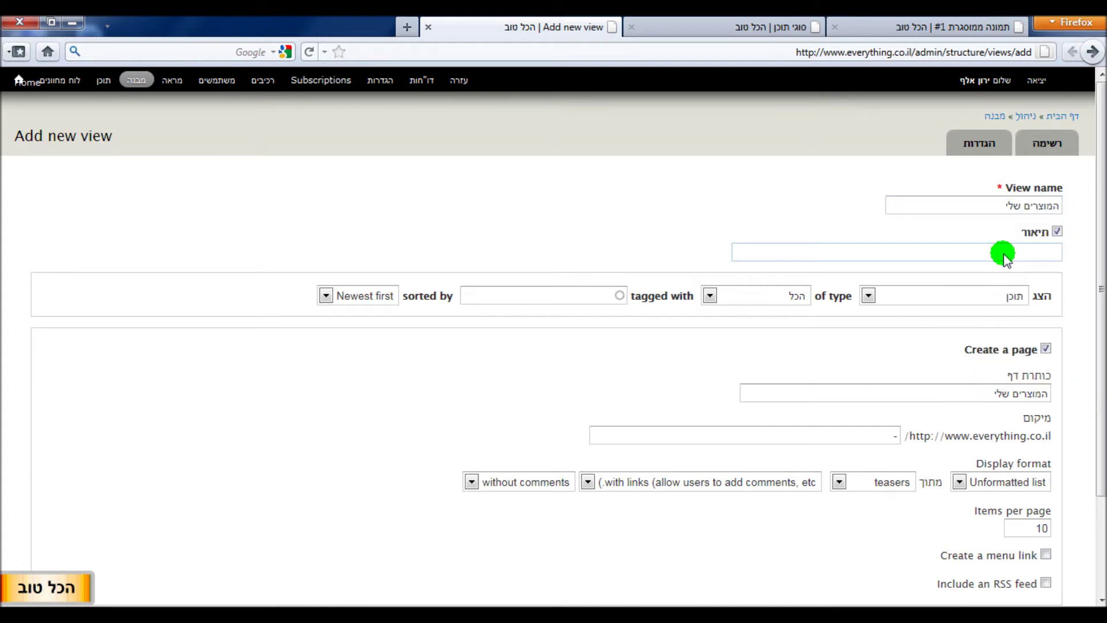
right_click(1004, 257)
click(988, 324)
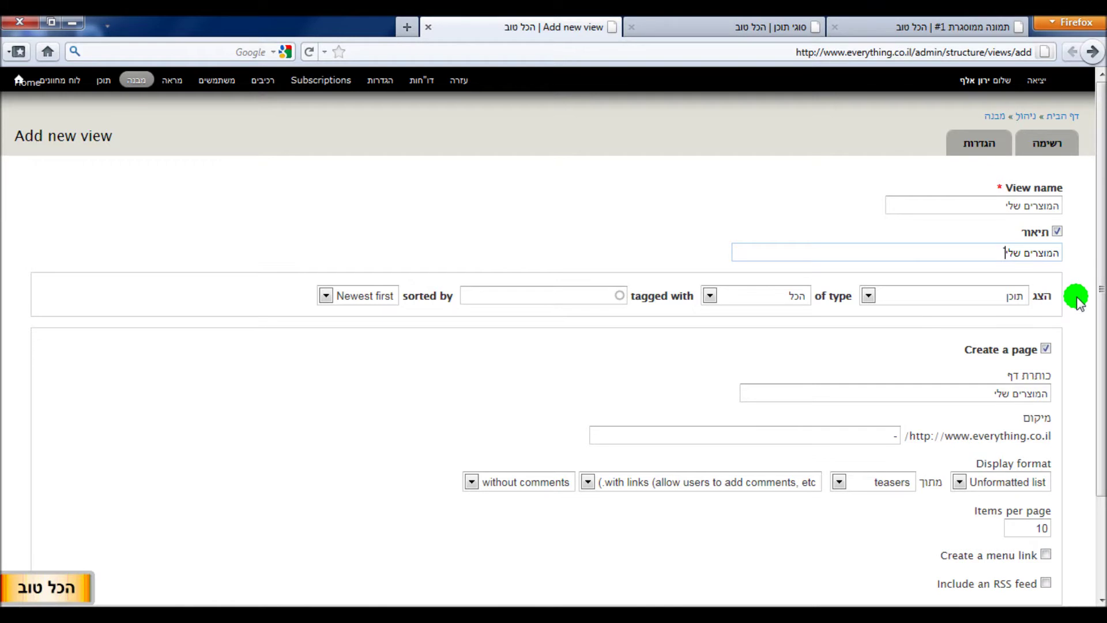
Step: Limit the view to content of type מוצר למכירה and set the page path to מוצרים
scroll(1079, 304, down, 3)
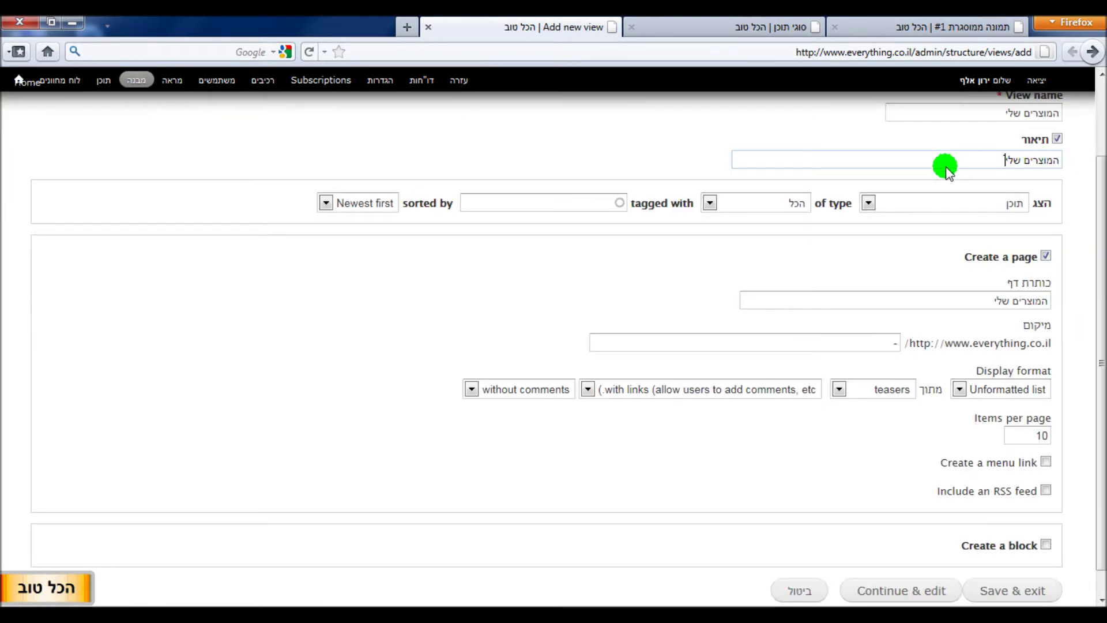
click(980, 207)
click(980, 207)
click(776, 205)
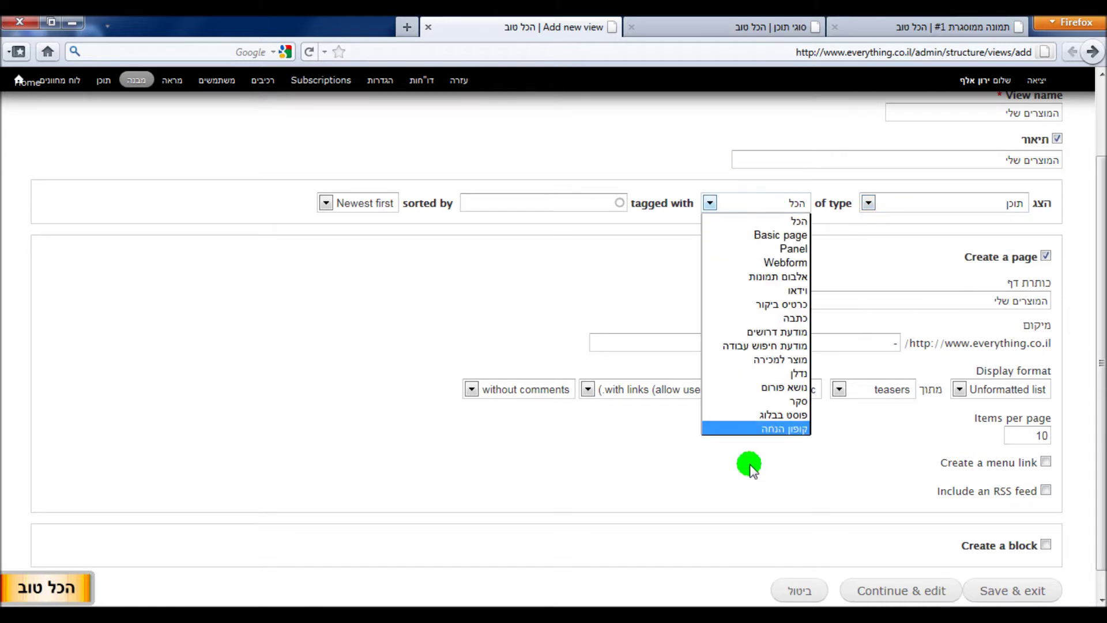
click(773, 360)
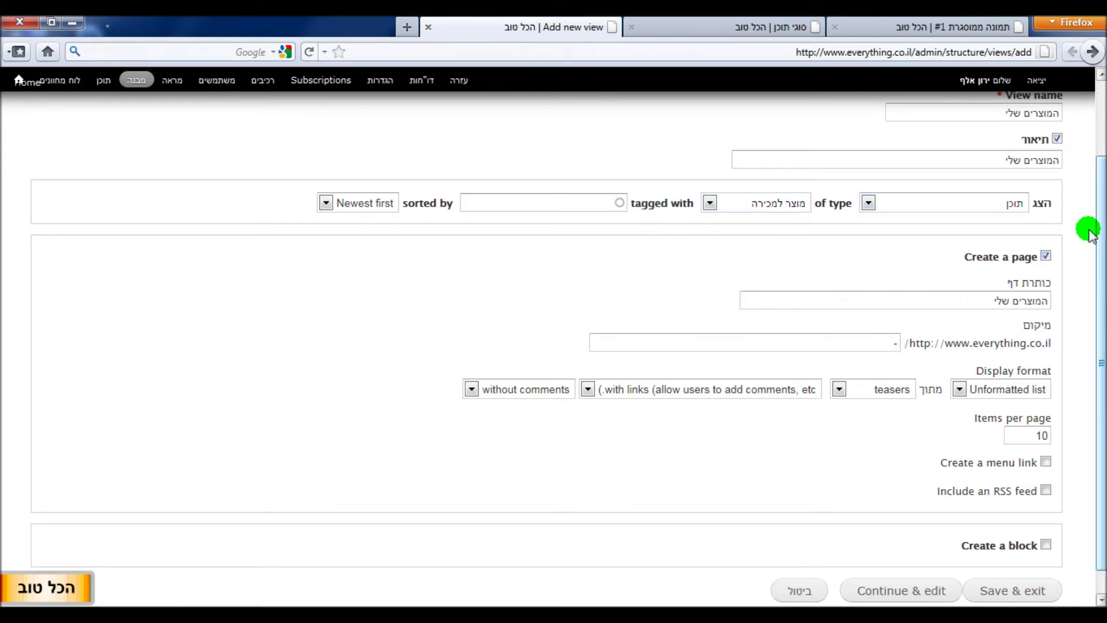
click(576, 203)
click(576, 203)
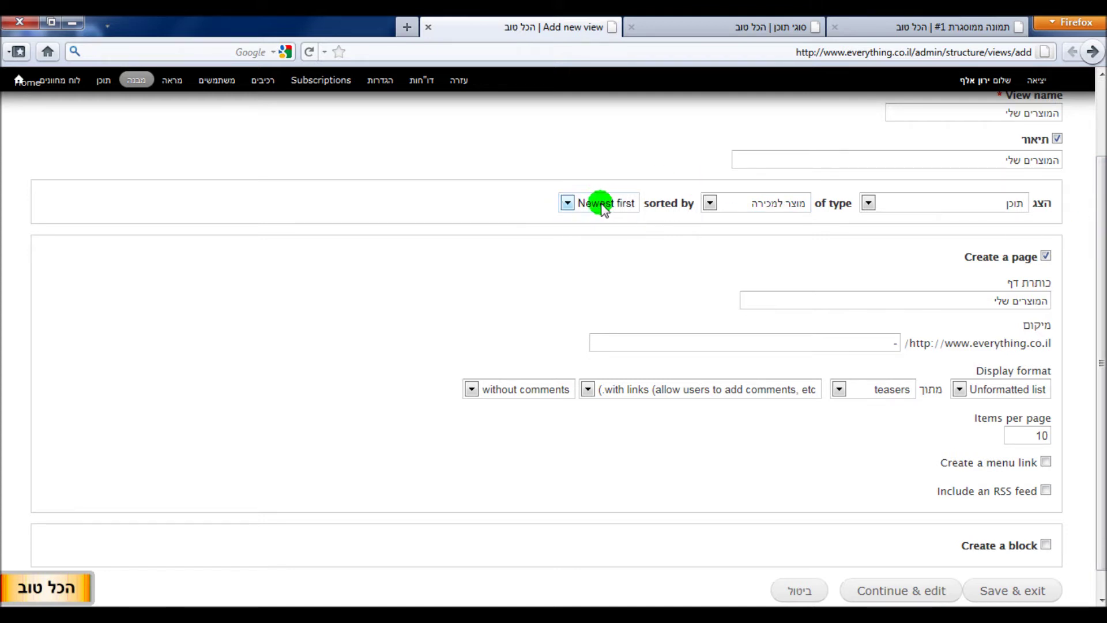
click(973, 298)
click(864, 346)
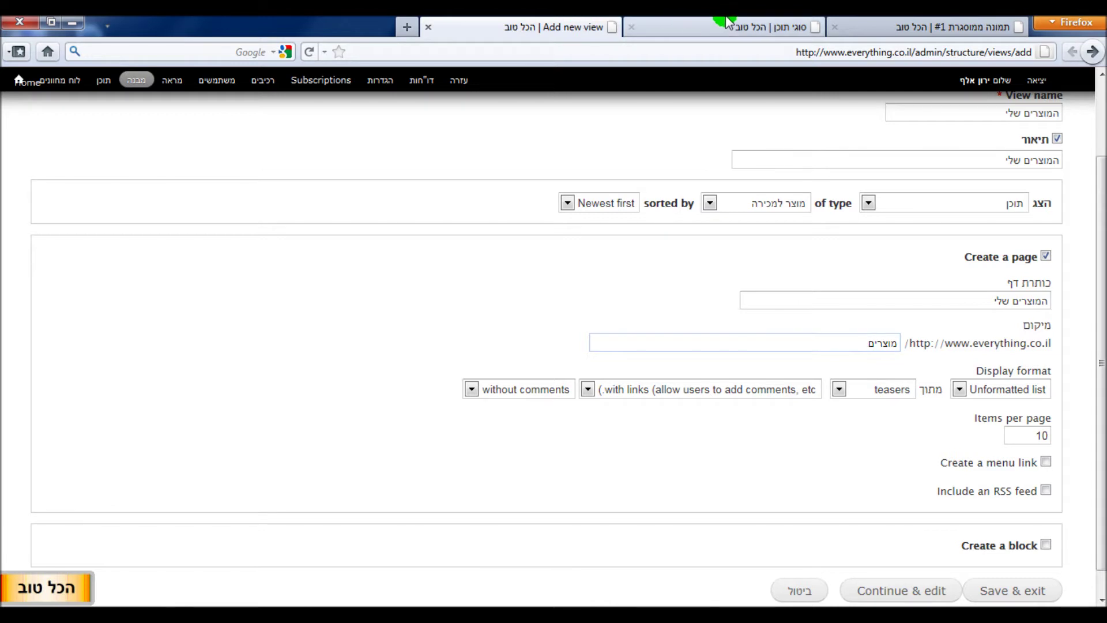
Step: Examine the profile's videos page in Internet Explorer, especially the user ID and path in its address, and return to the new view form
click(132, 601)
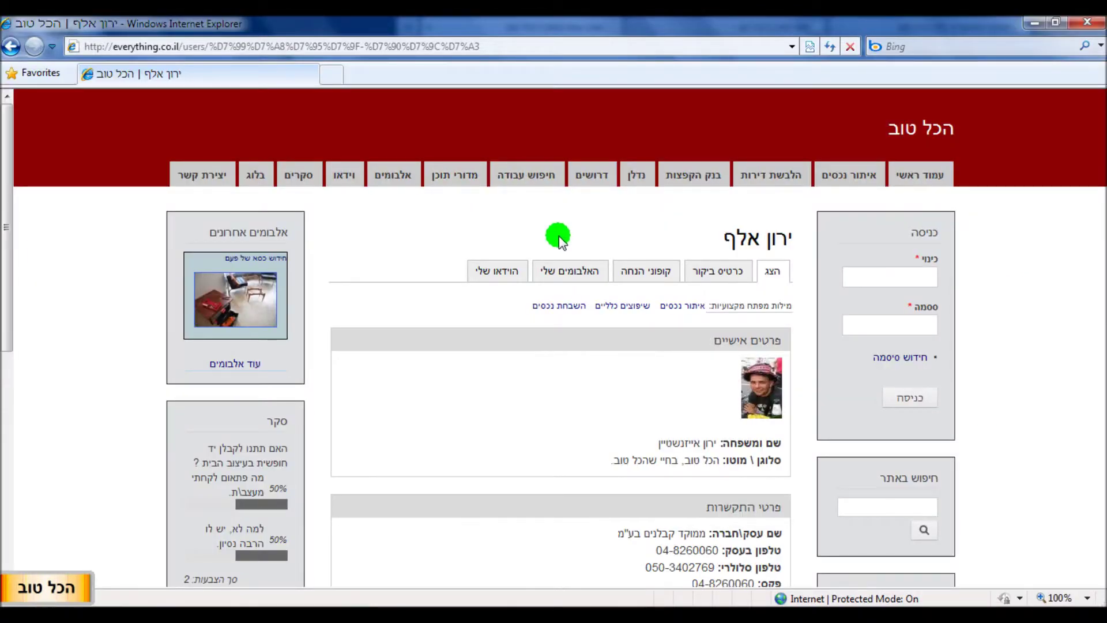
click(511, 274)
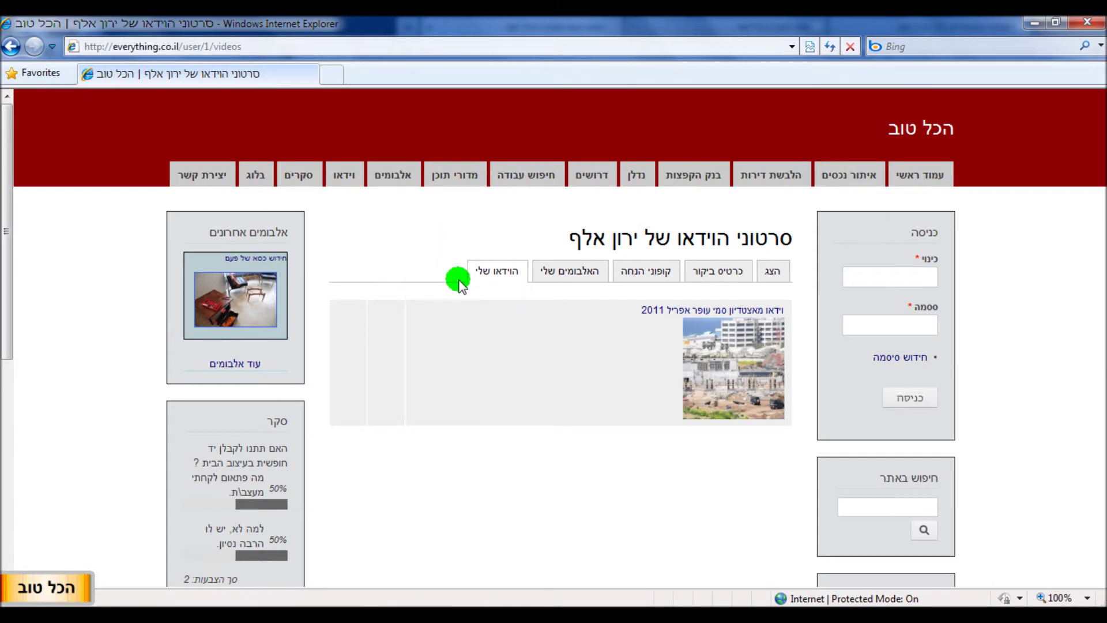
click(220, 46)
click(256, 46)
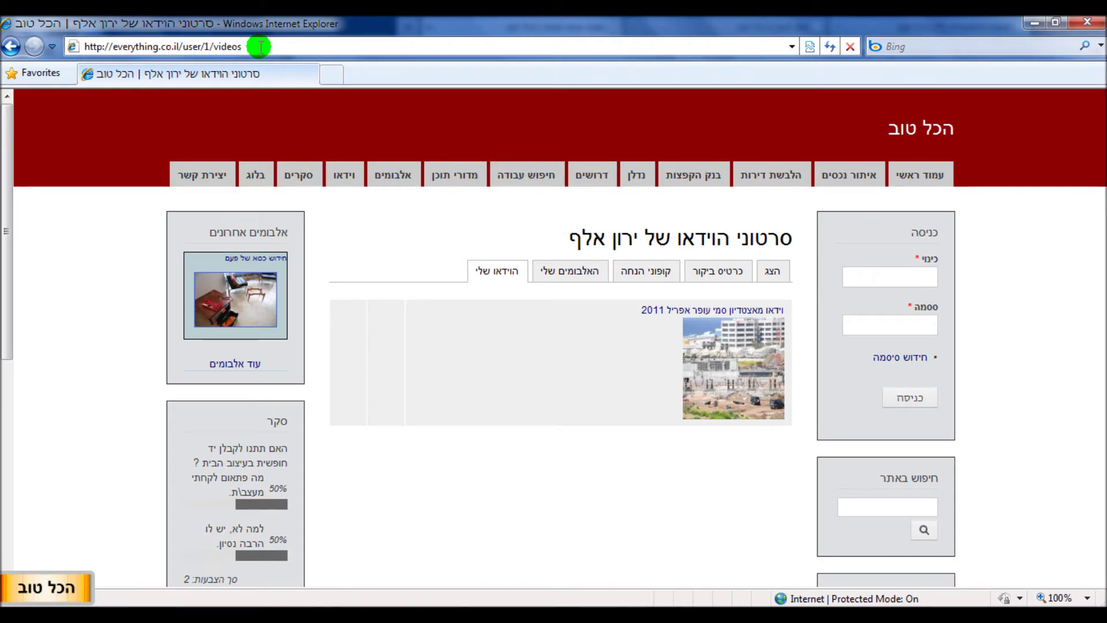
double_click(207, 46)
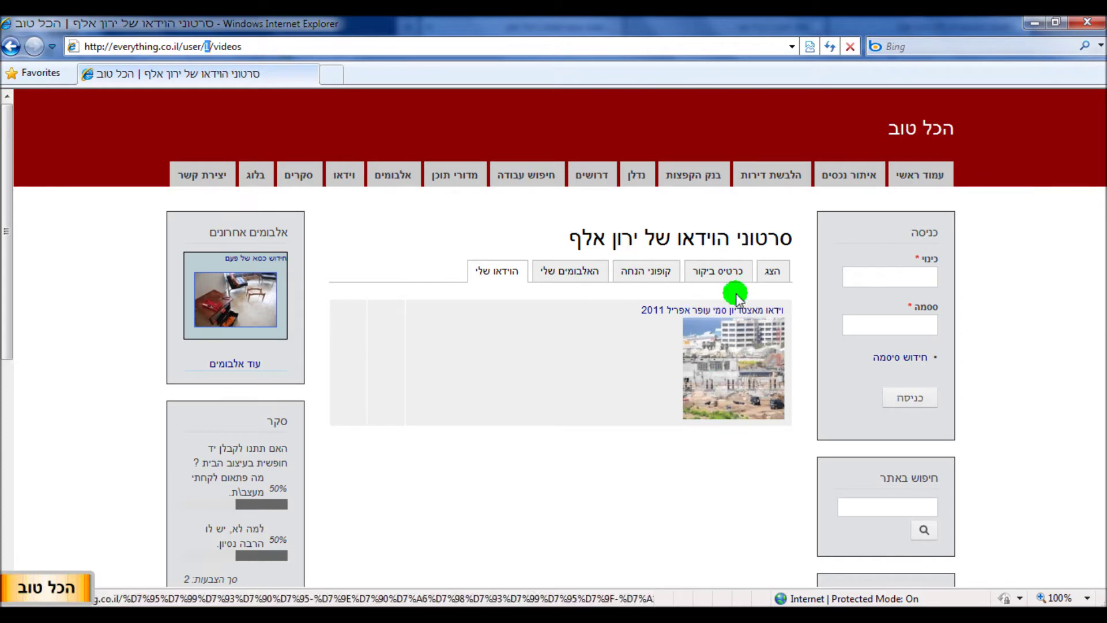
click(1041, 22)
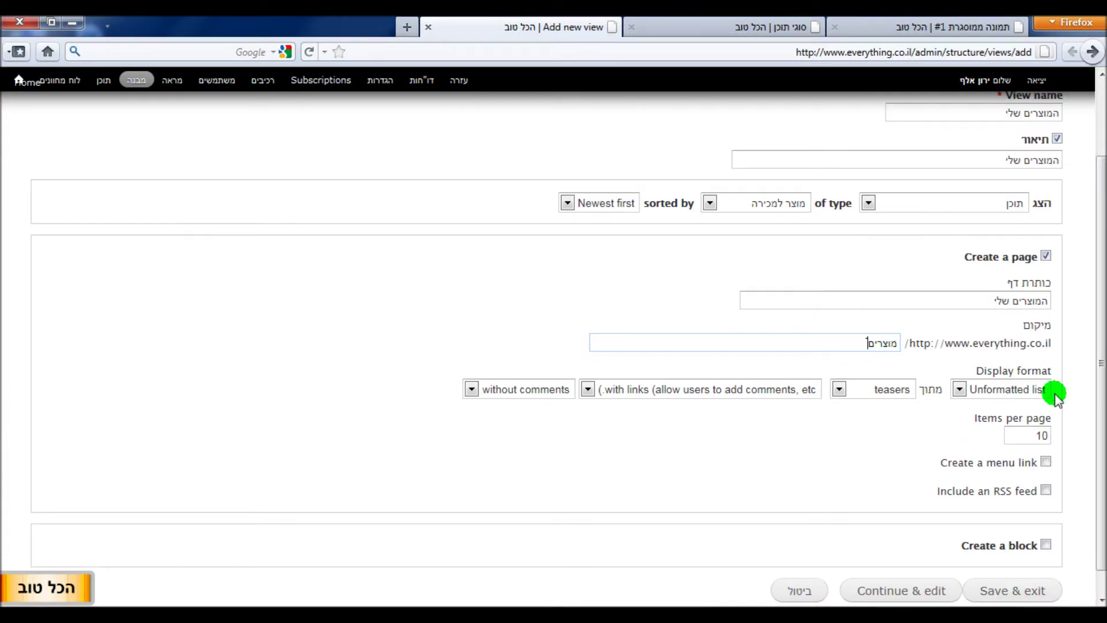
Step: Set the page display format to a Grid of fields with 9 items per page
scroll(1102, 367, down, 1)
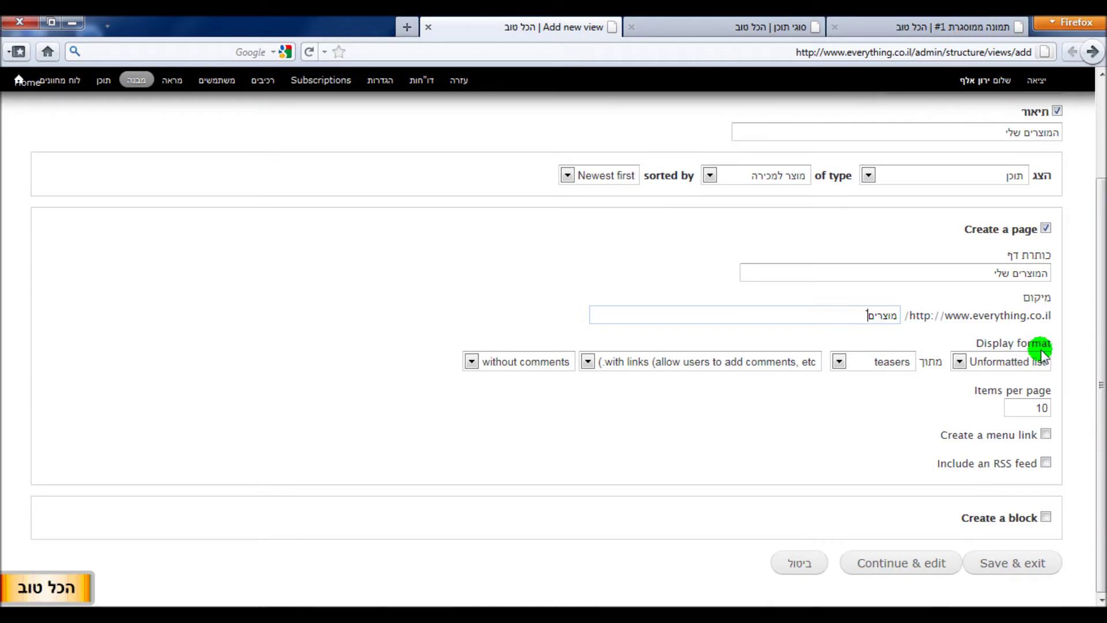
click(1030, 362)
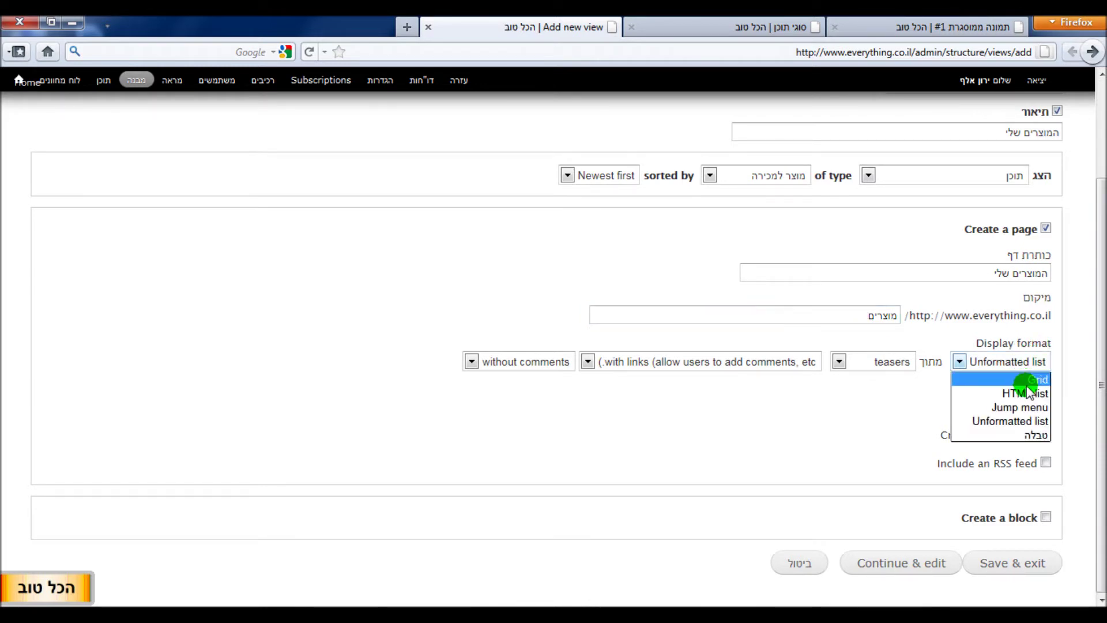
click(1028, 381)
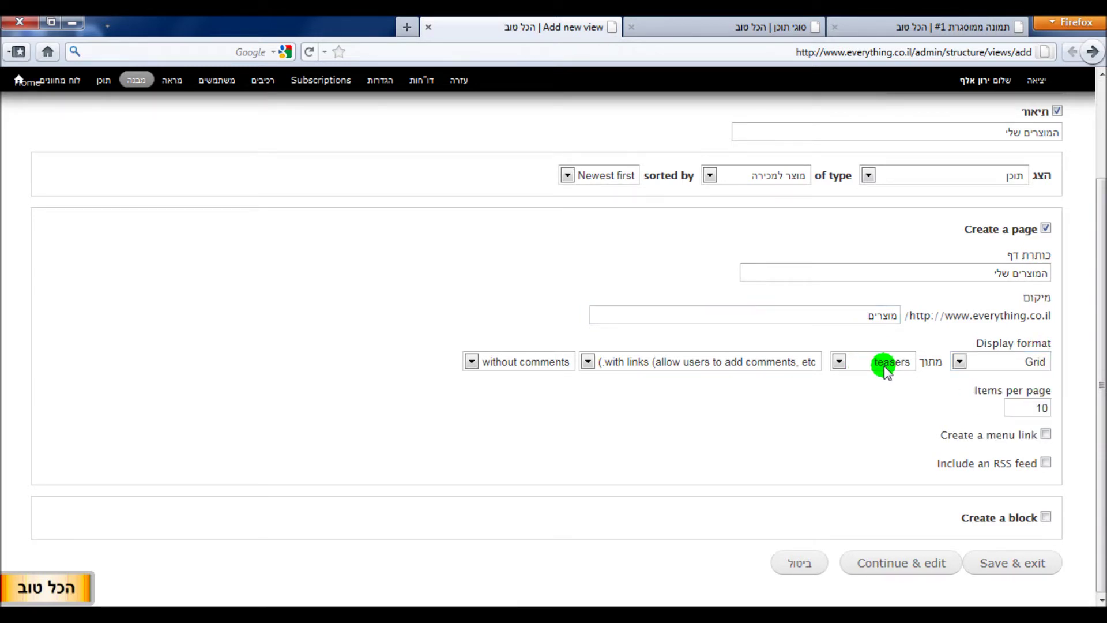
click(887, 368)
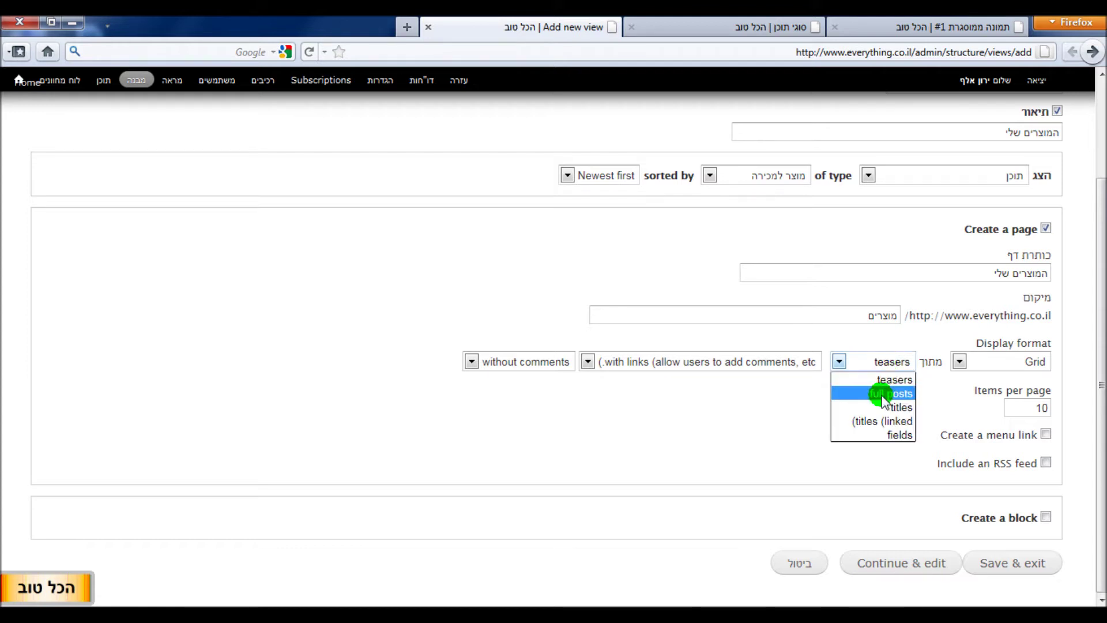
click(877, 445)
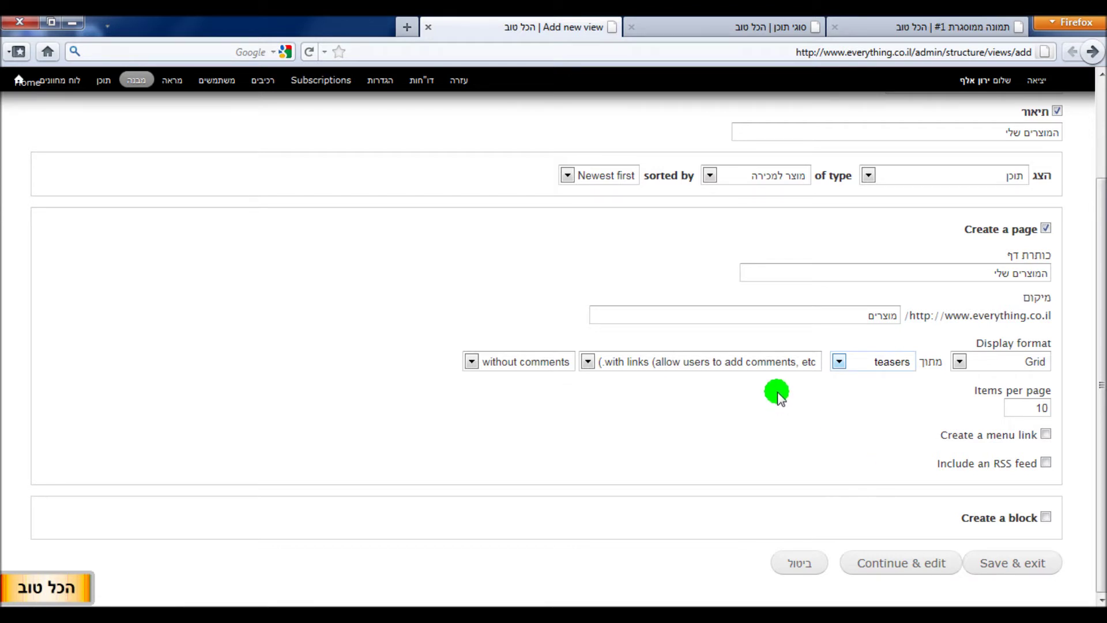
click(871, 361)
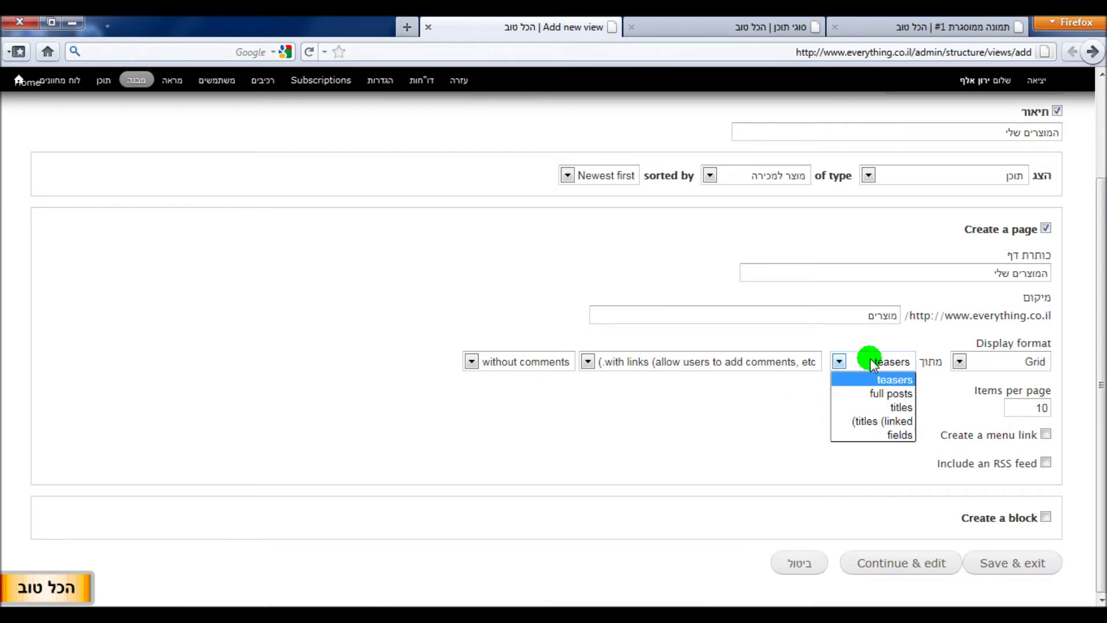
click(878, 439)
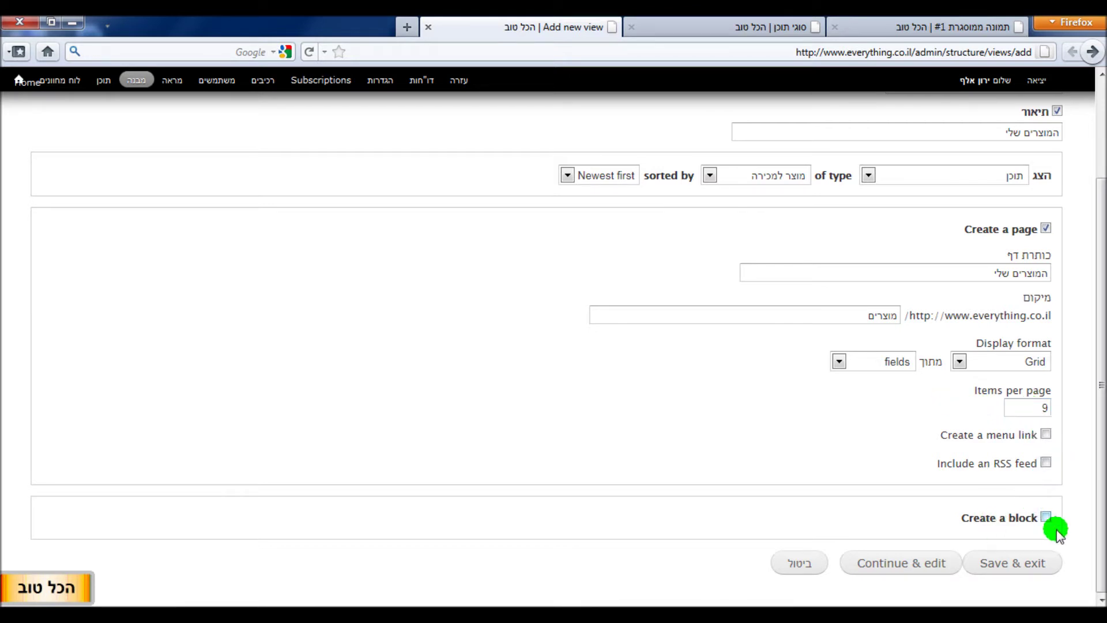
Step: Set the view's machine name to my_products and continue to editing the view
click(903, 563)
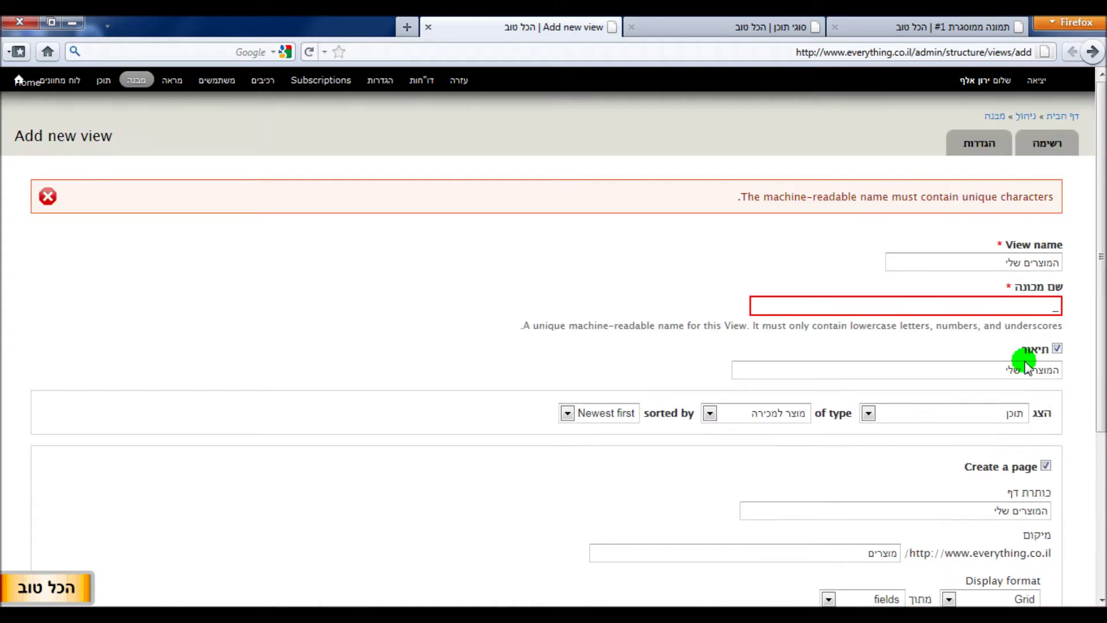
double_click(998, 303)
key(BackSpace)
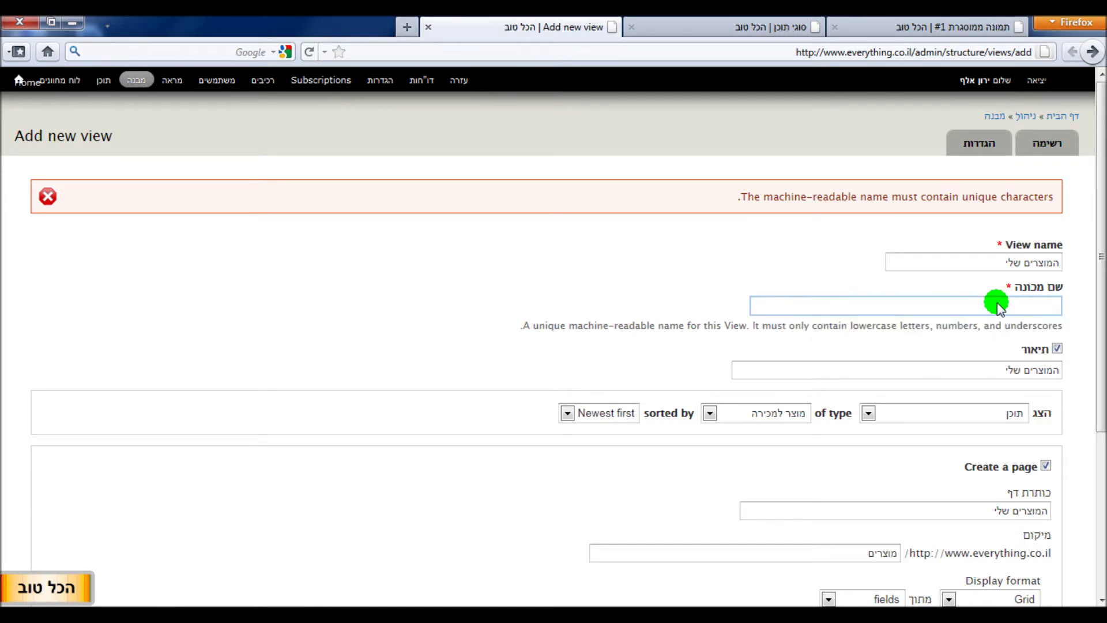
text(my_products)
drag(995, 309, 1011, 312)
drag(1100, 297, 1099, 470)
click(893, 568)
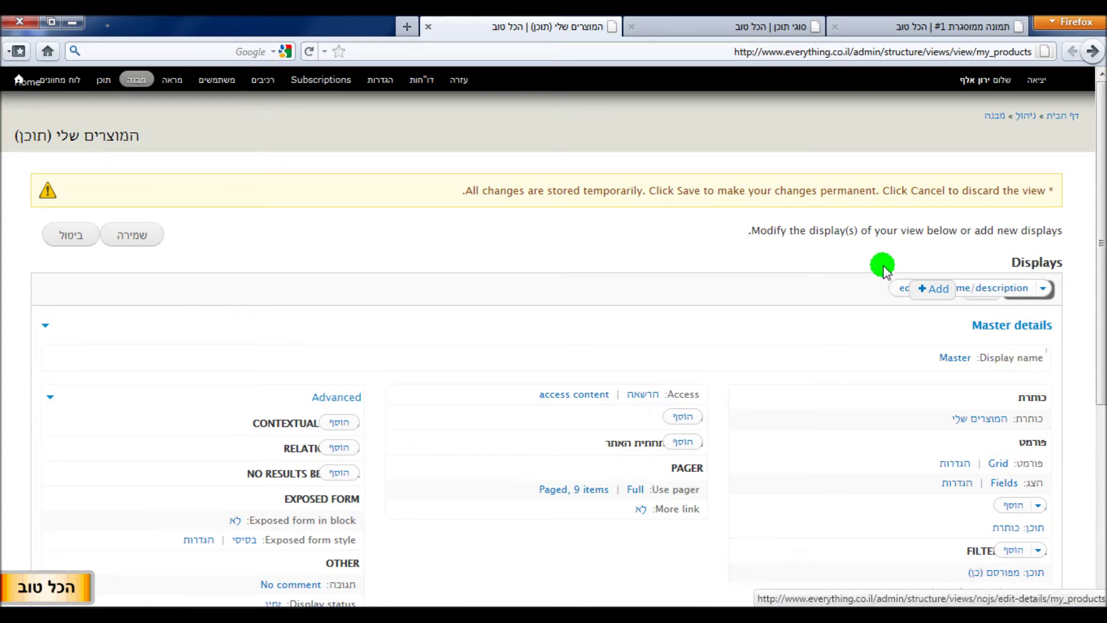
Step: Open the view's page display for editing and look over its settings
scroll(723, 347, down, 3)
scroll(689, 222, up, 3)
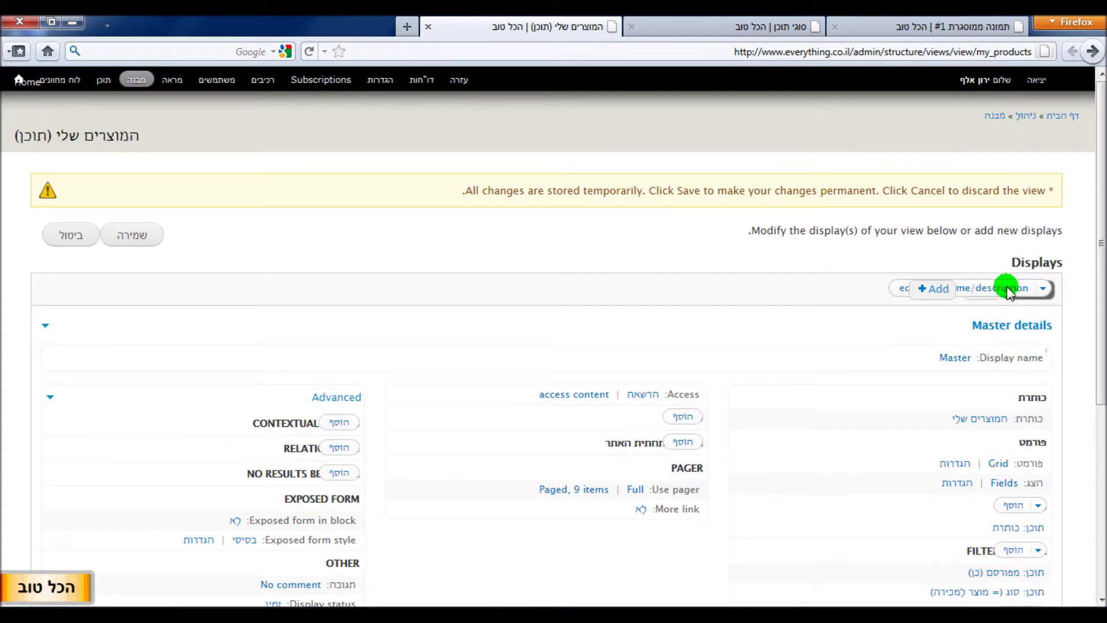
click(975, 300)
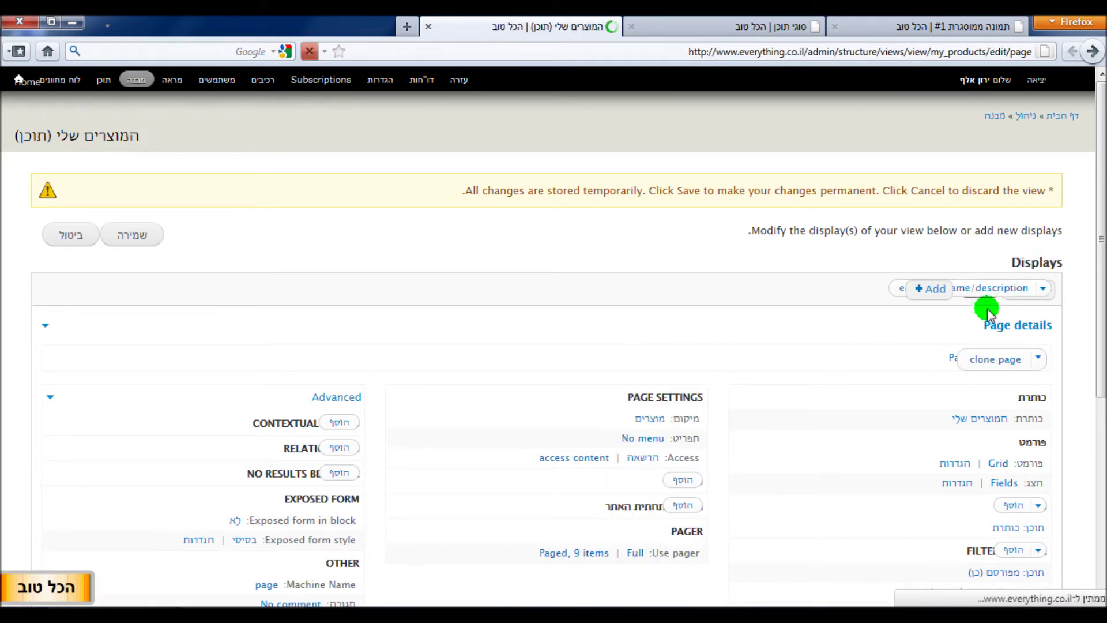
double_click(1020, 51)
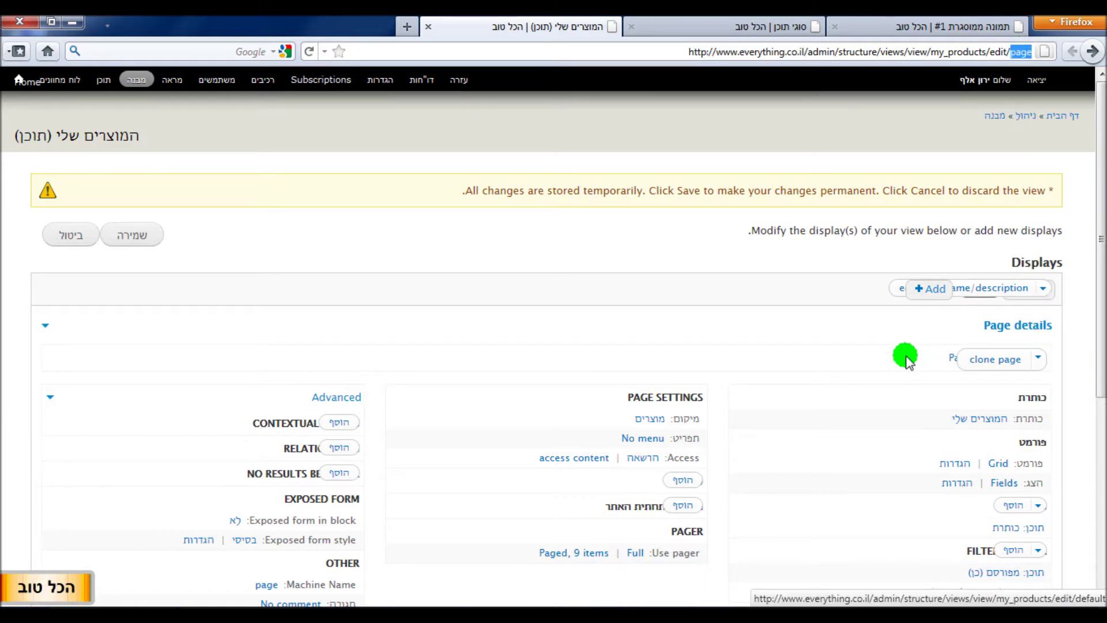
scroll(727, 389, down, 3)
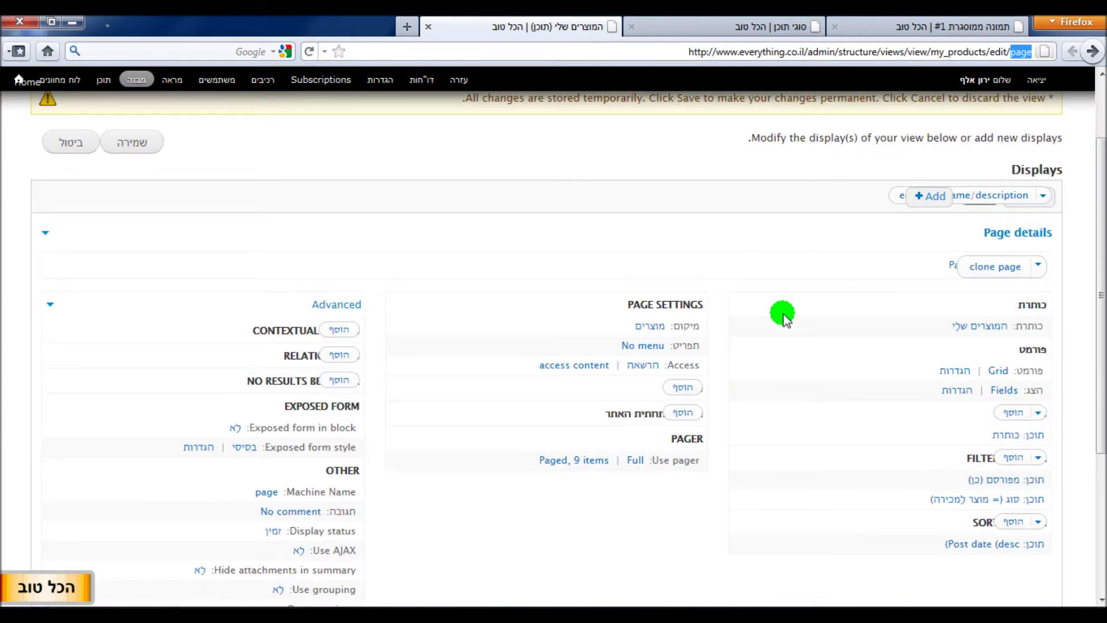
scroll(785, 237, up, 3)
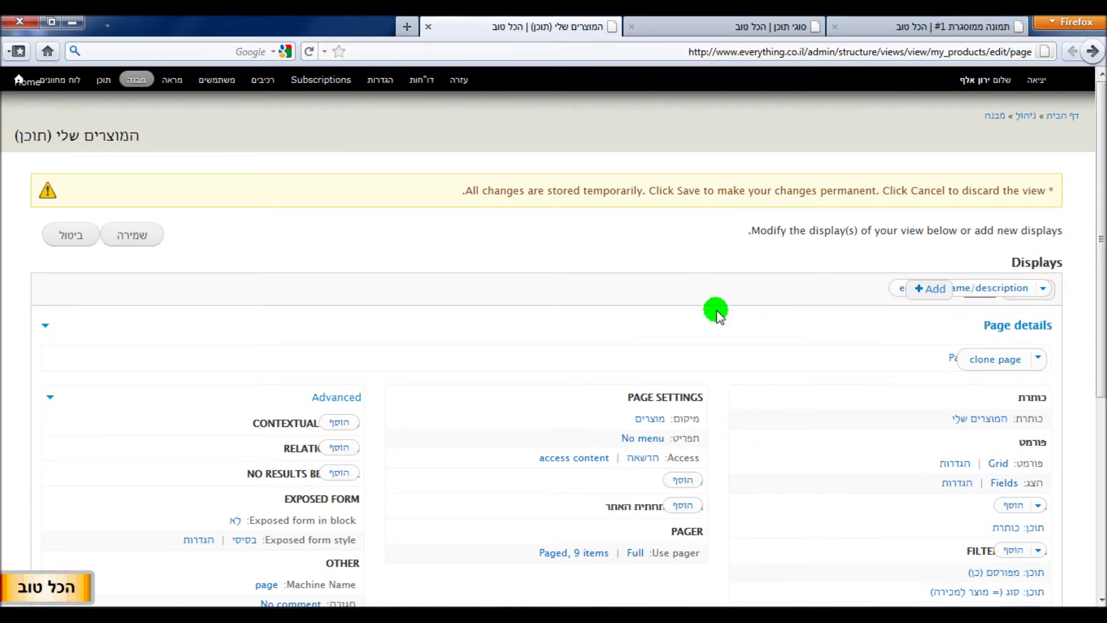
scroll(715, 306, down, 3)
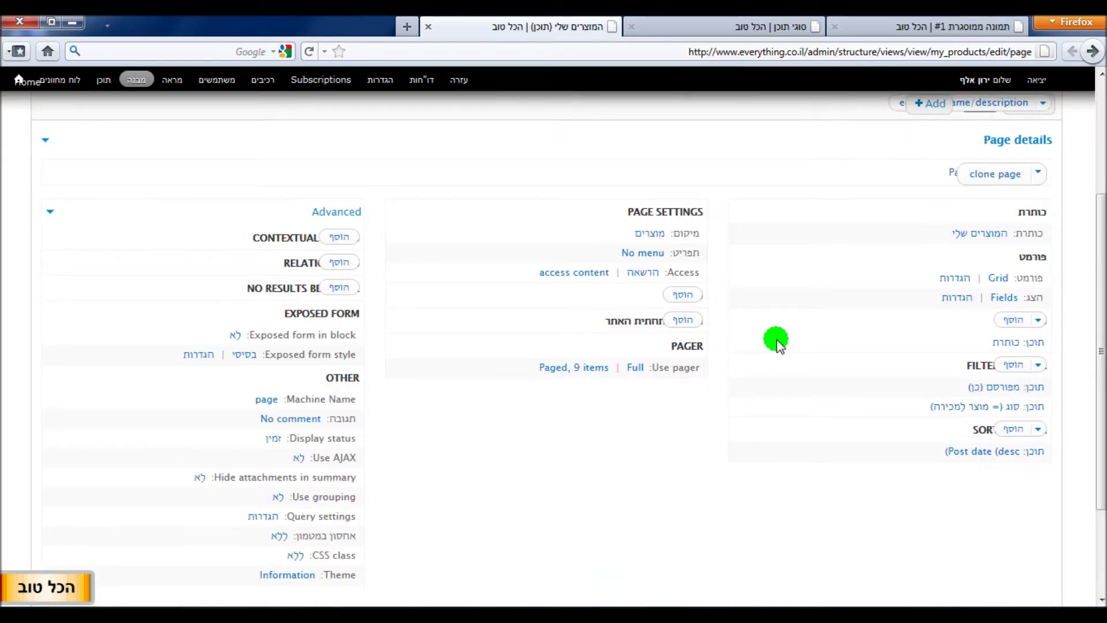
Step: Enter דף מוצרים לפרופיל משתמש as the page display's administrative name
click(953, 173)
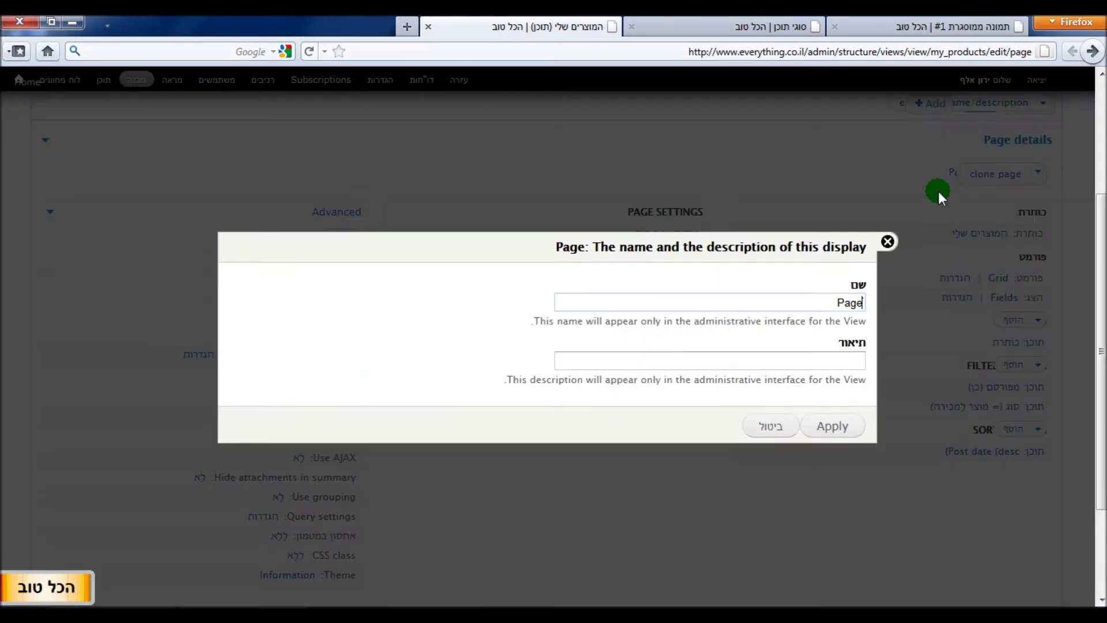
double_click(850, 303)
click(849, 303)
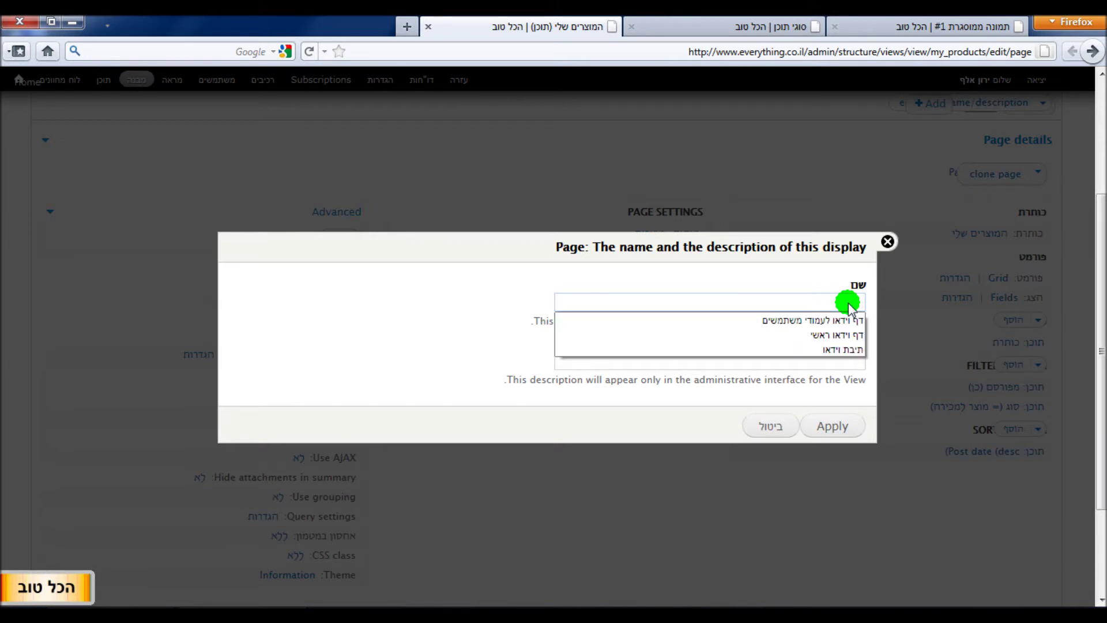
text(דף)
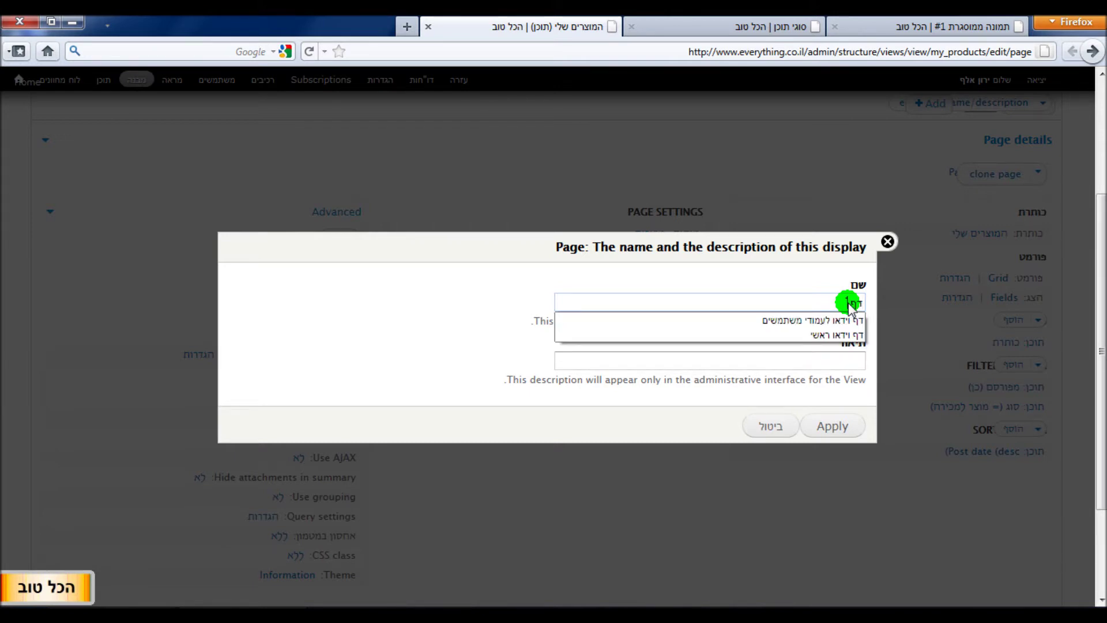
text( מוצרים לפרופ)
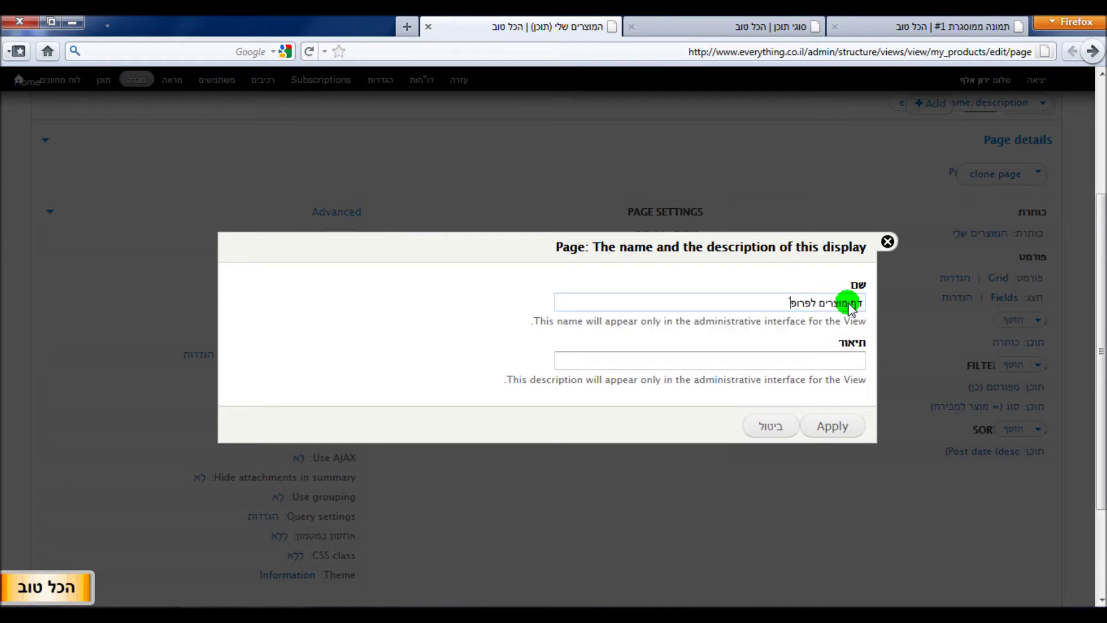
text(יל משתמש)
Step: Reuse the display's name דף מוצרים לפרופיל משתמש as its description and apply both
drag(849, 302, 884, 306)
right_click(829, 309)
click(843, 361)
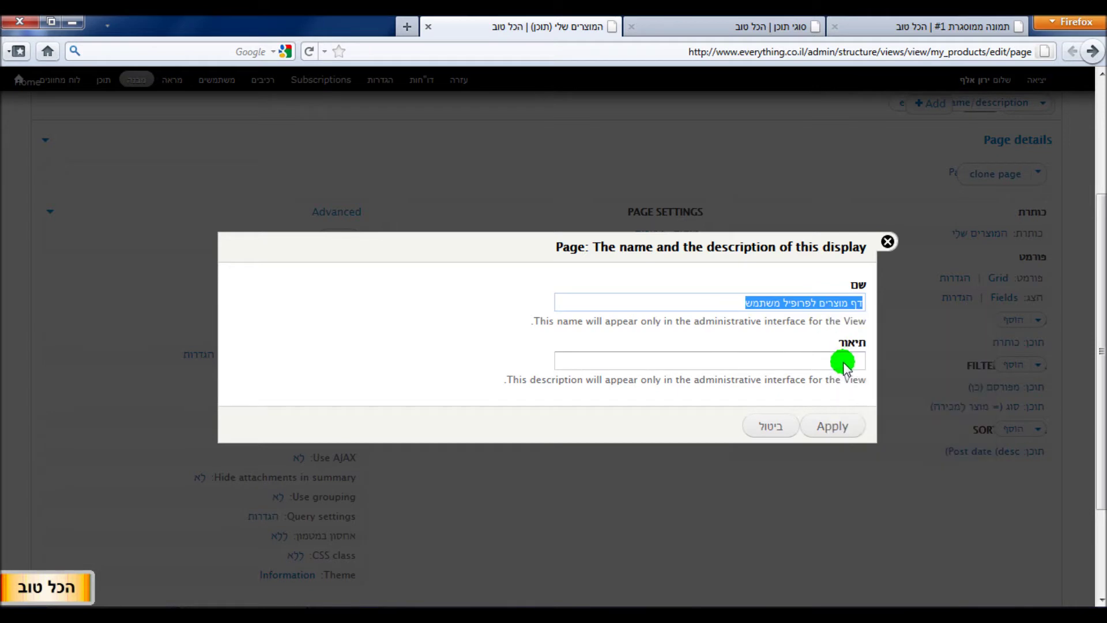
click(843, 362)
right_click(843, 364)
click(869, 436)
click(841, 431)
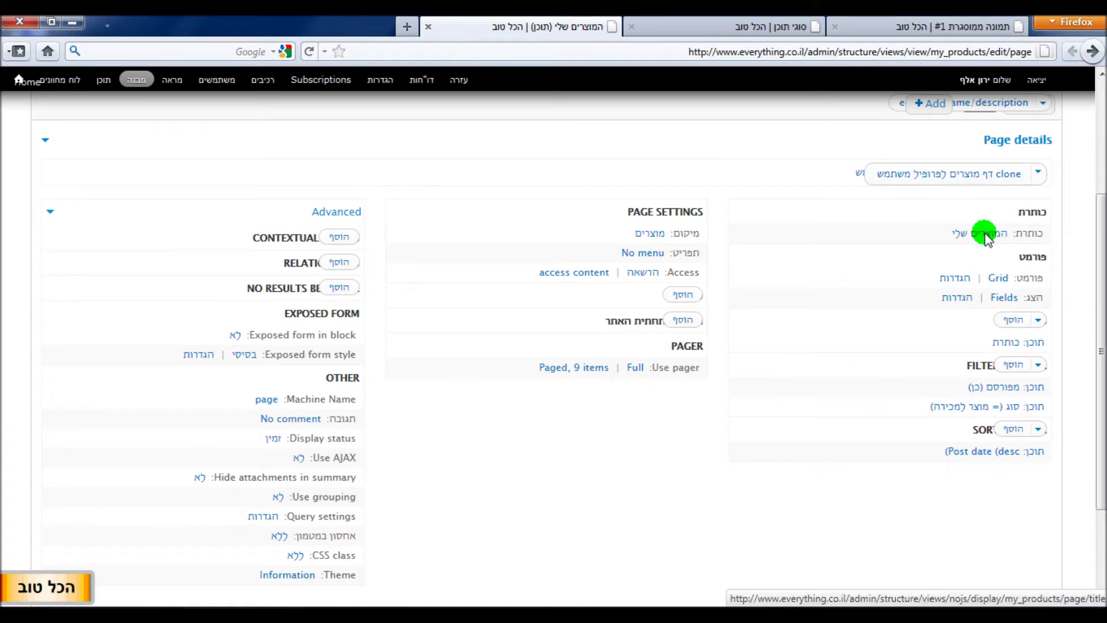
Step: Examine the username in the title of the profile's videos page in Internet Explorer and the user ID in its address, and return to the view
mouse_move(242, 615)
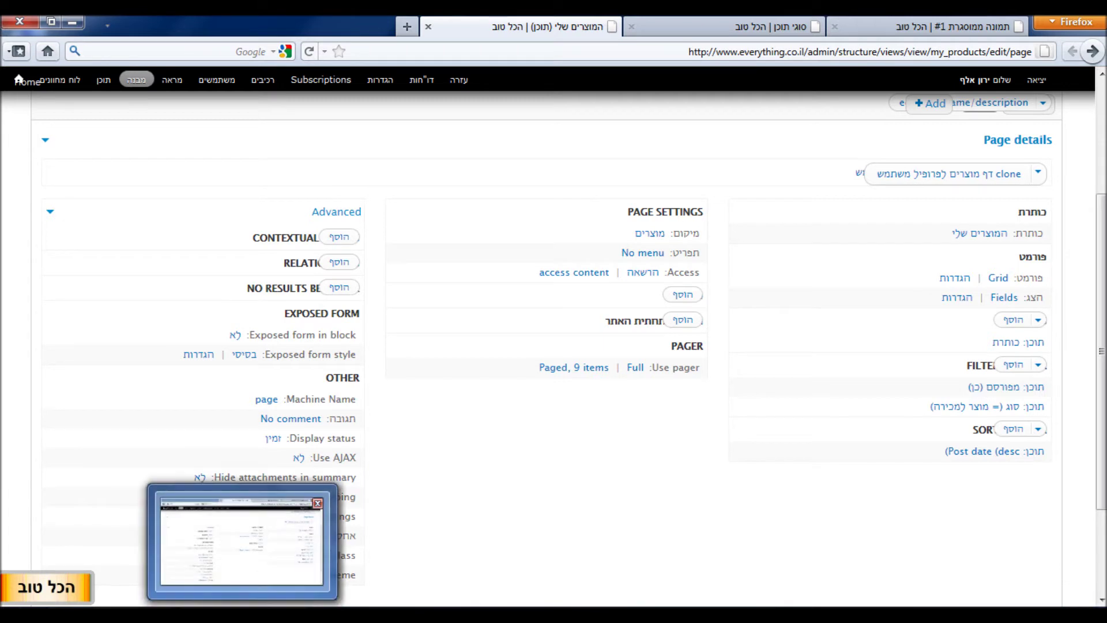
click(124, 542)
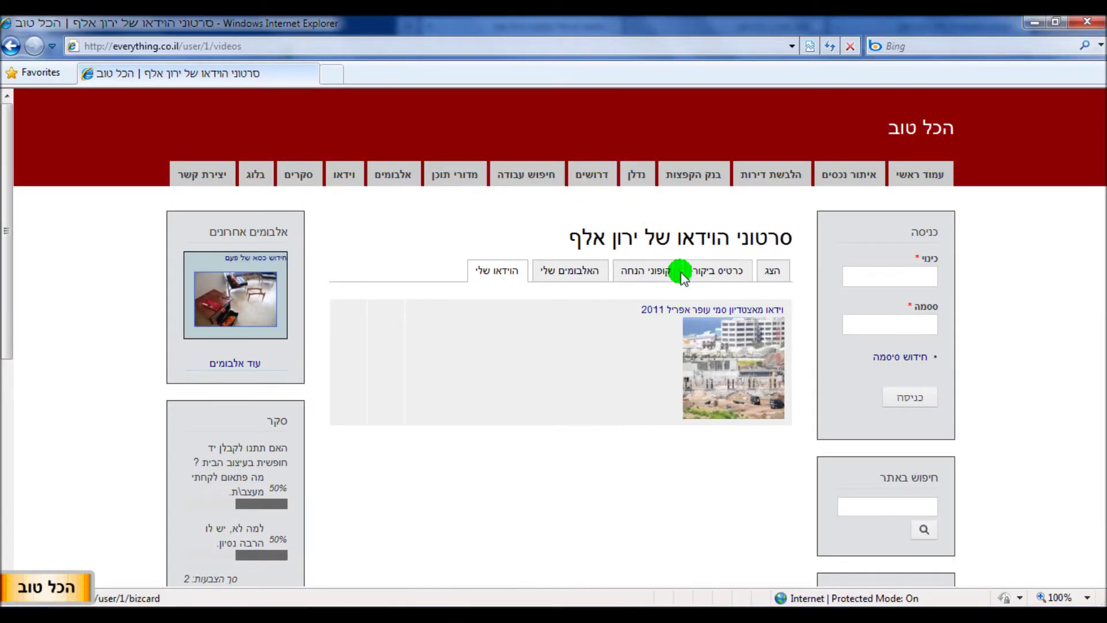
drag(795, 237, 656, 243)
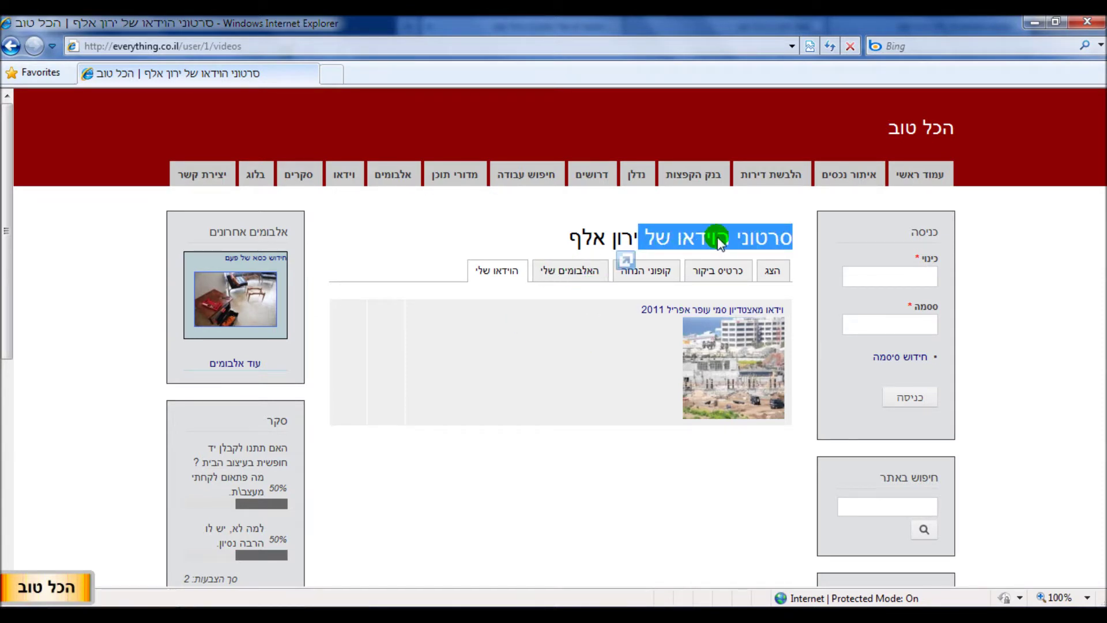
click(777, 241)
drag(799, 240, 623, 244)
click(634, 240)
click(568, 241)
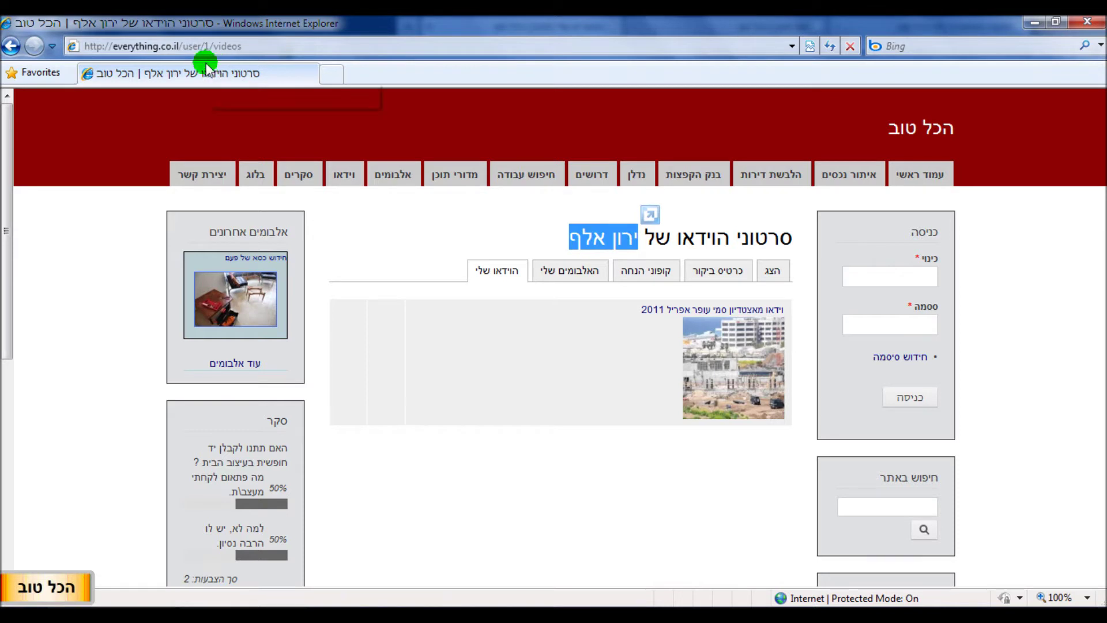
click(208, 45)
click(206, 47)
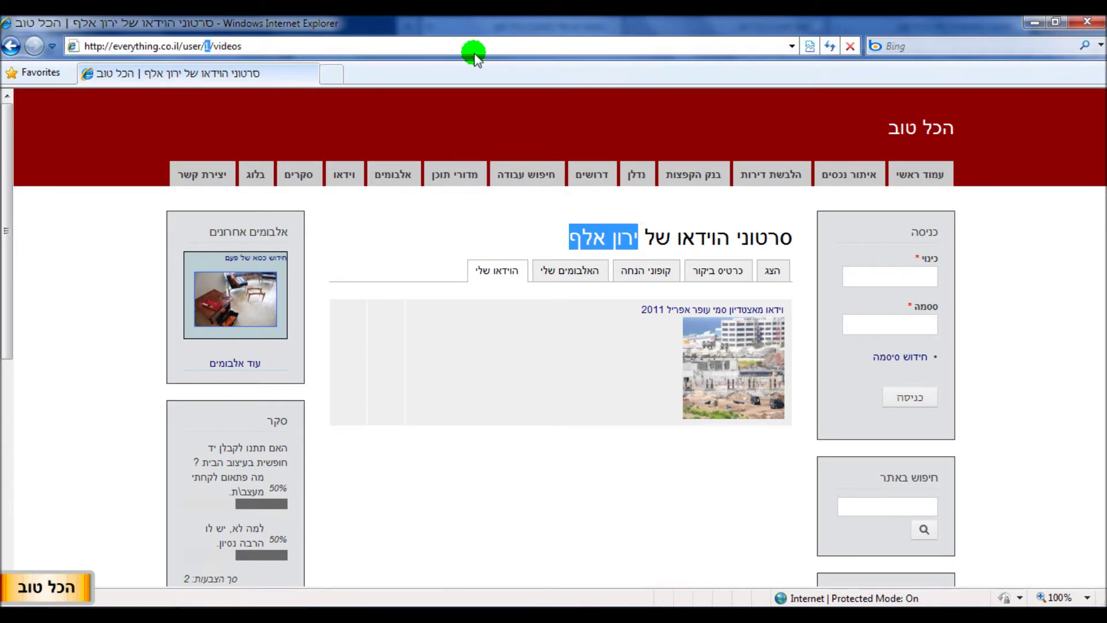
click(1035, 21)
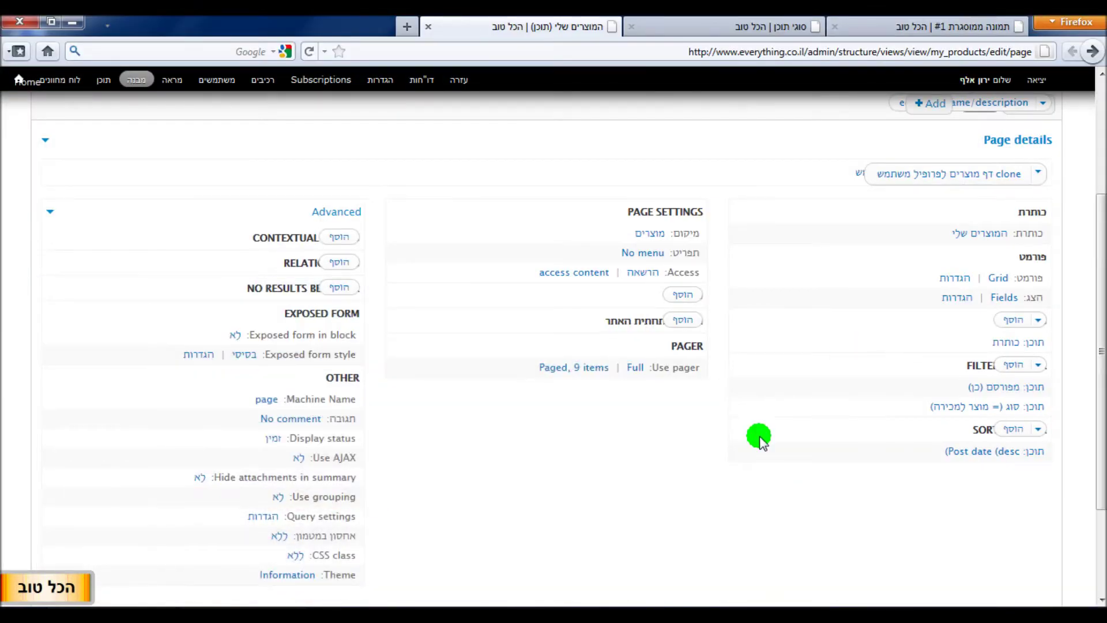
Step: Compare the description text on the product page תמונה ממוסגרת #1 with the description field's name in the מוצר למכירה field list
scroll(750, 375, down, 2)
scroll(866, 358, up, 2)
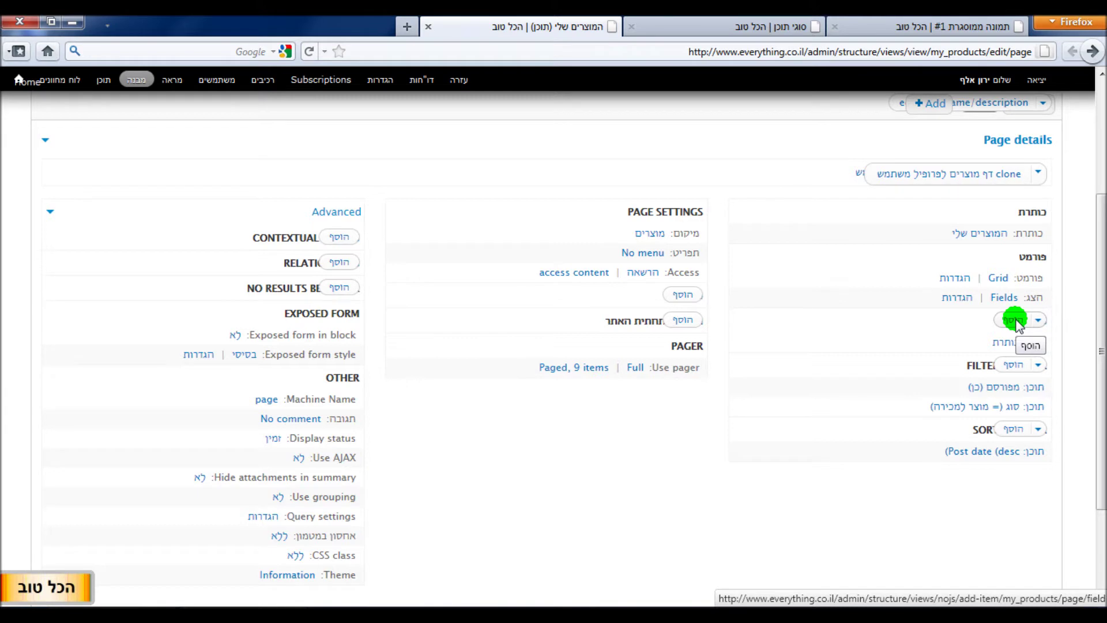
click(923, 26)
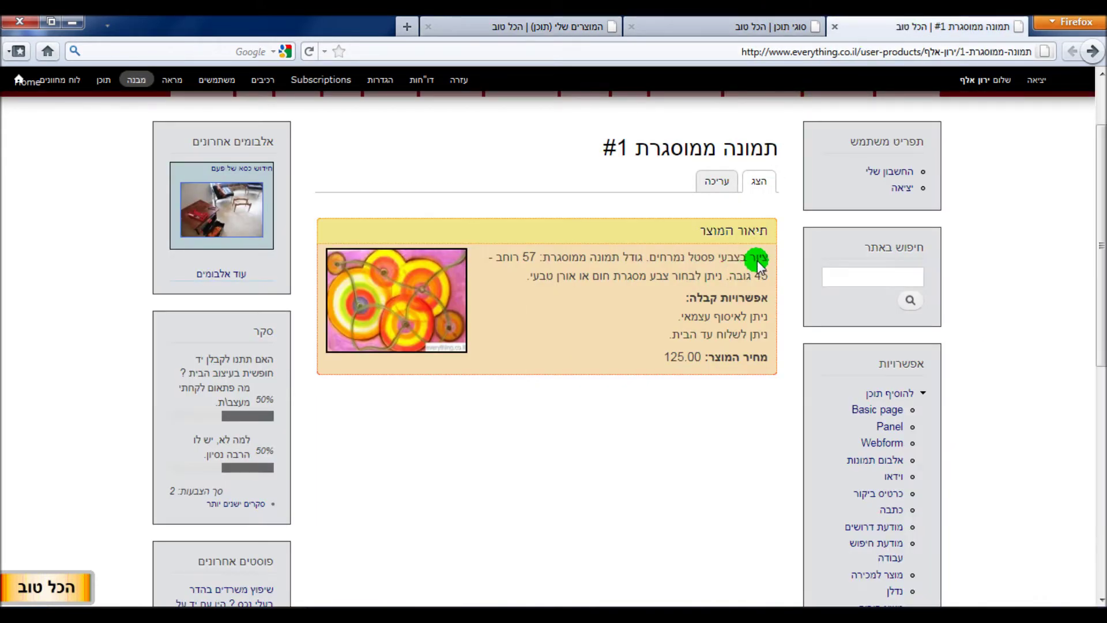
drag(768, 252, 526, 280)
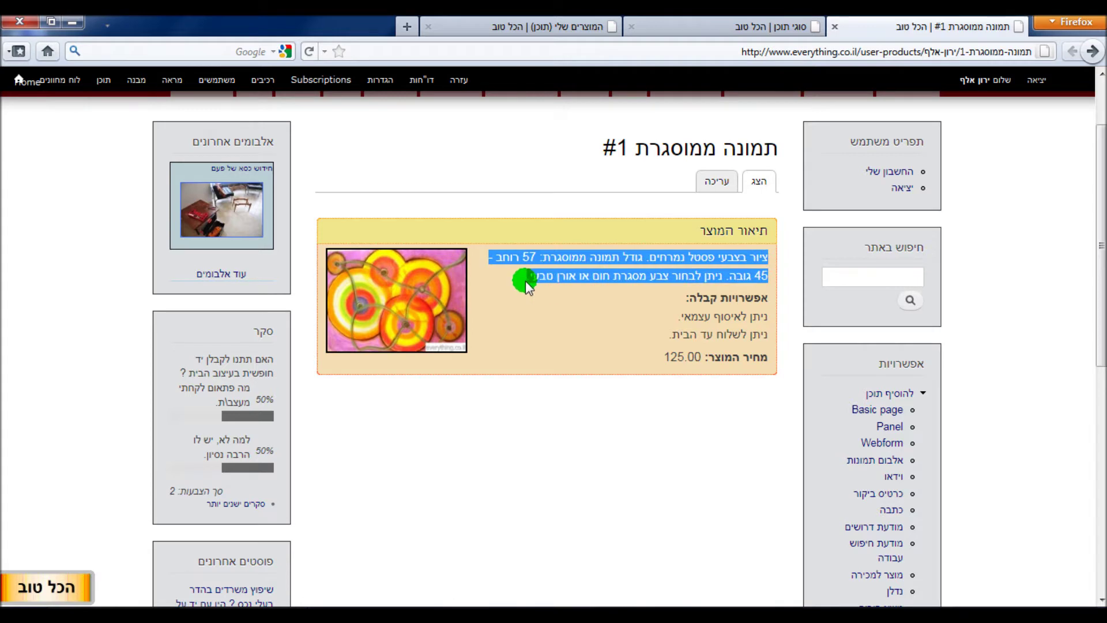
click(744, 25)
click(238, 479)
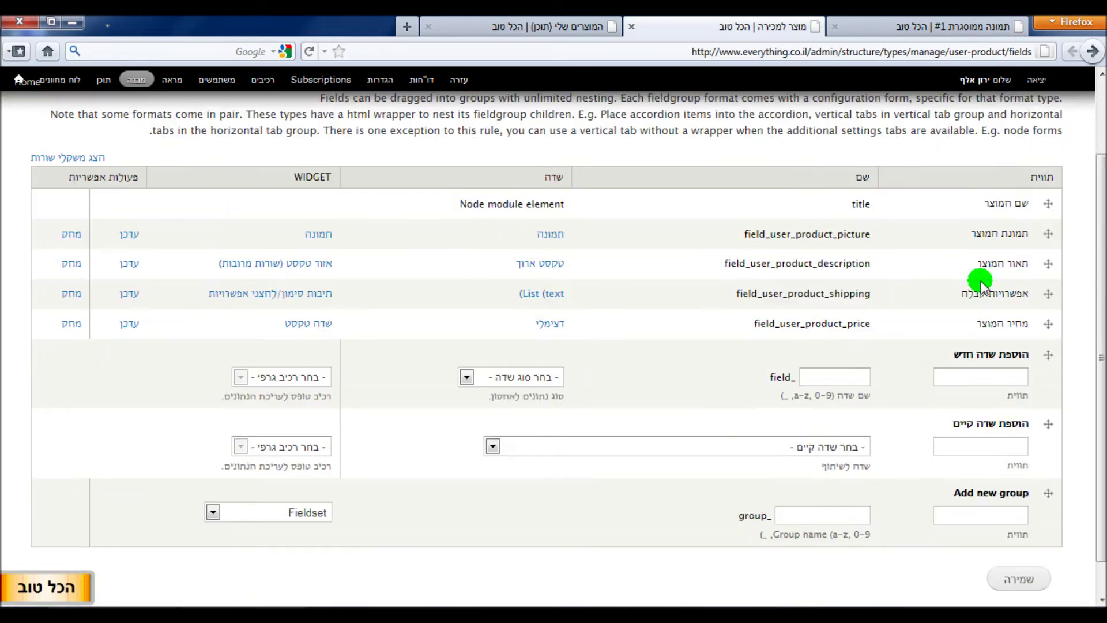
double_click(838, 264)
Step: Examine the delivery options, price and picture on the sample product page, and return to the content type's field list
click(988, 23)
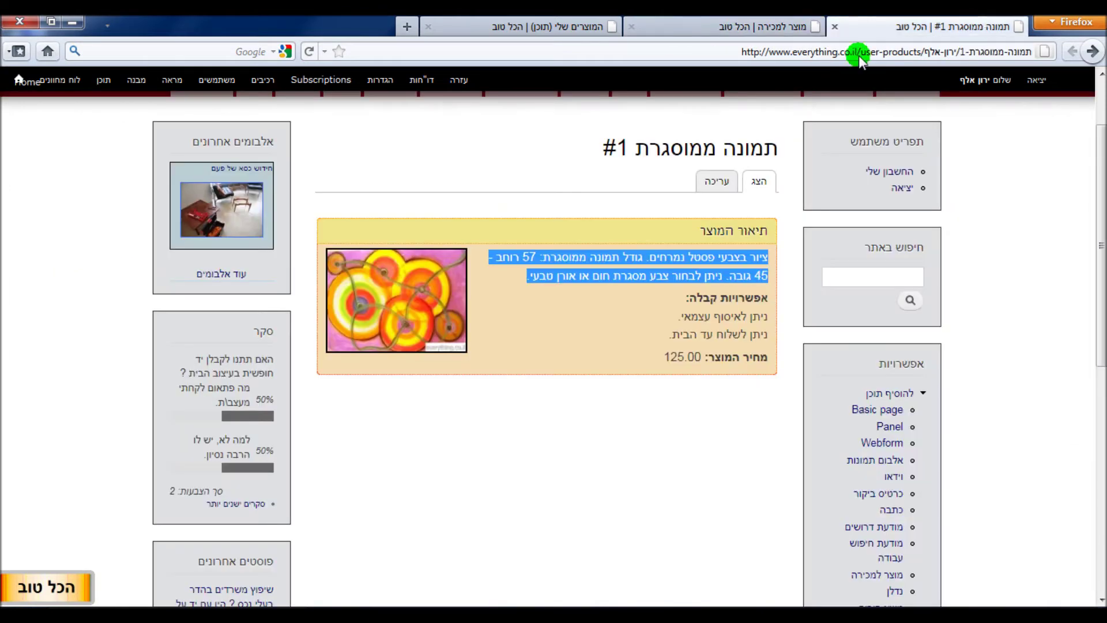
double_click(707, 298)
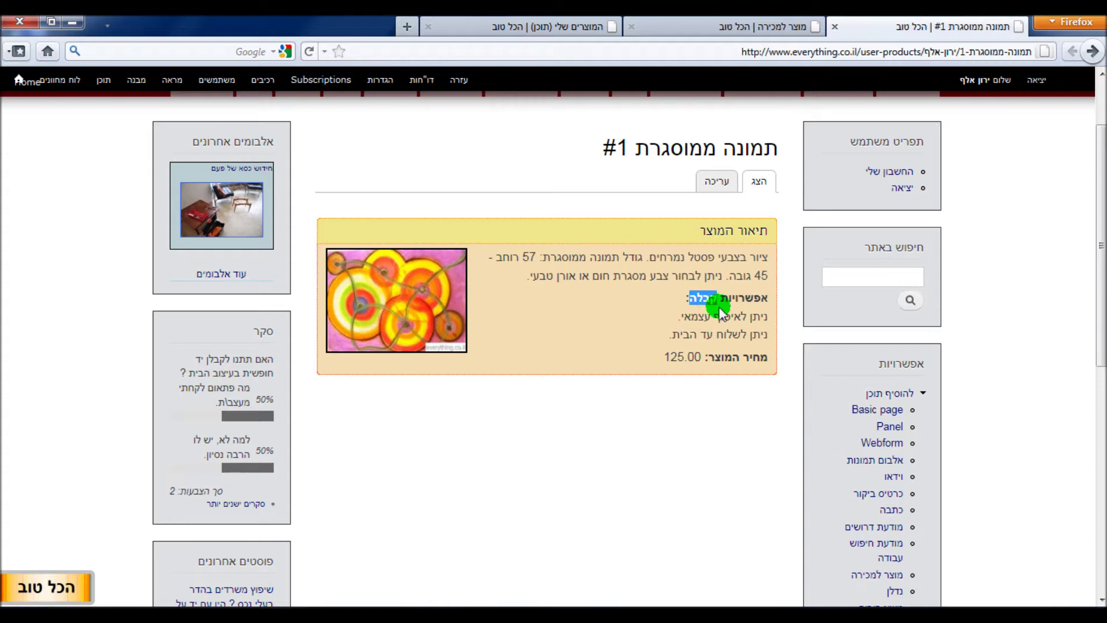
drag(663, 357, 756, 355)
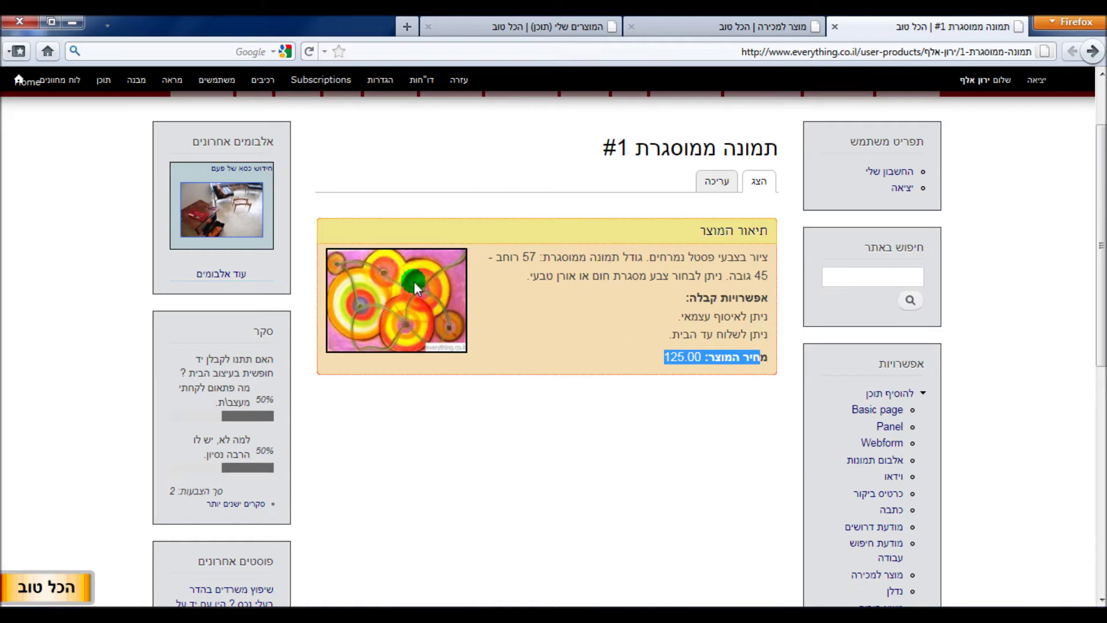
click(607, 494)
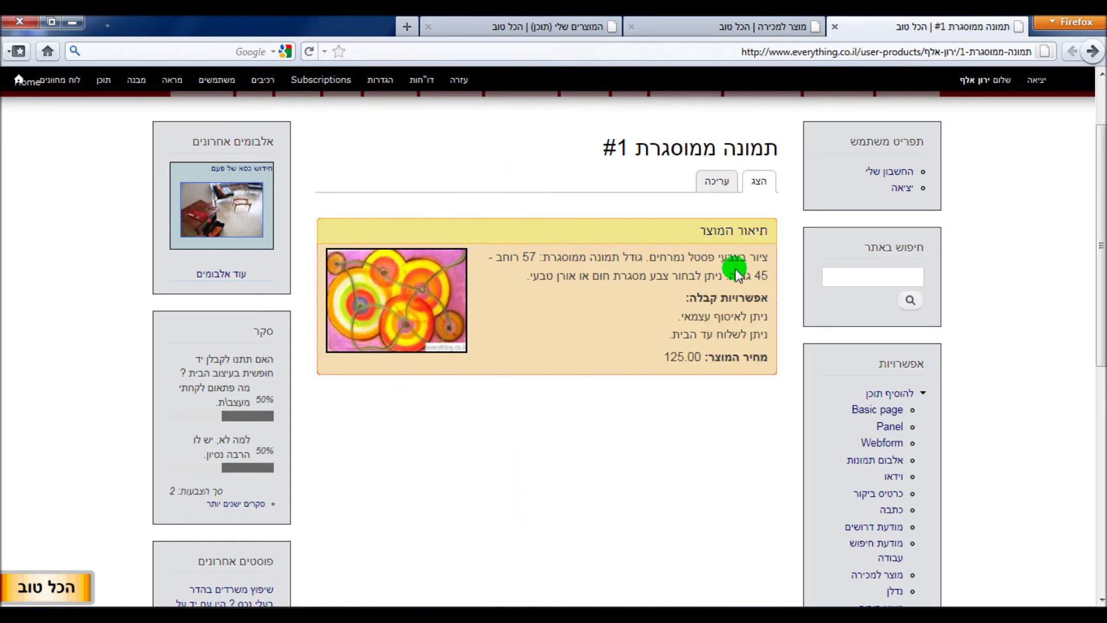
scroll(652, 220, up, 3)
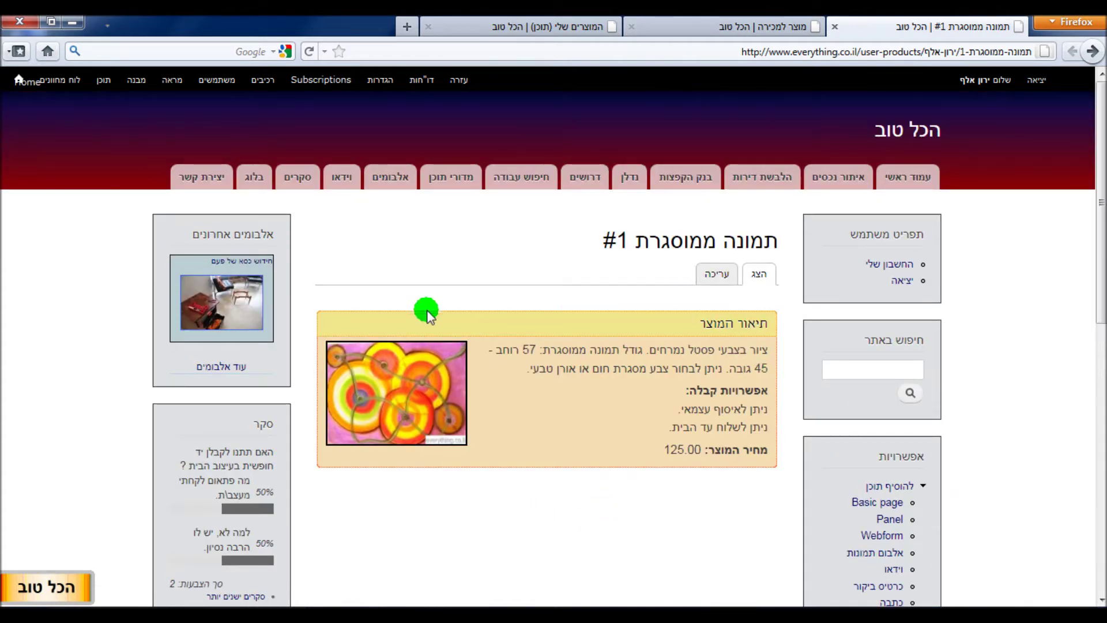
click(731, 25)
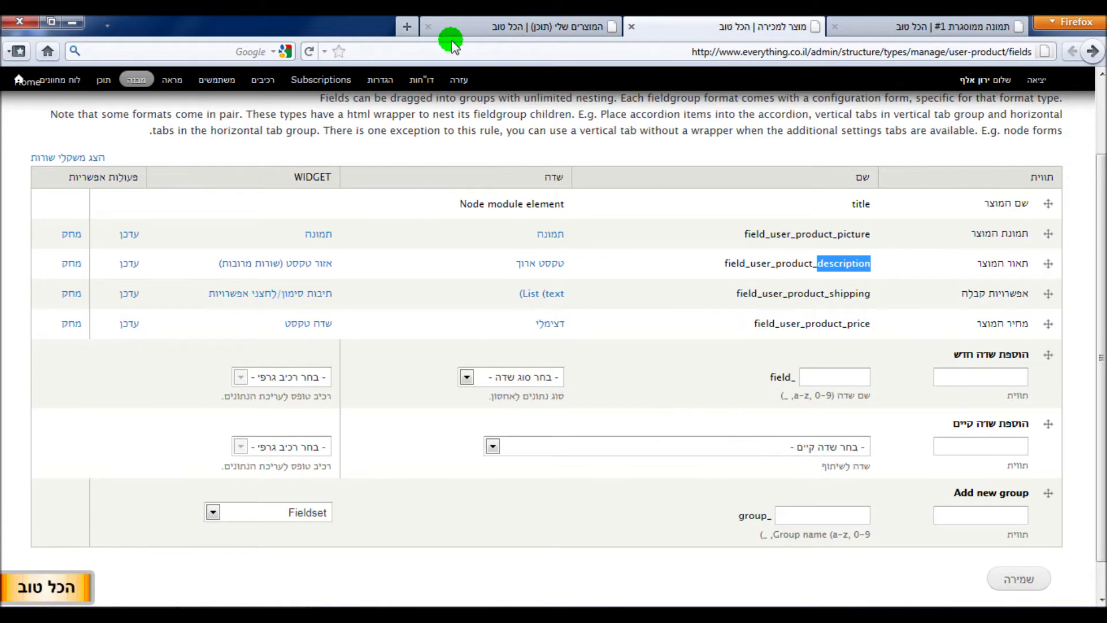
Step: Open the view's list of fields to add, and examine the picture field's machine name in the מוצר למכירה field list
click(535, 23)
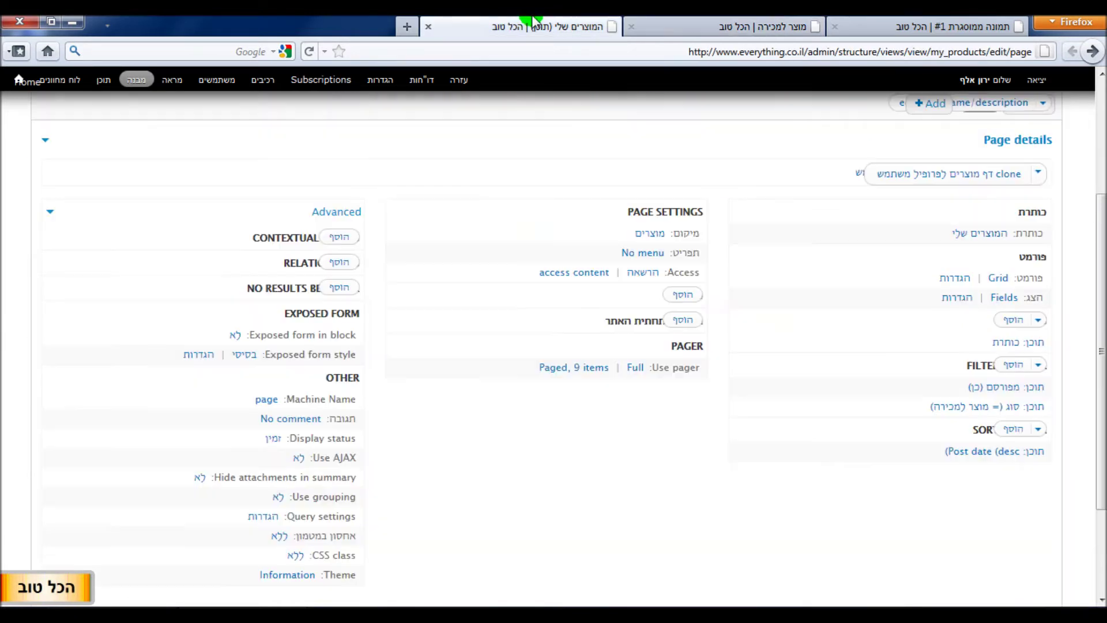
click(1010, 321)
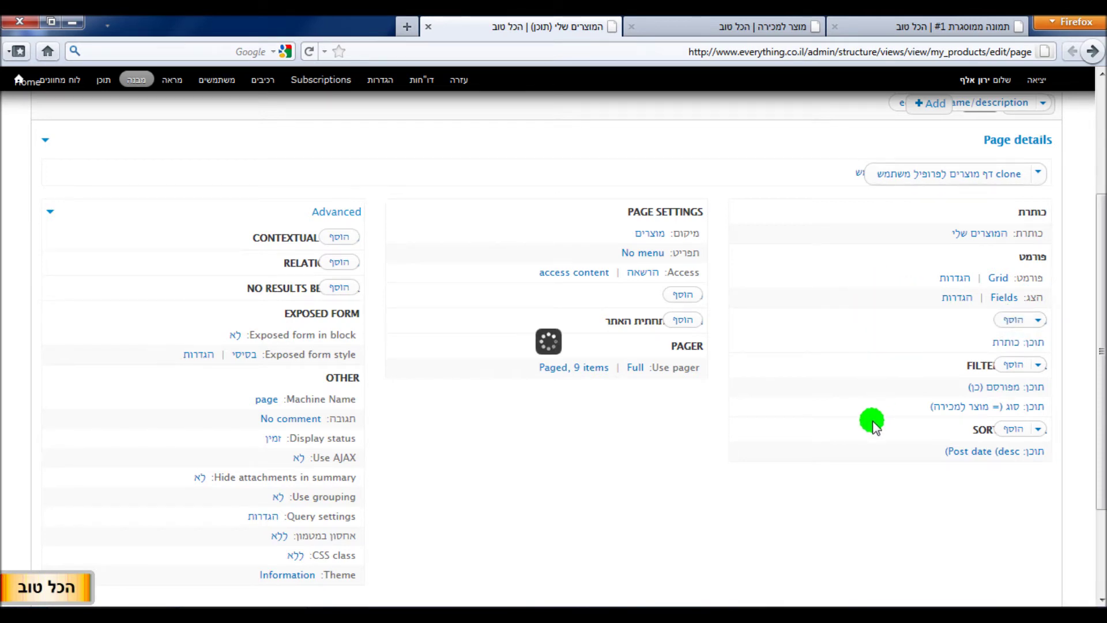
click(738, 23)
click(891, 23)
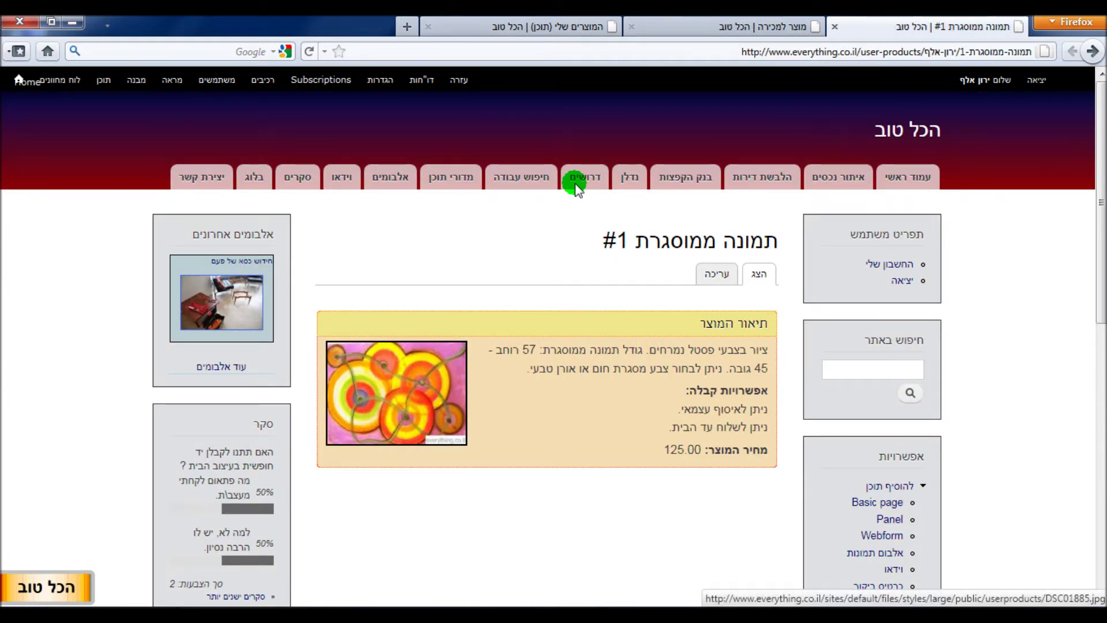
click(692, 26)
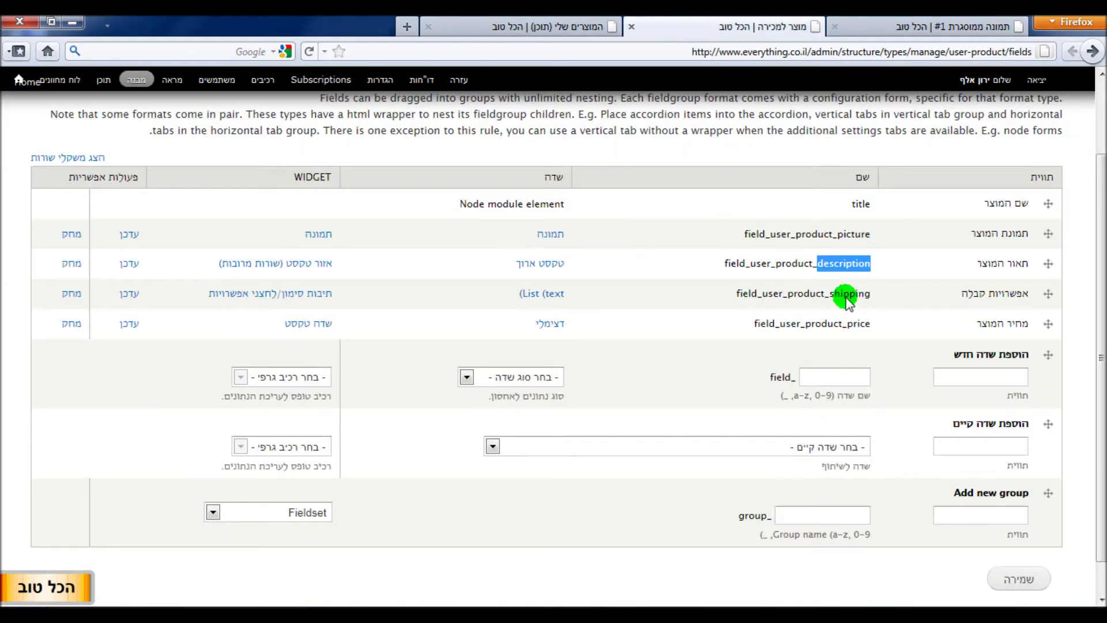
drag(802, 233, 778, 239)
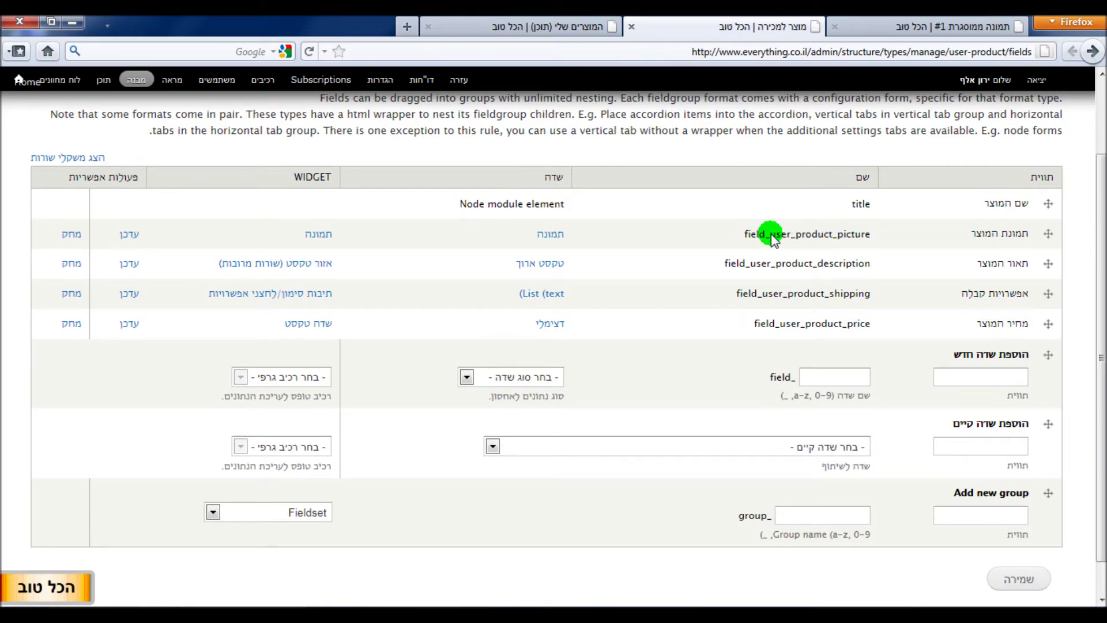
drag(773, 237, 868, 239)
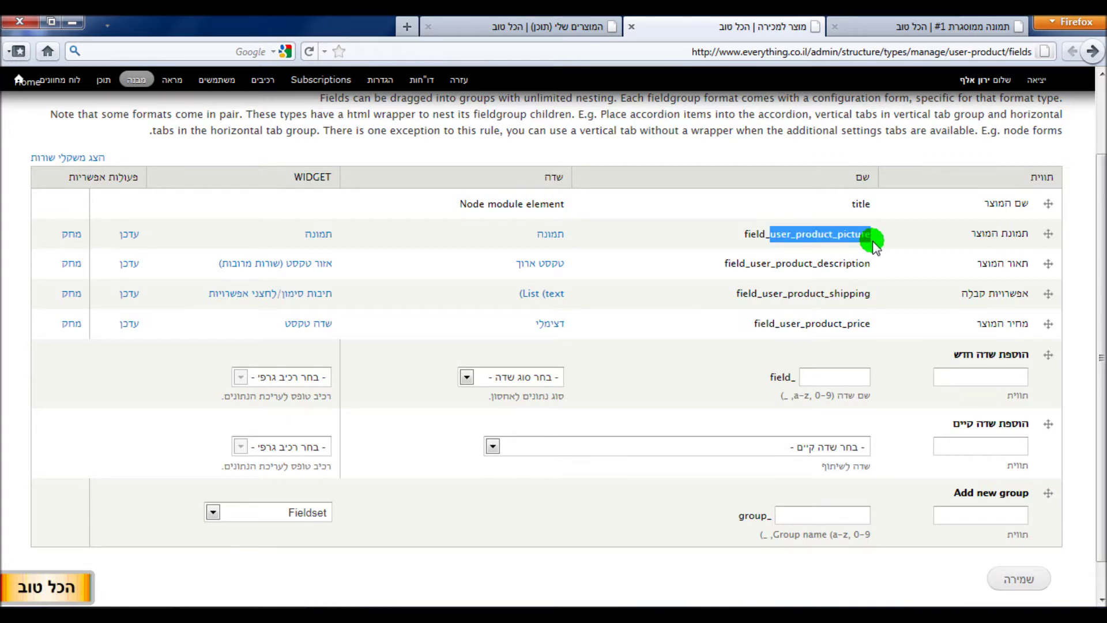
Step: Select the price field תוכן: מחיר המוצר of node:user_product among the fields to add to the view
click(594, 23)
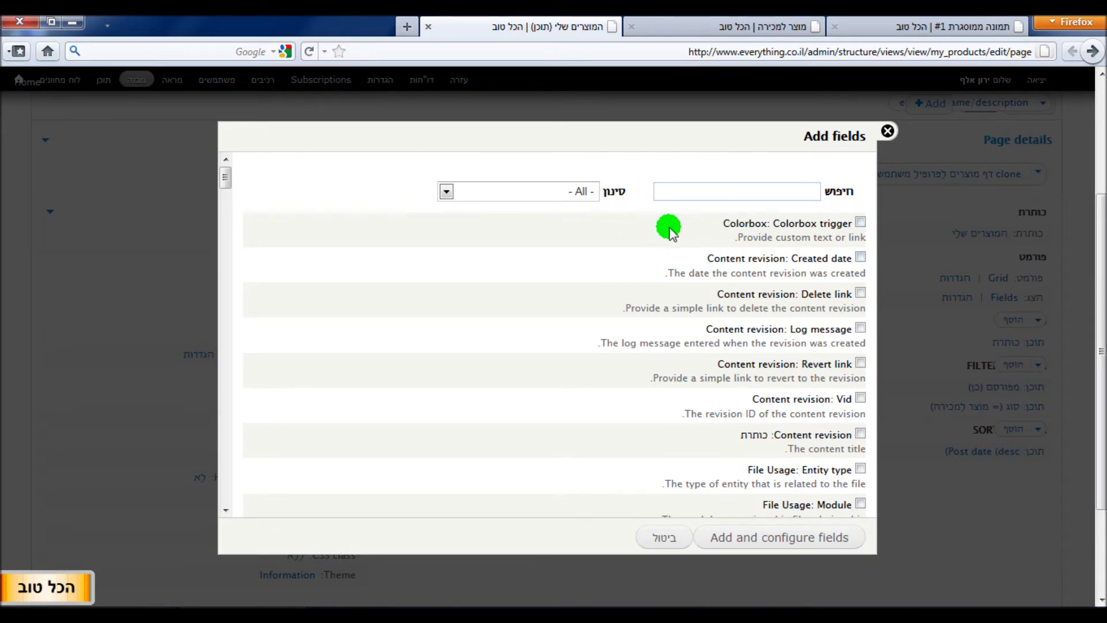
click(573, 192)
click(526, 321)
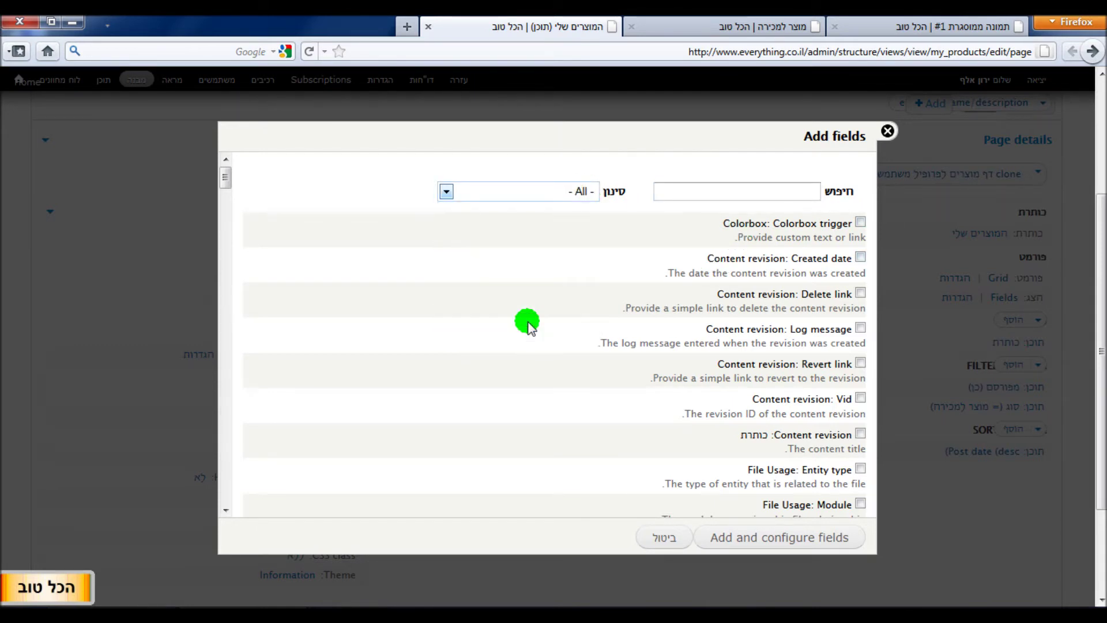
scroll(744, 343, down, 15)
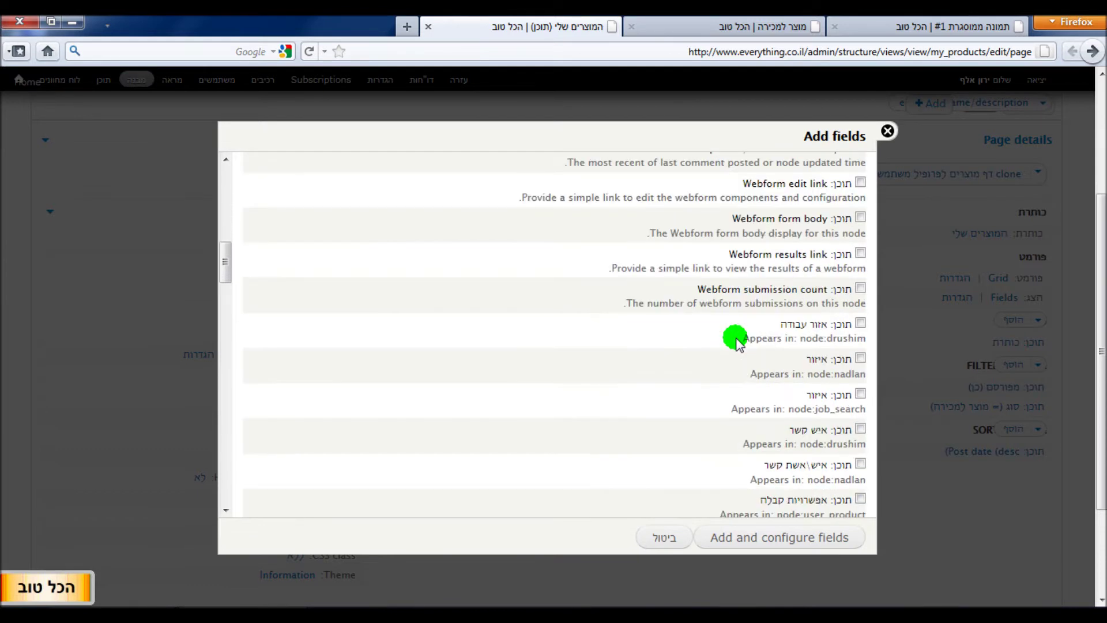
scroll(738, 341, down, 5)
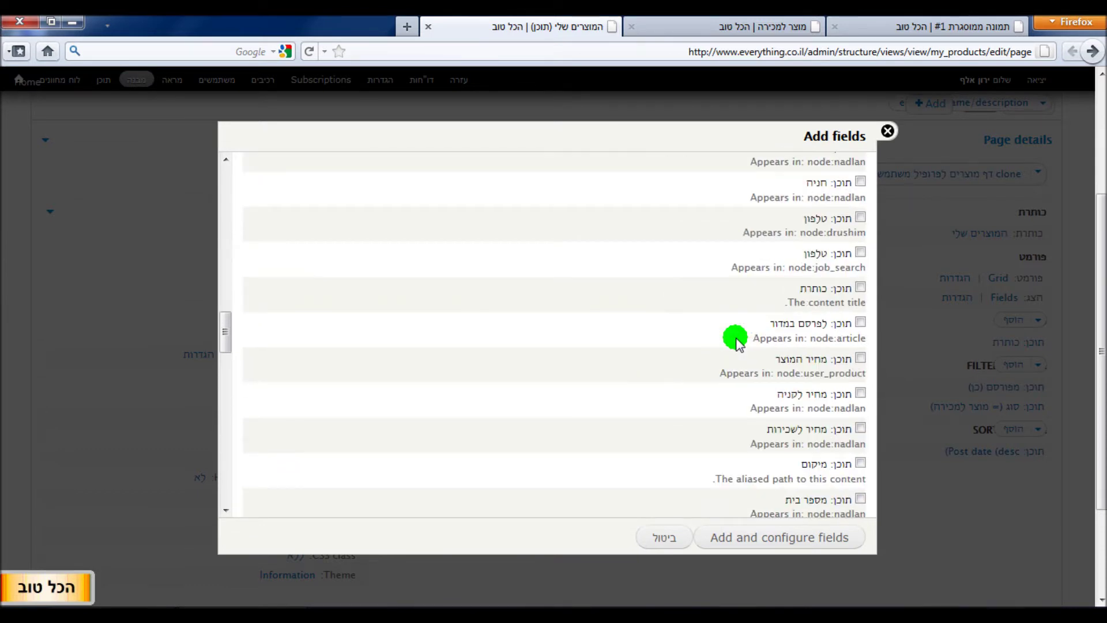
scroll(735, 340, down, 1)
click(861, 306)
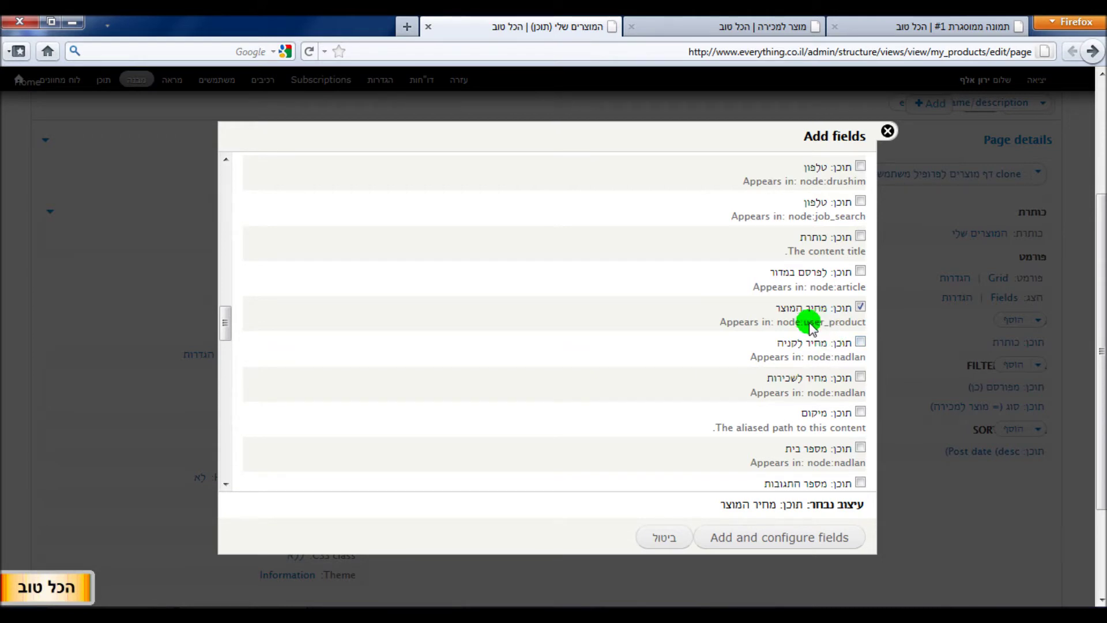
drag(802, 322, 865, 323)
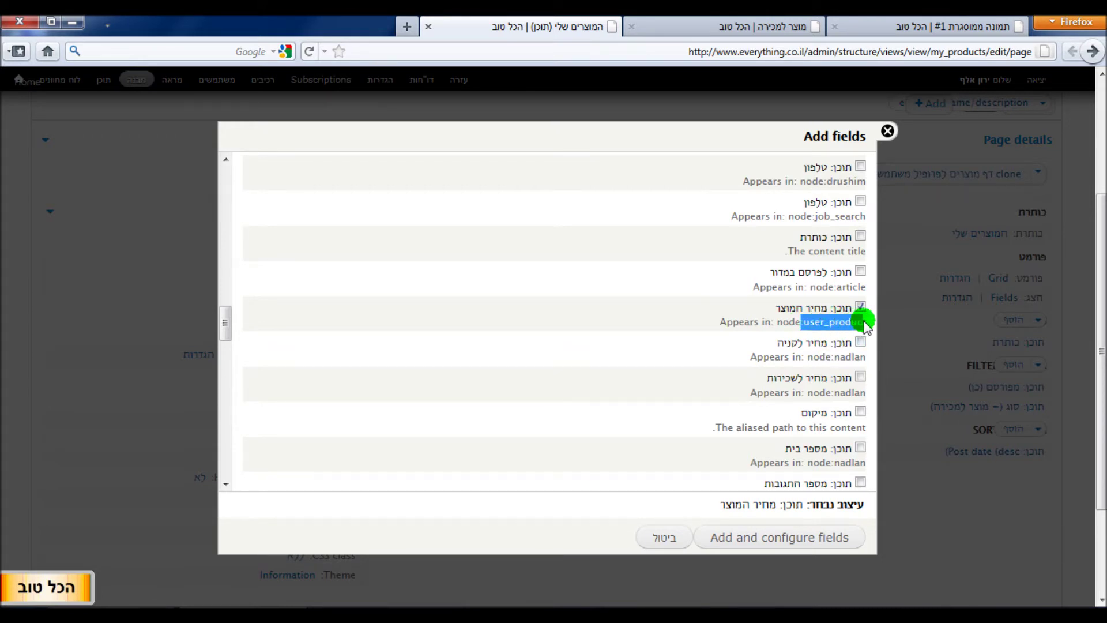
Step: Select the picture field תוכן: תמונת המוצר of node:user_product as another field to add
scroll(744, 281, down, 2)
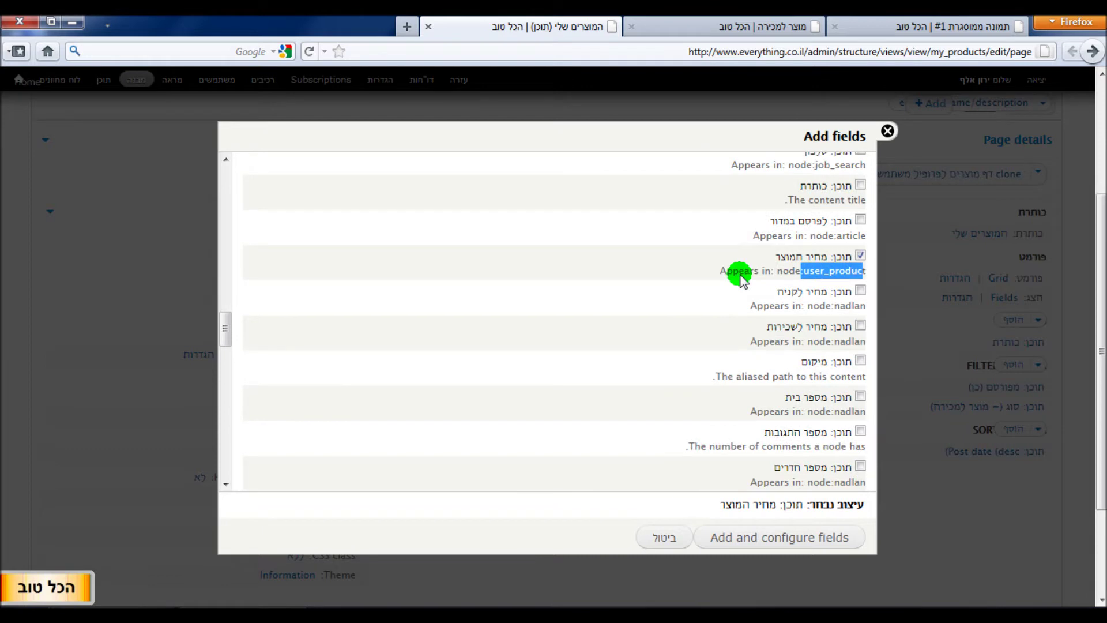
scroll(742, 280, down, 8)
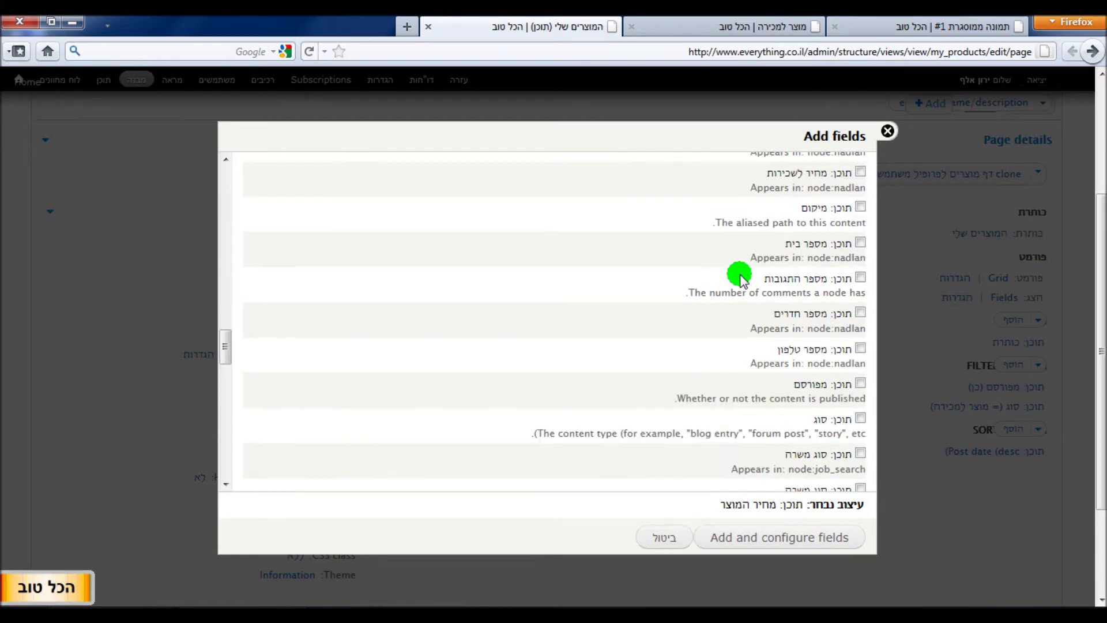
scroll(742, 279, down, 10)
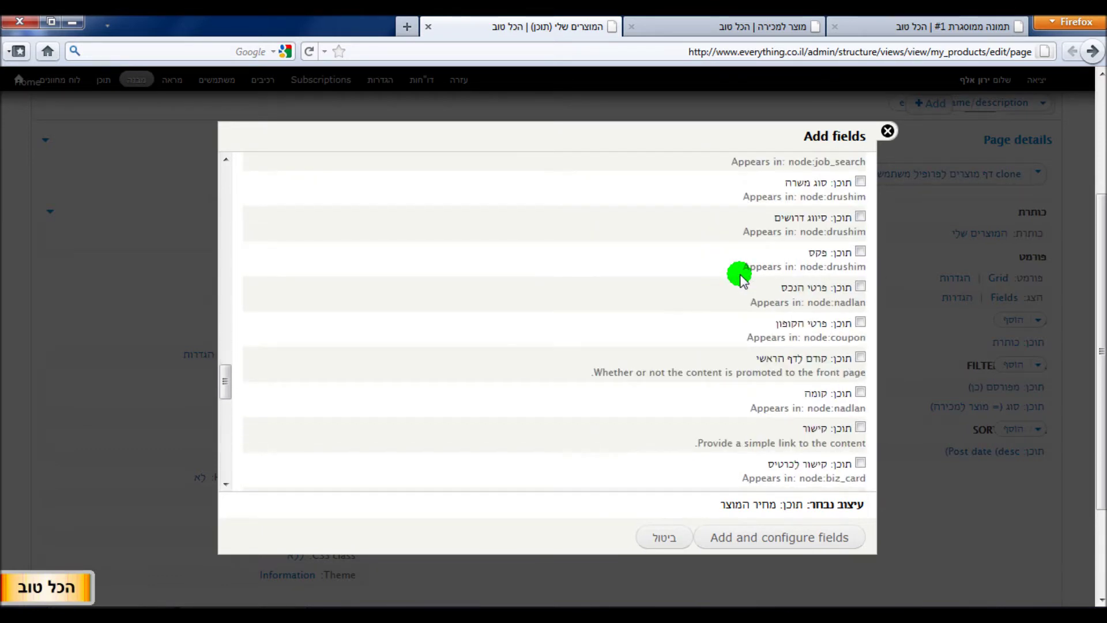
scroll(741, 279, down, 6)
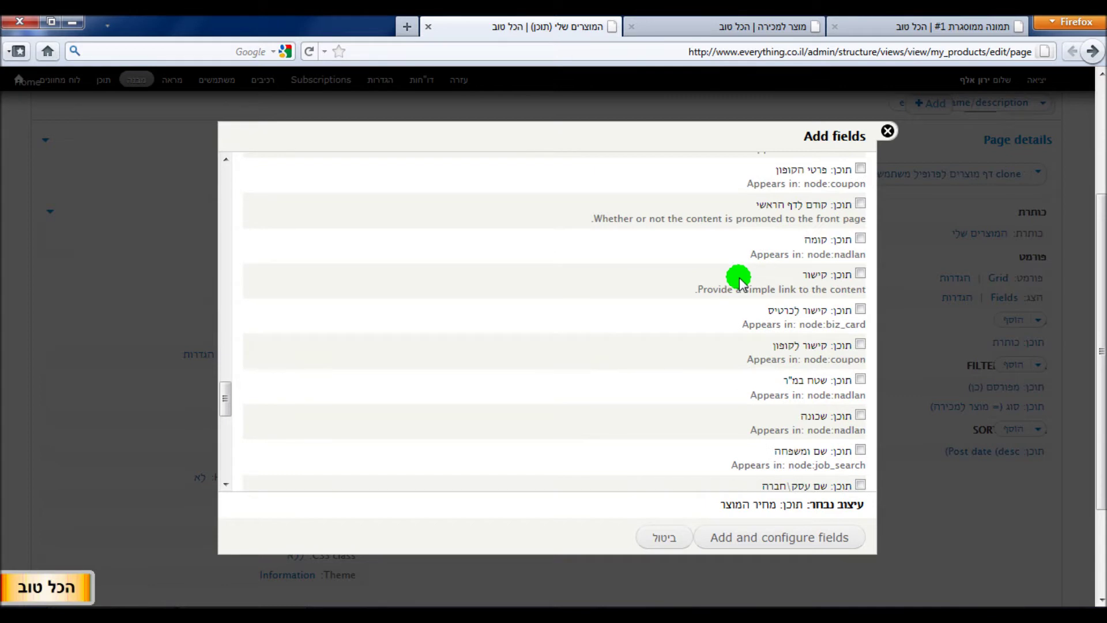
scroll(740, 279, down, 8)
scroll(742, 286, down, 8)
scroll(742, 287, down, 4)
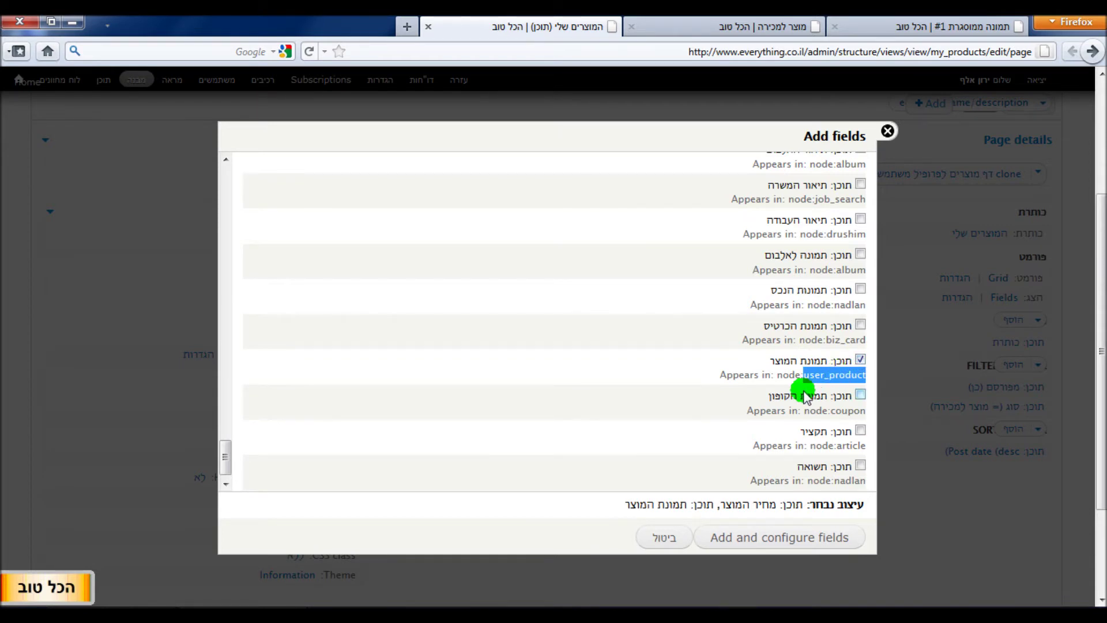
scroll(805, 398, down, 1)
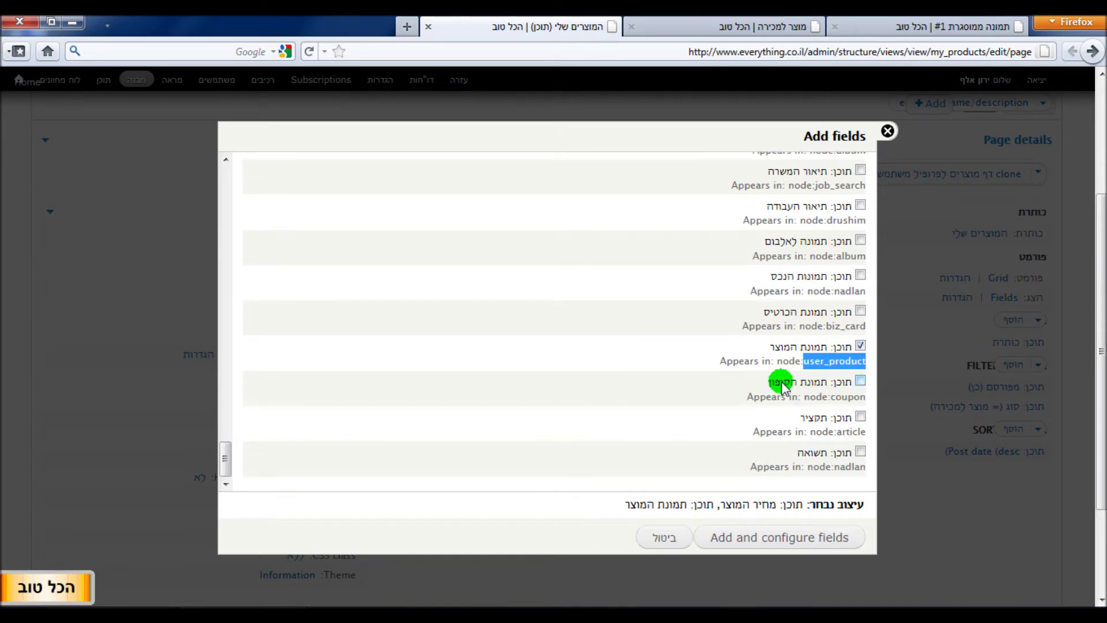
Step: Search the field list for user_product and select the delivery field תוכן: אפשרויות קבלה
scroll(809, 279, up, 6)
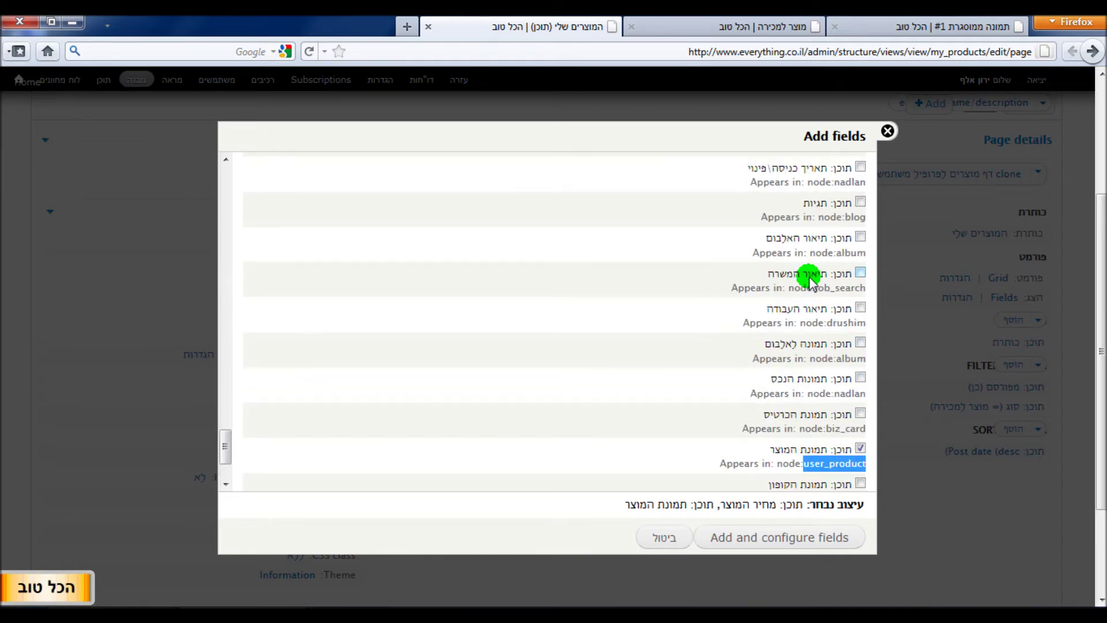
scroll(810, 259, up, 2)
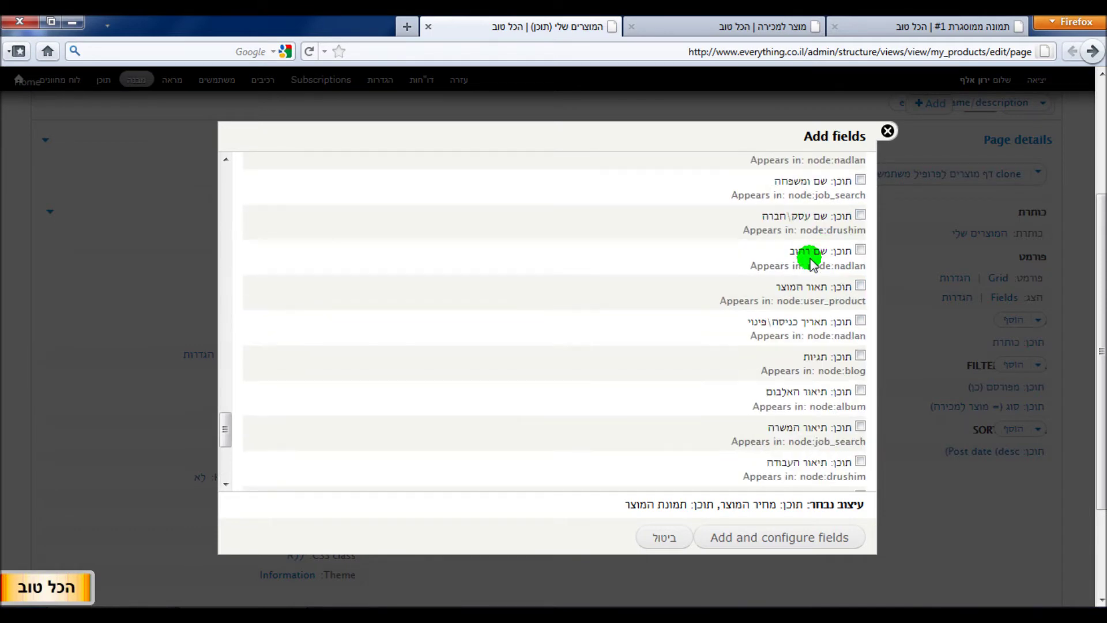
scroll(815, 254, up, 9)
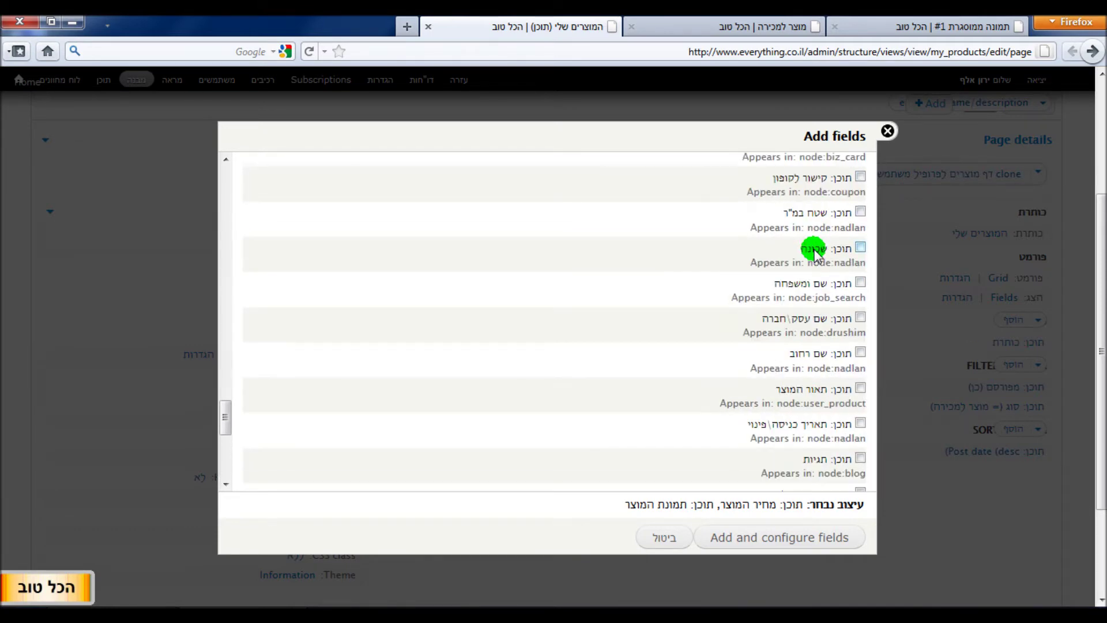
scroll(815, 254, up, 4)
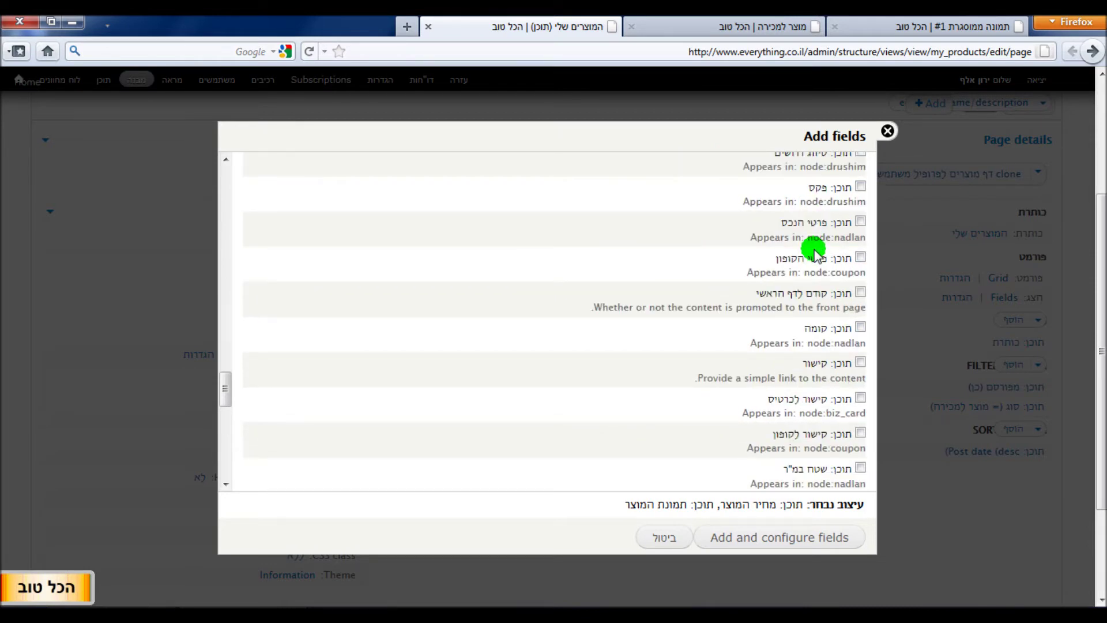
key(ctrl+f)
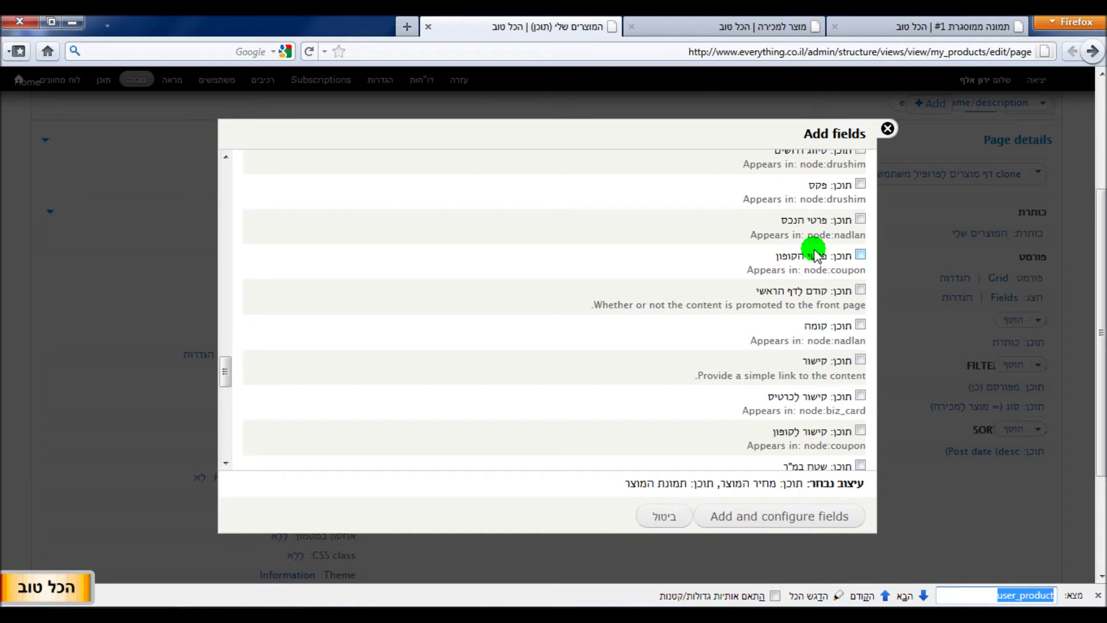
click(1018, 598)
click(911, 597)
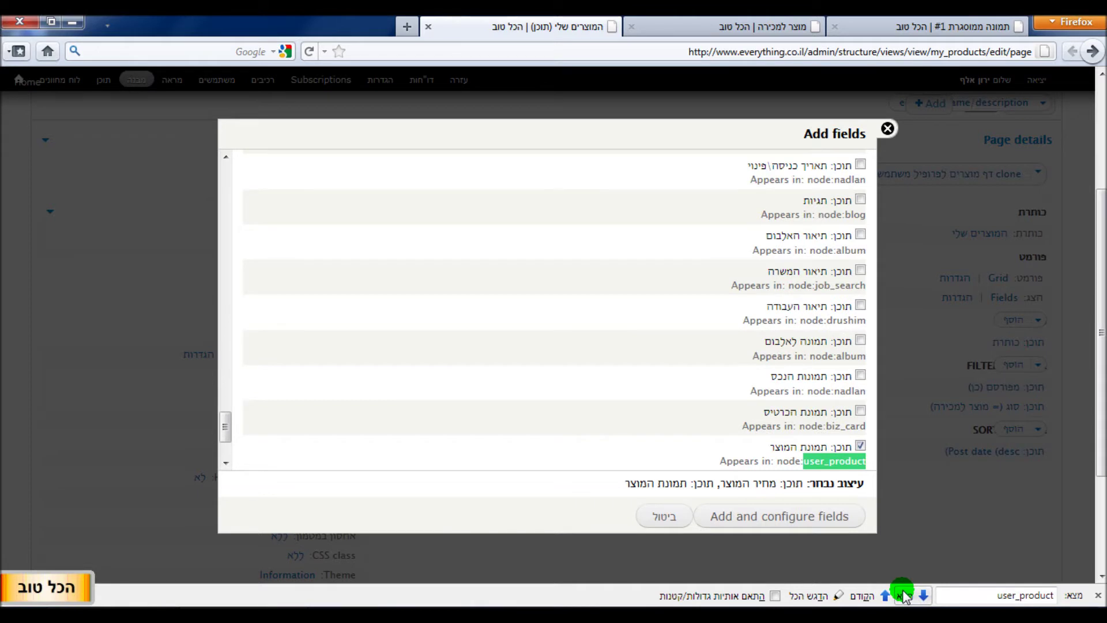
click(907, 598)
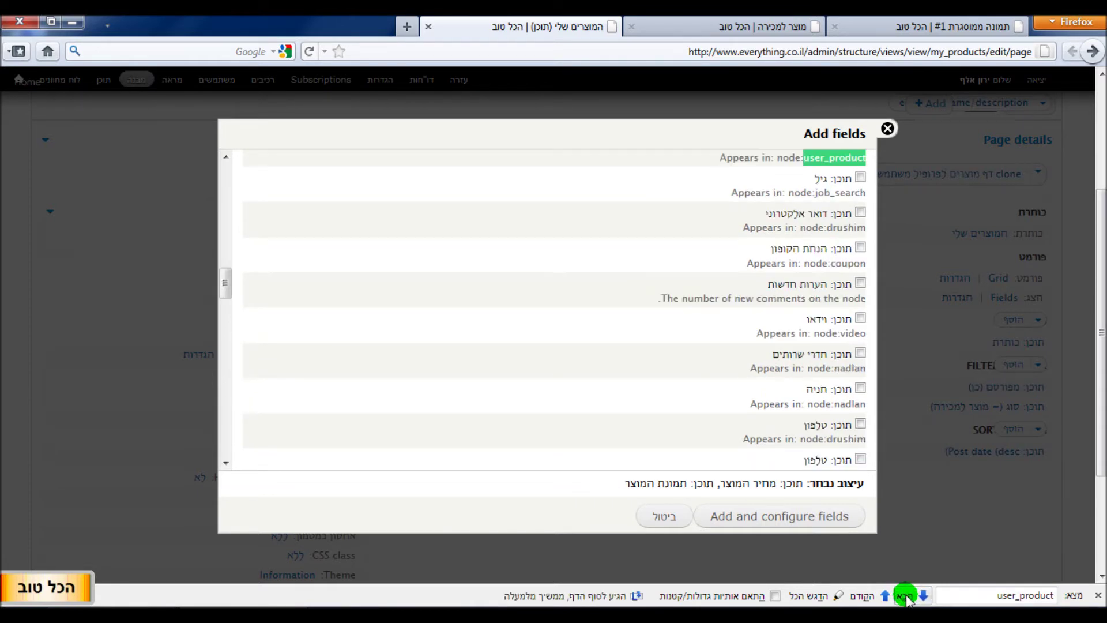
scroll(748, 326, up, 1)
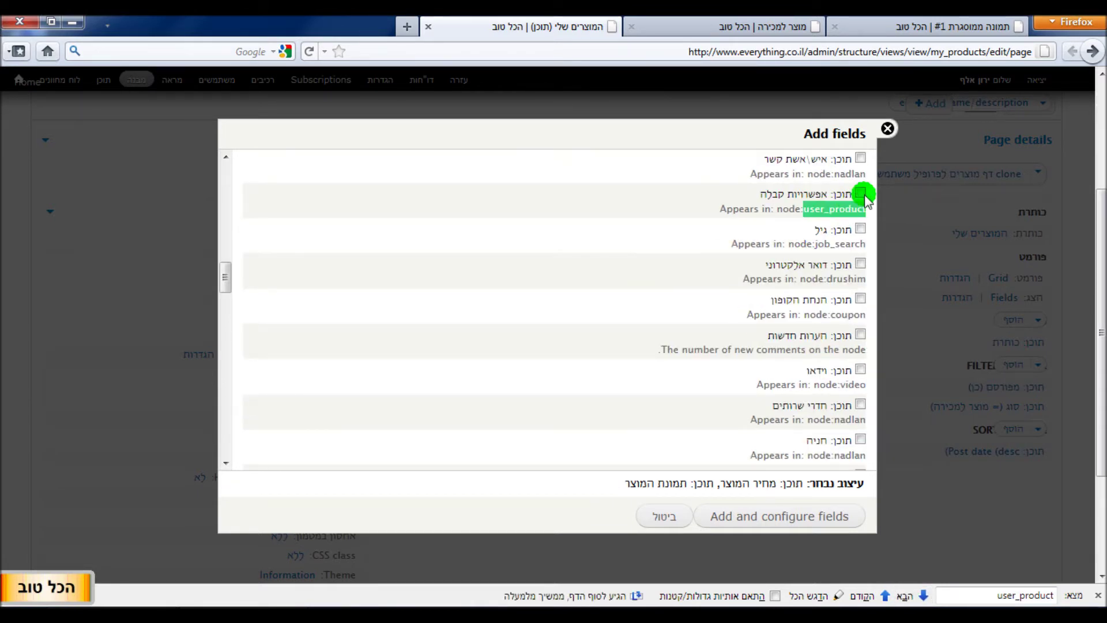
click(861, 194)
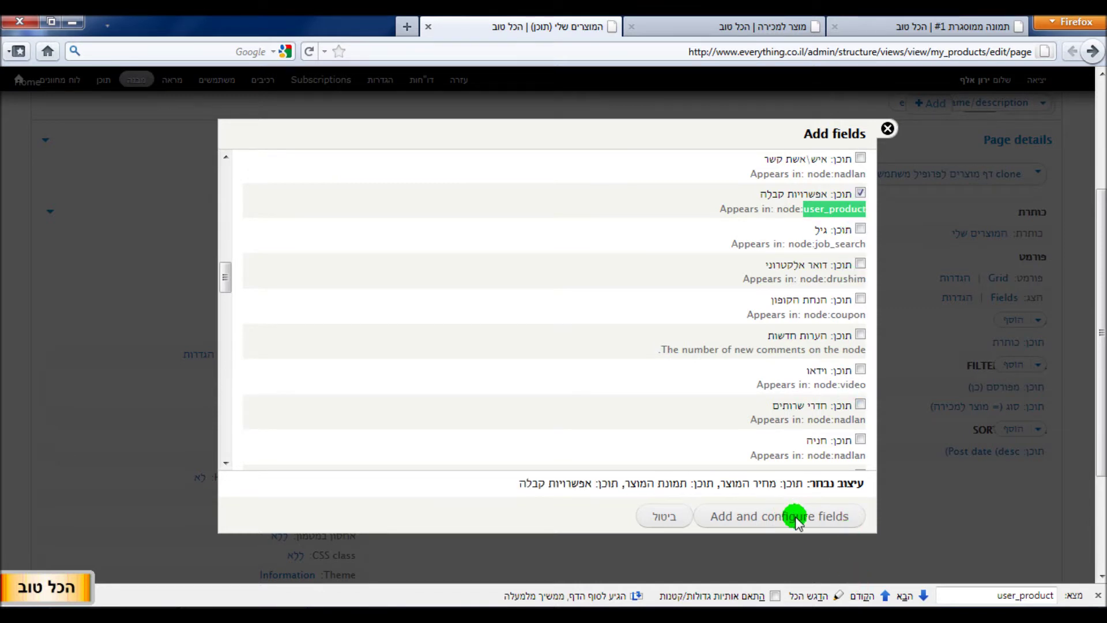
Step: Find the next user_product matches and select the description field תוכן: תאור המוצר
click(909, 597)
click(908, 597)
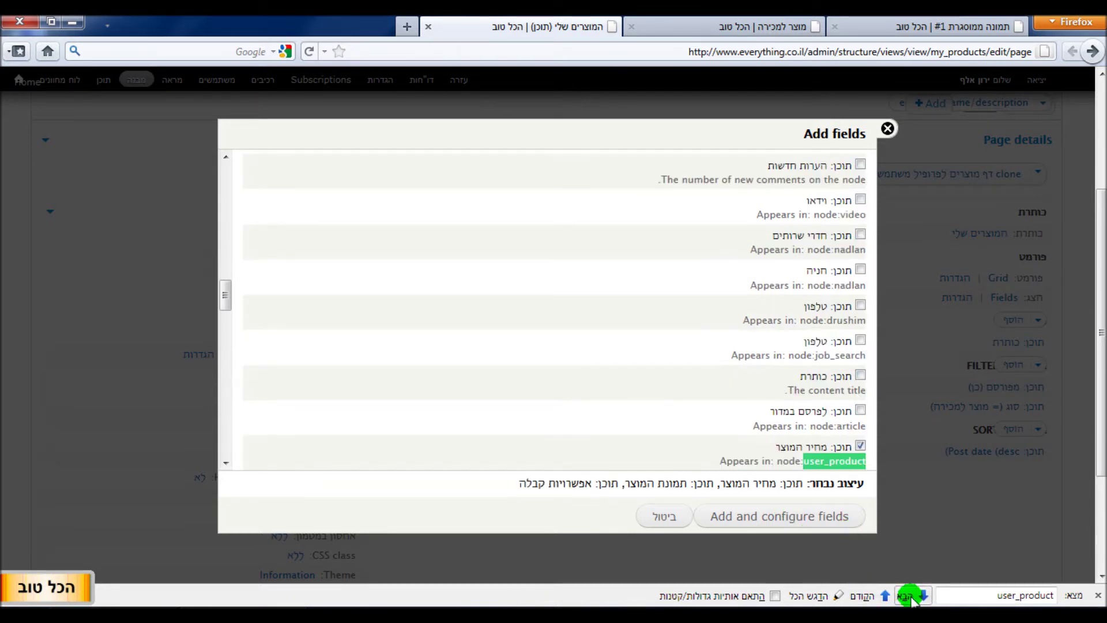
click(908, 597)
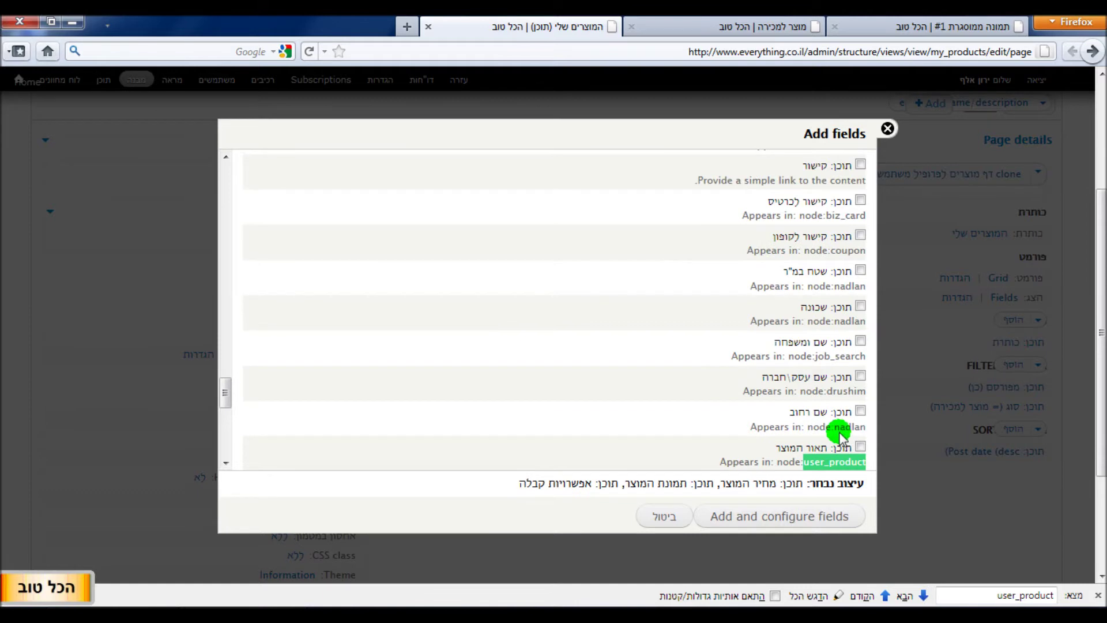
click(859, 448)
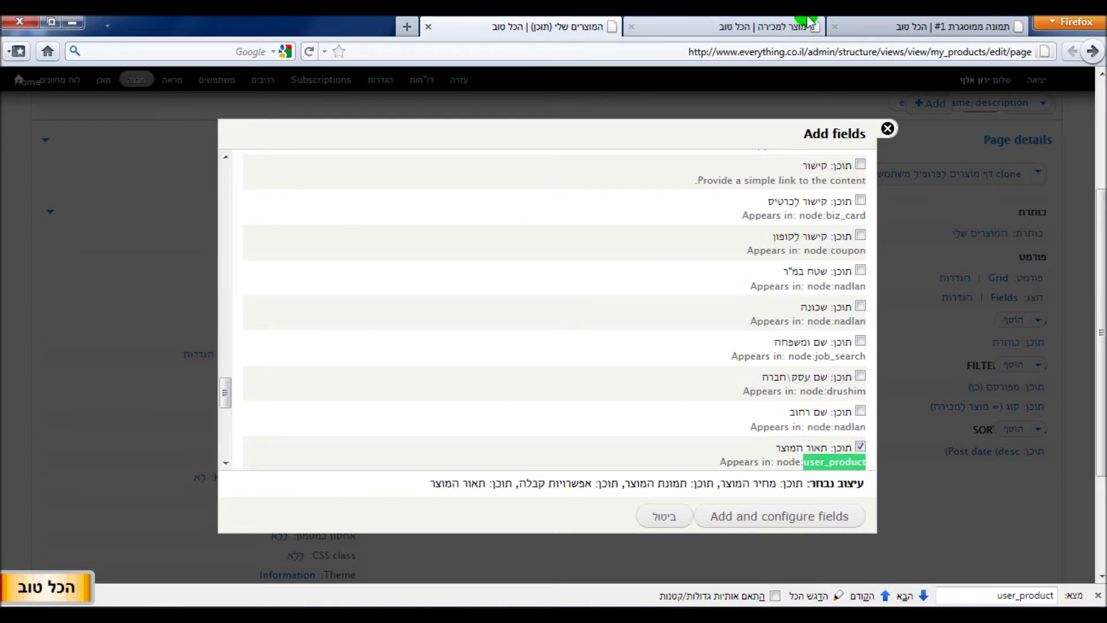
Step: Check the selection against the sample product page and add the four fields, keeping All displays for the אפשרויות קבלה field's settings
click(921, 23)
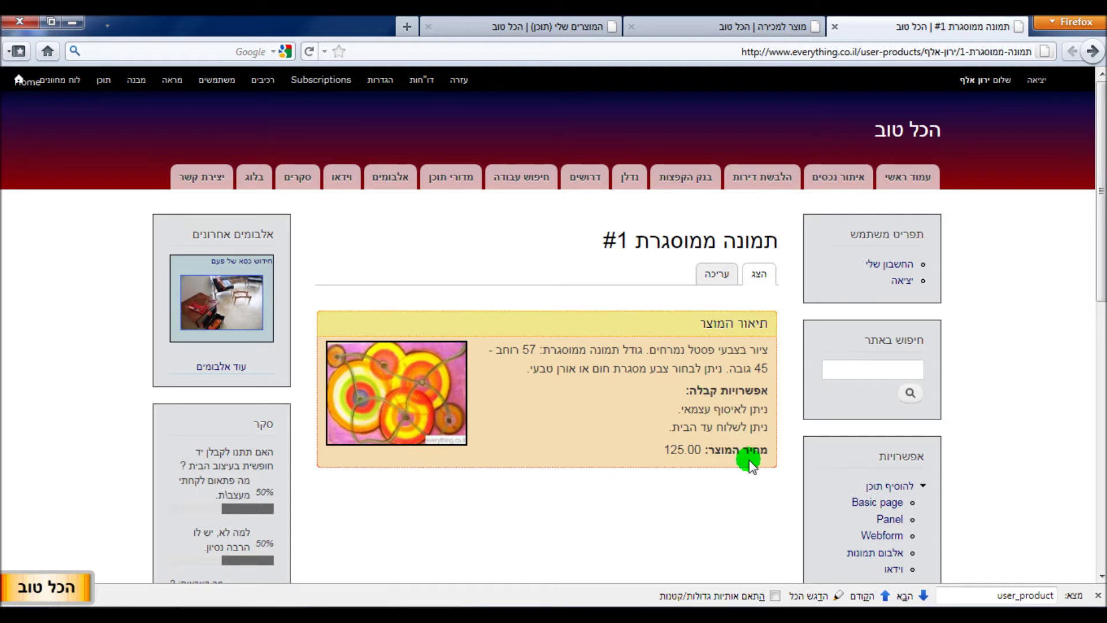
click(543, 22)
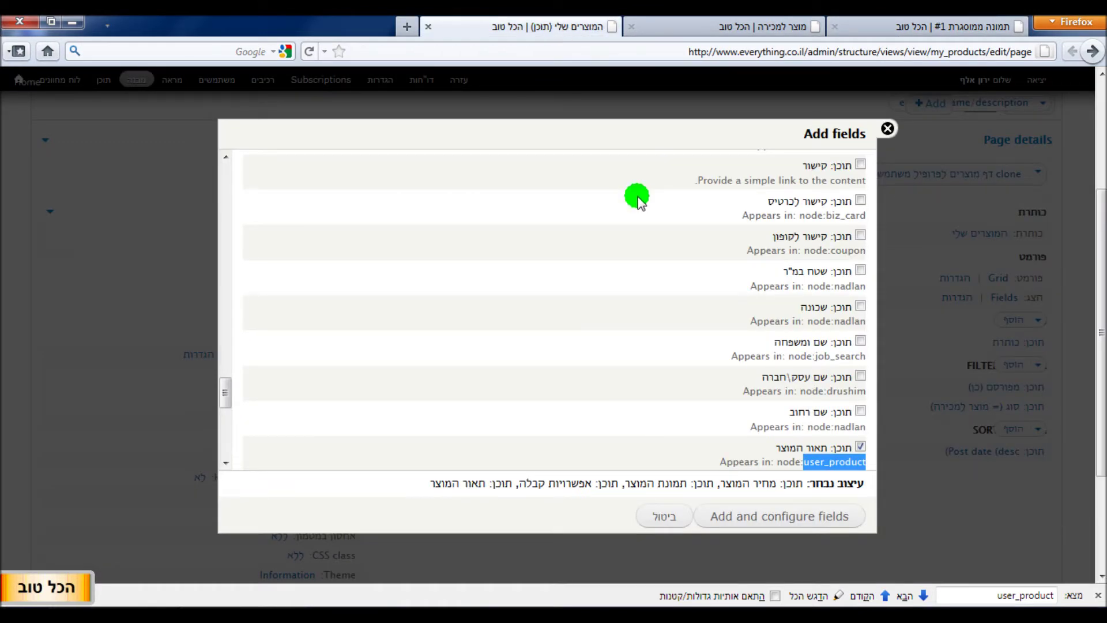
click(787, 518)
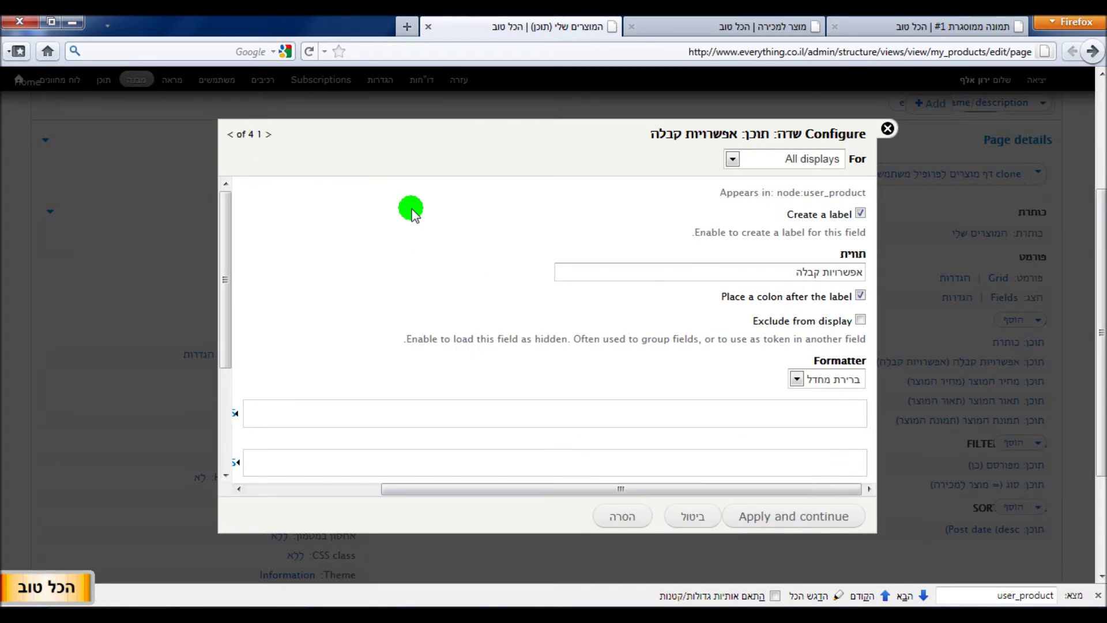
click(767, 160)
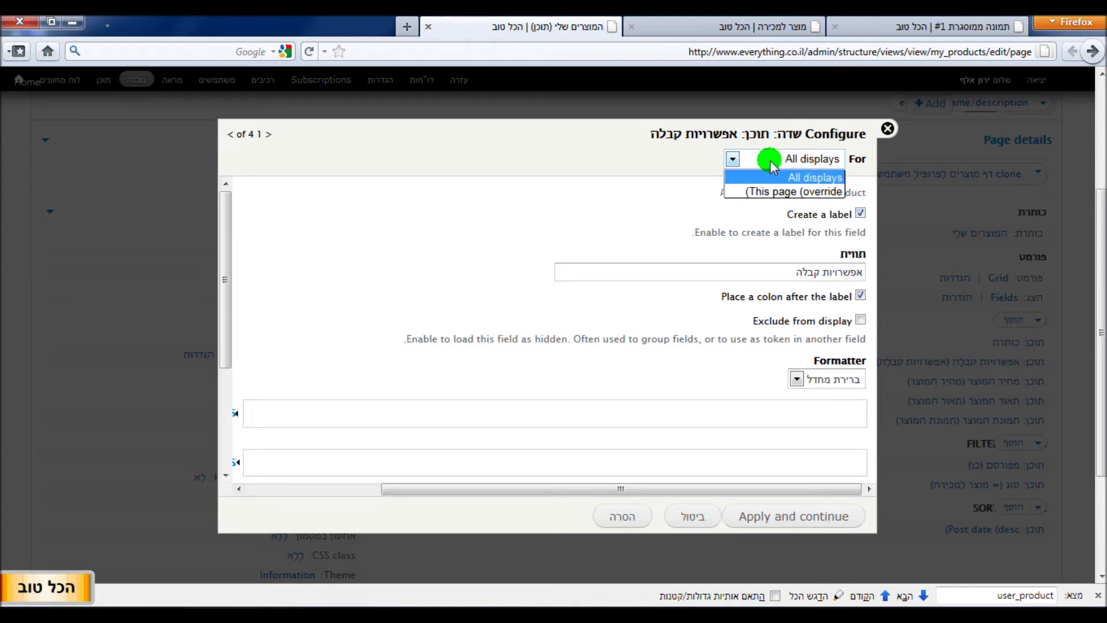
click(770, 161)
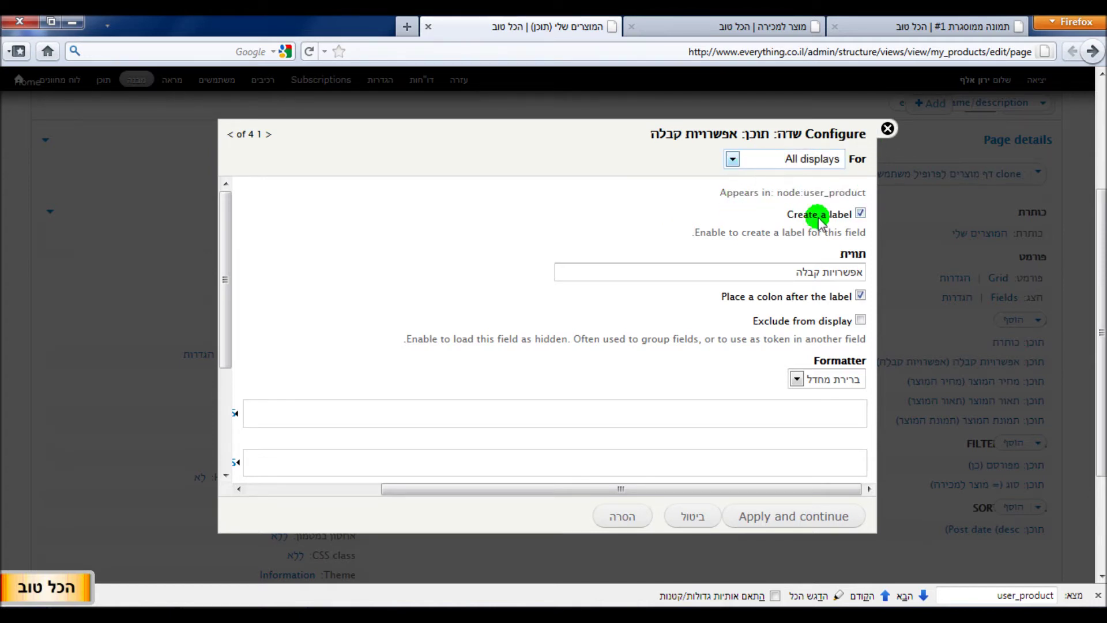
Step: Turn off the label of the אפשרויות קבלה field, check it against the sample product page, and apply the settings
click(861, 214)
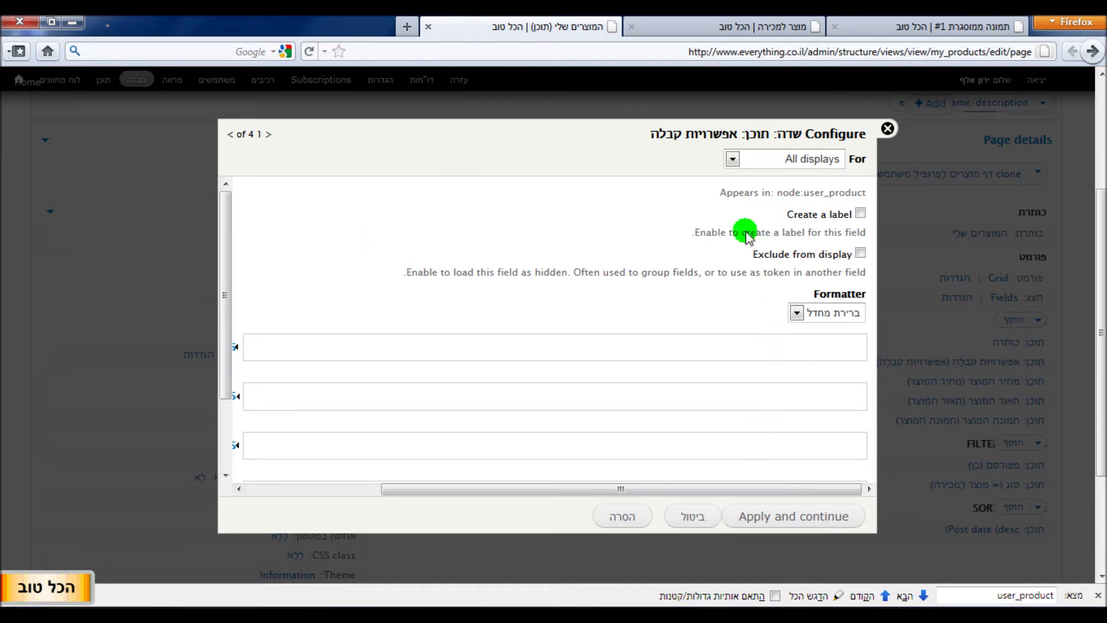
drag(814, 139, 651, 142)
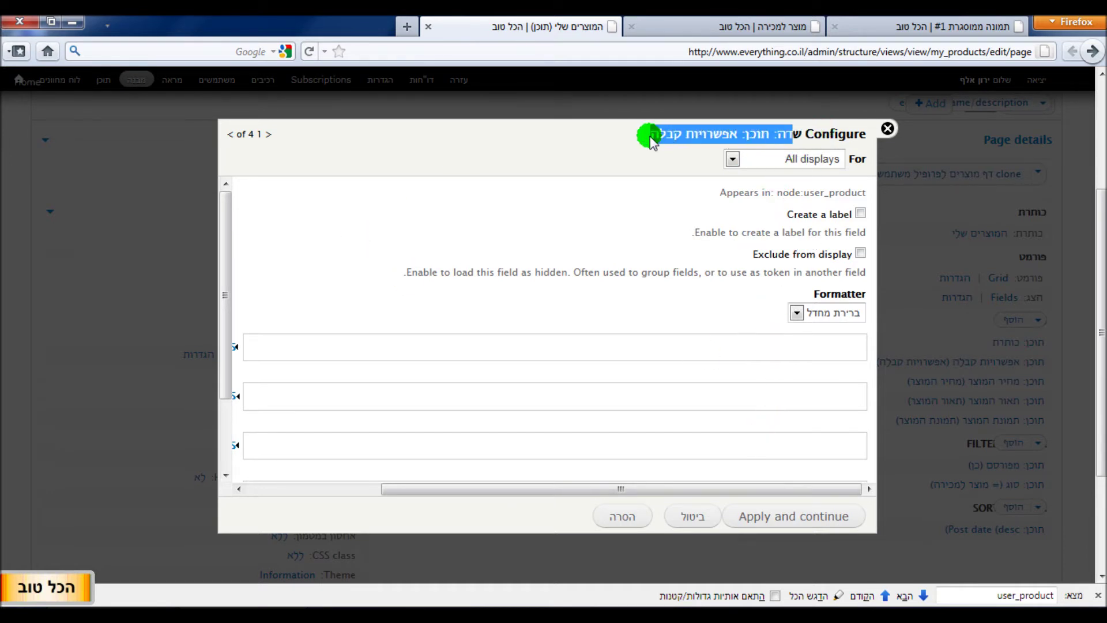
click(922, 26)
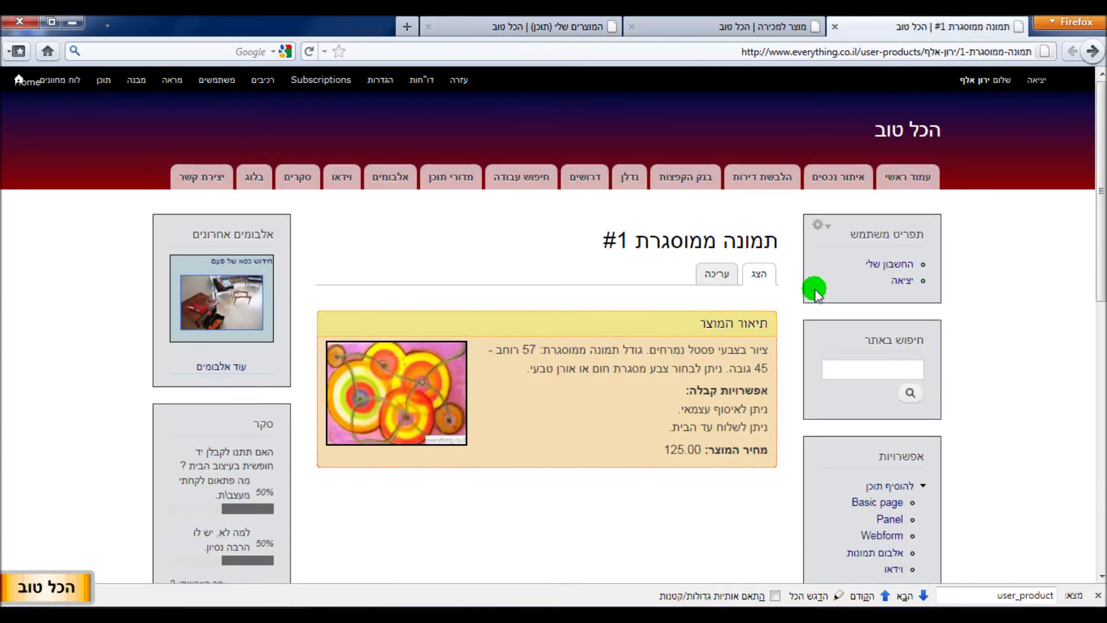
drag(771, 391, 681, 390)
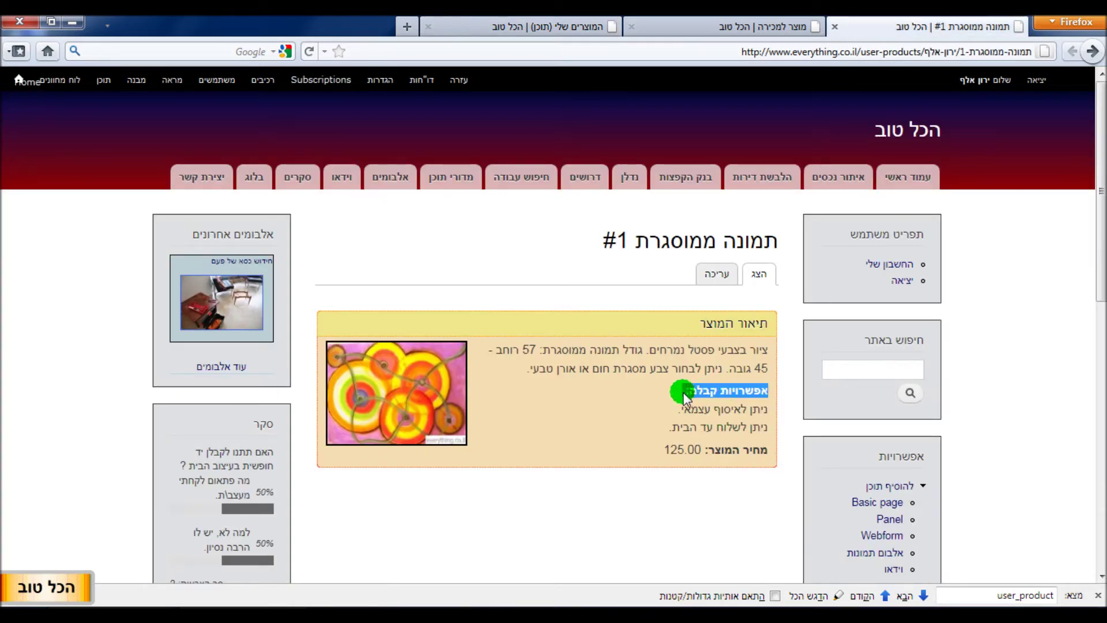
click(713, 25)
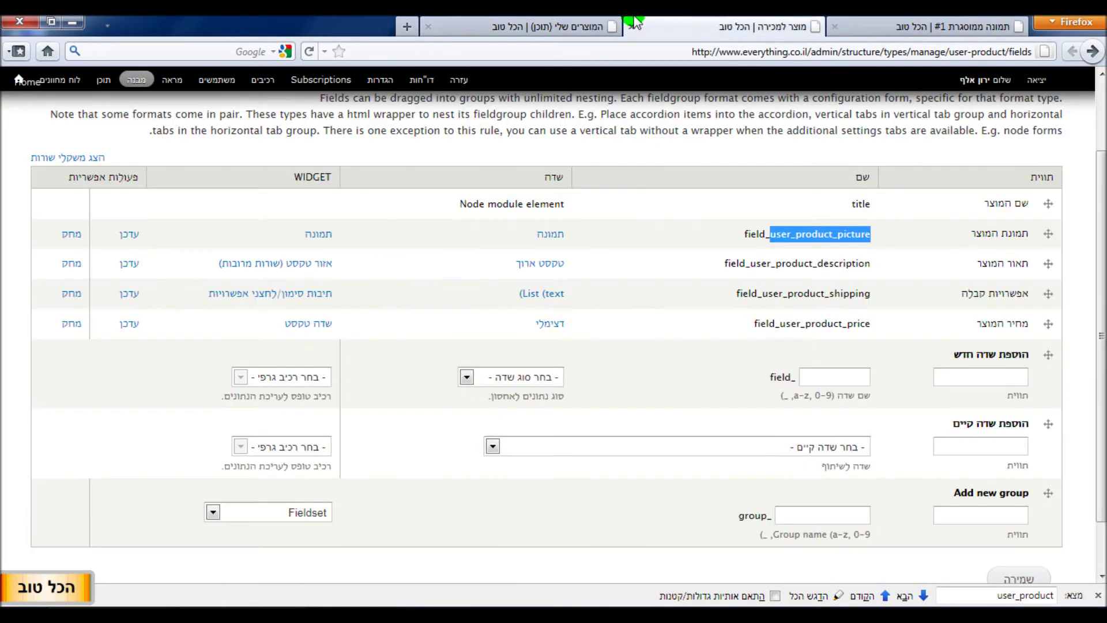
click(571, 25)
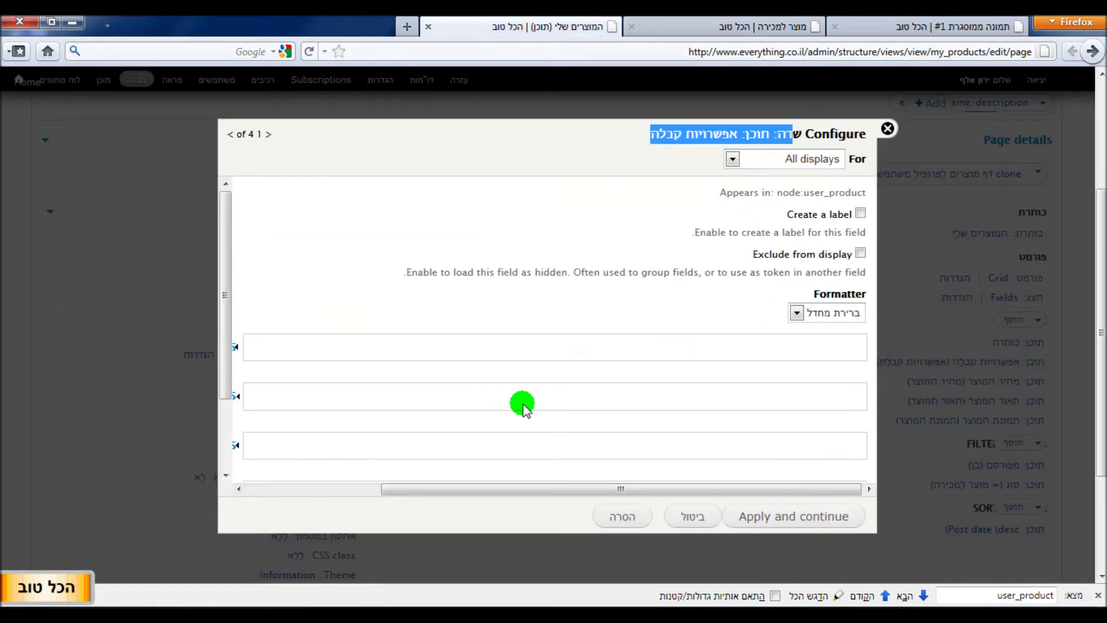
click(755, 517)
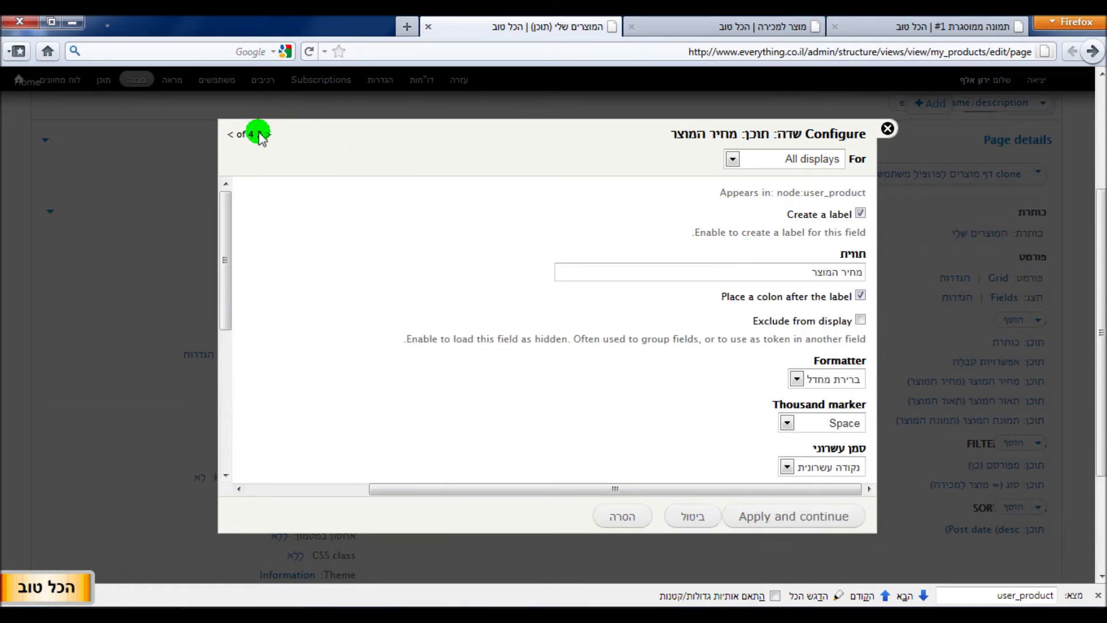
Step: Turn off the label and the prefix and suffix display for the מחיר המוצר field
click(860, 214)
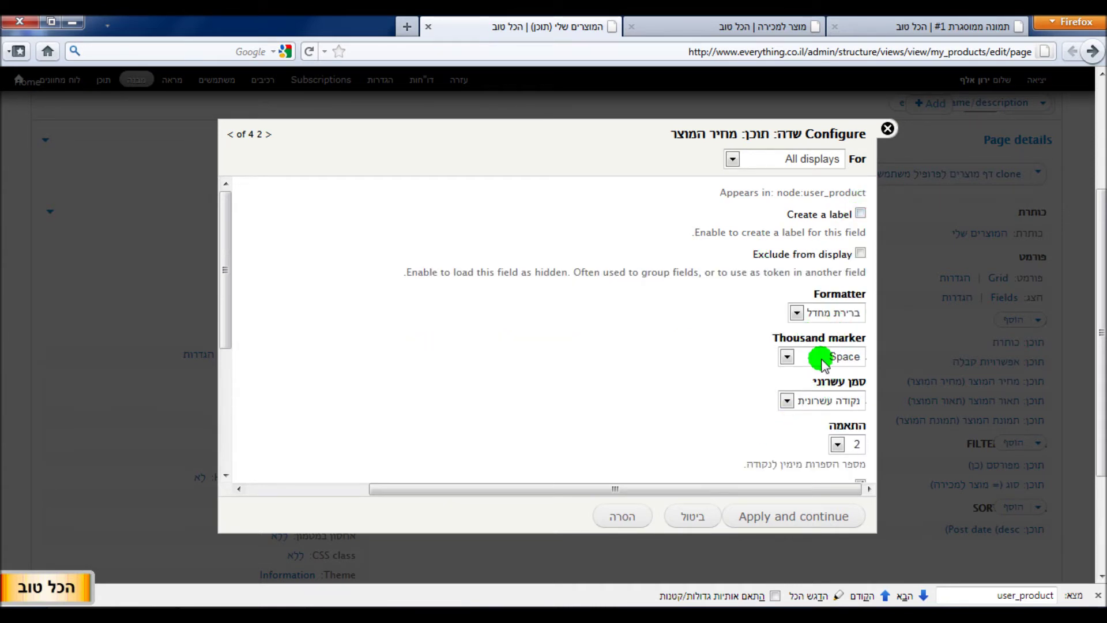
scroll(822, 358, down, 2)
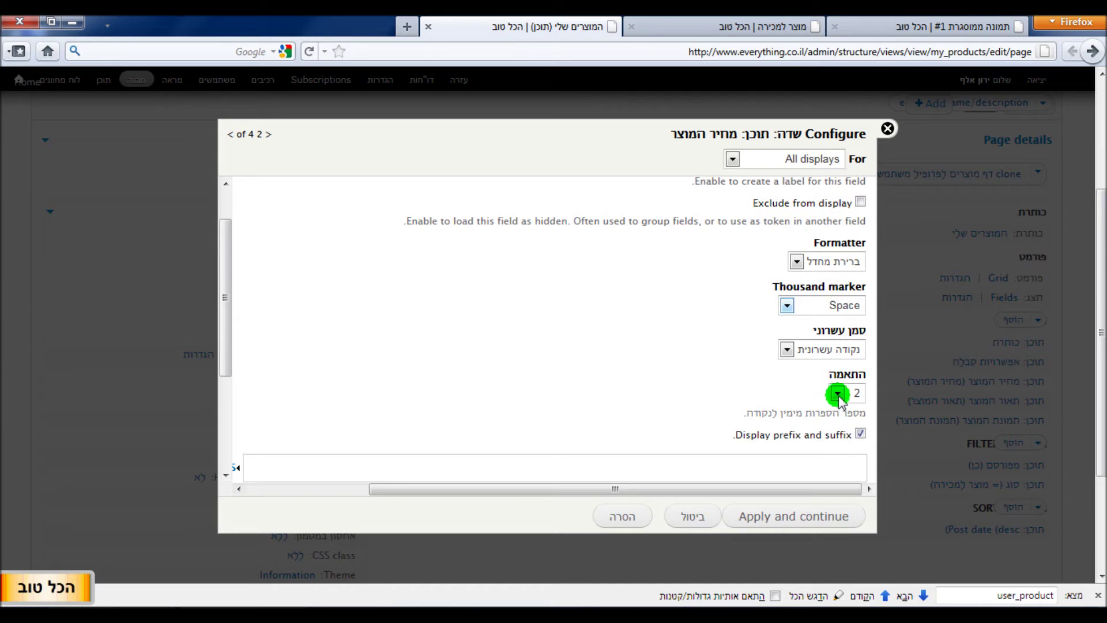
click(858, 434)
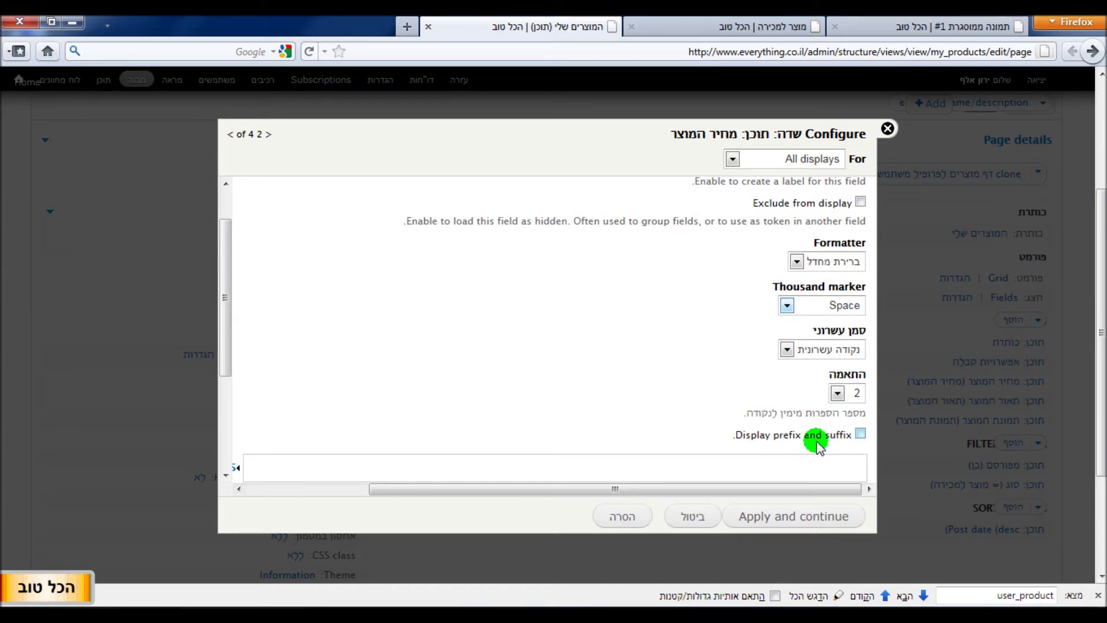
scroll(705, 353, up, 2)
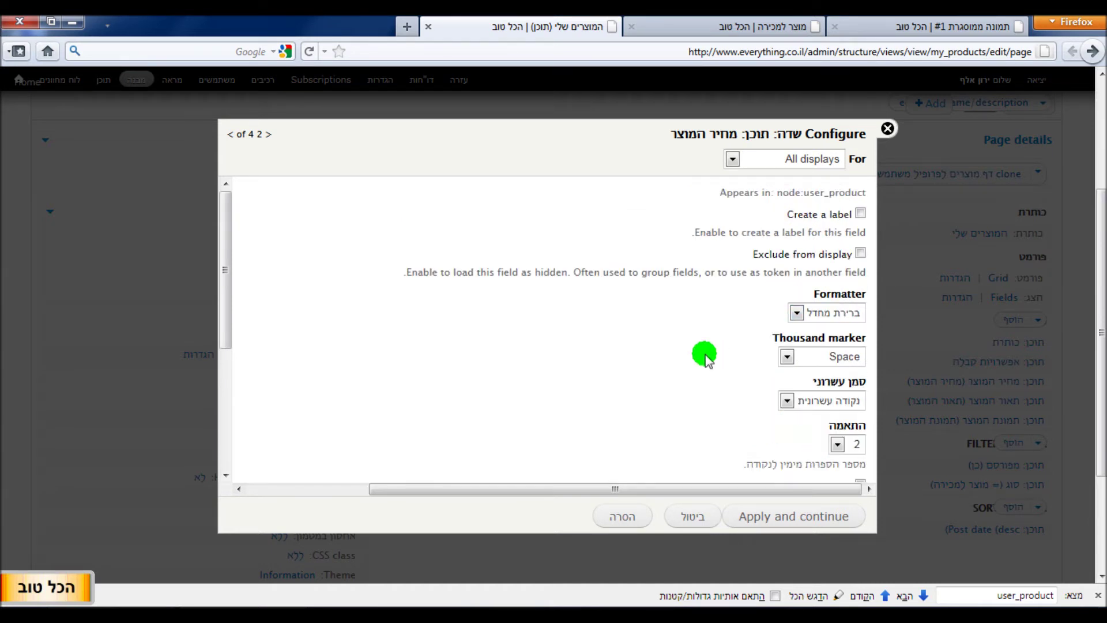
Step: Examine the מחיר המוצר field's settings in the product content type, including its stored field settings and its prefix and suffix options
click(755, 26)
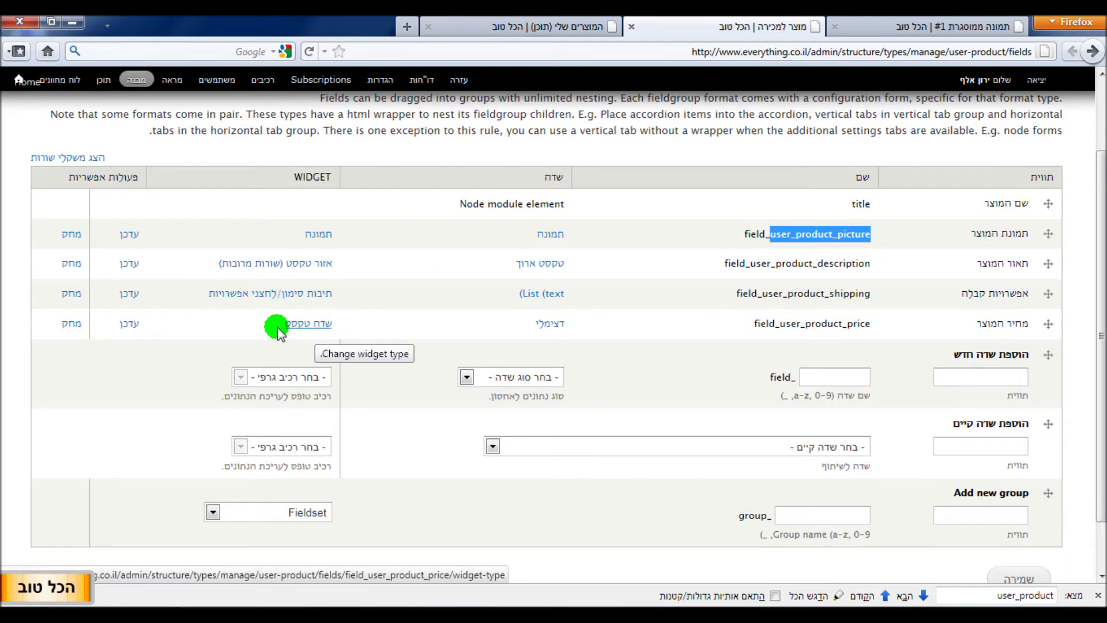
click(128, 323)
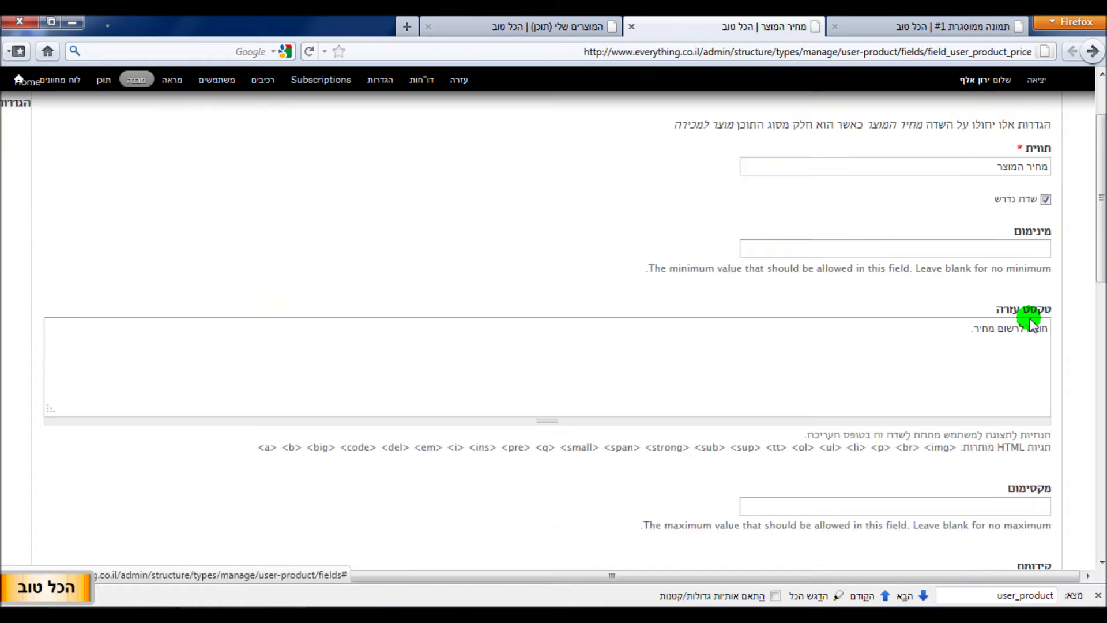
scroll(1101, 323, down, 5)
drag(1101, 334, 1100, 445)
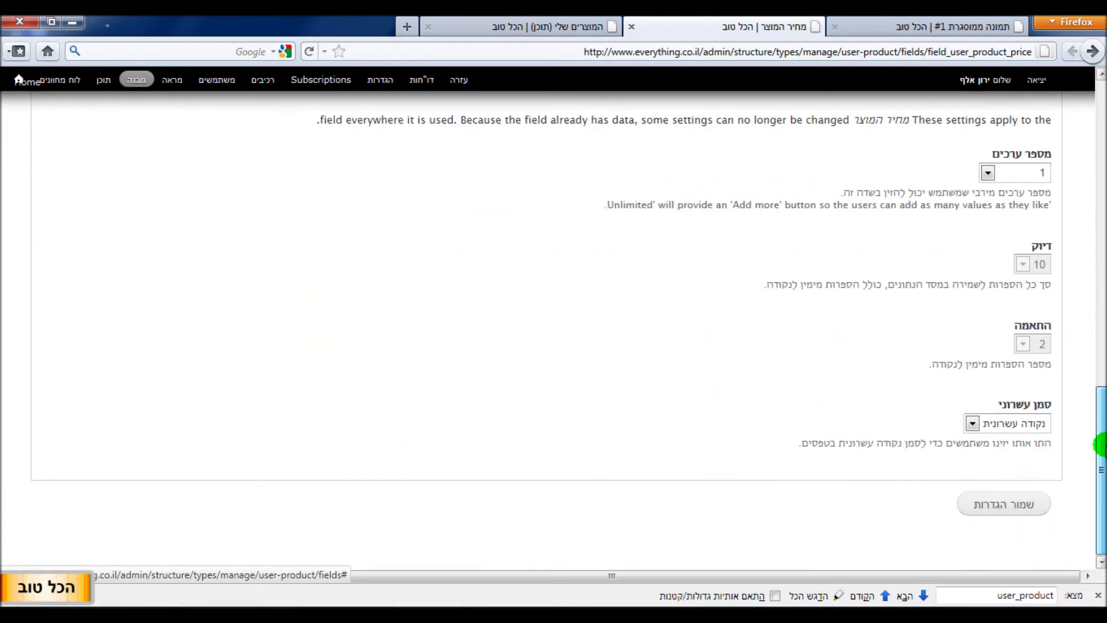
drag(1101, 481, 1101, 179)
click(971, 149)
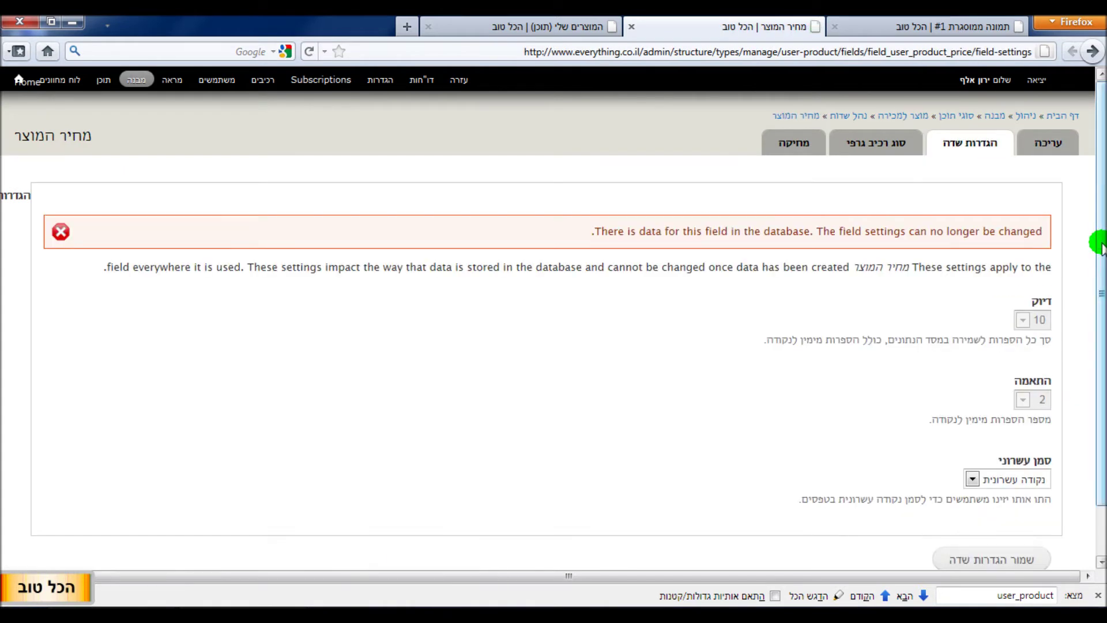
drag(1102, 239, 1101, 425)
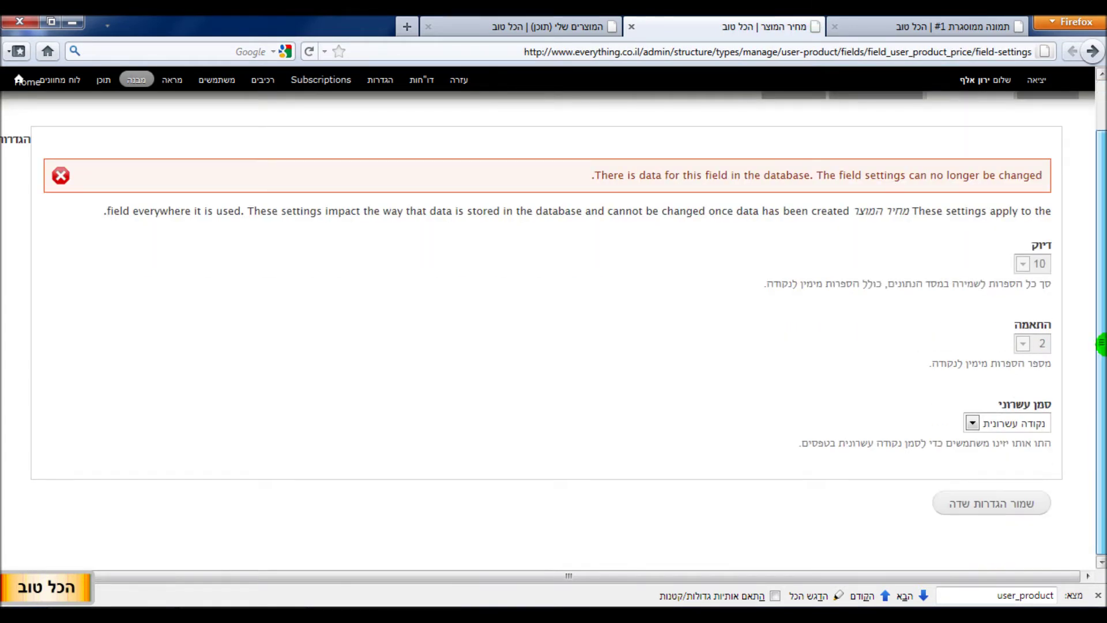
scroll(1101, 343, up, 1)
click(1046, 111)
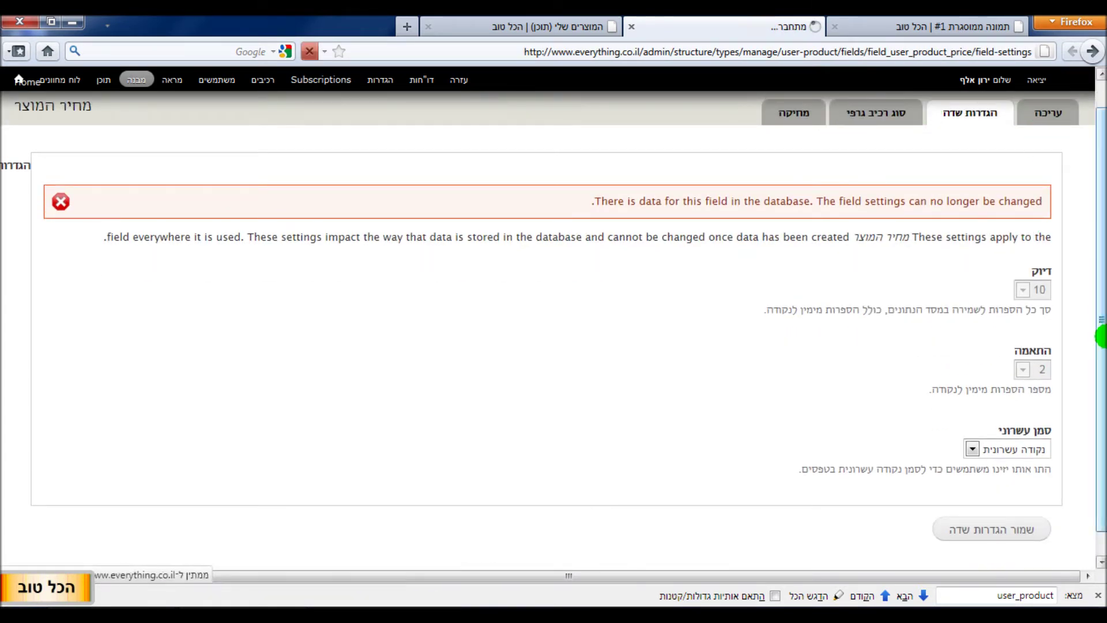
scroll(1064, 344, down, 5)
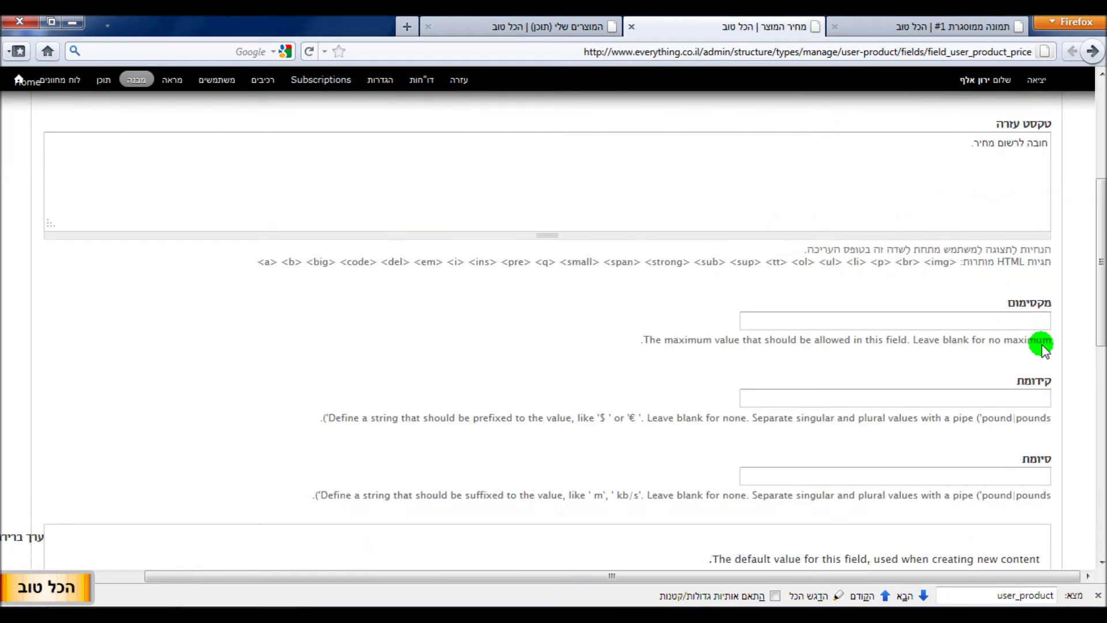
click(1032, 401)
Step: Return to the view and apply the מחיר המוצר field's display settings
click(554, 26)
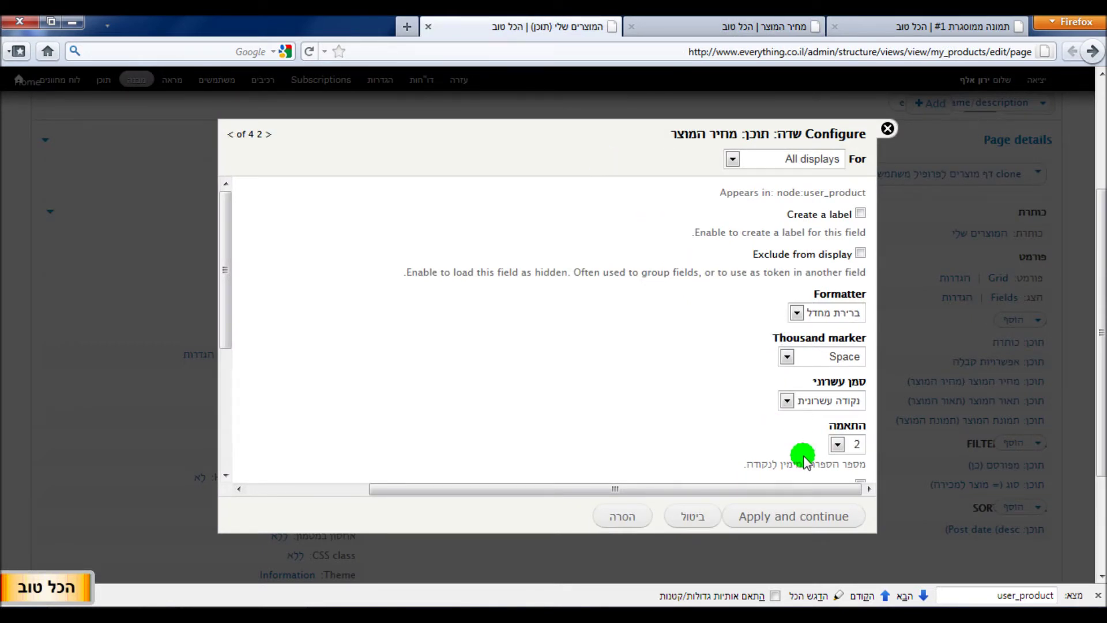
scroll(692, 427, down, 3)
click(770, 515)
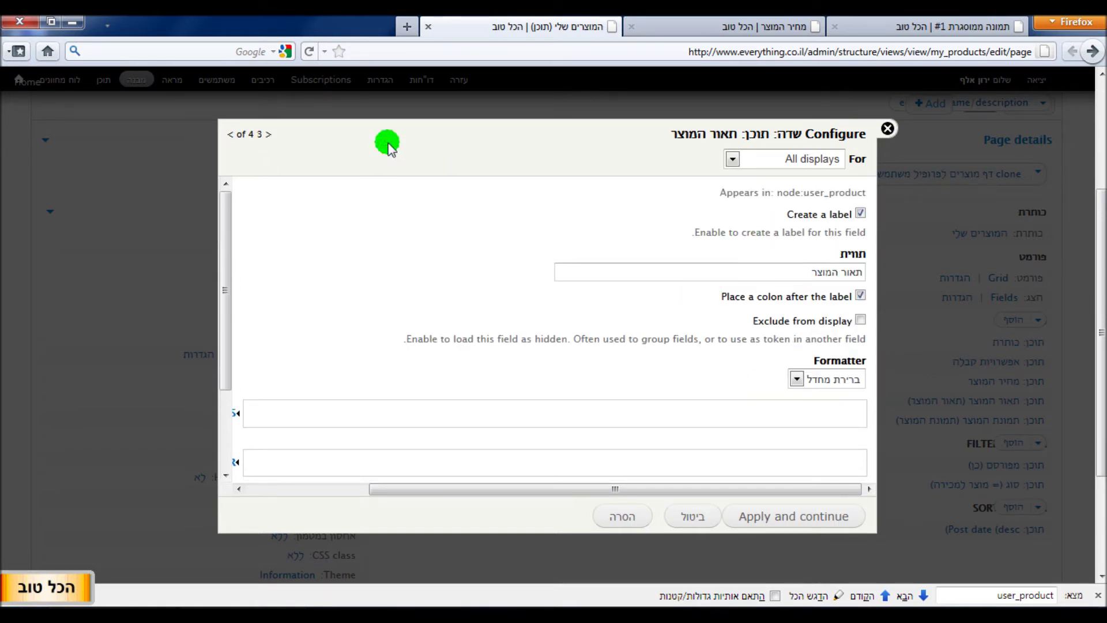
Step: Turn off the תאור המוצר field's label and set its formatter to מקוצר with a trim length of 250
click(861, 214)
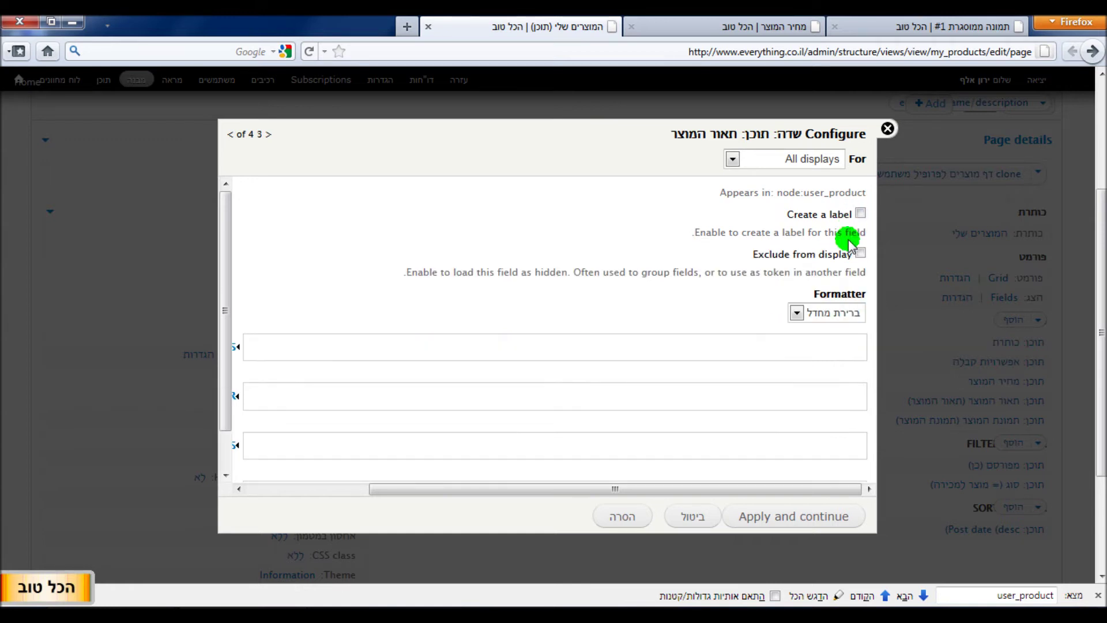
click(838, 314)
click(836, 359)
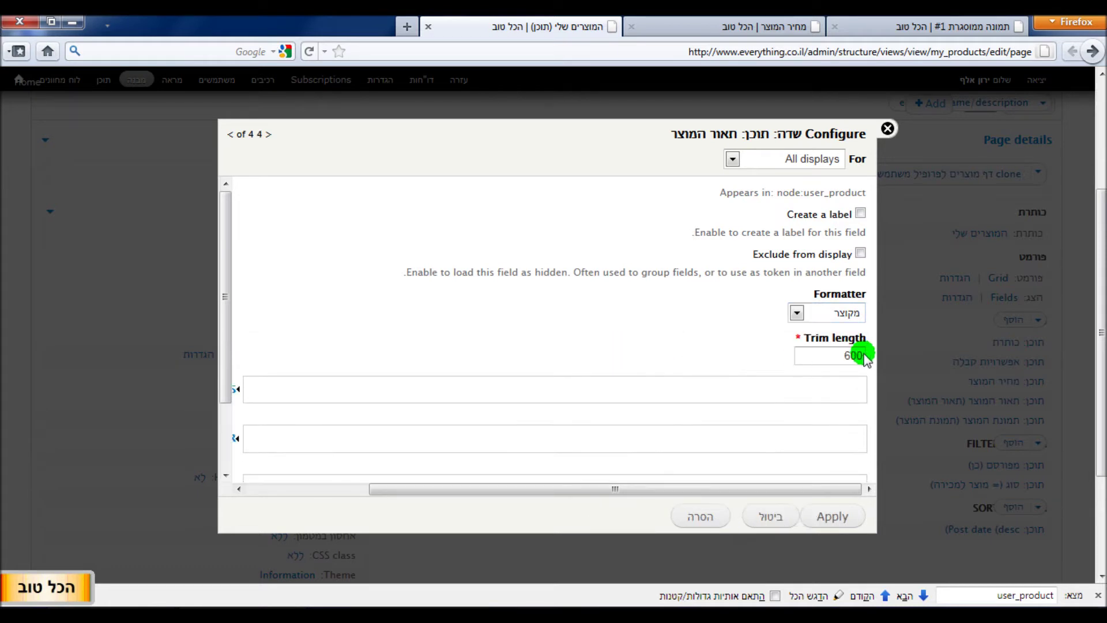
drag(863, 356, 824, 362)
text(250)
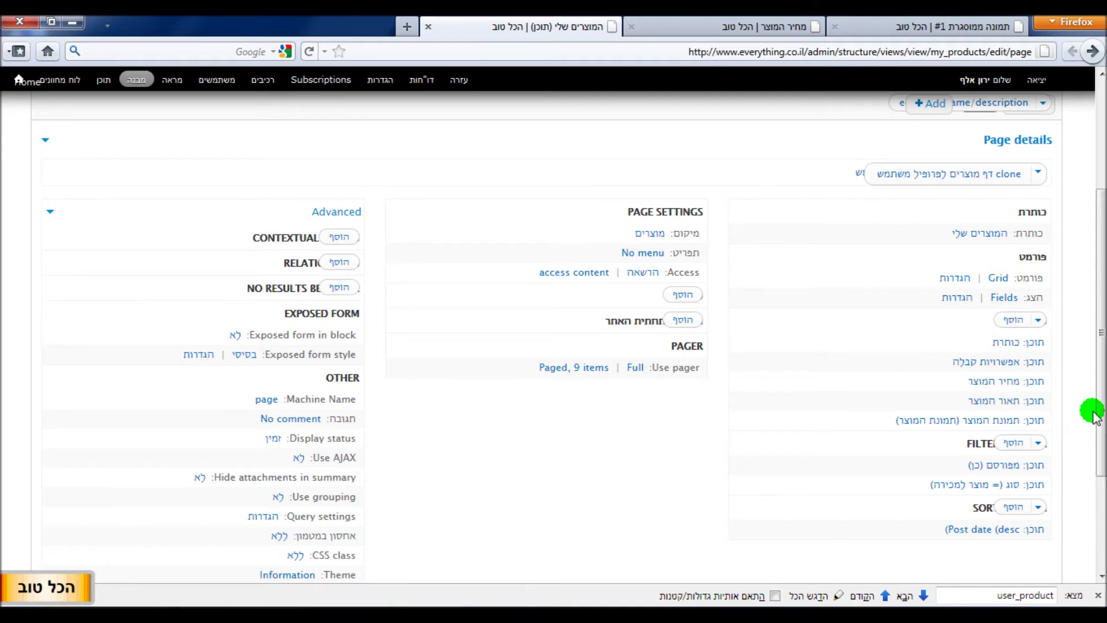
Step: Preview the view and examine its output and query
scroll(934, 365, down, 3)
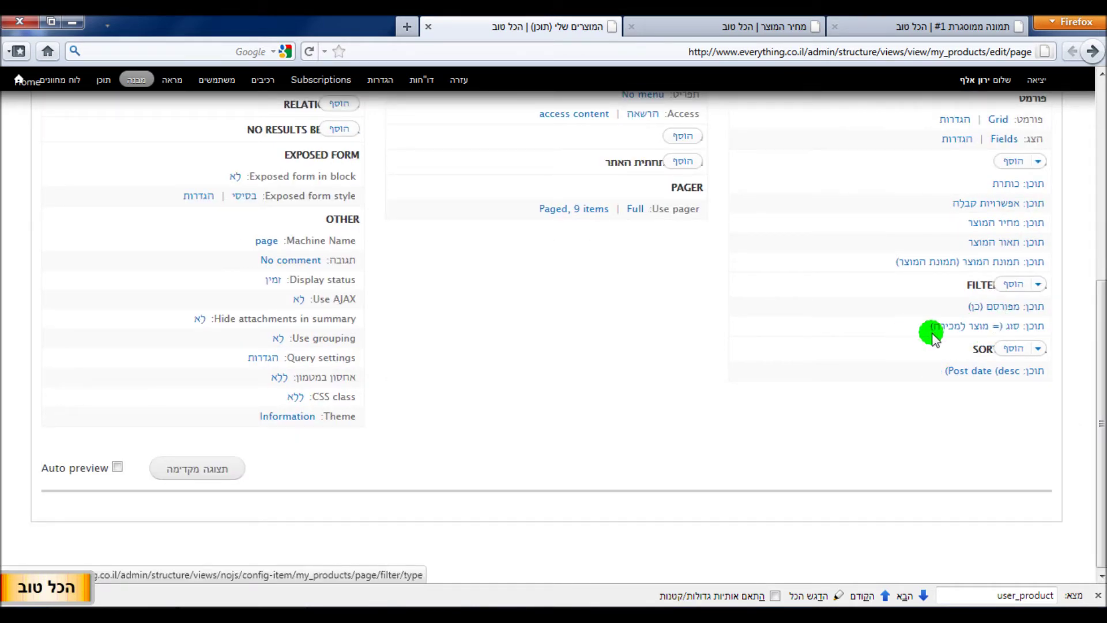
click(215, 469)
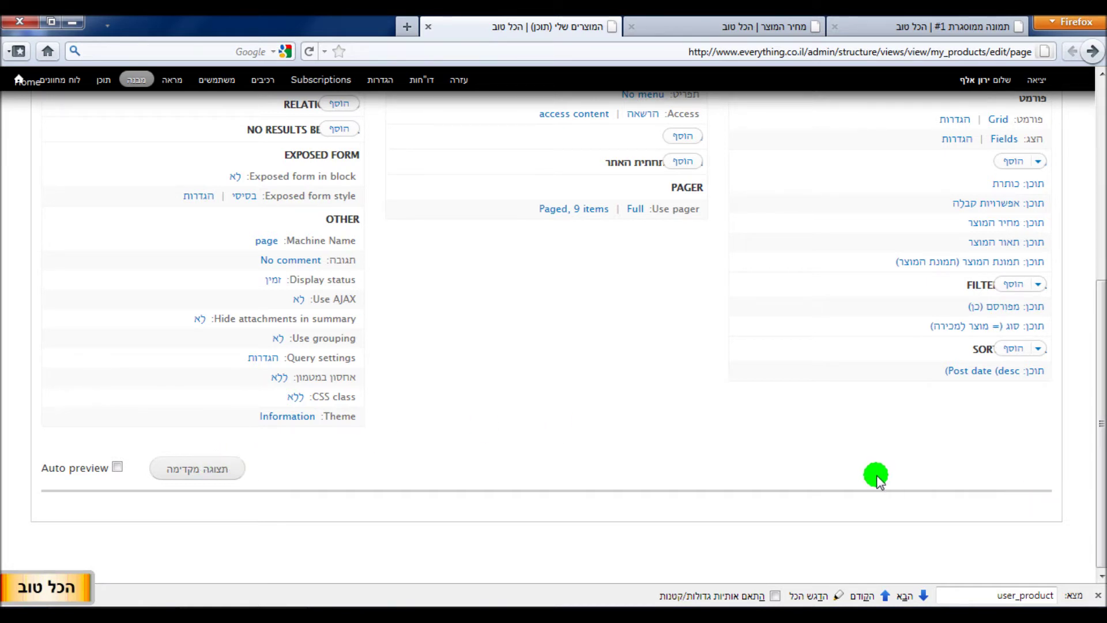
scroll(876, 476, down, 5)
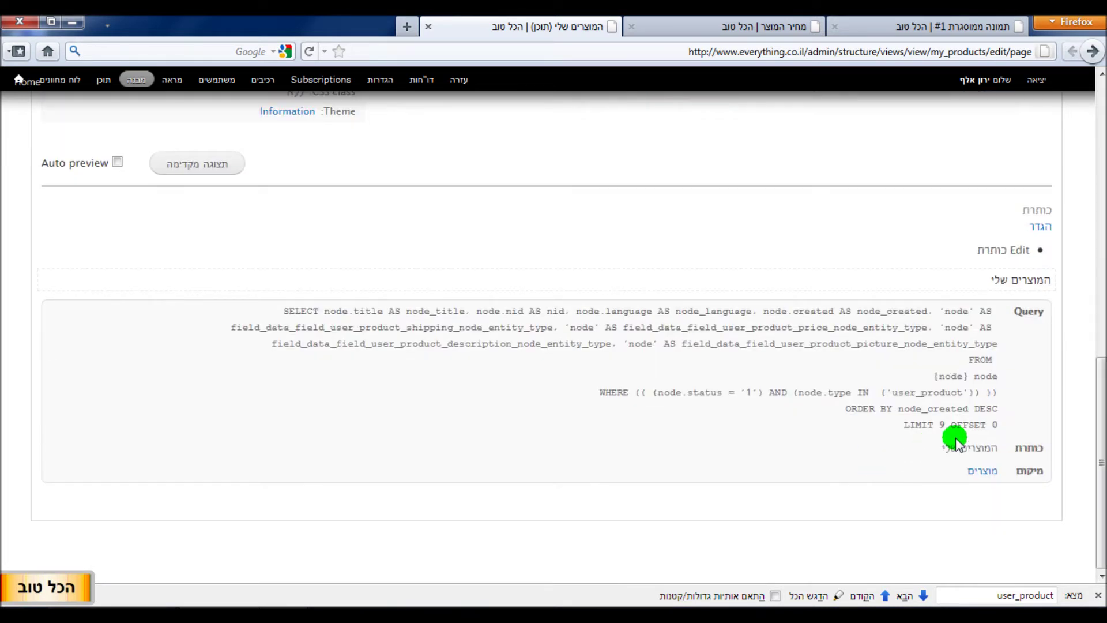
Step: Set the תוכן: מפורסם filter criterion to לא for All displays
scroll(1056, 455, up, 10)
scroll(1058, 455, down, 3)
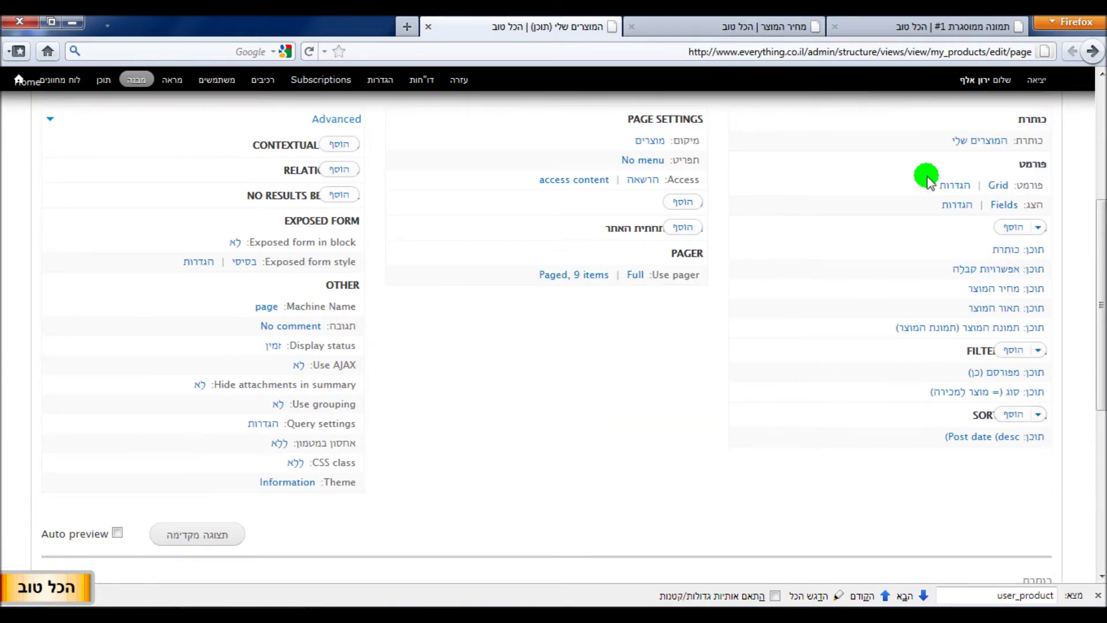
click(1024, 372)
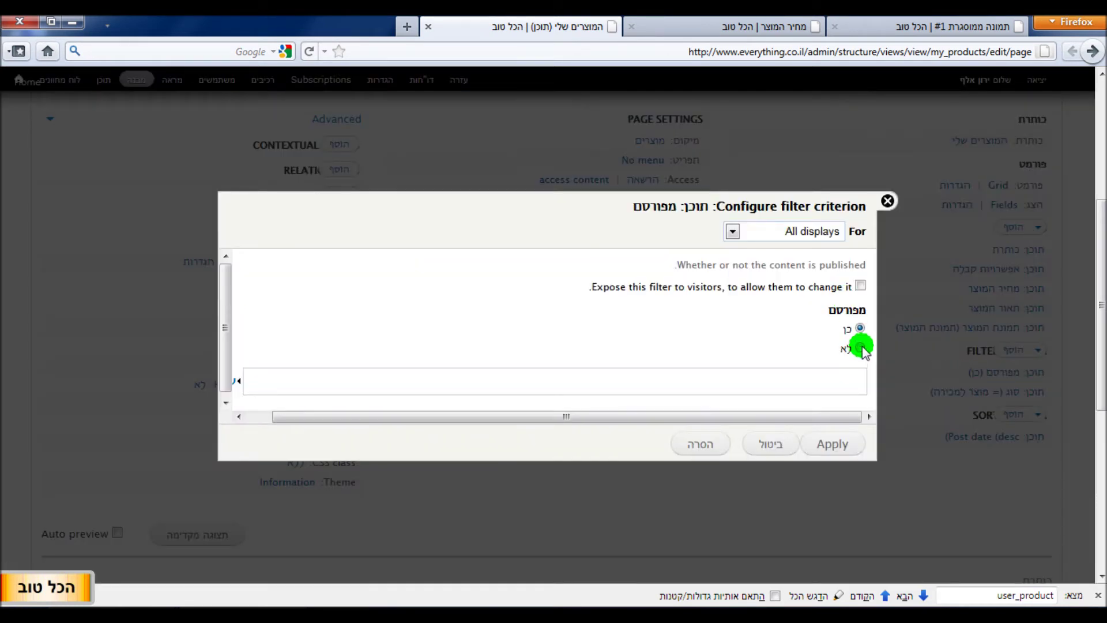
click(848, 445)
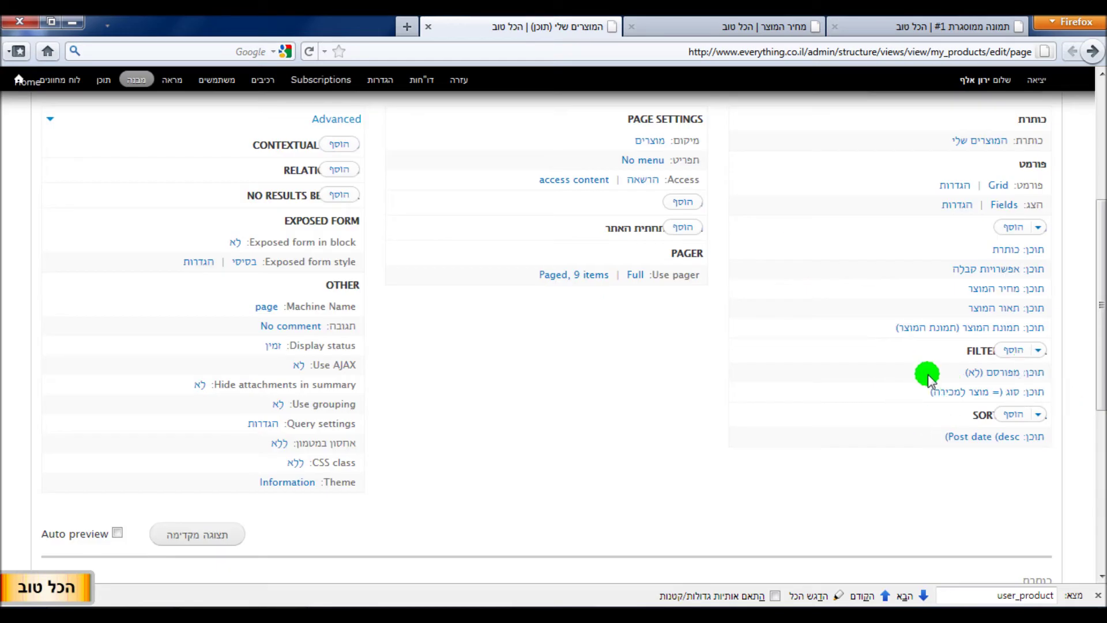
Step: Preview the view again with the changed filter and examine how the sample product's title, fields and picture are laid out
scroll(989, 383, down, 3)
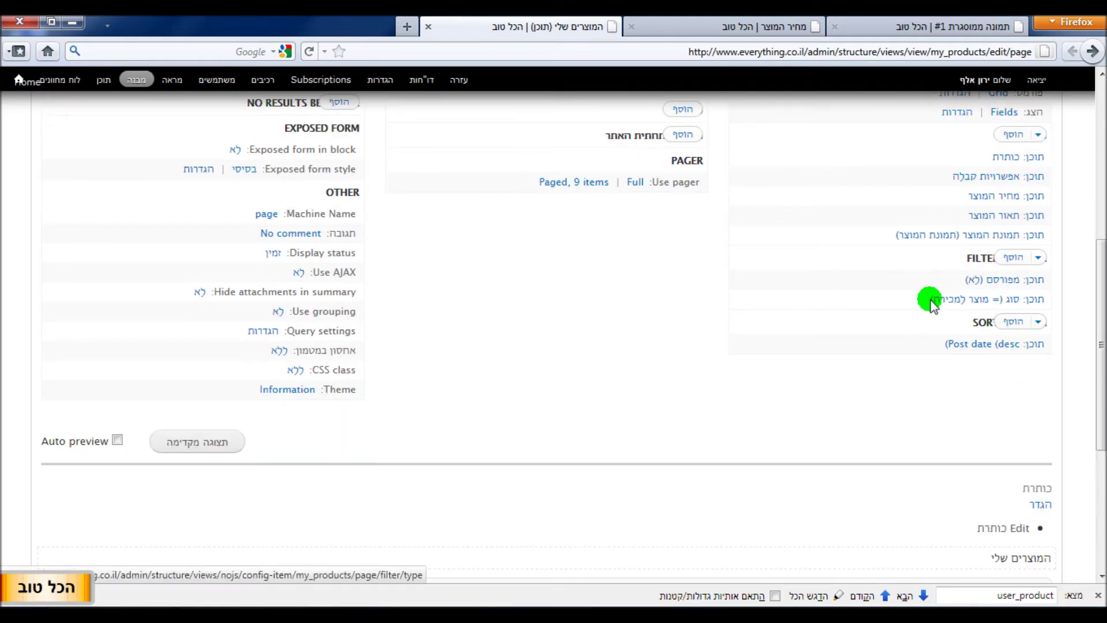
scroll(806, 306, down, 3)
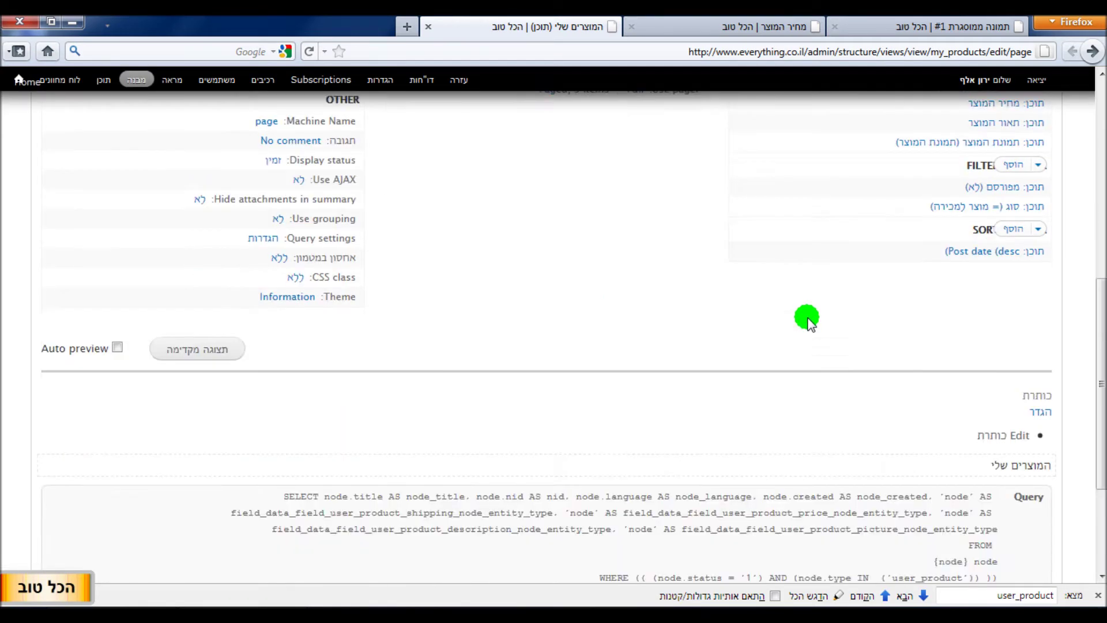
click(210, 350)
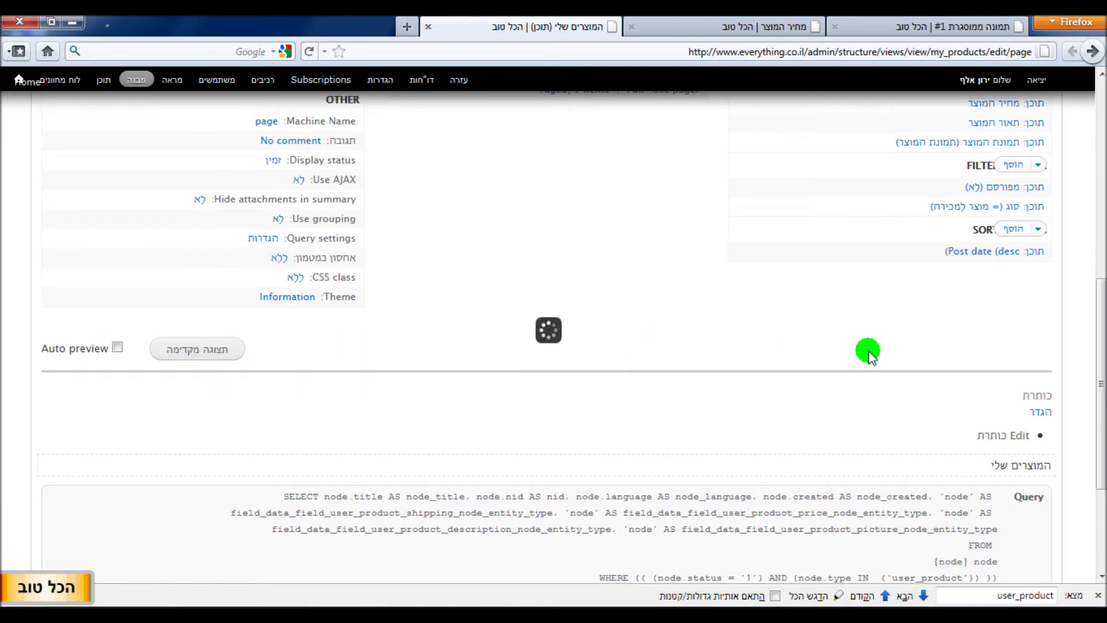
scroll(980, 368, down, 9)
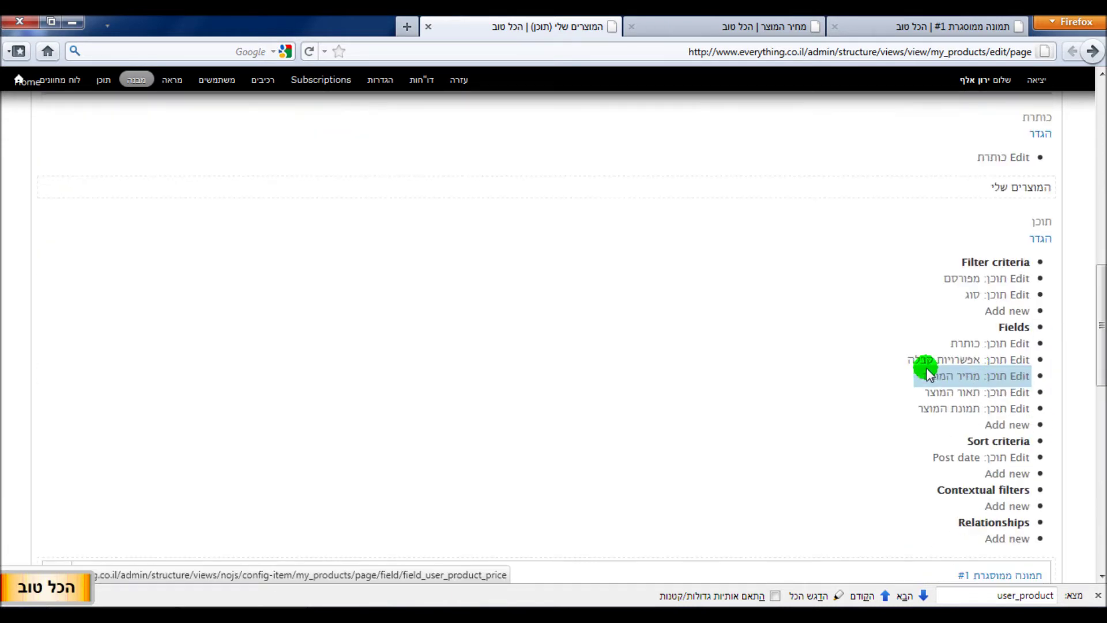
scroll(900, 369, down, 9)
scroll(875, 371, down, 8)
scroll(955, 324, up, 5)
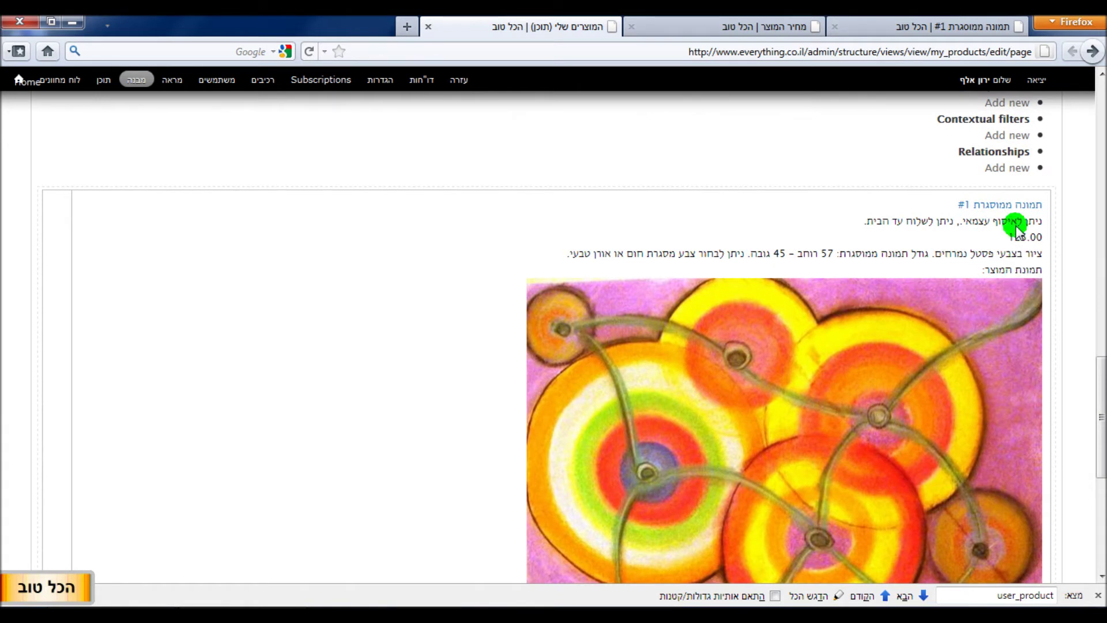
drag(927, 208, 1063, 215)
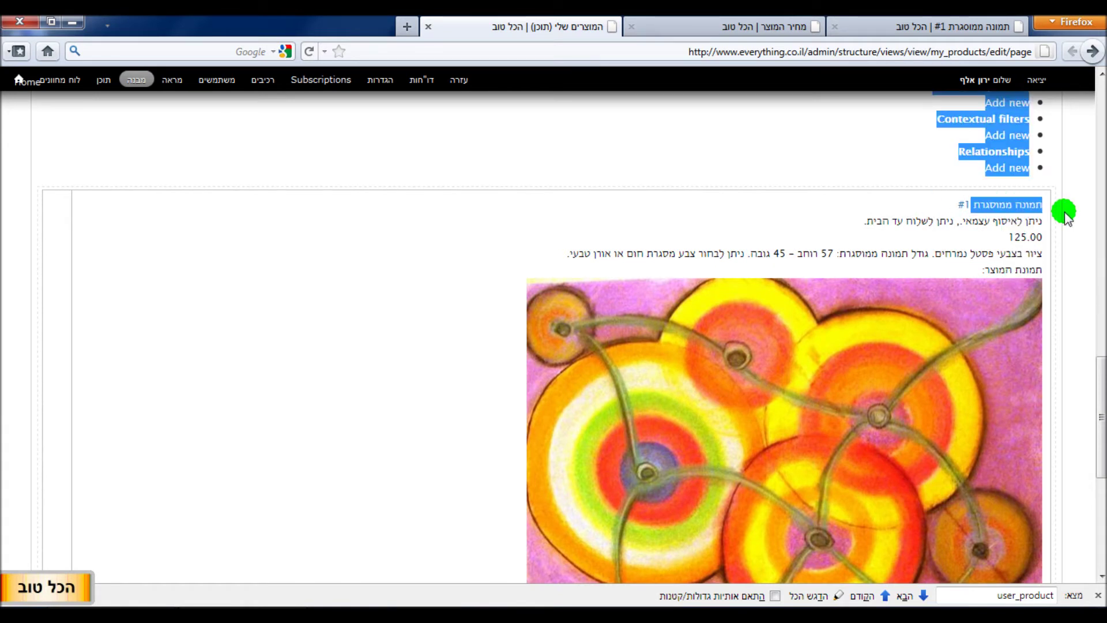
Step: Examine the delivery options, price, description and picture of the sample product in the view's preview
click(885, 218)
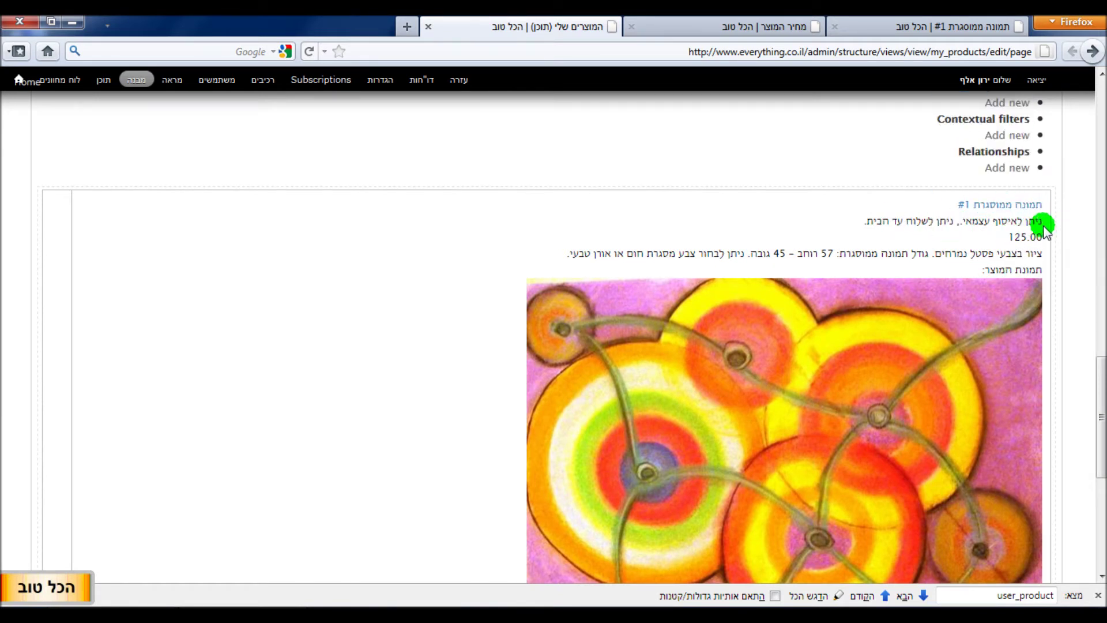
drag(1009, 223, 840, 227)
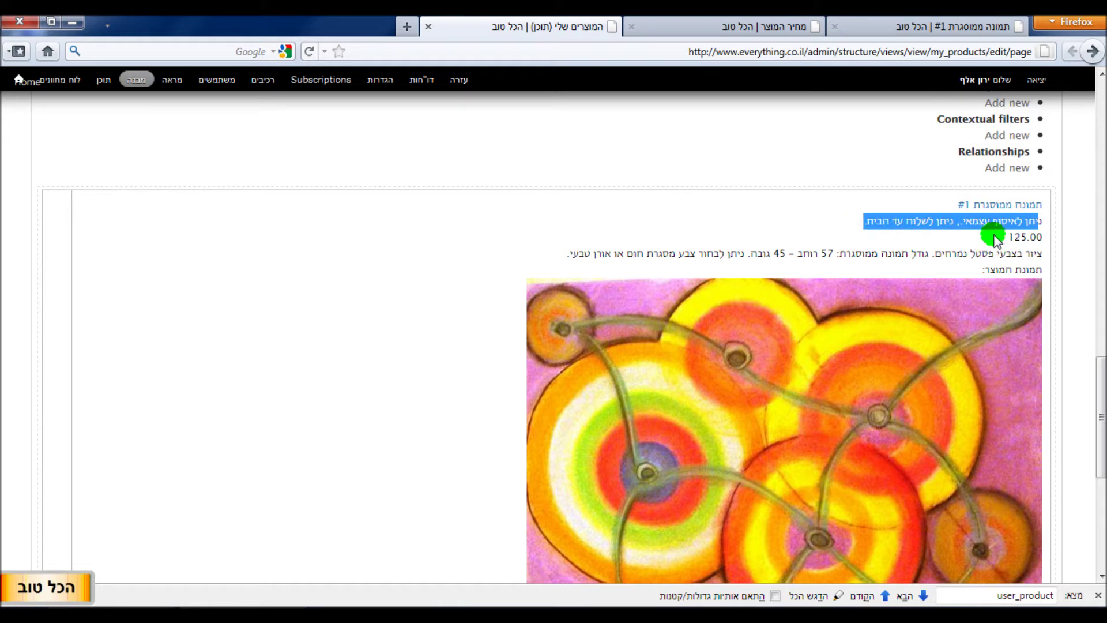
click(1010, 227)
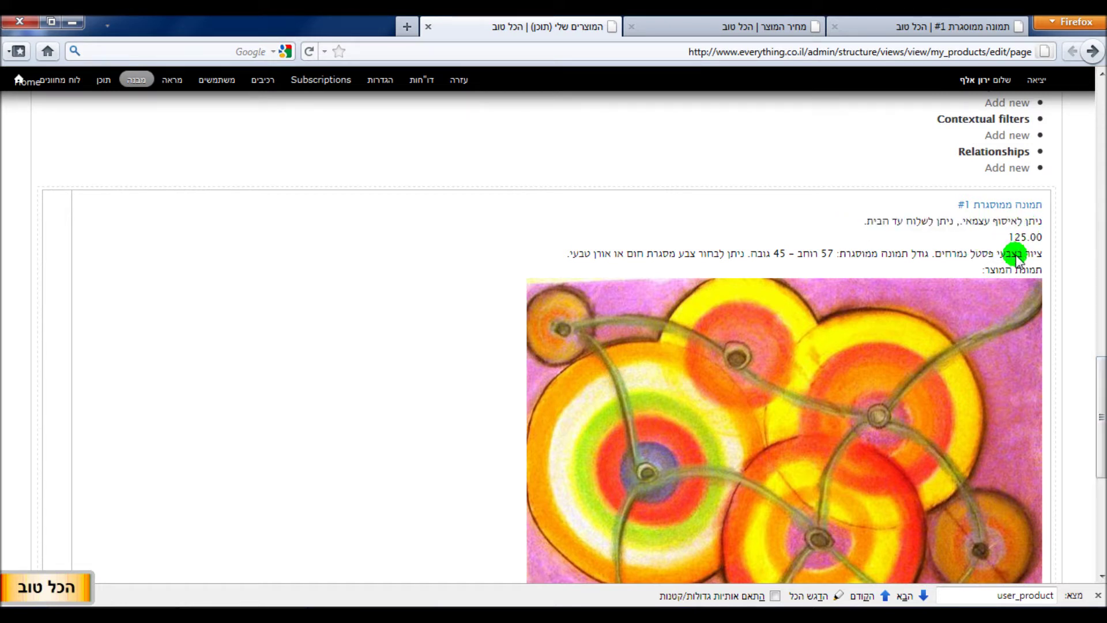
scroll(1099, 364, down, 3)
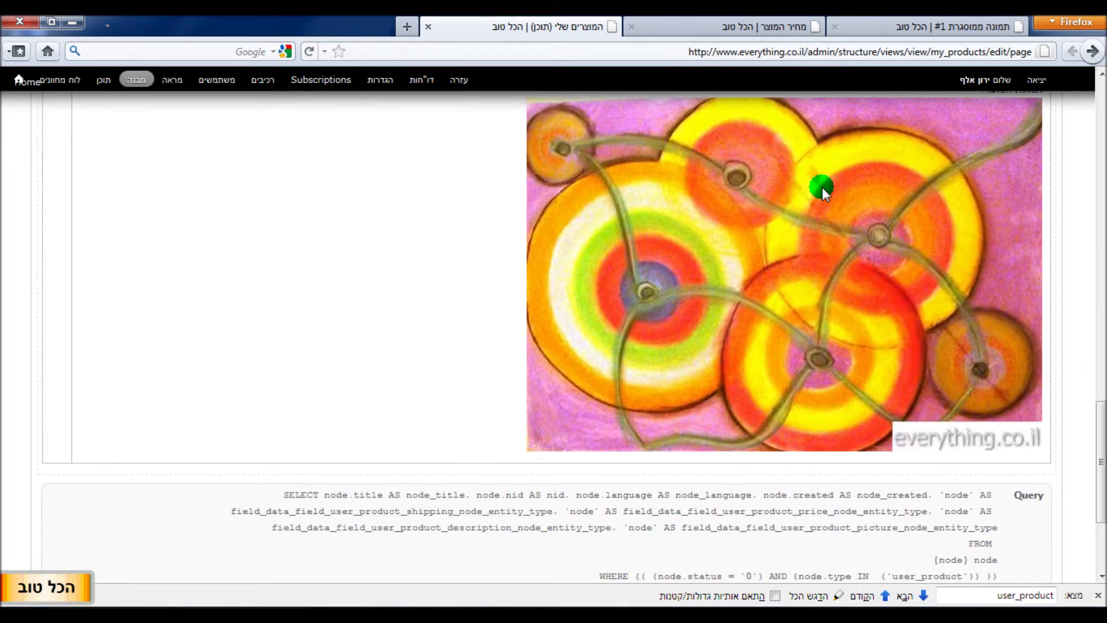
Step: Open the rearrangement of the view's fields for All displays
drag(1102, 464, 1101, 237)
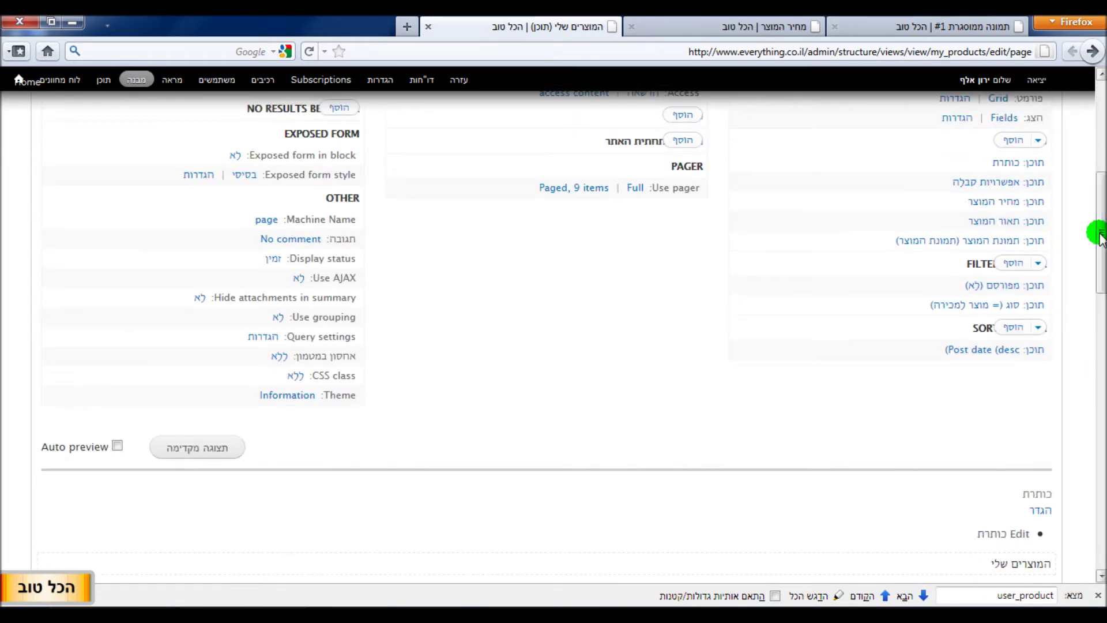
click(1039, 143)
click(1012, 160)
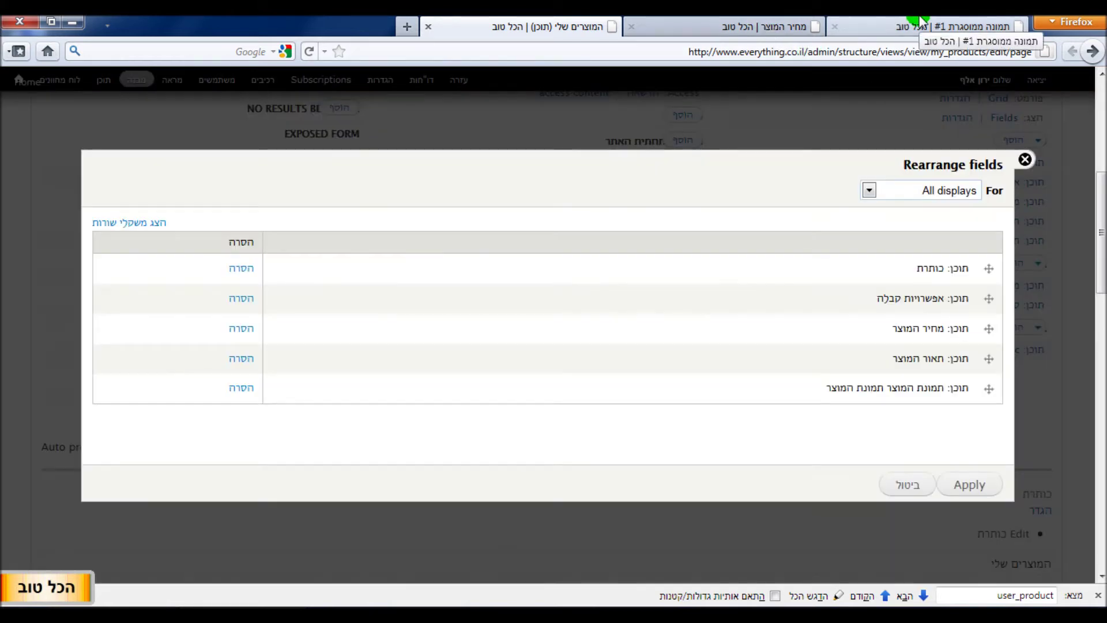
Step: Check the field order on the sample product's page and in the מוצר למכירה content type's default display settings
click(922, 23)
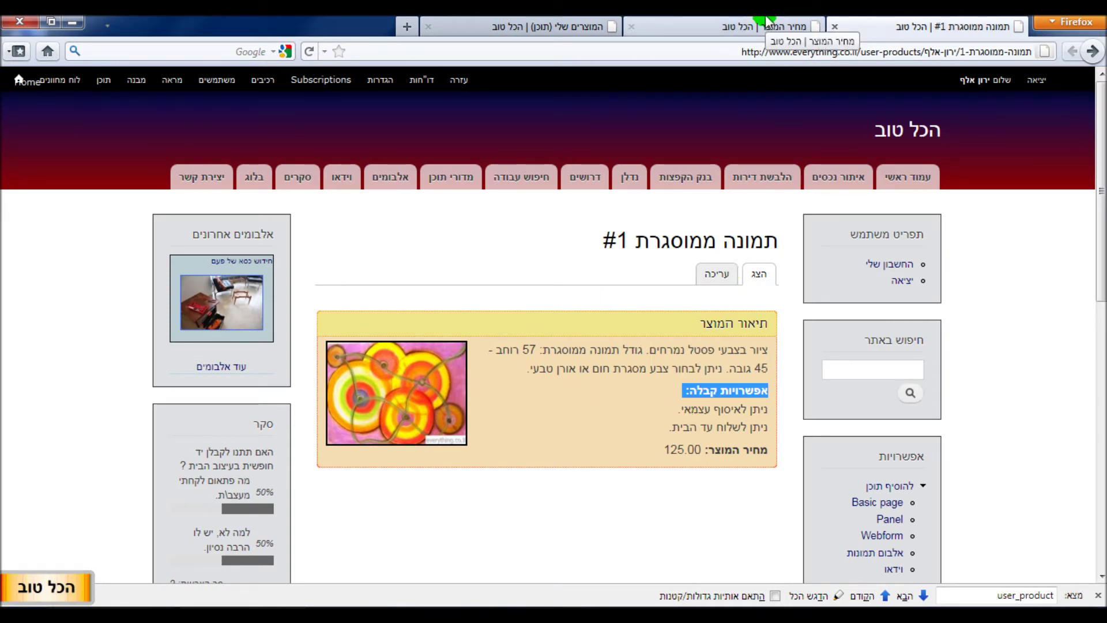
click(721, 22)
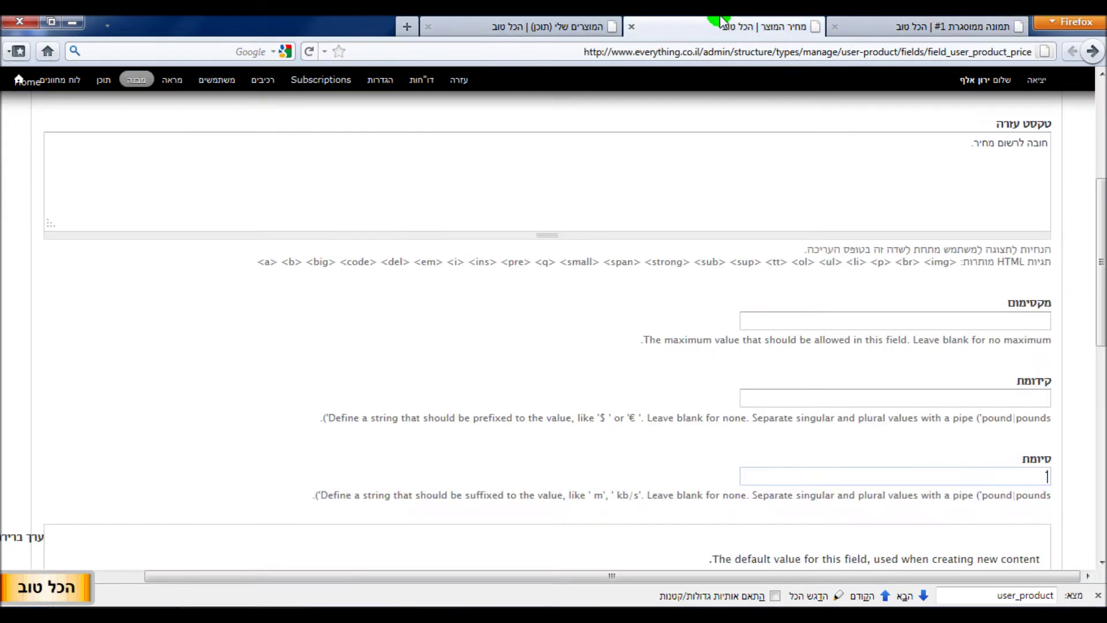
scroll(877, 242, up, 5)
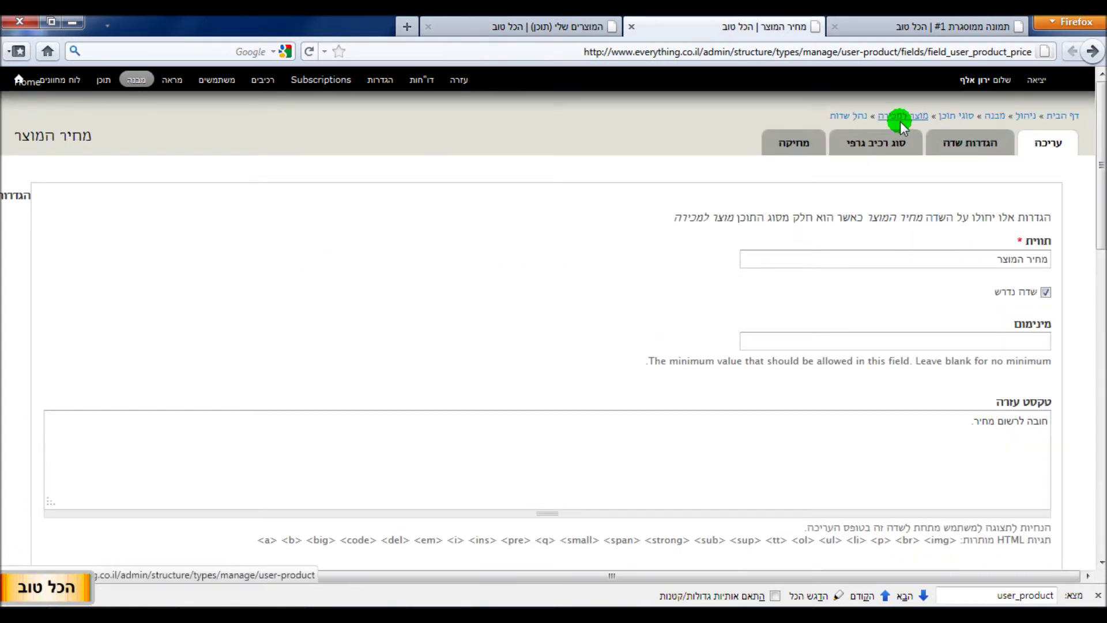
click(861, 116)
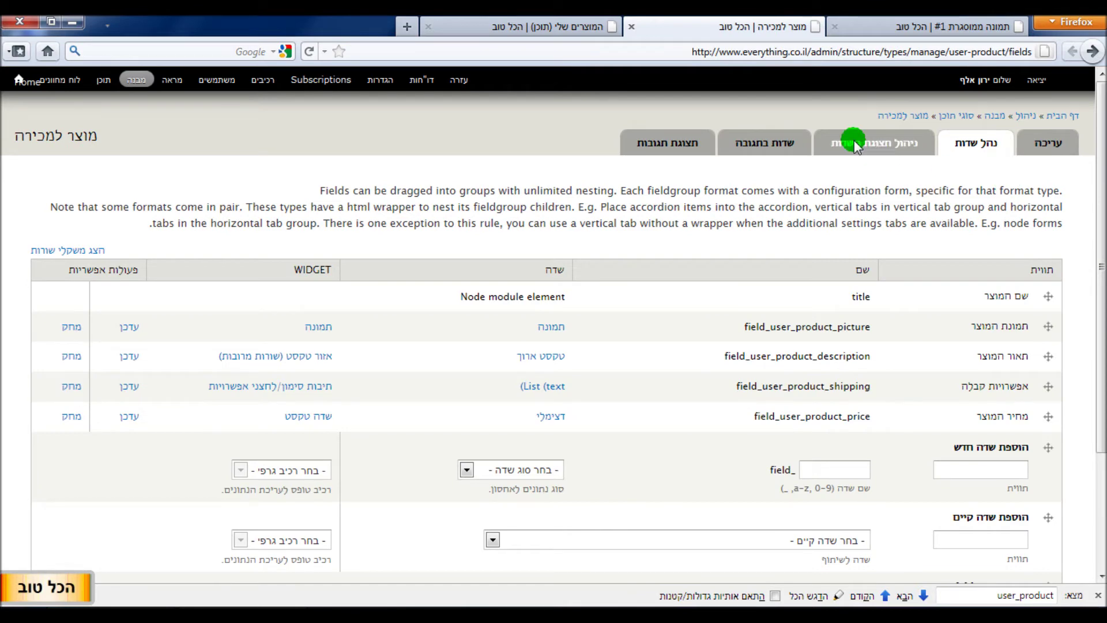
click(939, 147)
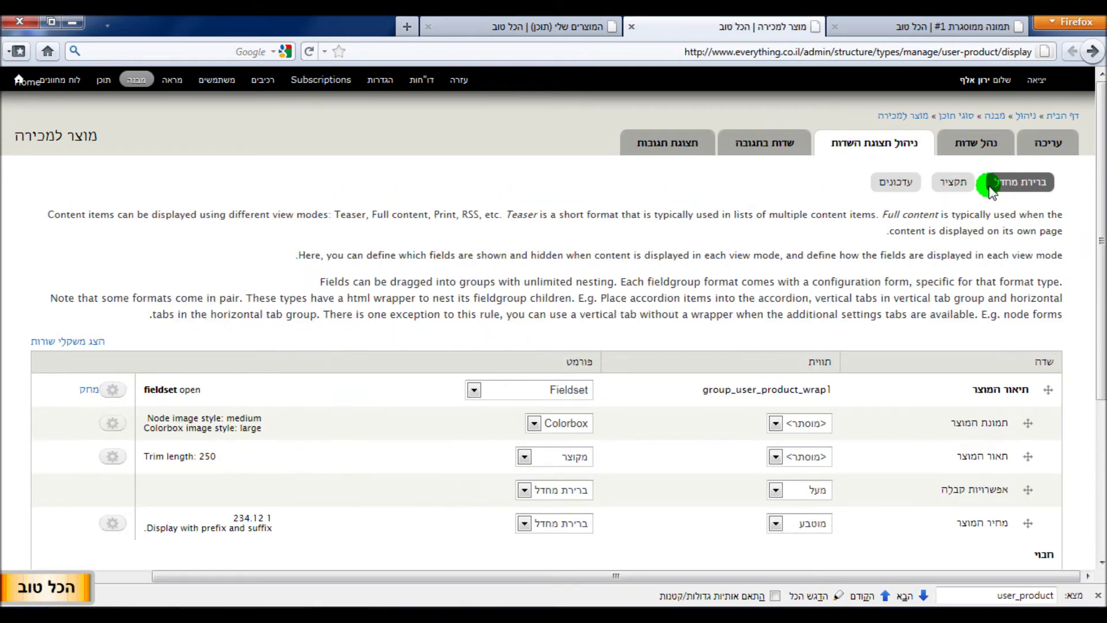
scroll(1100, 236, down, 3)
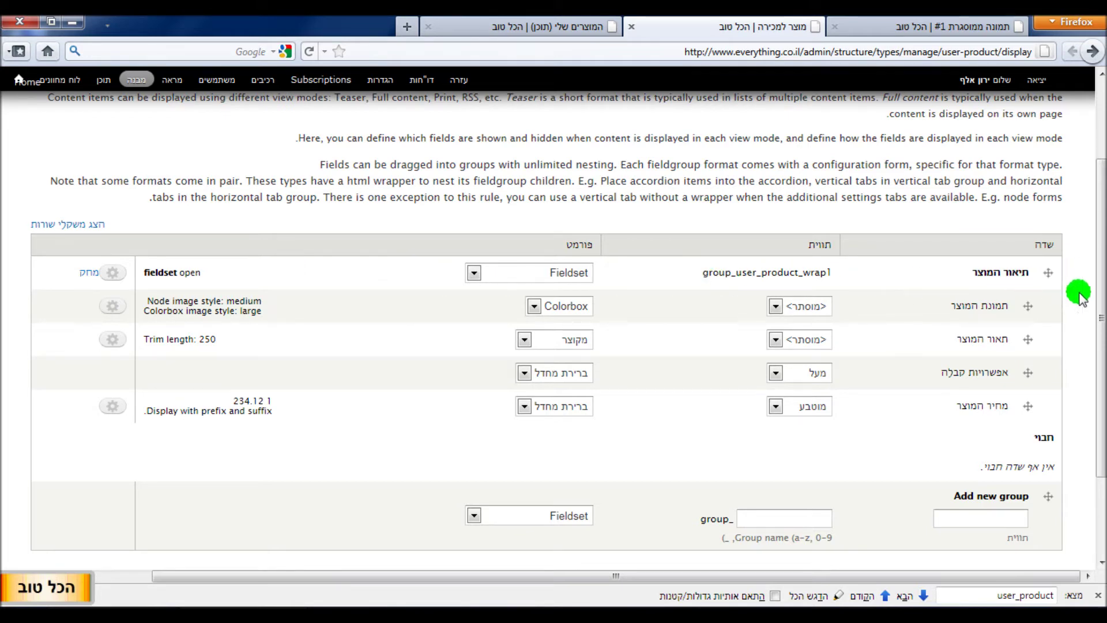
click(952, 26)
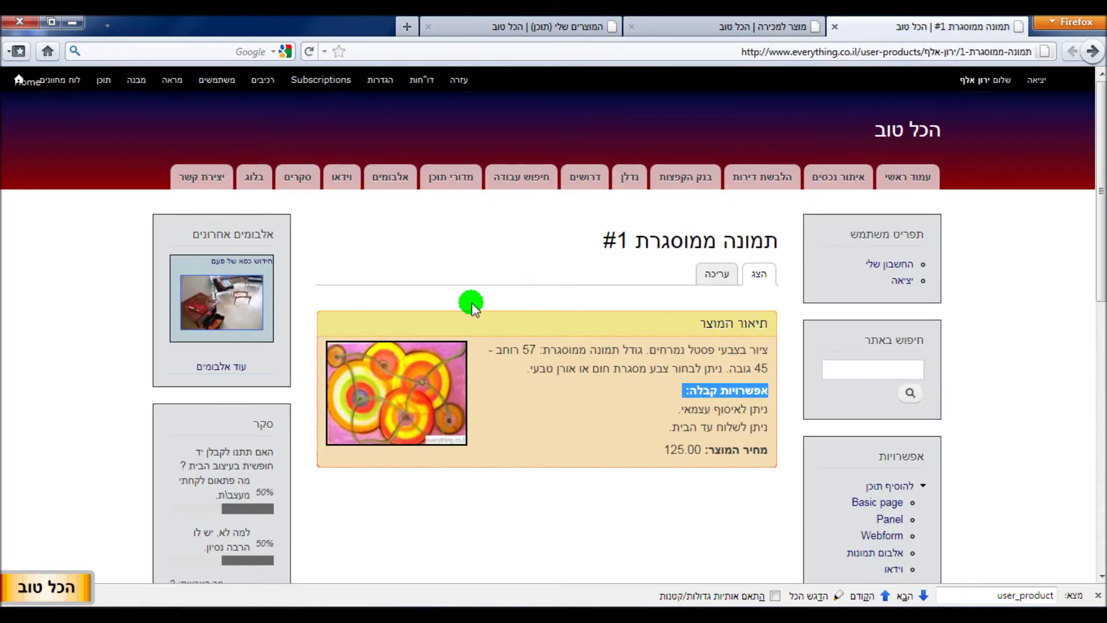
click(773, 29)
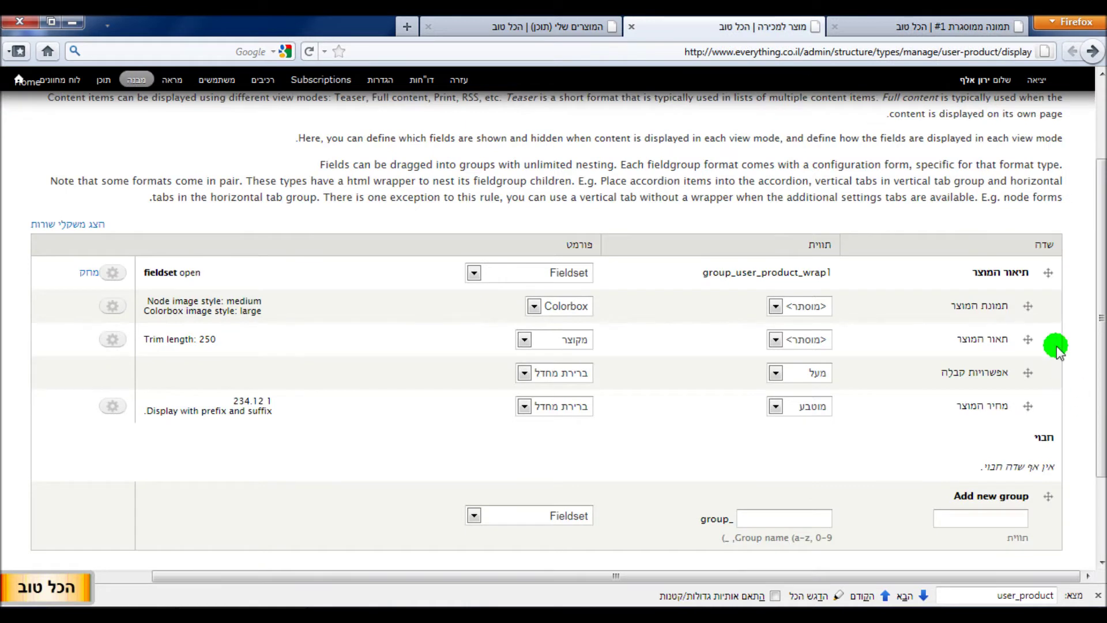
scroll(1044, 306, down, 1)
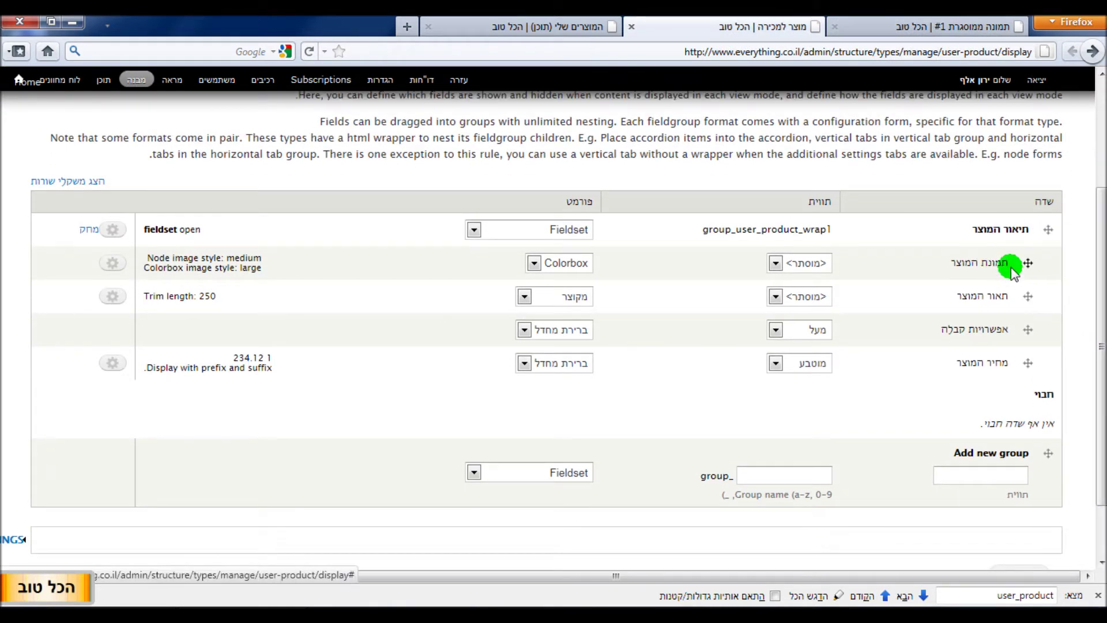
Step: Reorder the view's fields as כותרת, תמונת המוצר, תאור המוצר, אפשרויות קבלה and מחיר המוצר, and apply the order to All displays
click(571, 26)
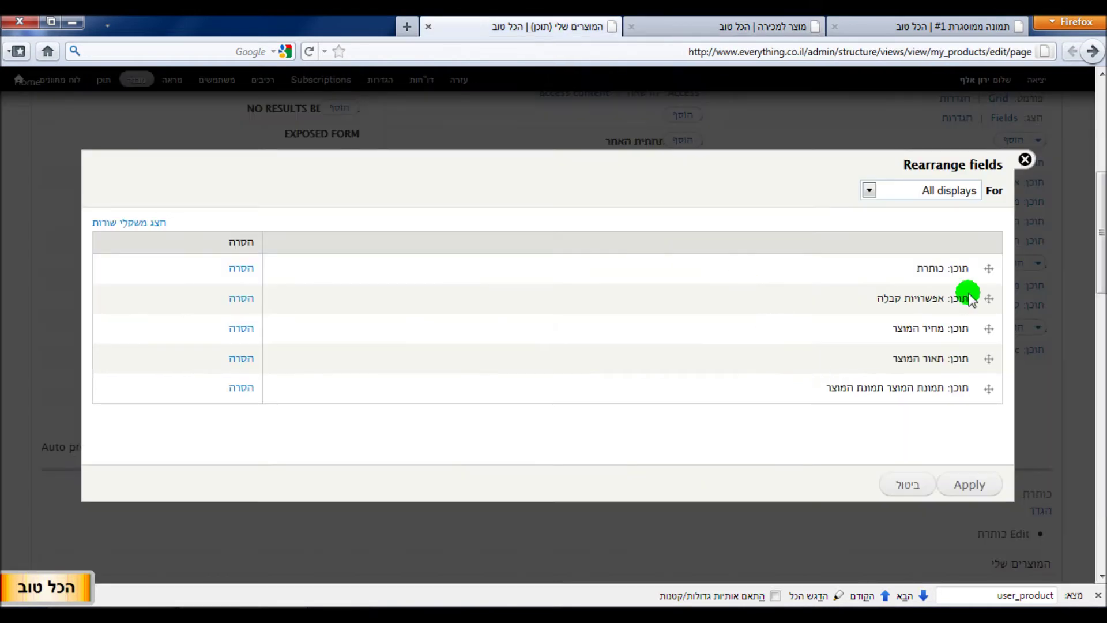
drag(993, 394, 996, 275)
click(753, 23)
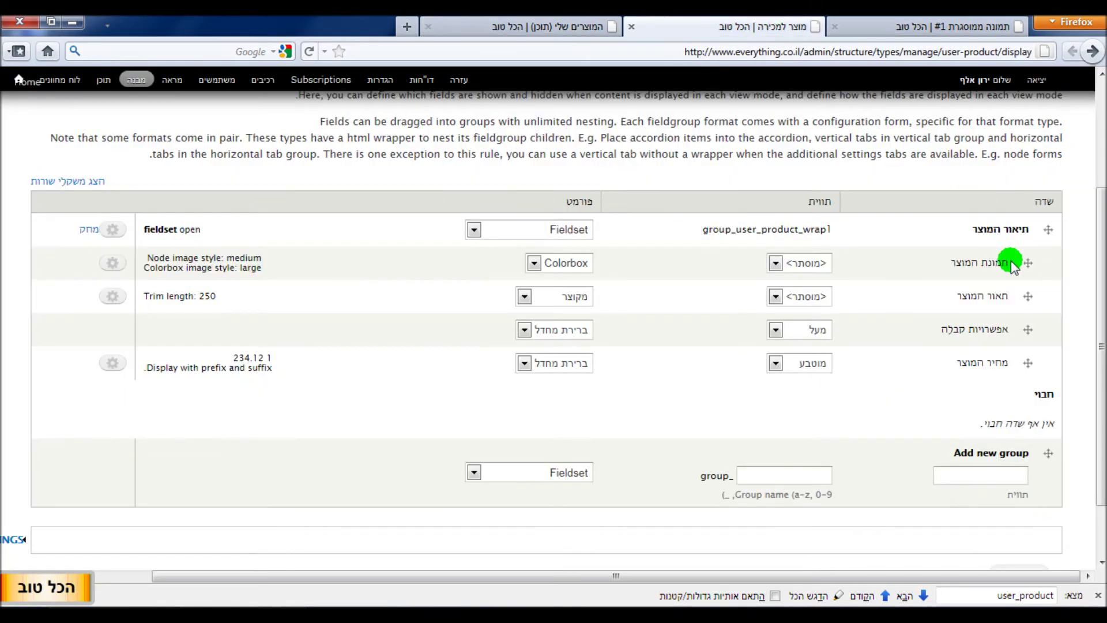
click(467, 25)
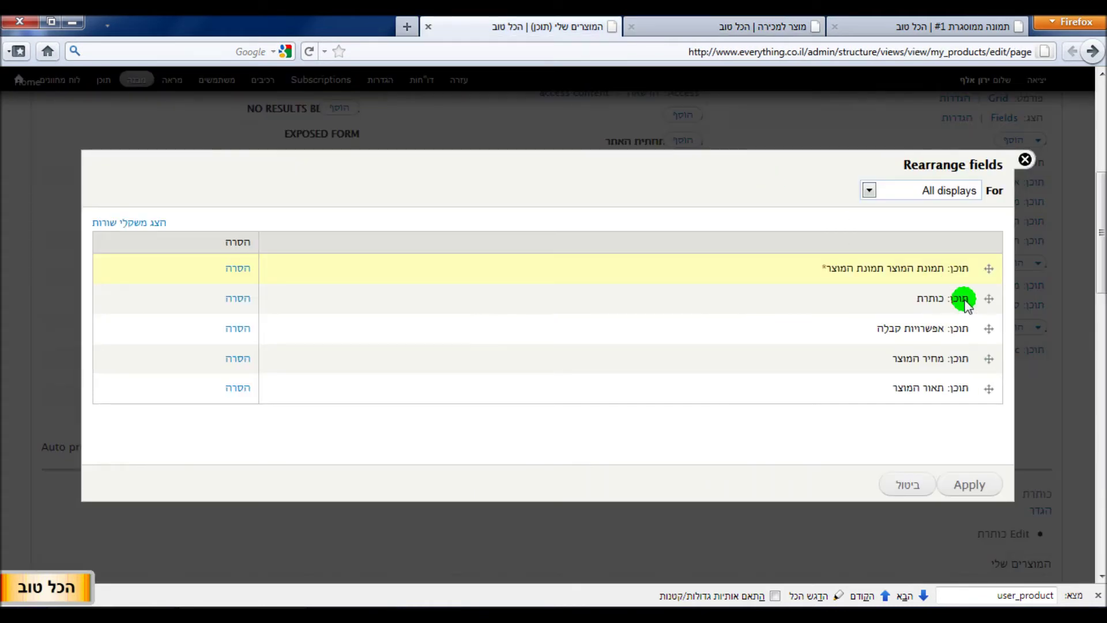
mouse_move(999, 312)
mouse_down()
mouse_move(996, 280)
mouse_move(999, 292)
mouse_up()
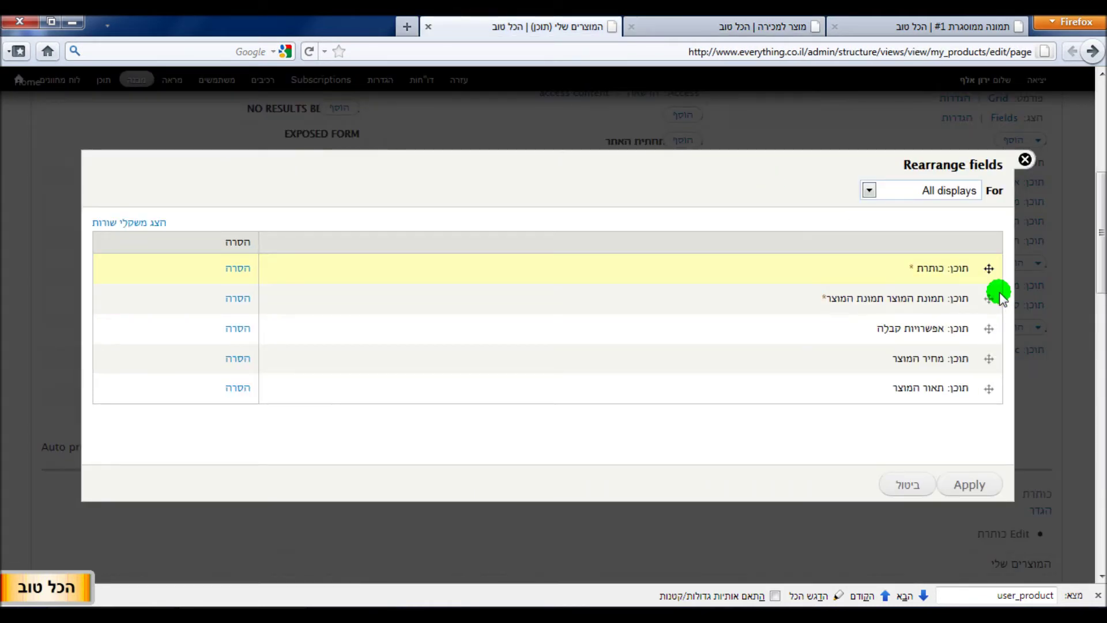
drag(998, 397, 991, 329)
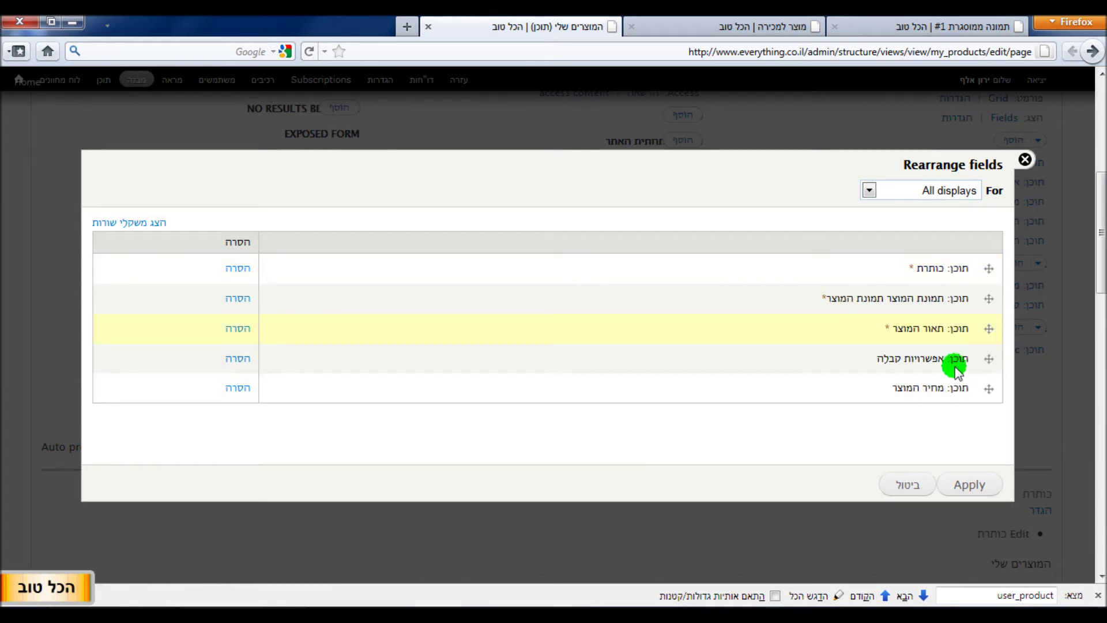
click(970, 488)
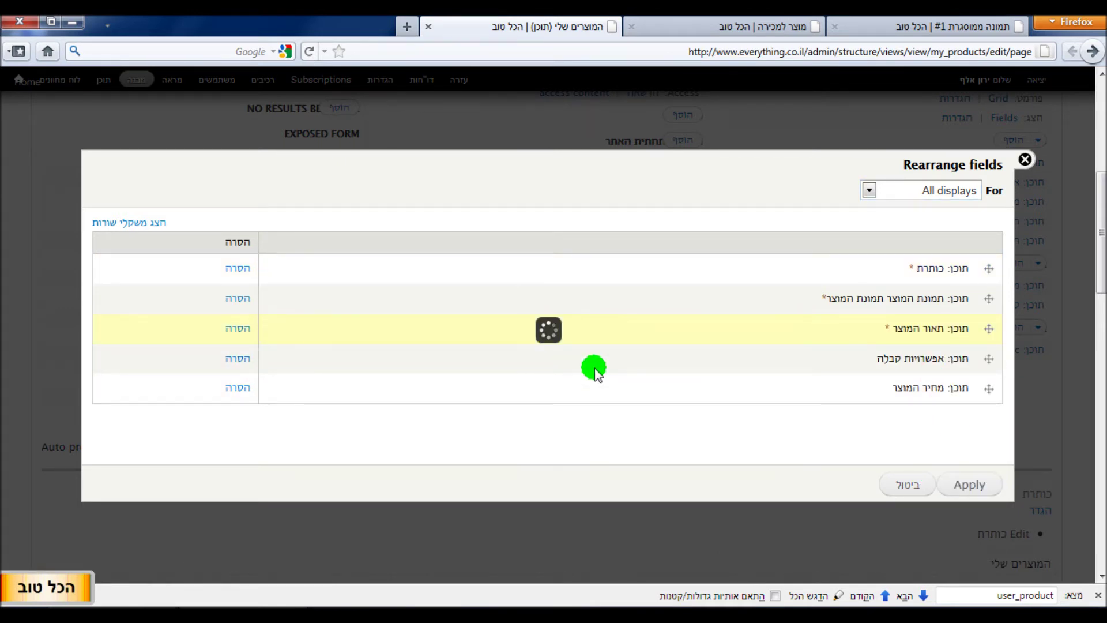
Step: Examine the preview with the rearranged fields and review the view's field list
scroll(306, 420, down, 5)
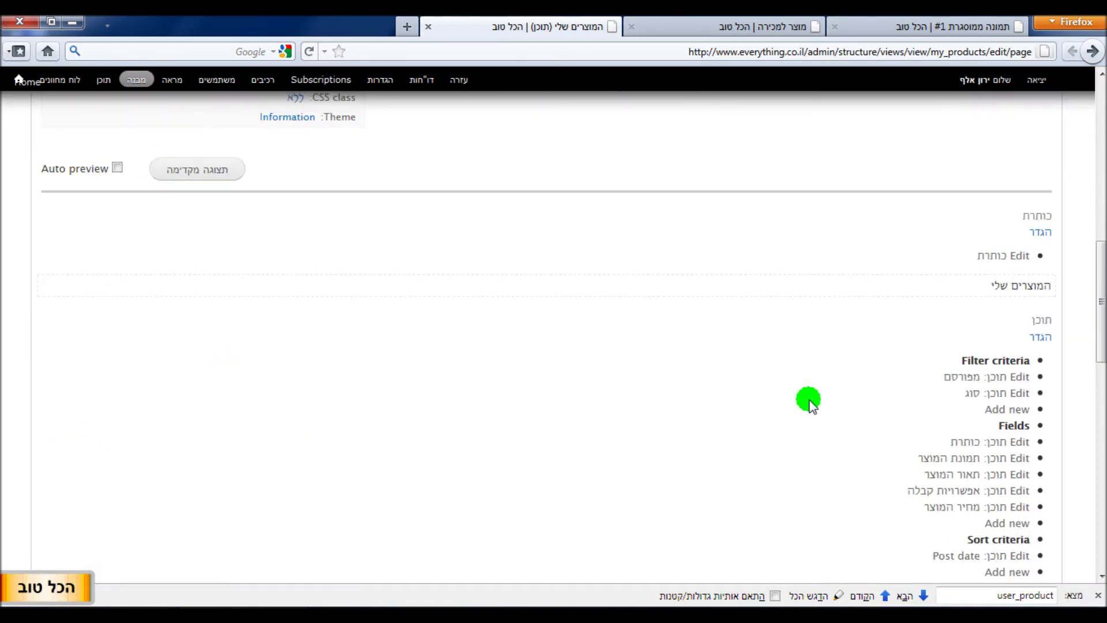
scroll(805, 409, down, 5)
scroll(883, 407, down, 3)
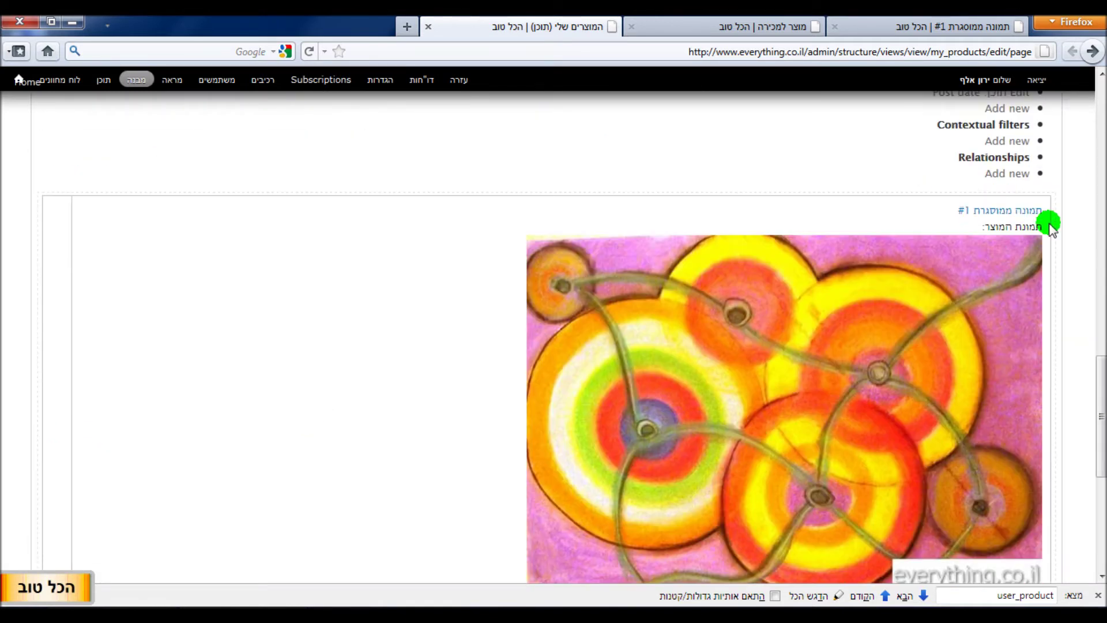
scroll(992, 252, down, 5)
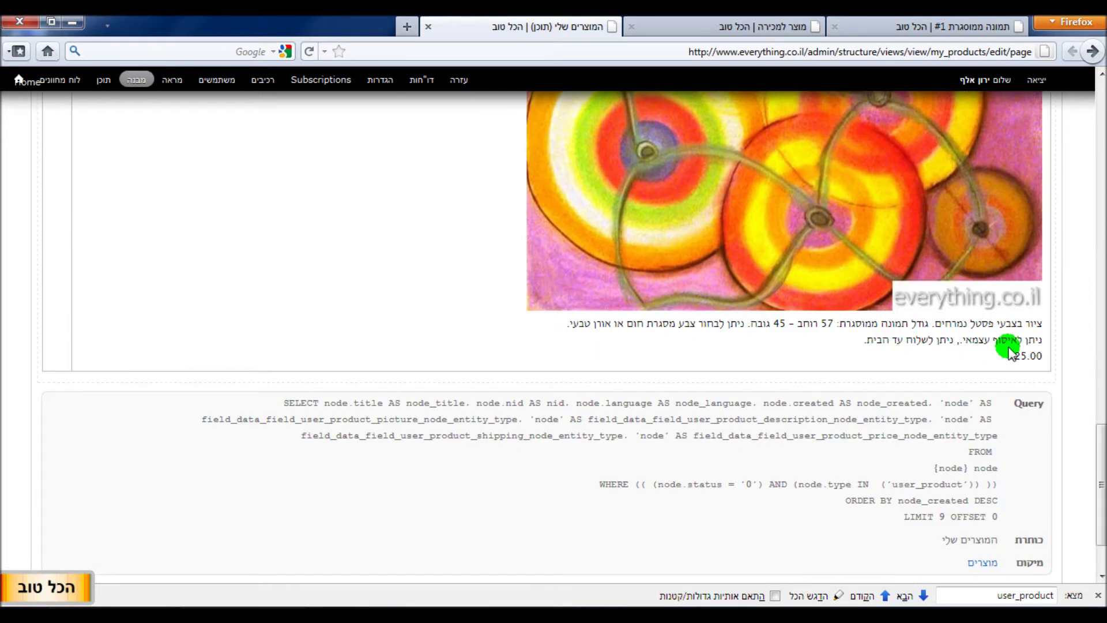
scroll(1008, 348, up, 2)
scroll(1001, 363, up, 10)
scroll(934, 269, up, 6)
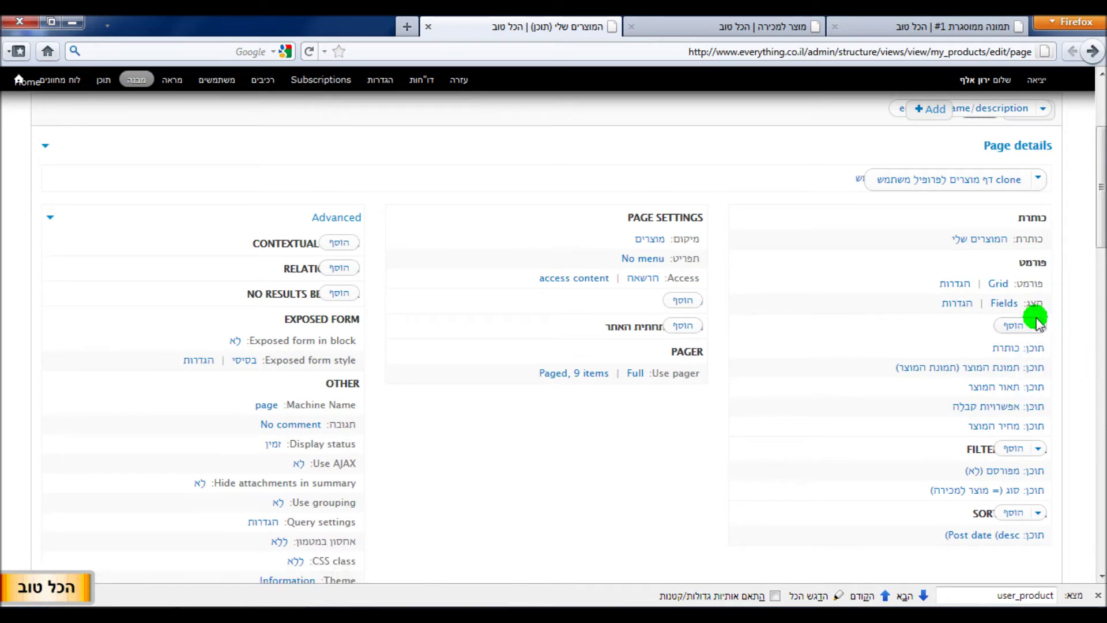
Step: Compare the content type's display settings and the sample product's page with the view's preview, looking at the picture
click(748, 24)
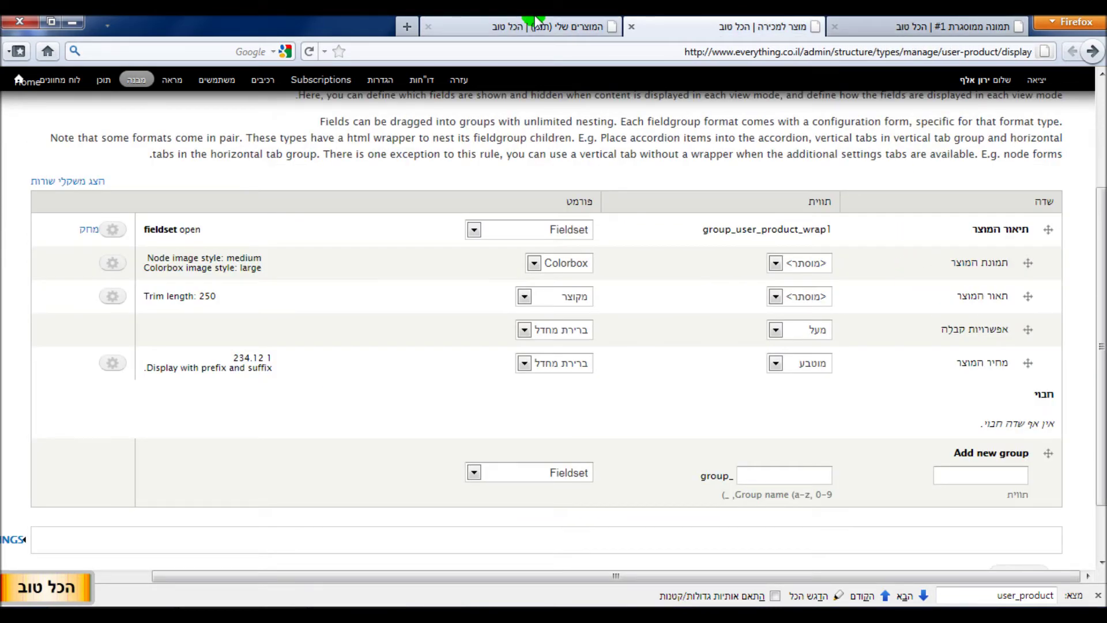
click(537, 25)
click(903, 24)
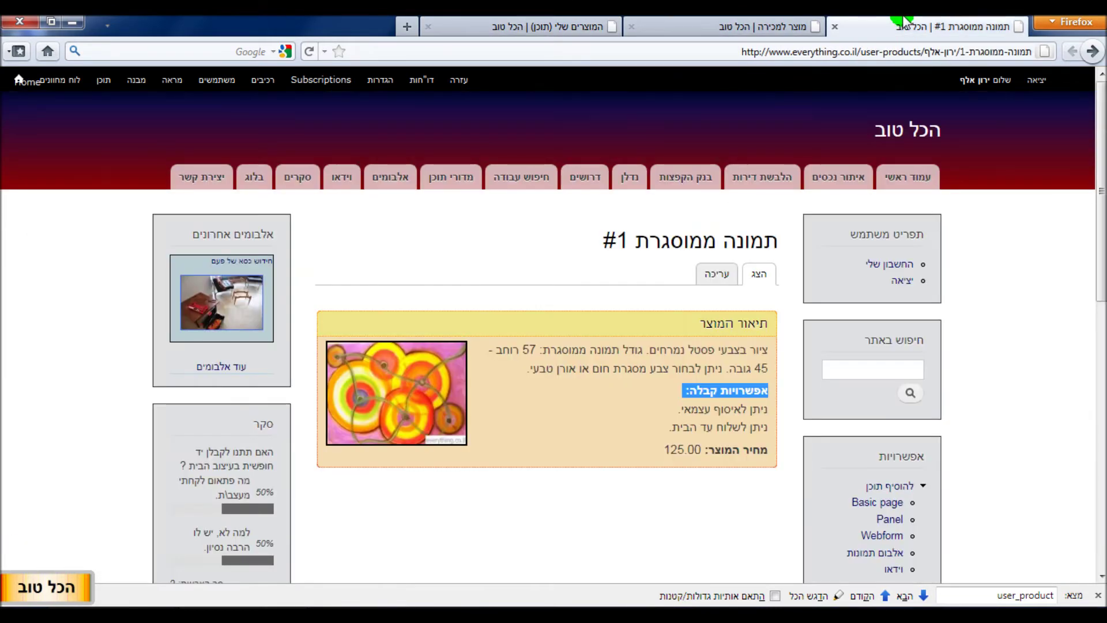
click(538, 24)
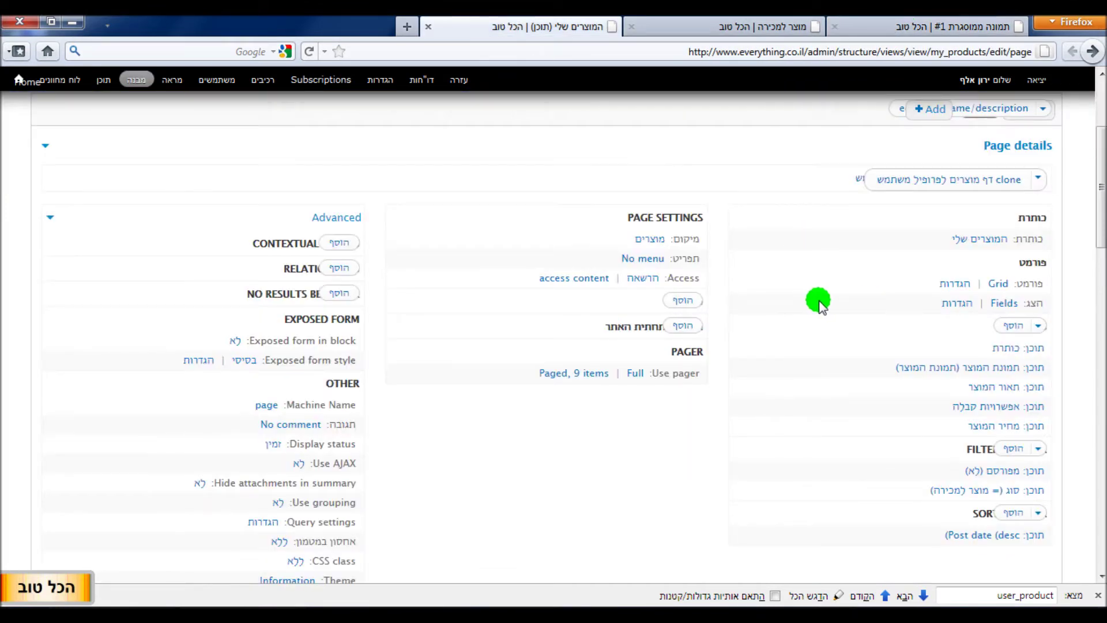
scroll(819, 303, up, 3)
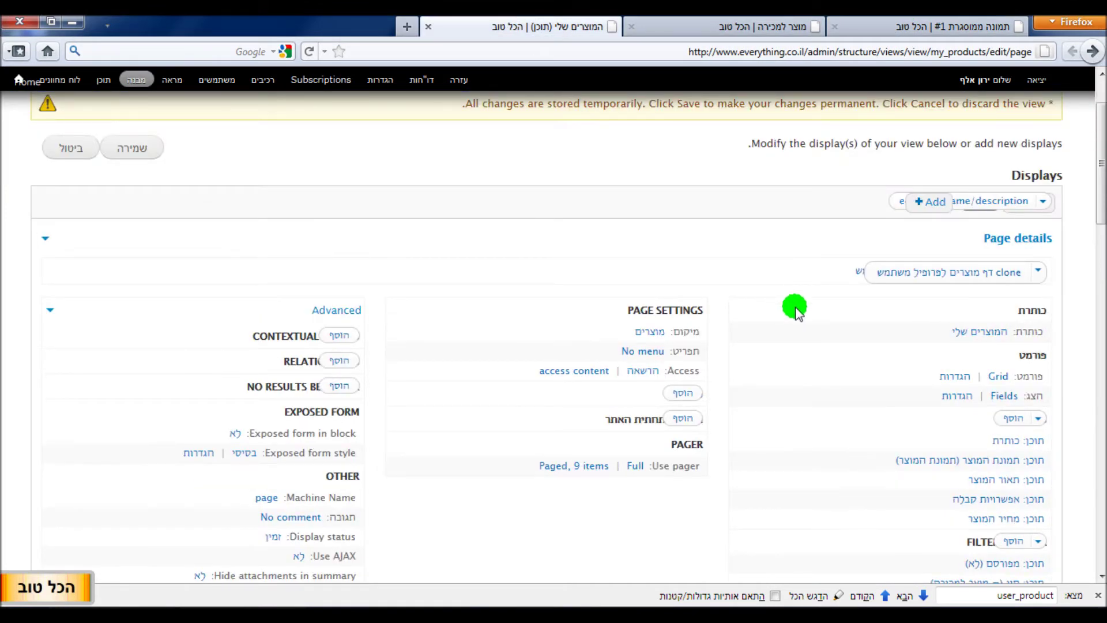
scroll(738, 403, down, 3)
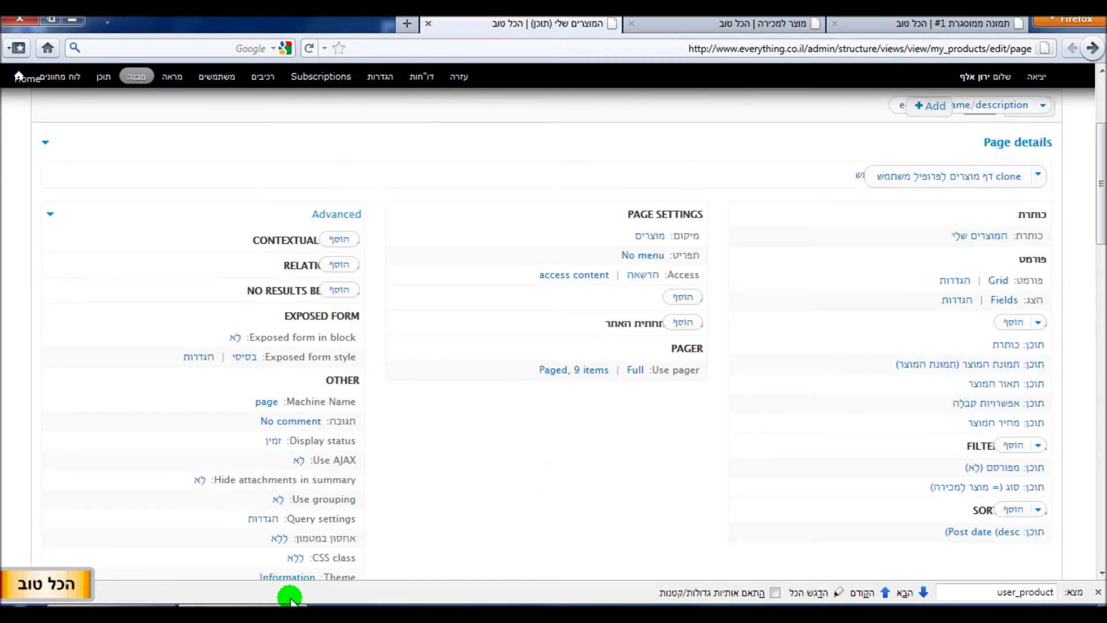
scroll(975, 478, down, 20)
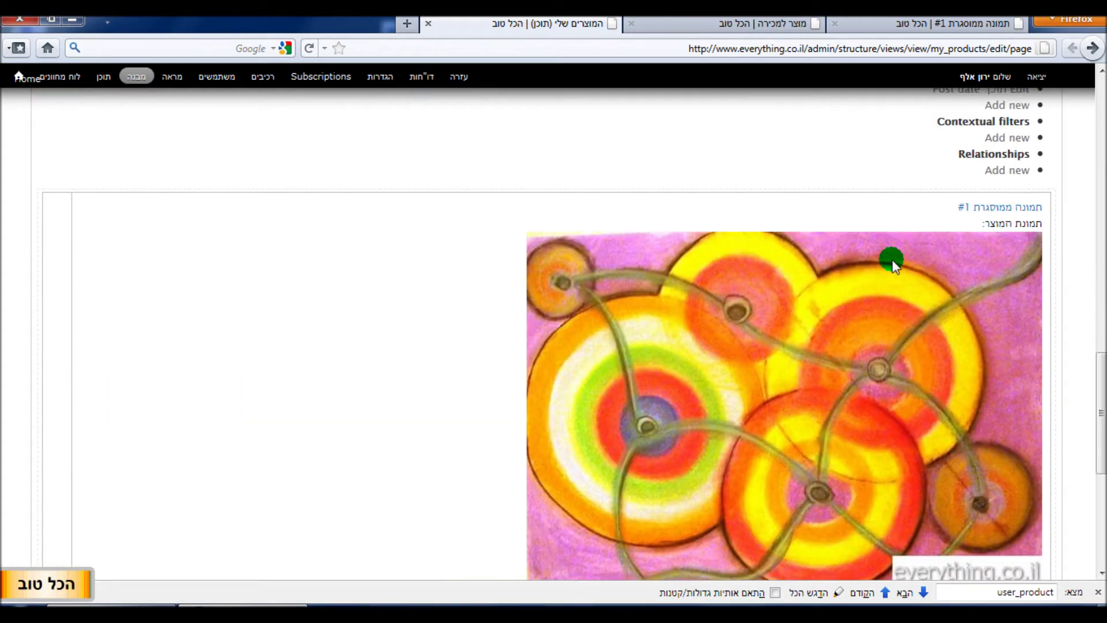
scroll(1102, 403, down, 3)
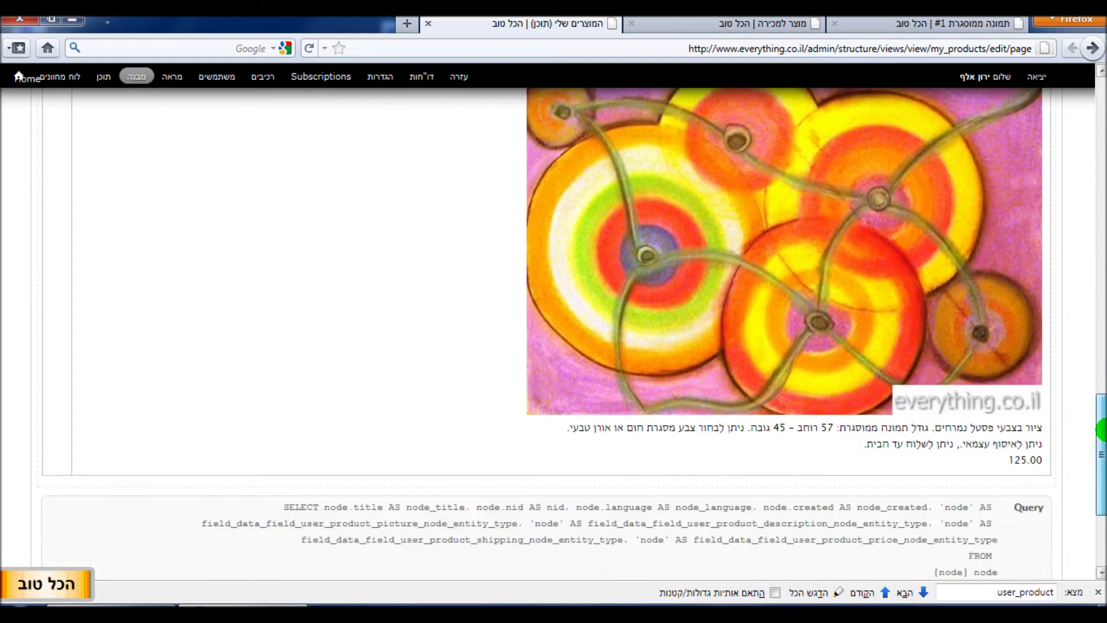
Step: Open the view's תמונת המוצר field settings and set its formatter to Colorbox
drag(1102, 430, 1101, 198)
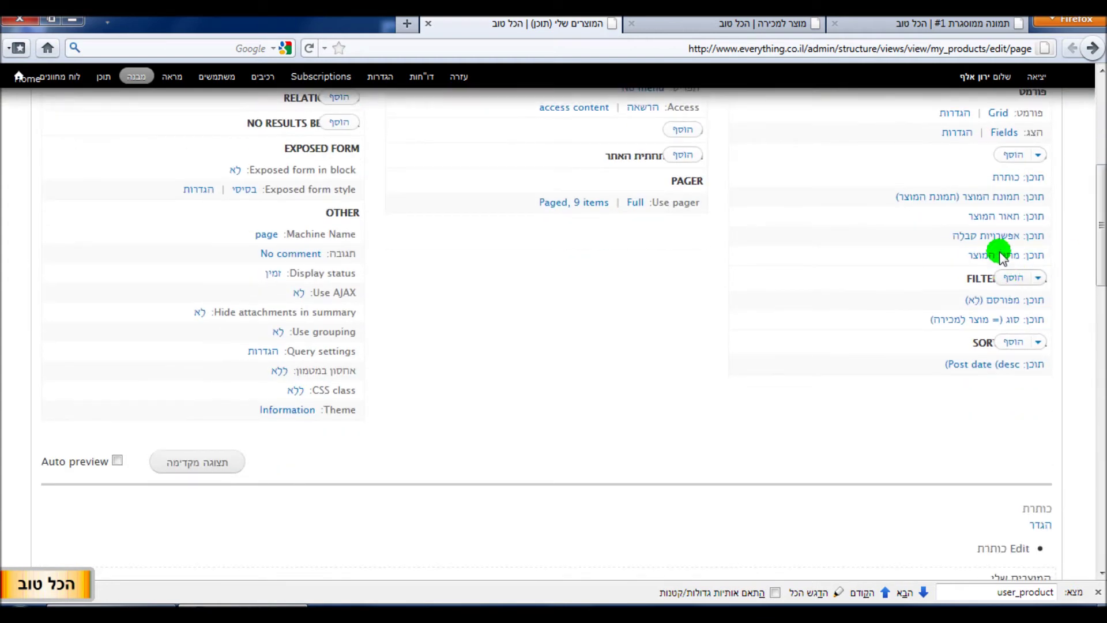
click(989, 197)
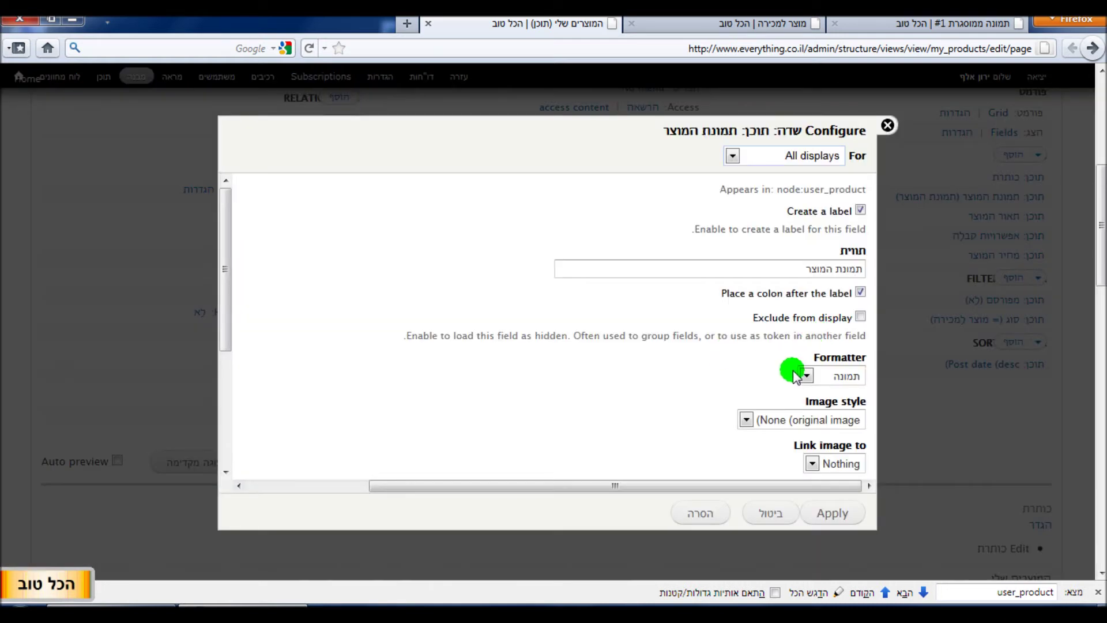
click(831, 378)
click(830, 379)
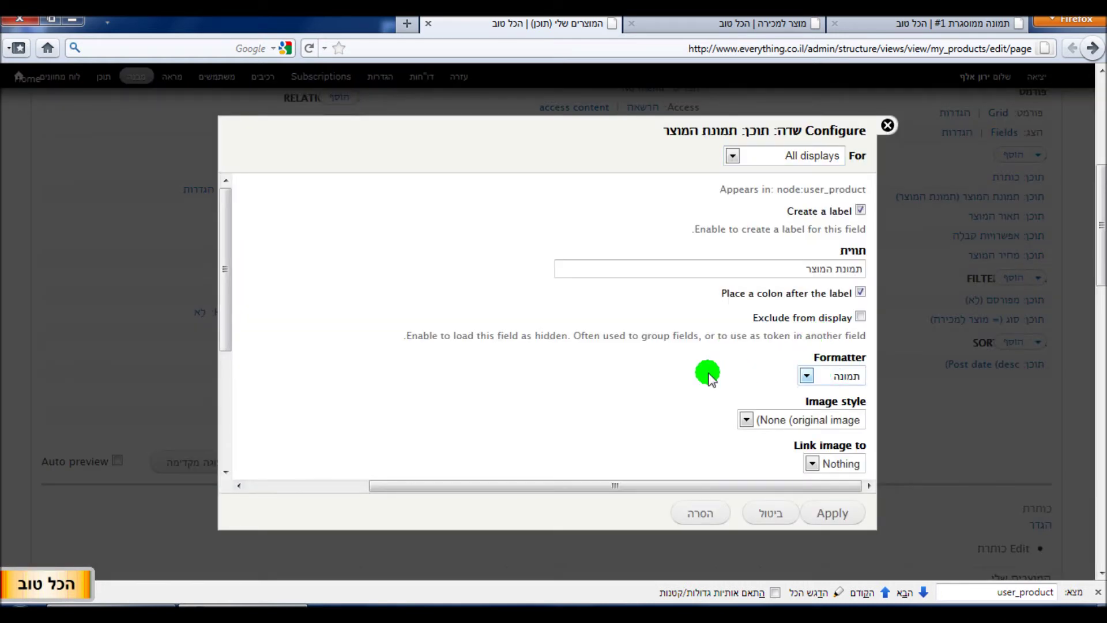
click(784, 421)
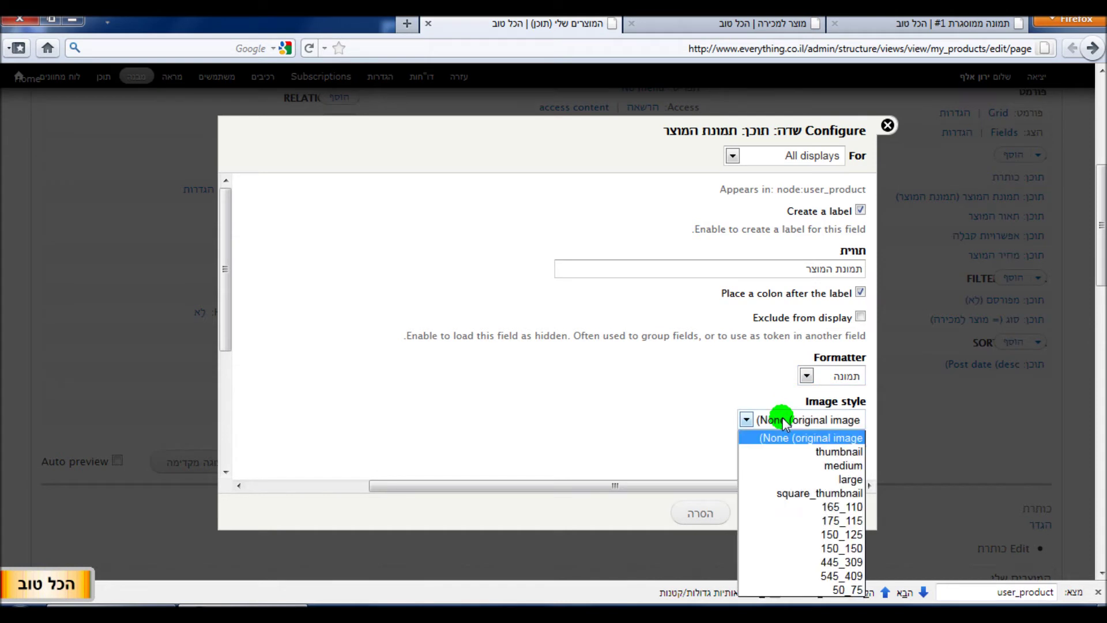
click(785, 421)
click(814, 378)
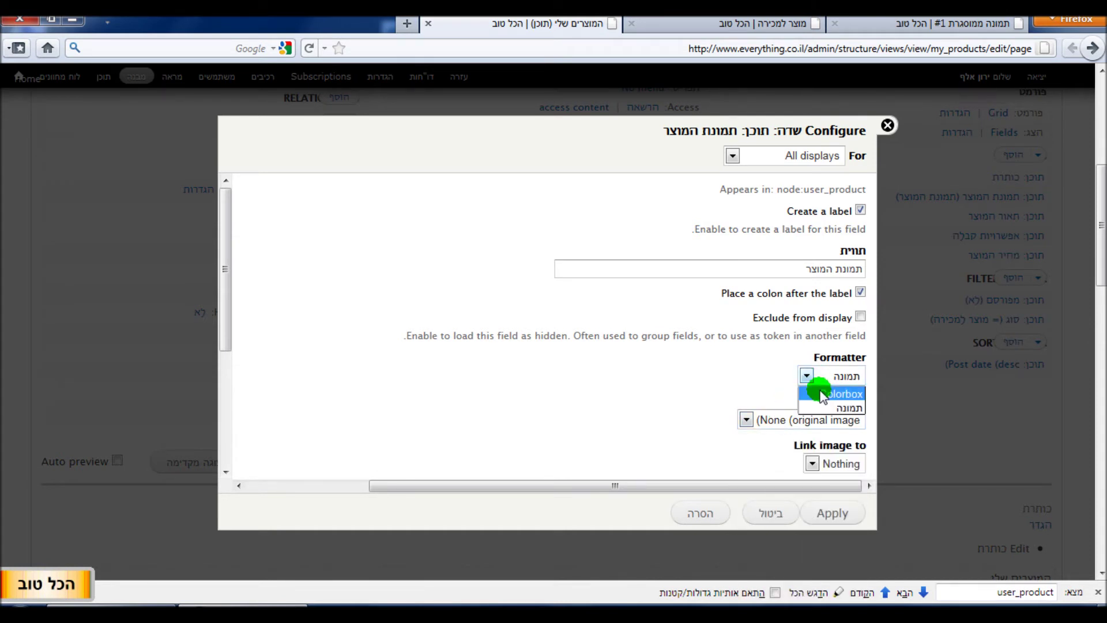
click(822, 393)
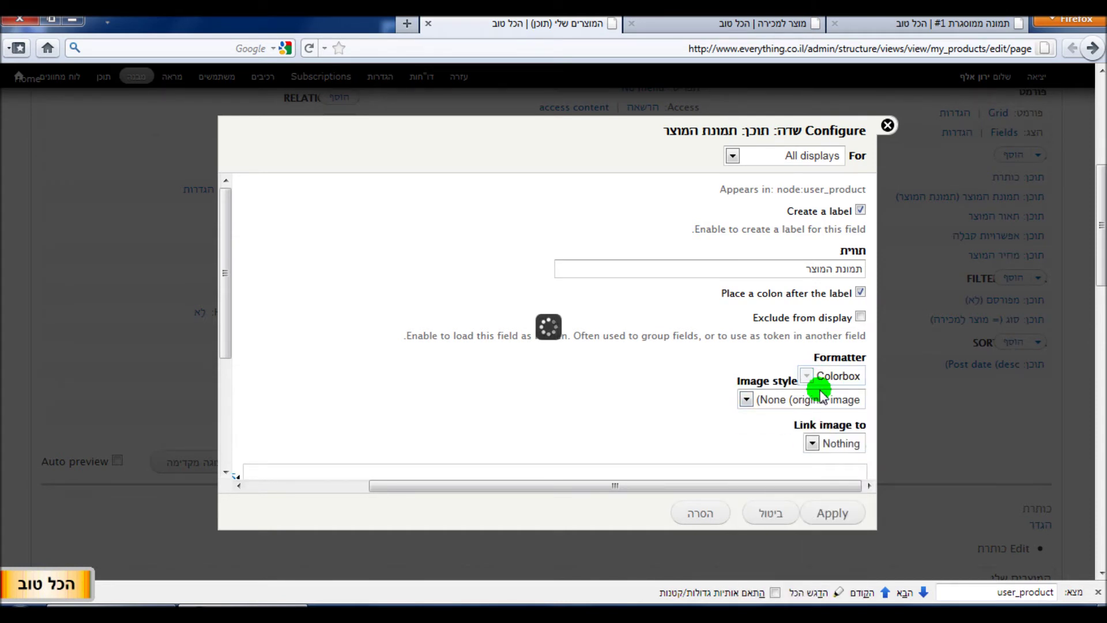
Step: Set the picture field's Node image style to medium and its Colorbox image style to large
click(805, 421)
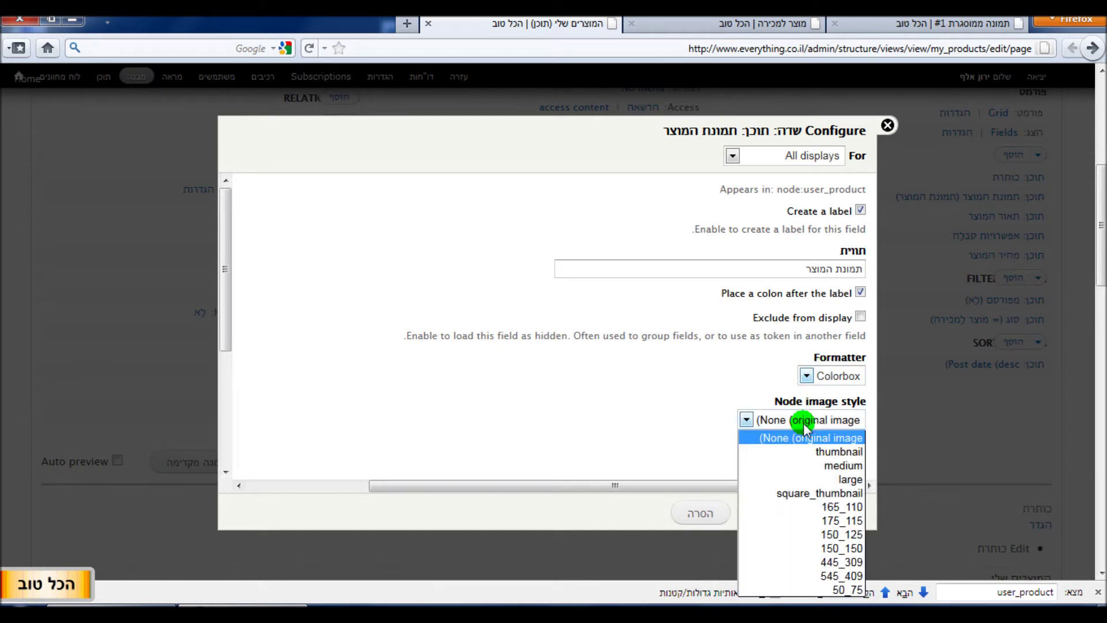
click(799, 465)
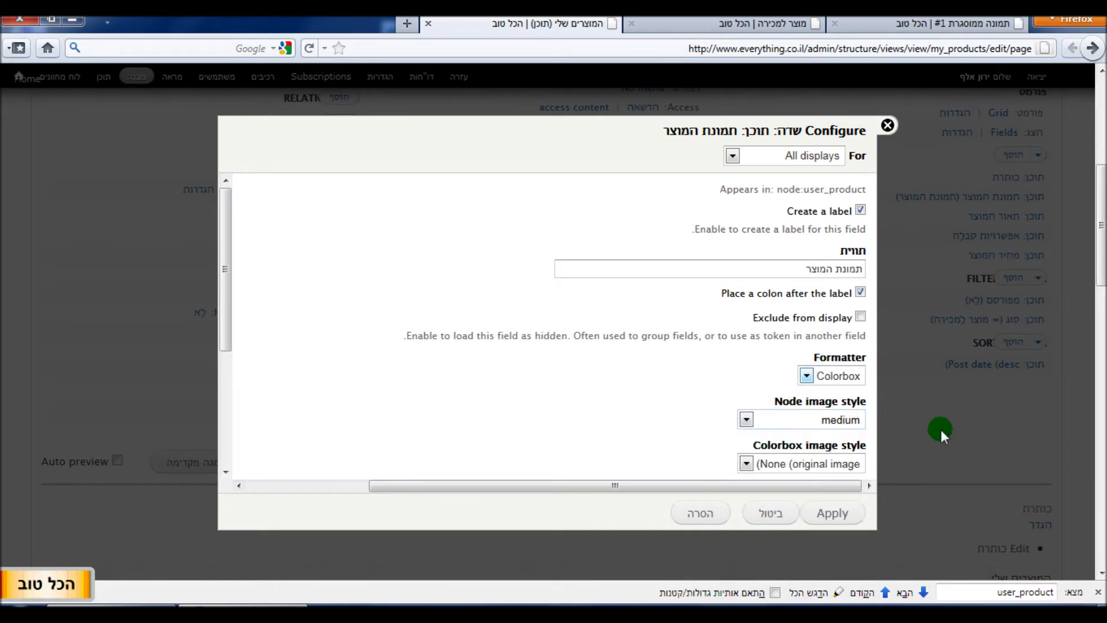
click(806, 468)
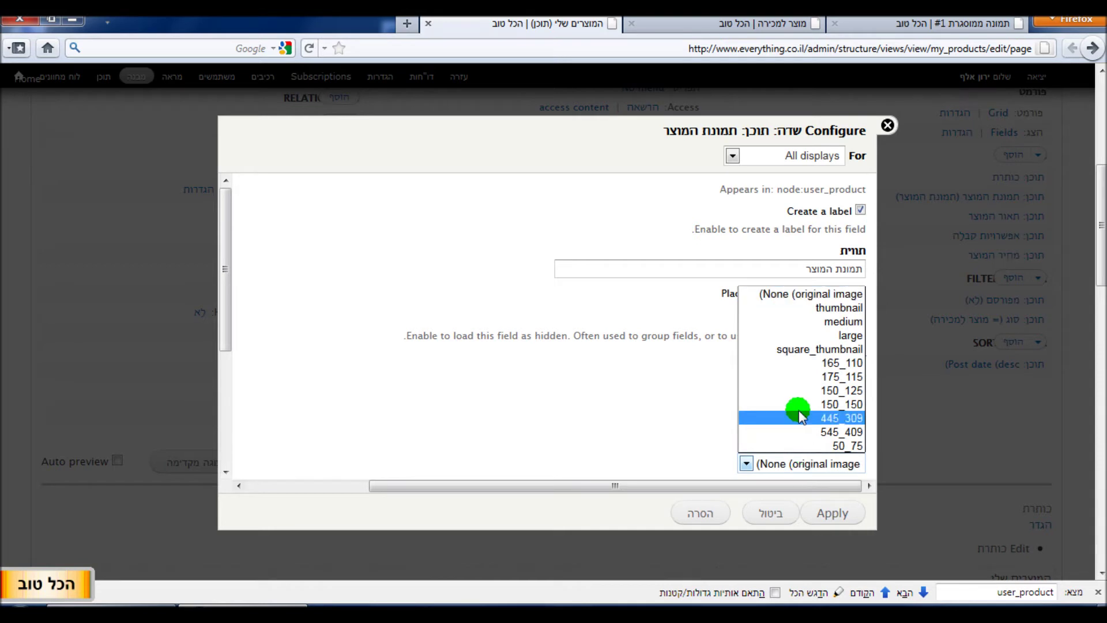
click(831, 335)
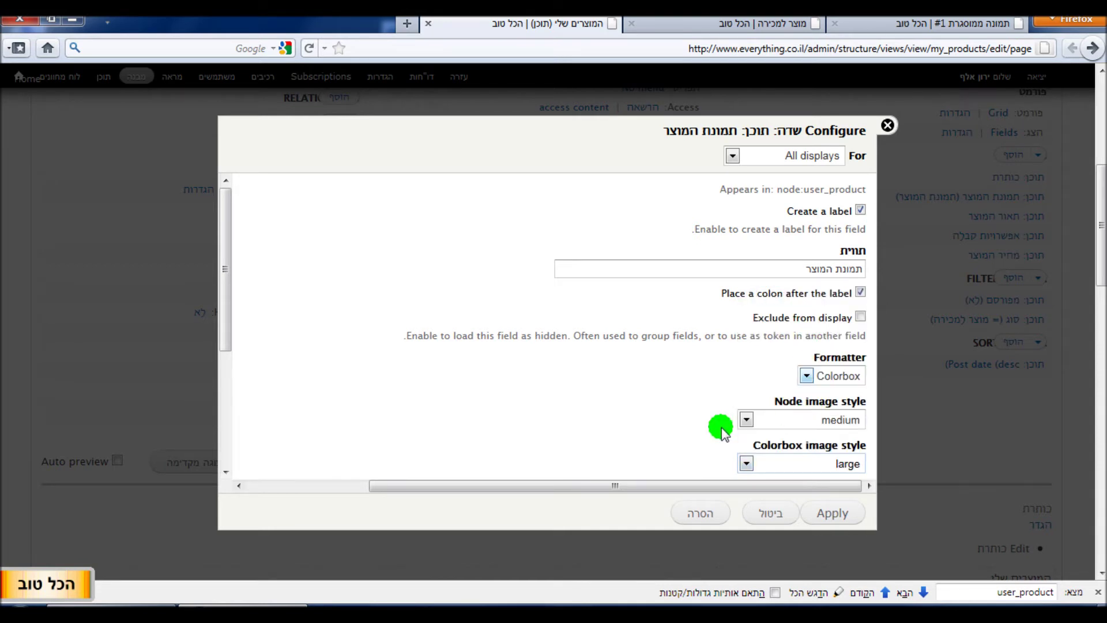
Step: Review the picture field's Style Settings, No Results Behavior, Rewrite Results and remaining options, and apply the field configuration
scroll(664, 417, down, 2)
scroll(662, 418, down, 2)
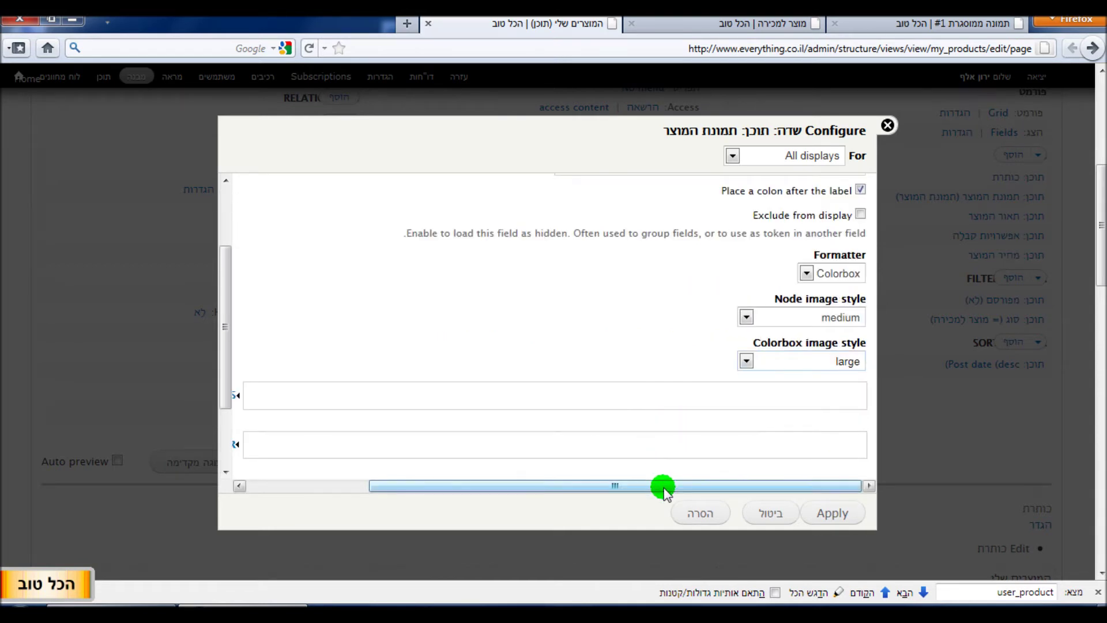
drag(663, 486, 480, 482)
click(348, 395)
scroll(351, 470, down, 5)
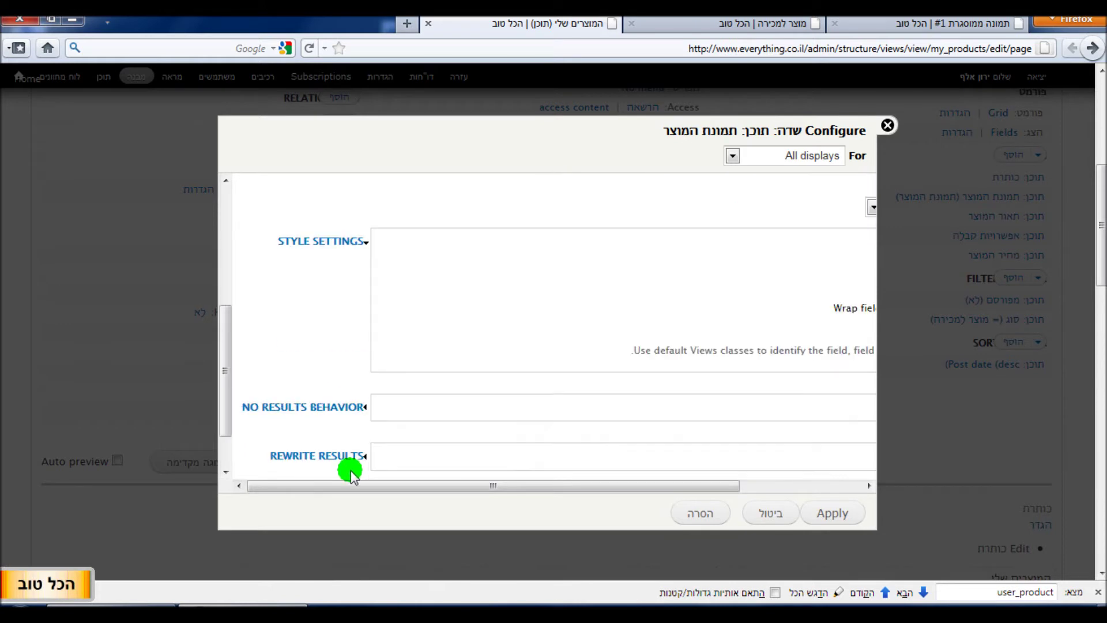
click(305, 407)
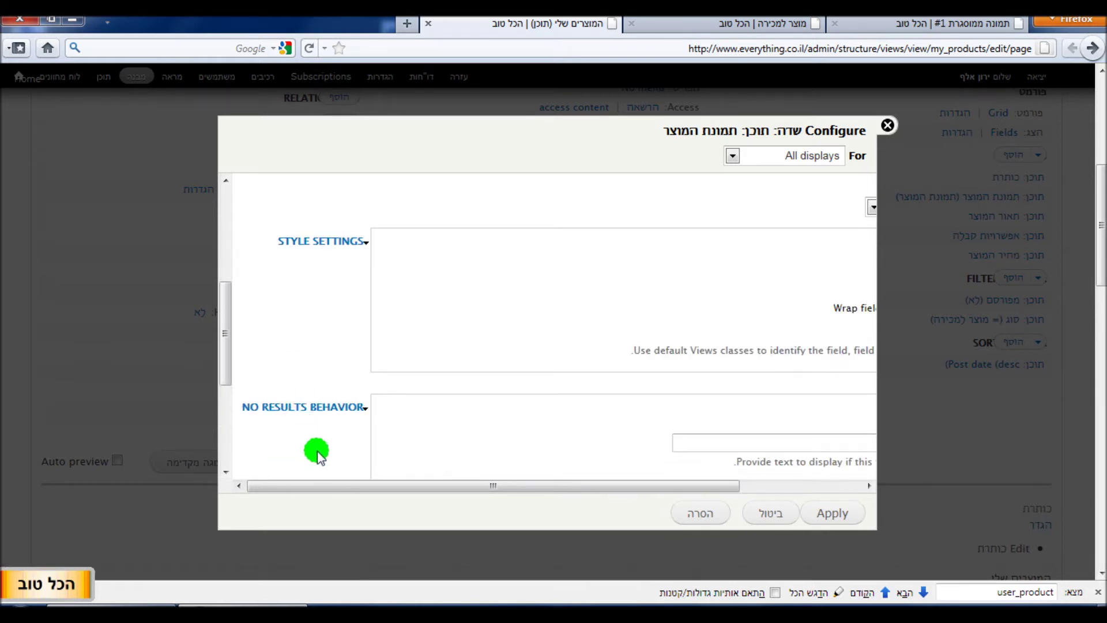
scroll(321, 431, down, 7)
click(323, 408)
scroll(369, 426, down, 12)
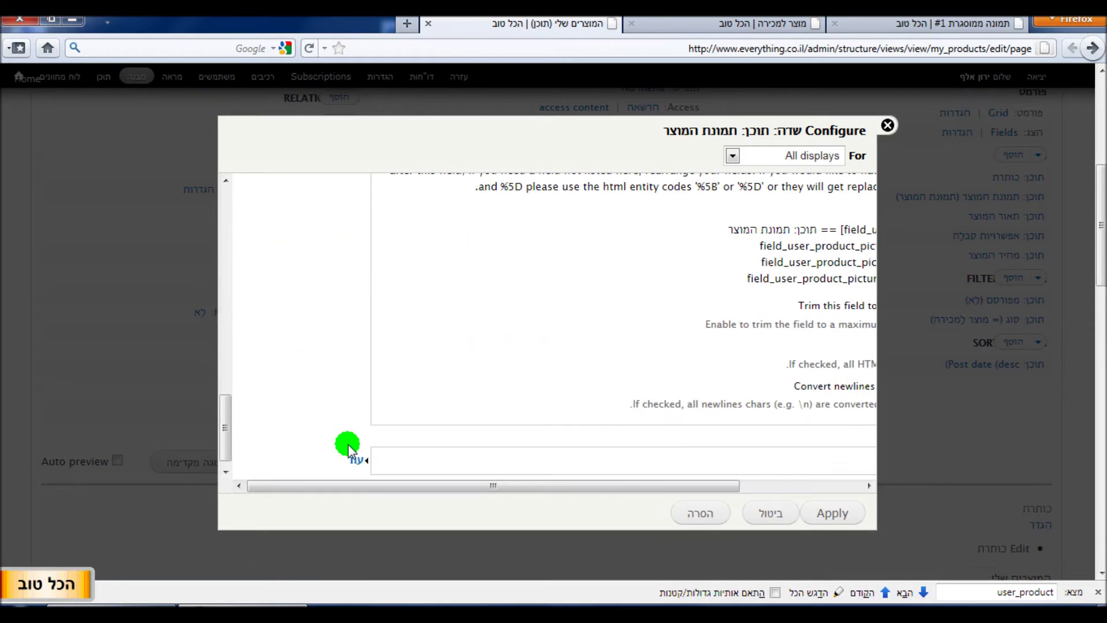
drag(383, 485, 658, 516)
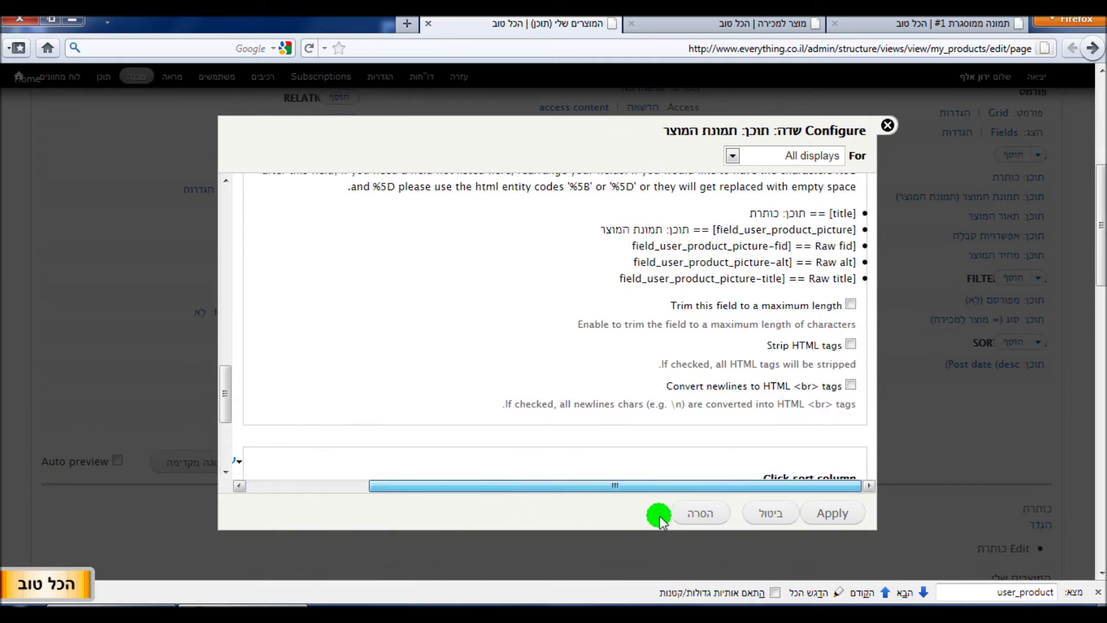
scroll(830, 429, up, 15)
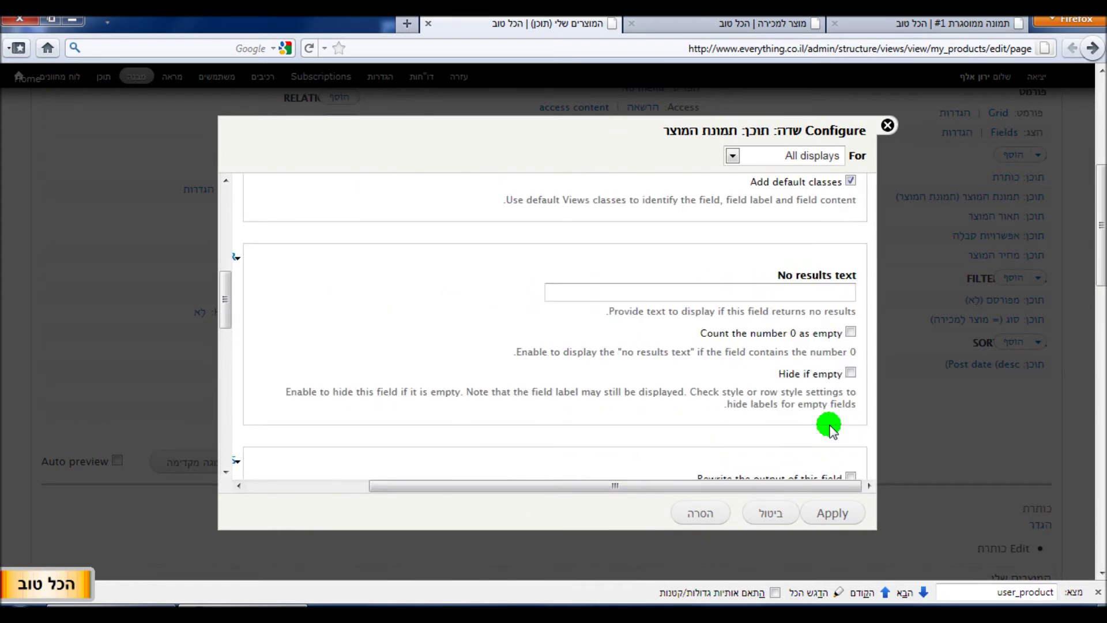
scroll(830, 427, up, 5)
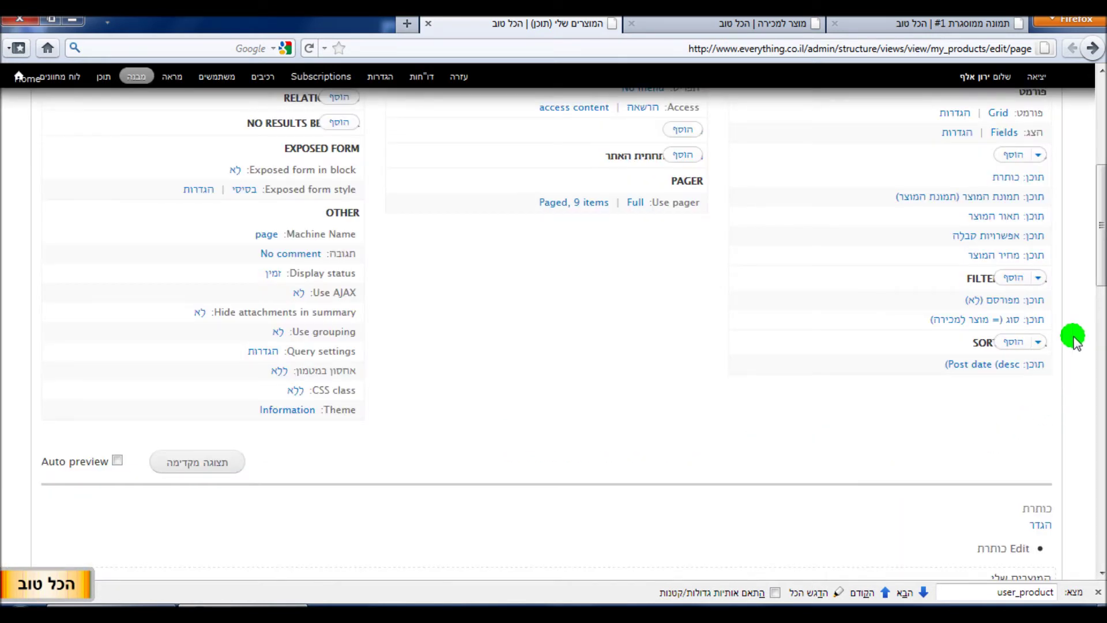
Step: Preview the view with the new picture settings and save the view
click(196, 464)
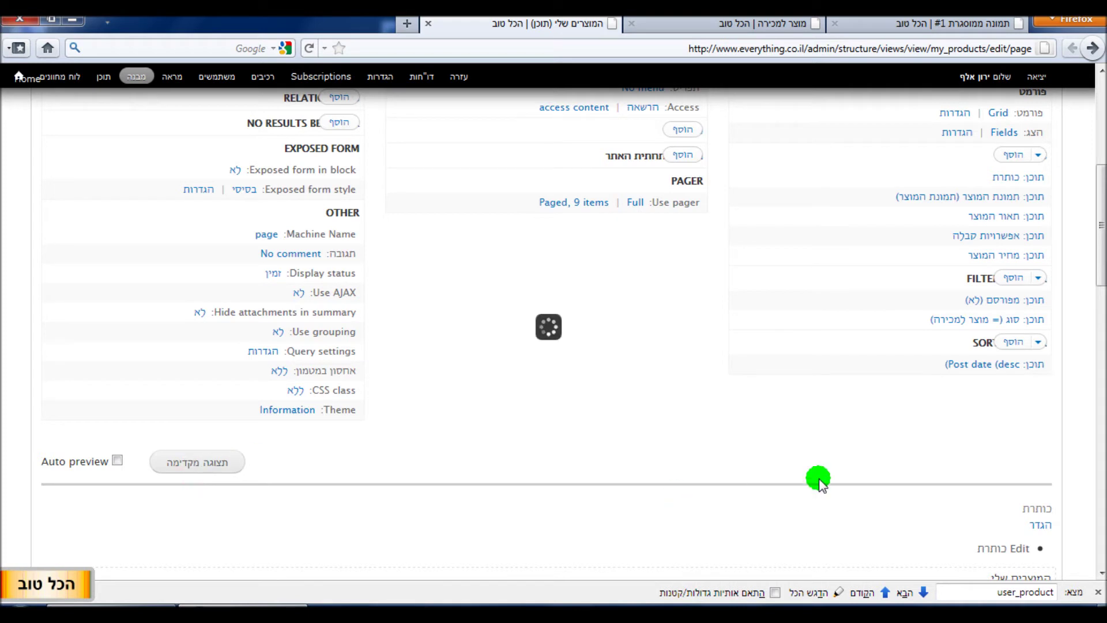
scroll(820, 483, down, 10)
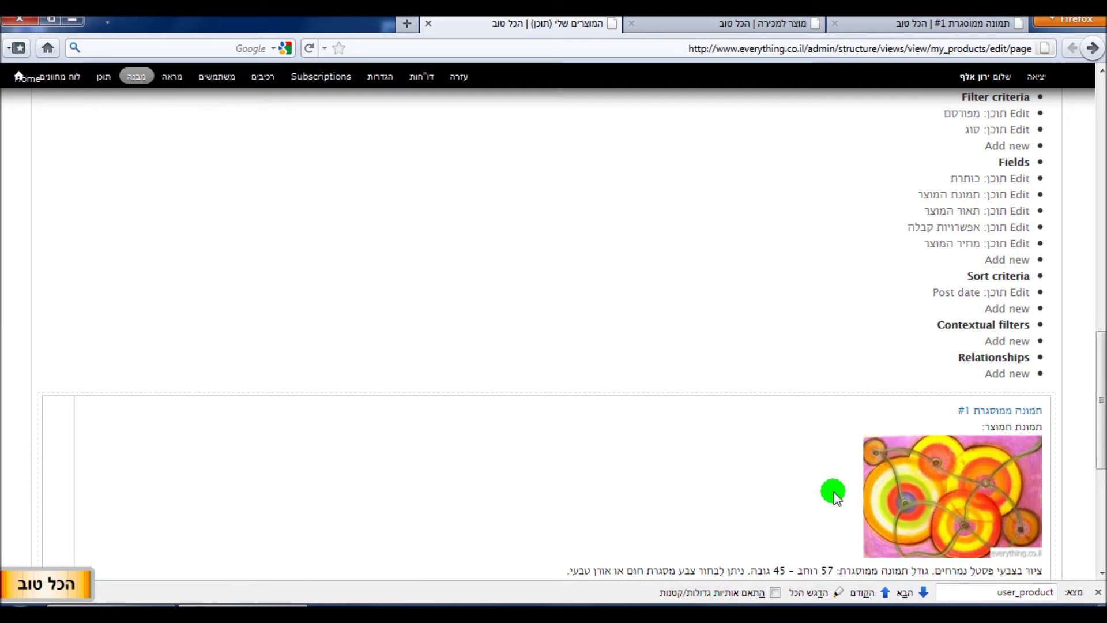
scroll(942, 442, up, 15)
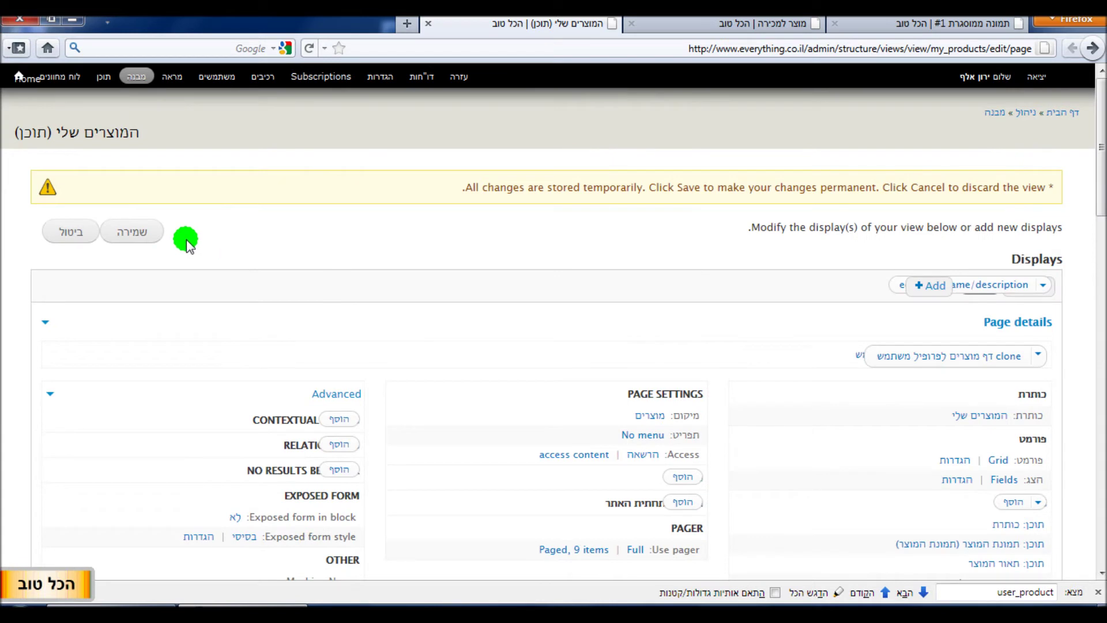
click(137, 232)
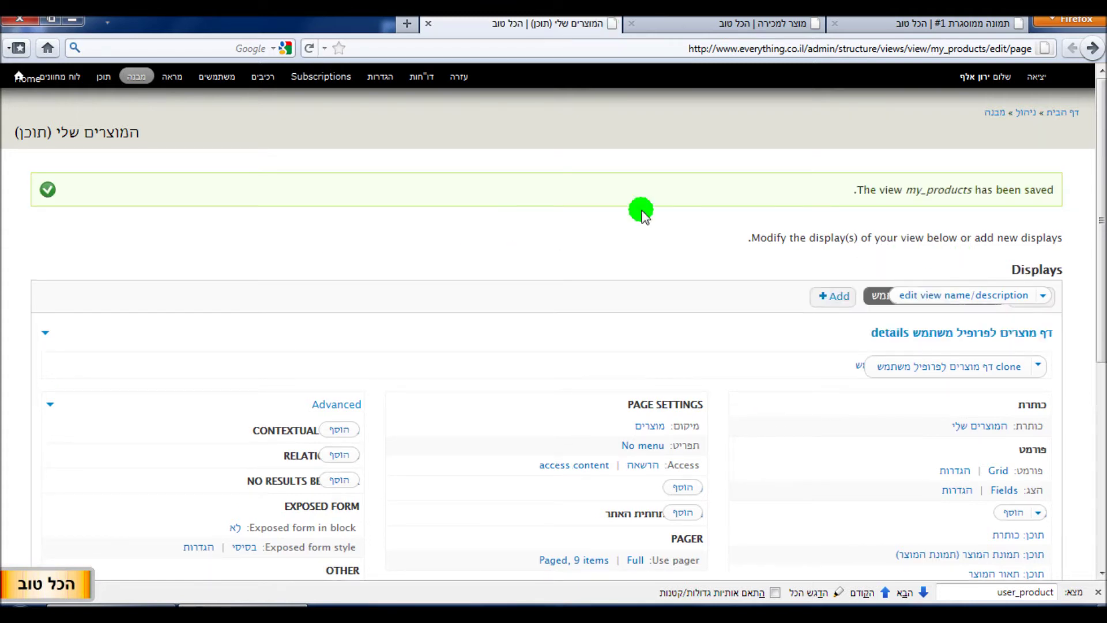
Step: Preview the saved view, check its public page at the path מוצרים, and close that page
scroll(500, 208, down, 3)
scroll(499, 207, down, 3)
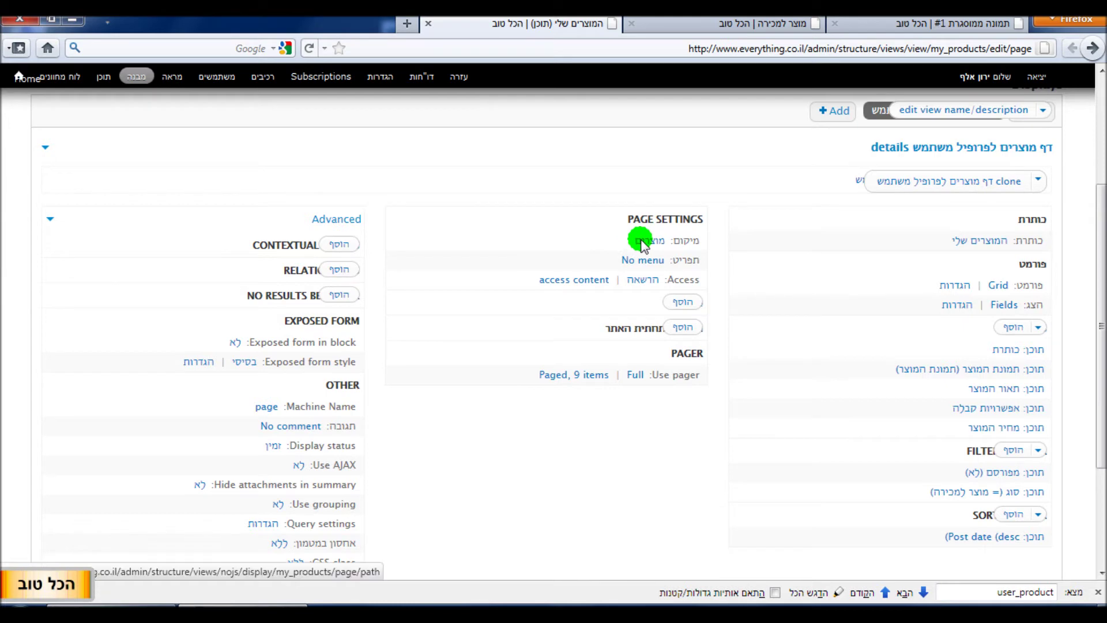
scroll(890, 359, down, 3)
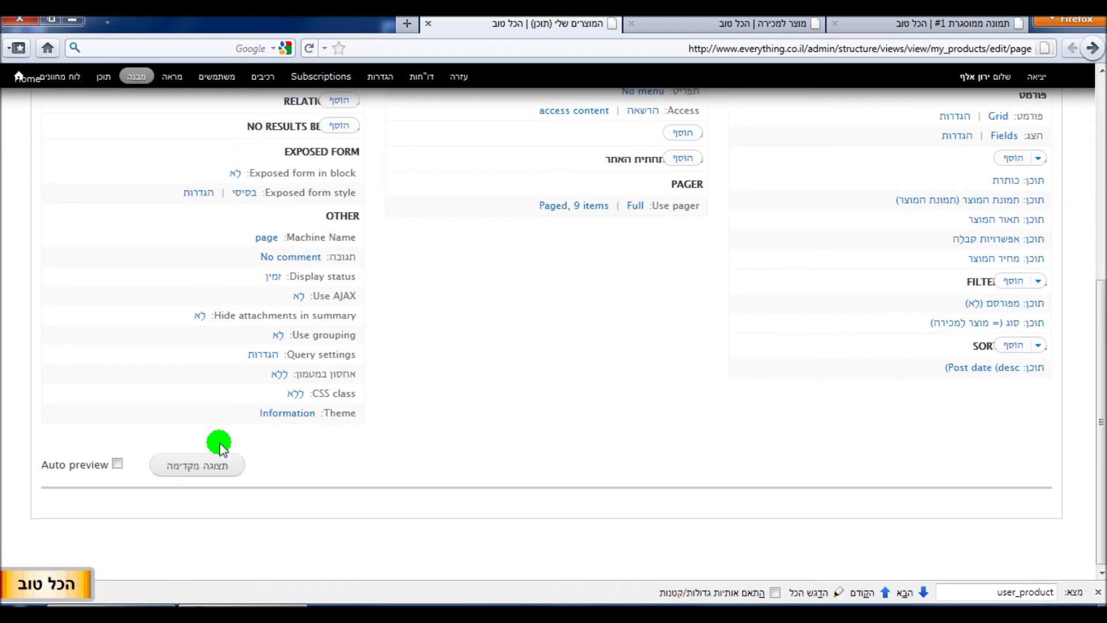
click(182, 465)
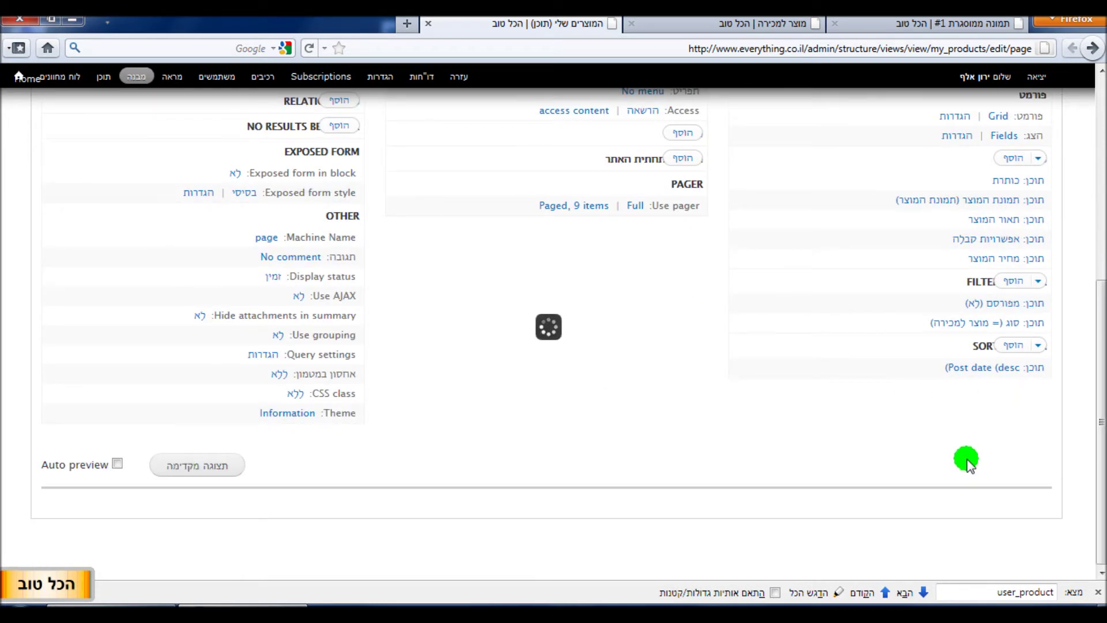
scroll(967, 459, down, 9)
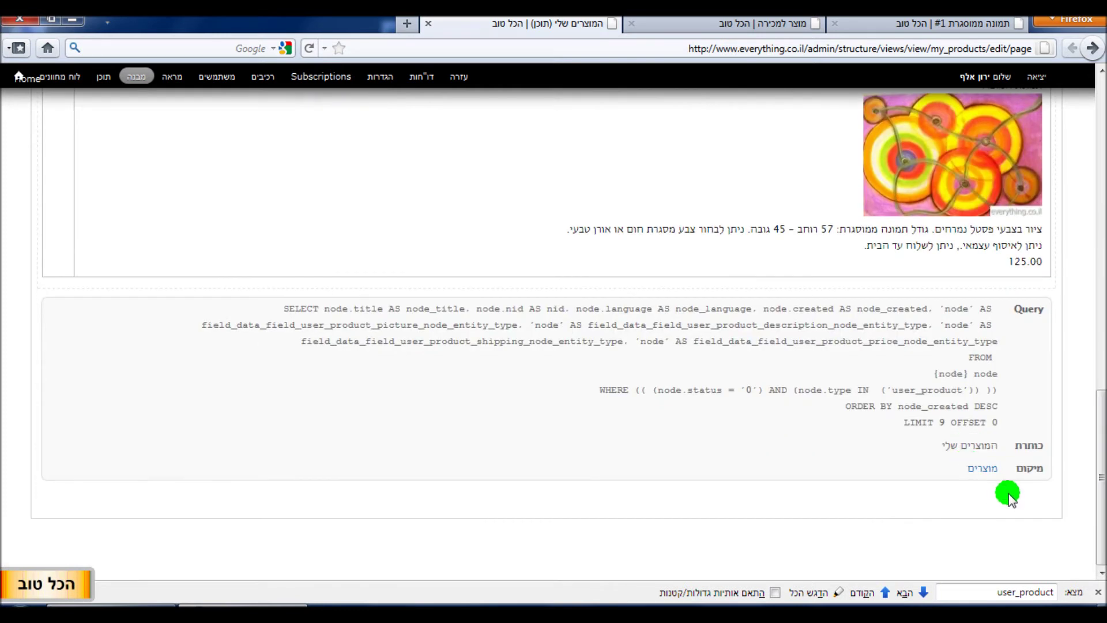
click(981, 469)
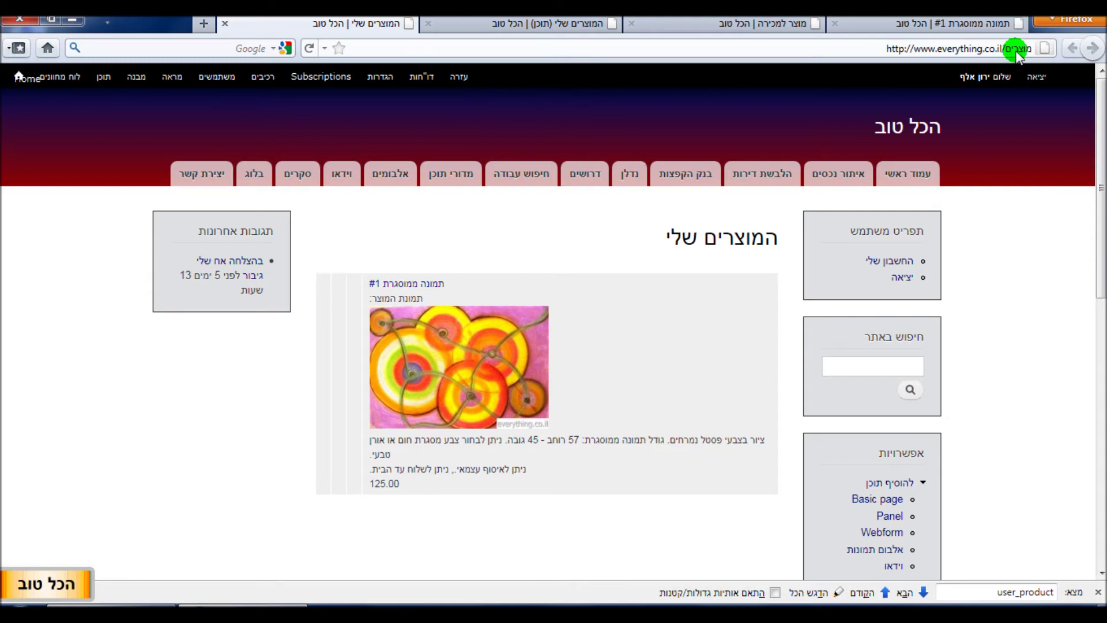
click(227, 24)
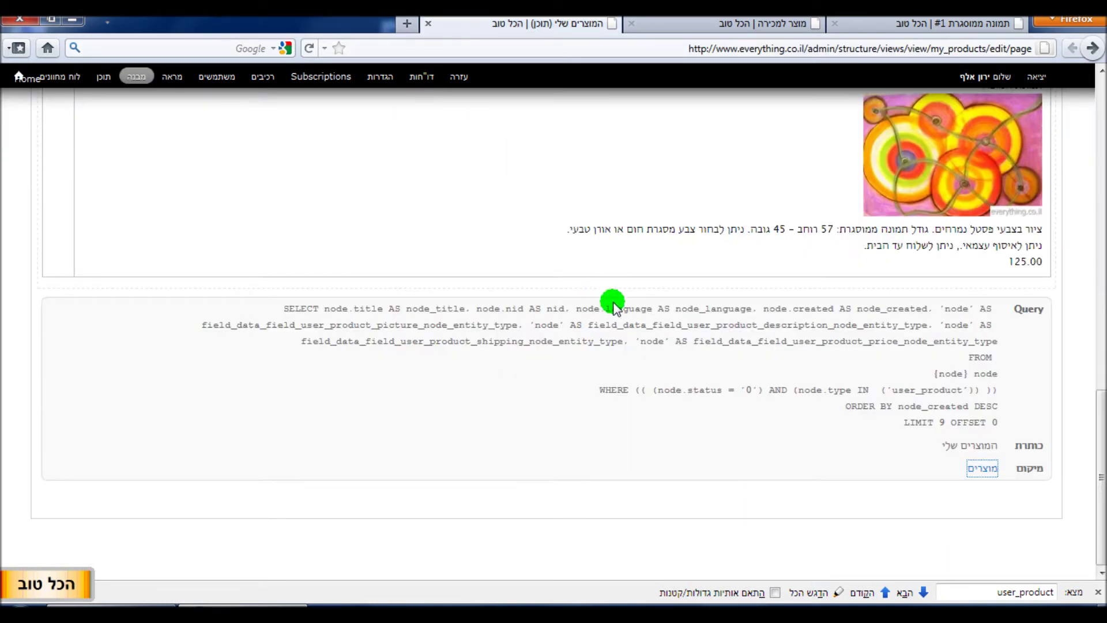
Step: Look at the existing user videos profile page in Internet Explorer, and locate the products view's contextual filters and relationships in Firefox
scroll(687, 279, up, 10)
scroll(687, 280, down, 5)
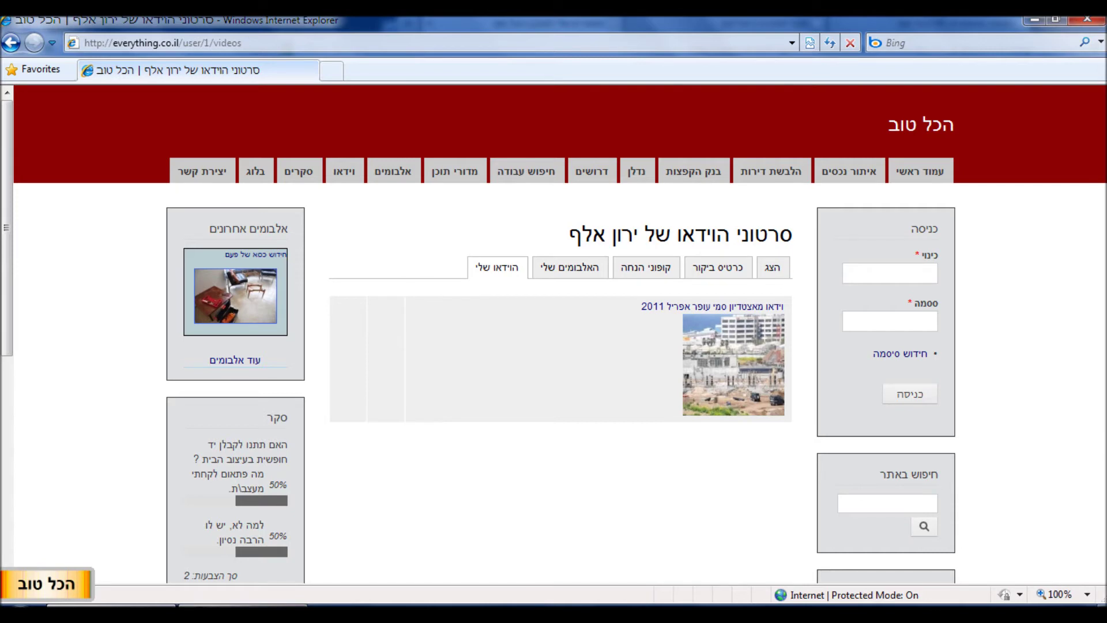
click(242, 612)
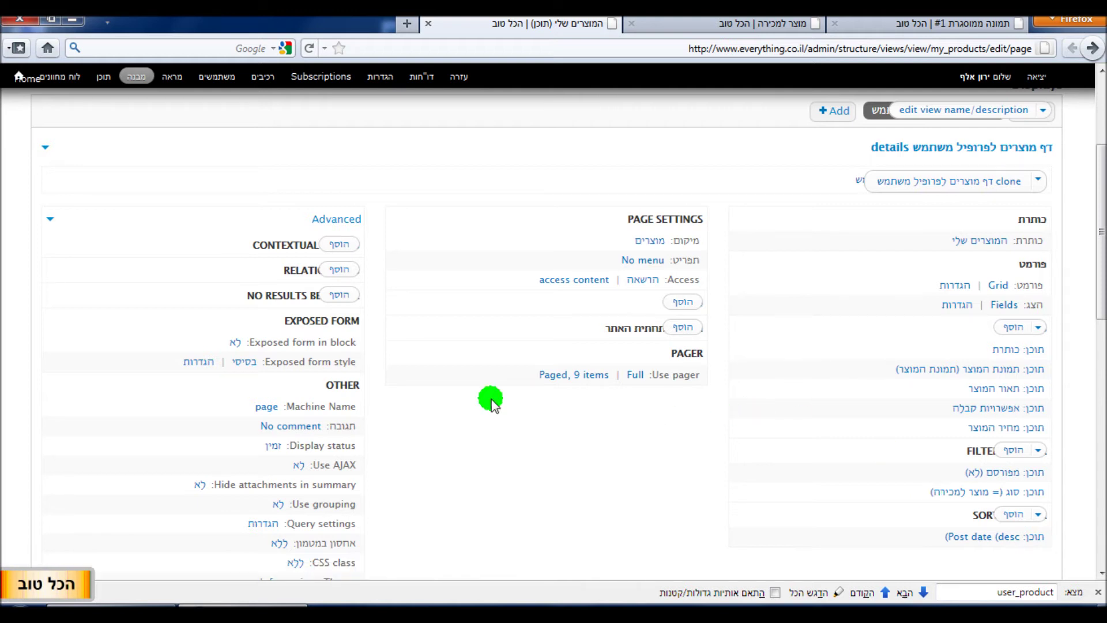
double_click(285, 247)
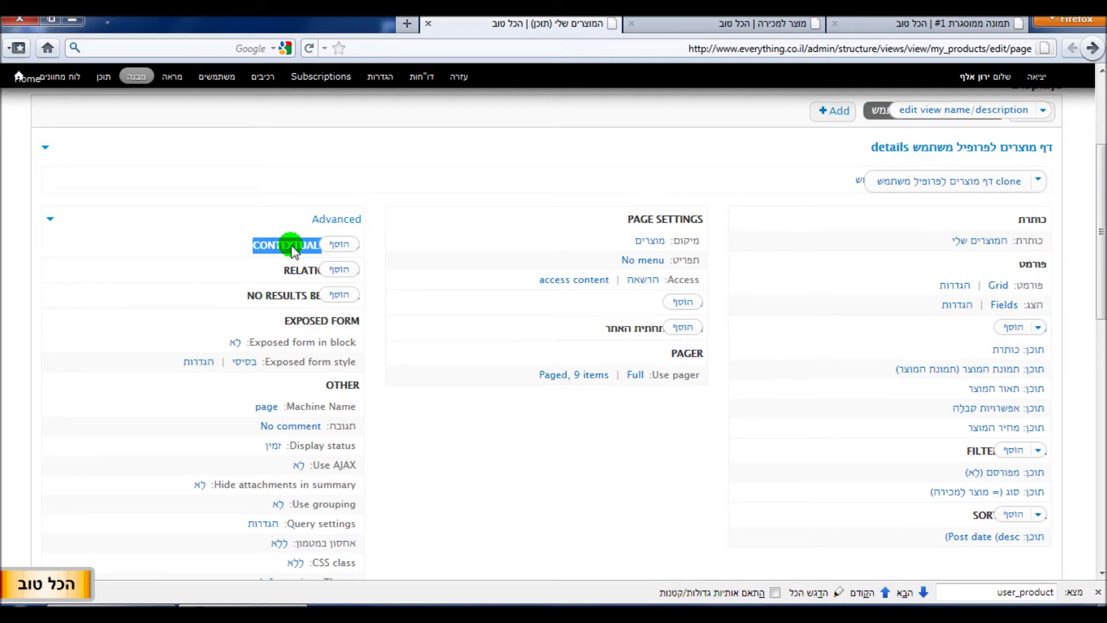
click(293, 250)
double_click(283, 245)
click(300, 274)
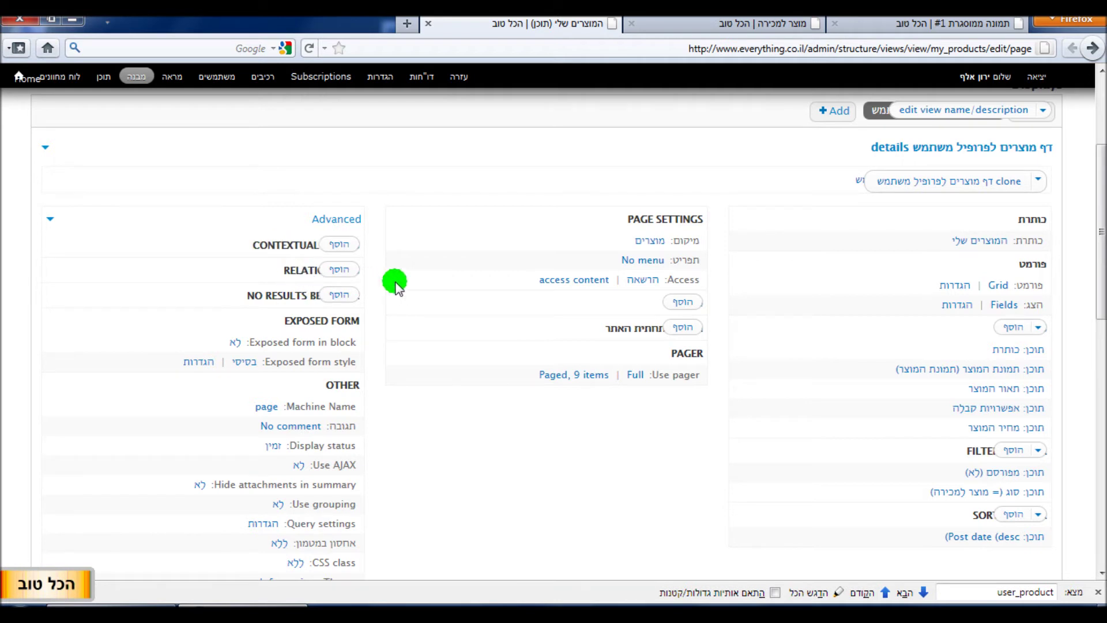
Step: Add the relationship משתמש: Content authored, which relates content to the user who created it, and open its configuration
click(342, 270)
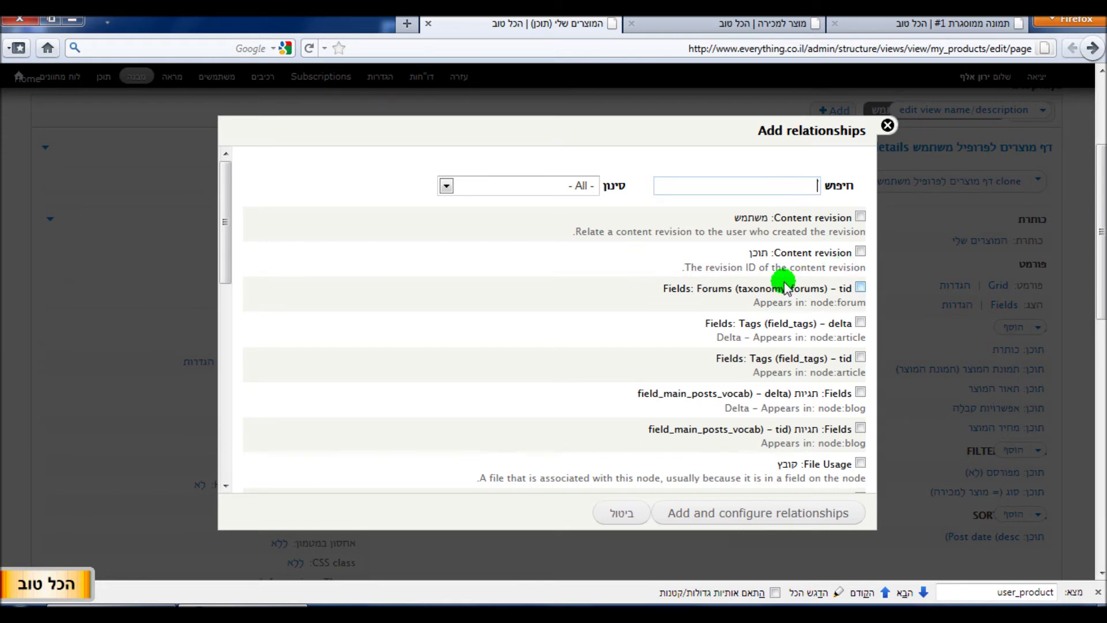
scroll(786, 287, down, 1)
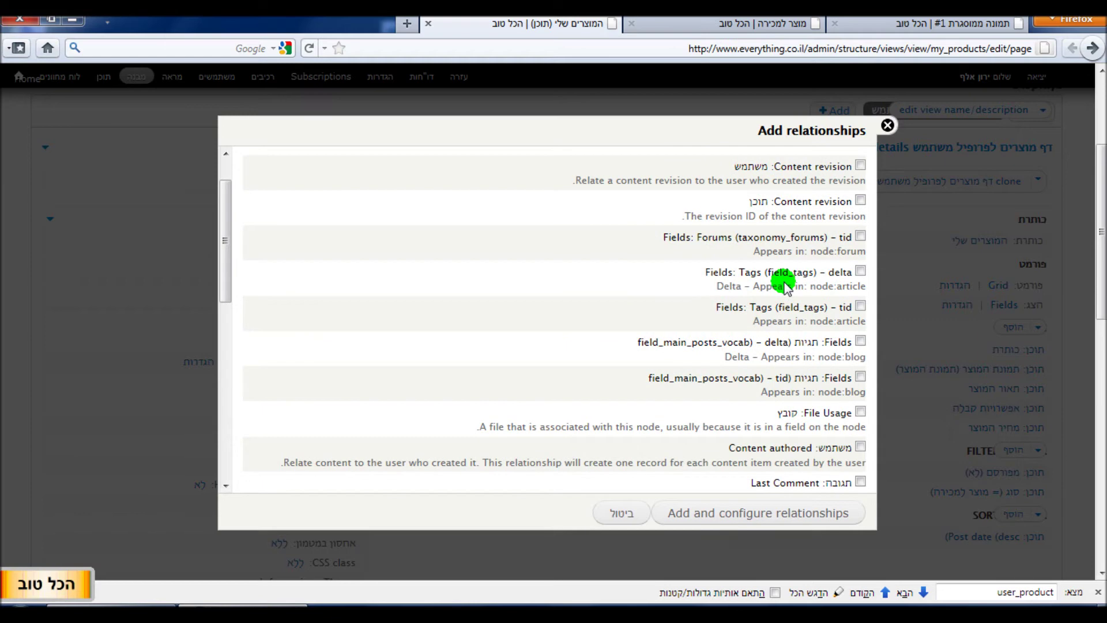
scroll(785, 286, up, 1)
scroll(786, 286, down, 3)
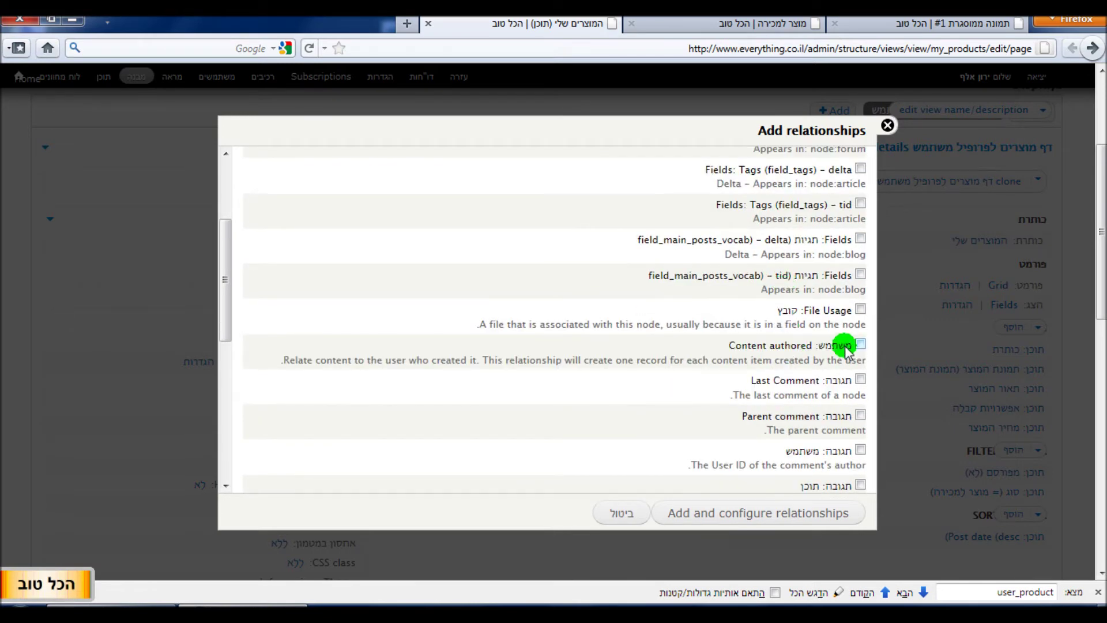
double_click(846, 348)
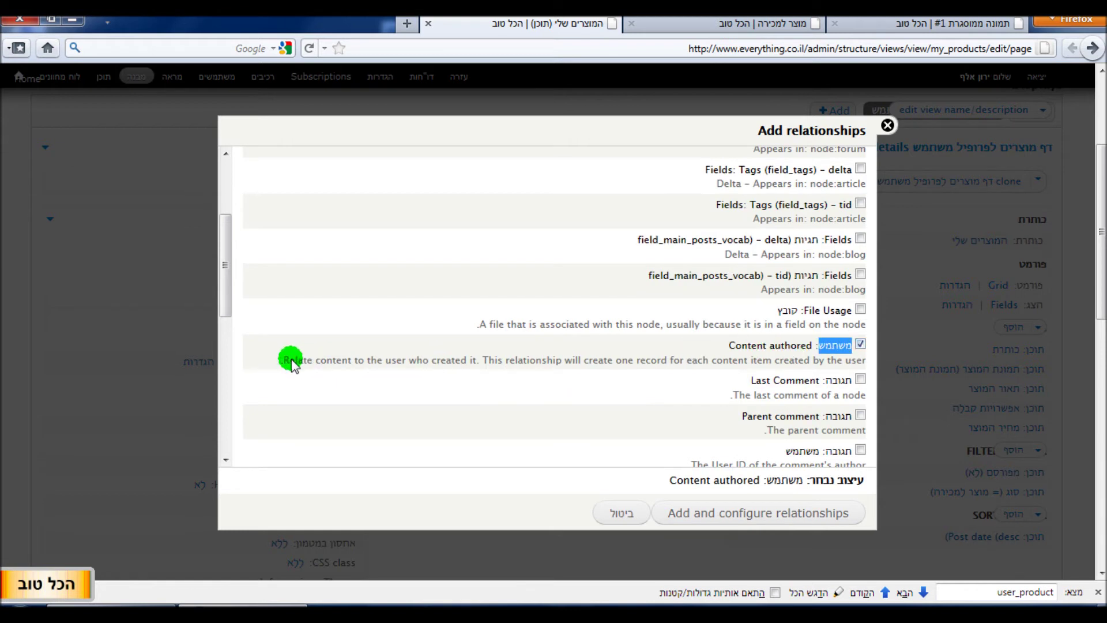
drag(287, 363, 479, 363)
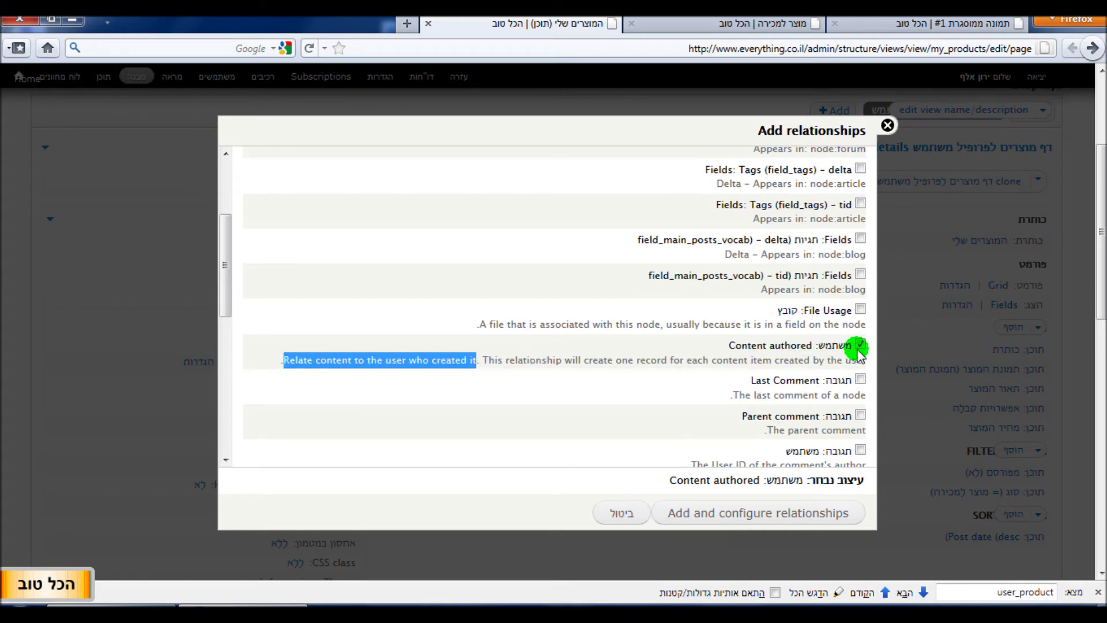
click(779, 511)
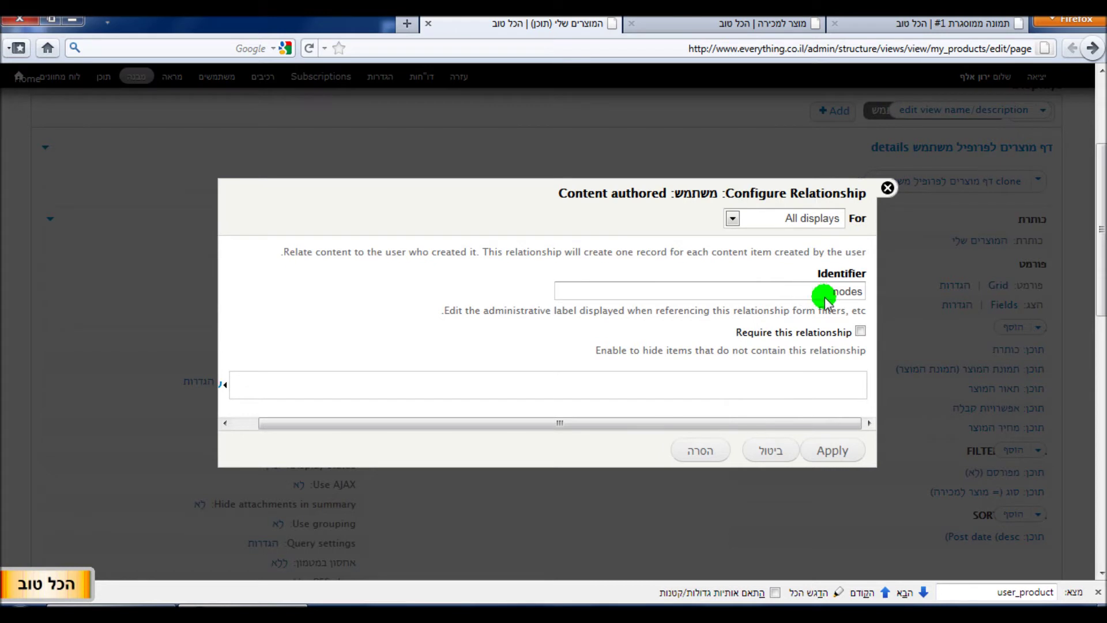
Step: Make the Content authored relationship required and apply its configuration
click(860, 330)
mouse_move(760, 425)
mouse_down()
mouse_move(562, 441)
mouse_move(771, 421)
mouse_up()
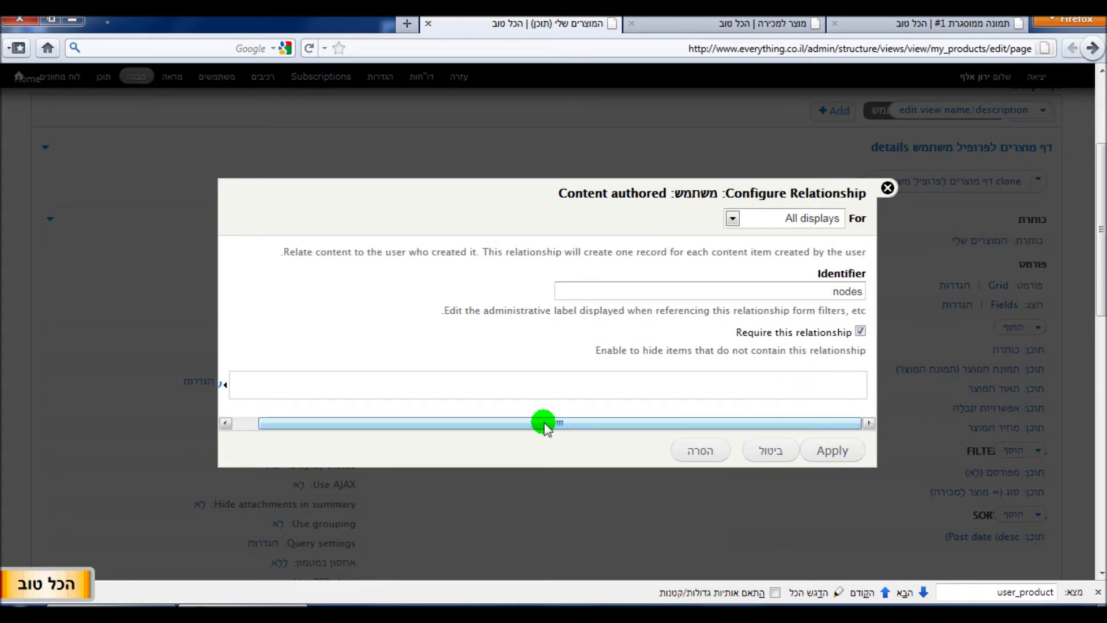
click(240, 424)
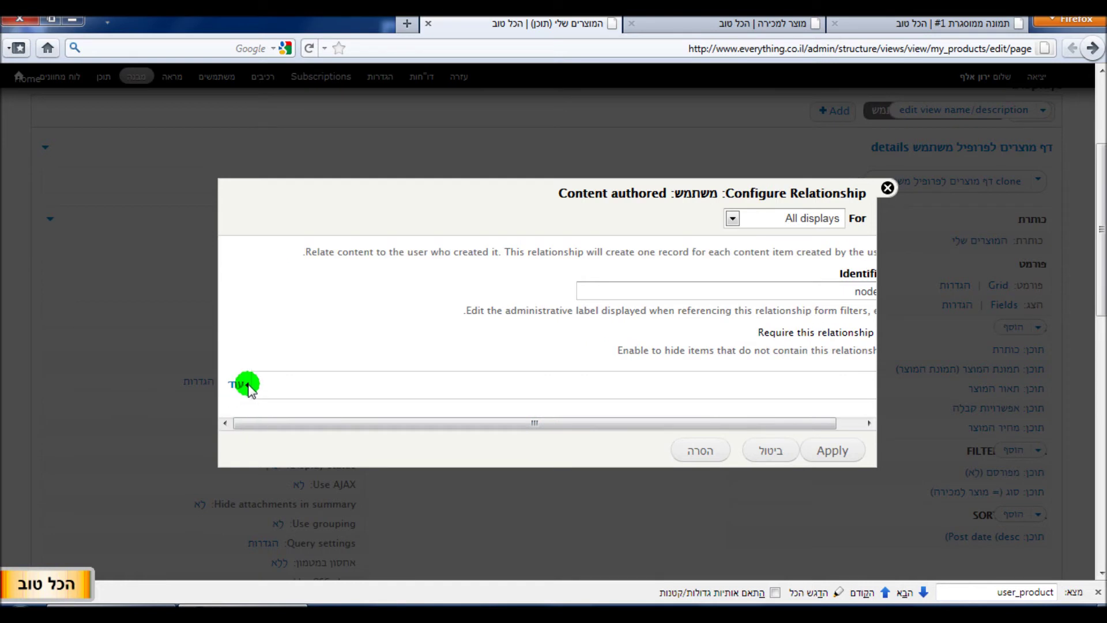
click(849, 423)
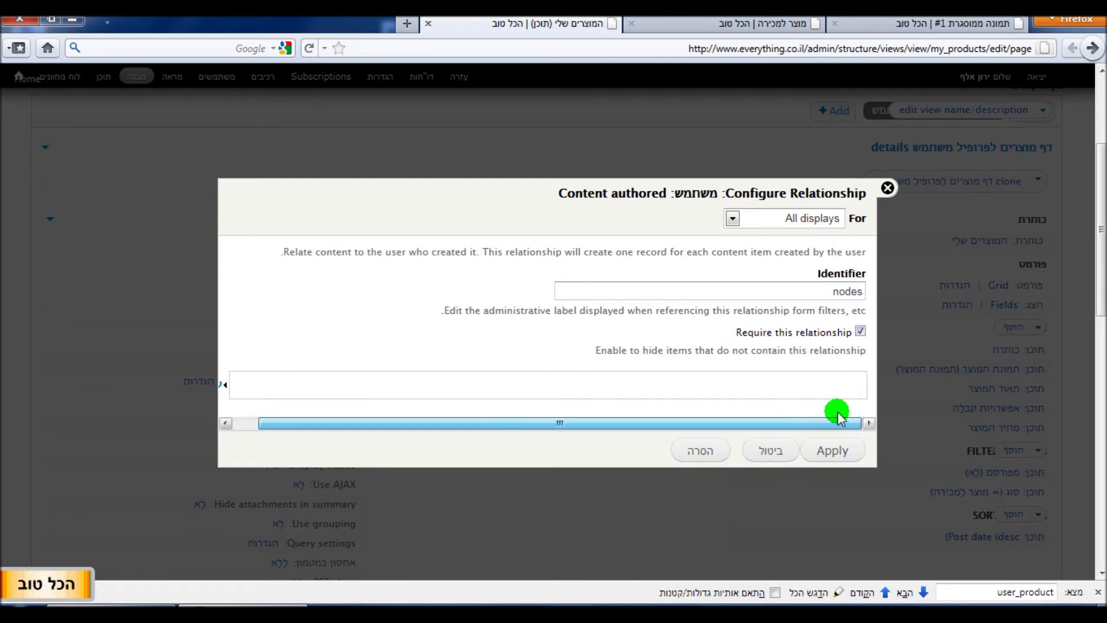
click(833, 452)
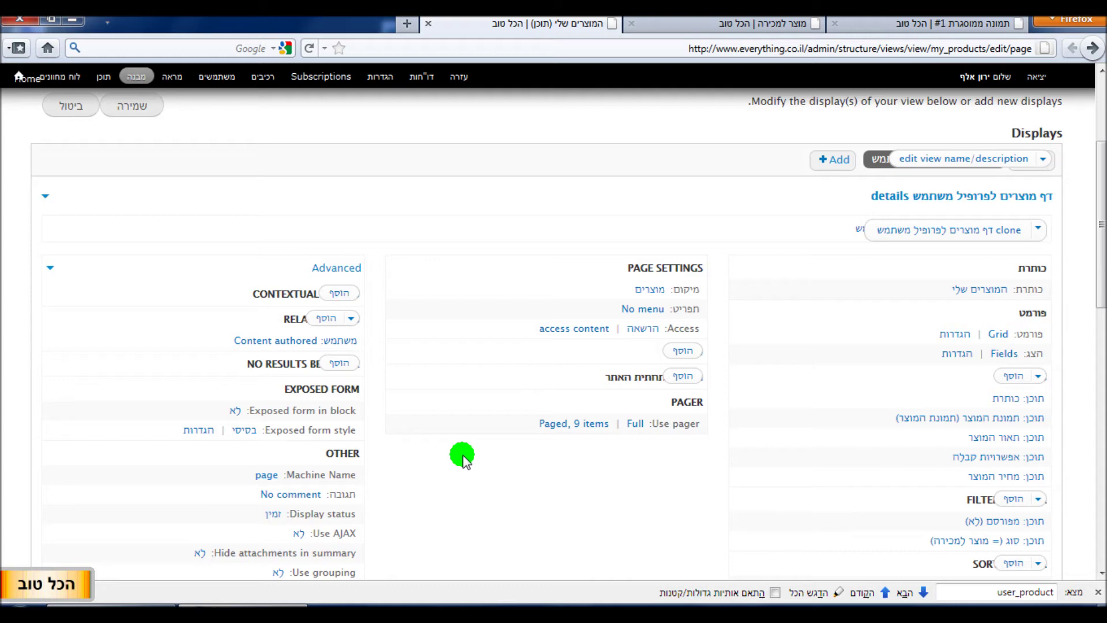
Step: Search the contextual filters for uid, add the משתמש: Uid filter and open its configuration
scroll(455, 434, down, 3)
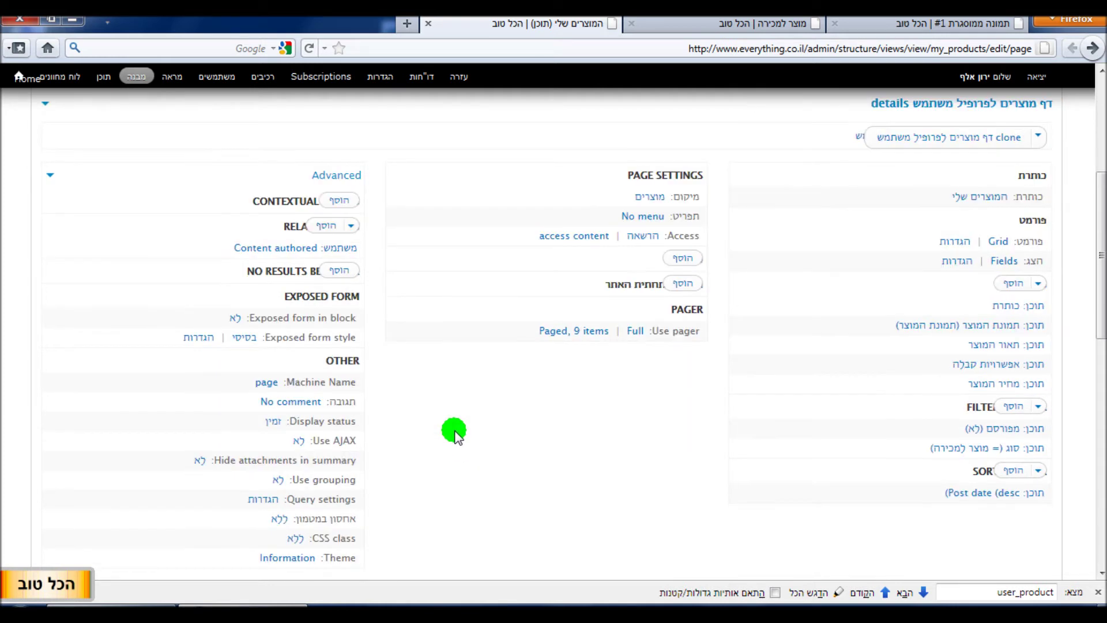
scroll(455, 433, up, 3)
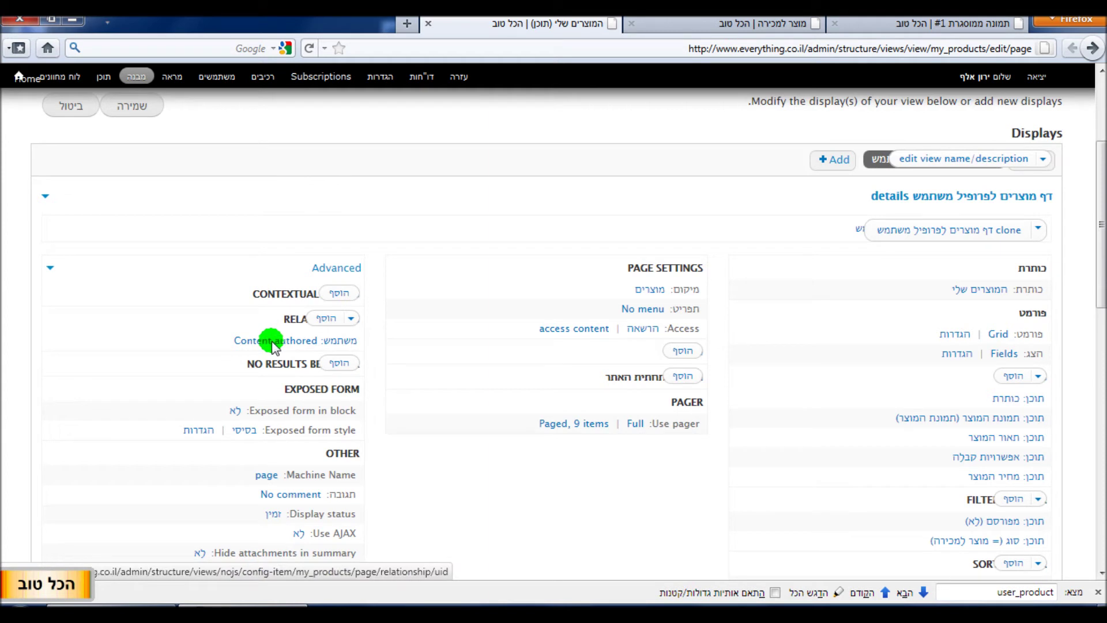
click(338, 295)
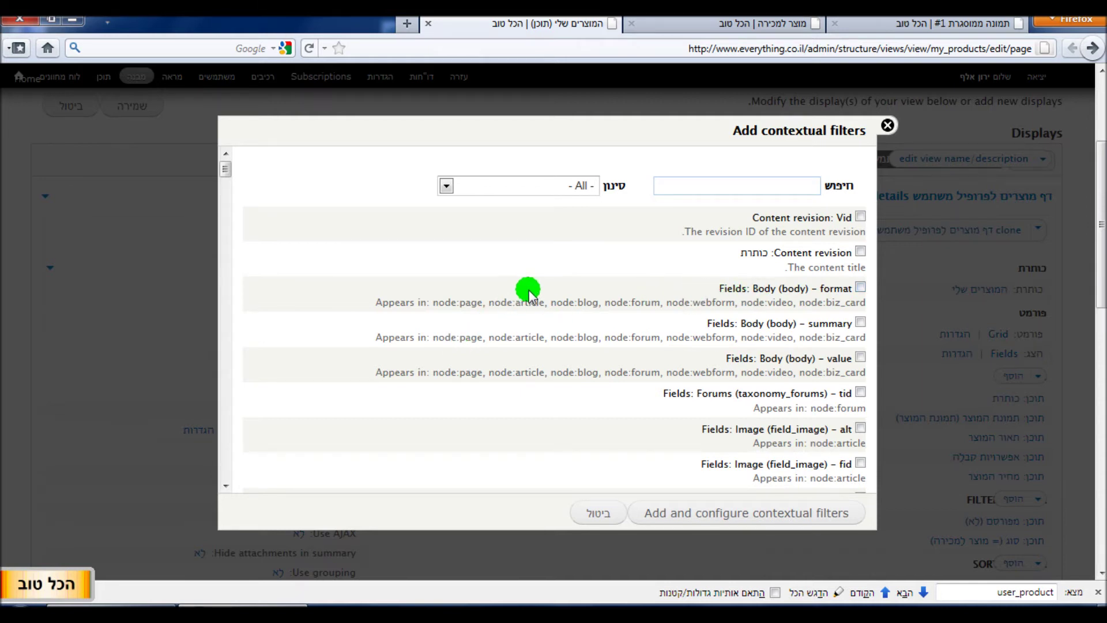
scroll(556, 286, down, 3)
scroll(556, 287, down, 12)
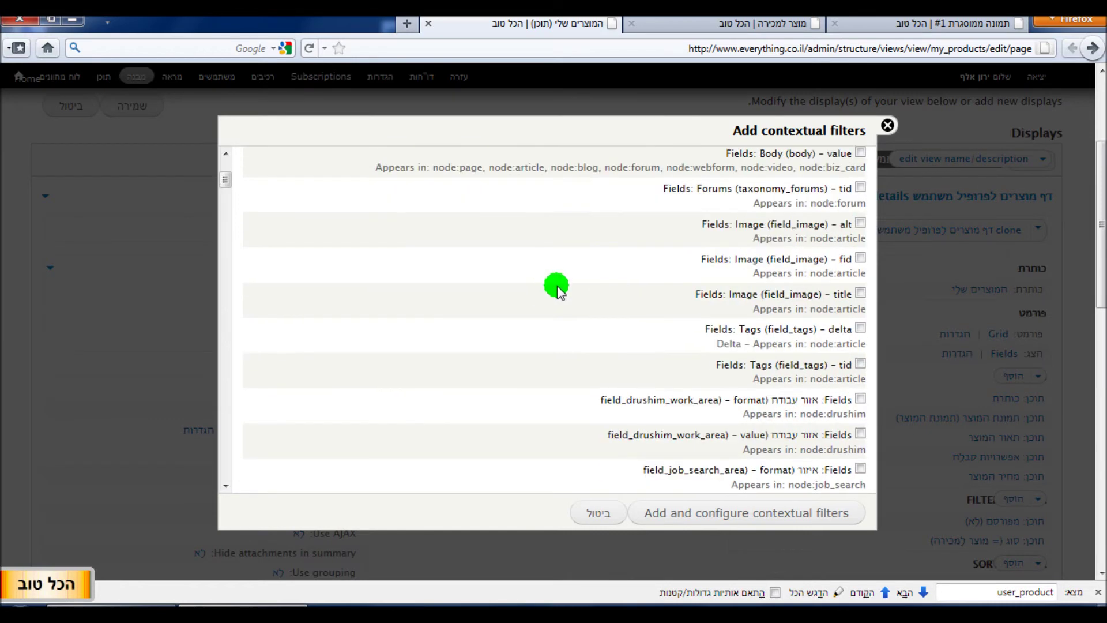
scroll(620, 287, down, 15)
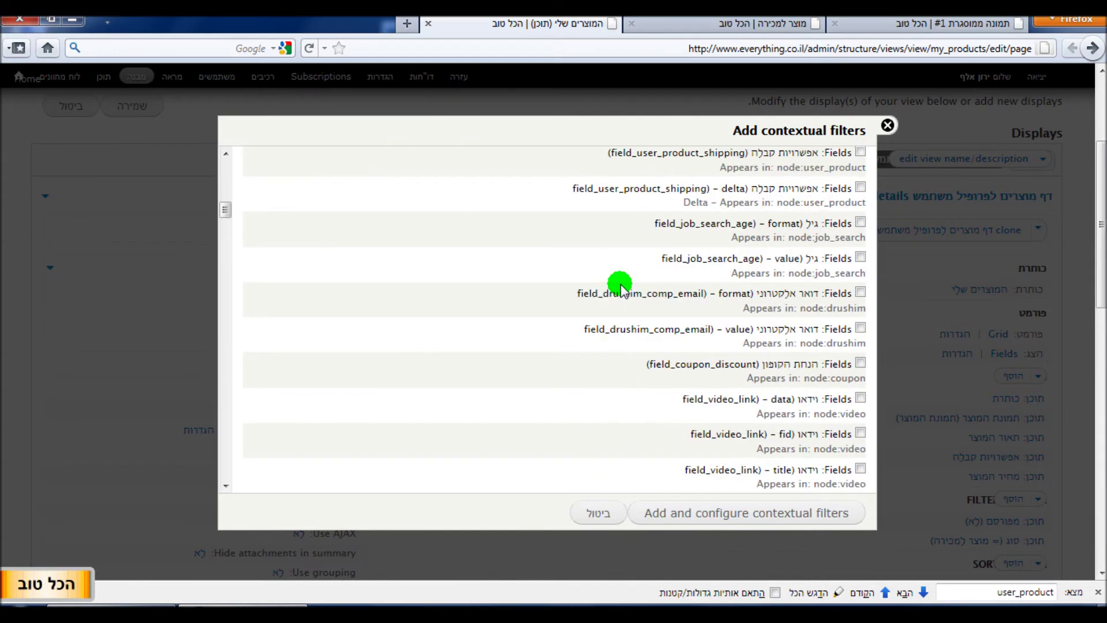
drag(223, 222, 228, 164)
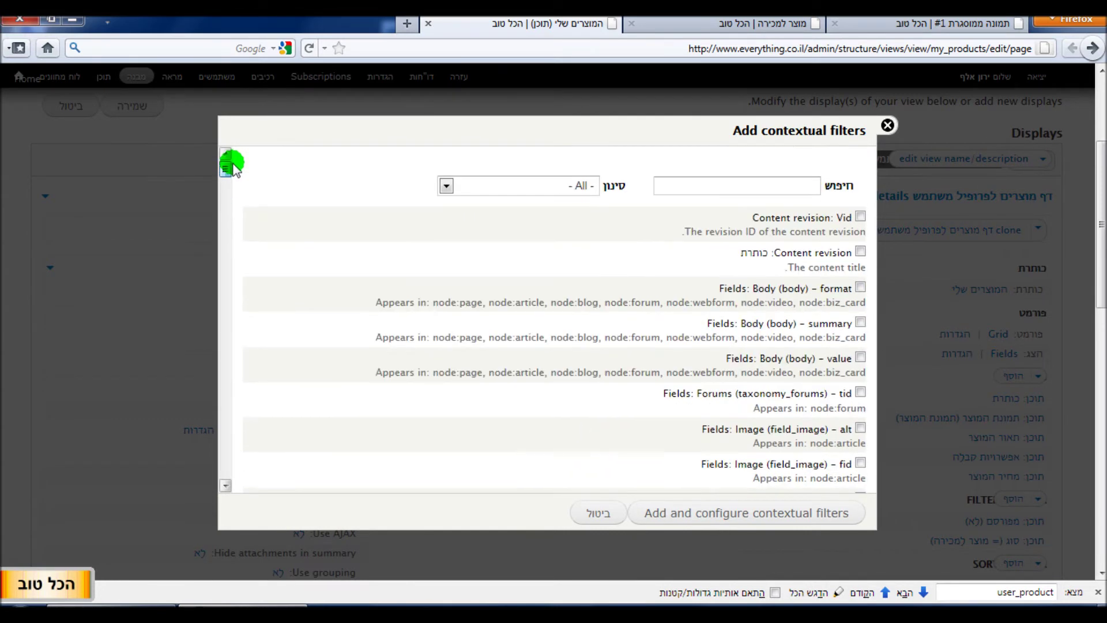
click(721, 185)
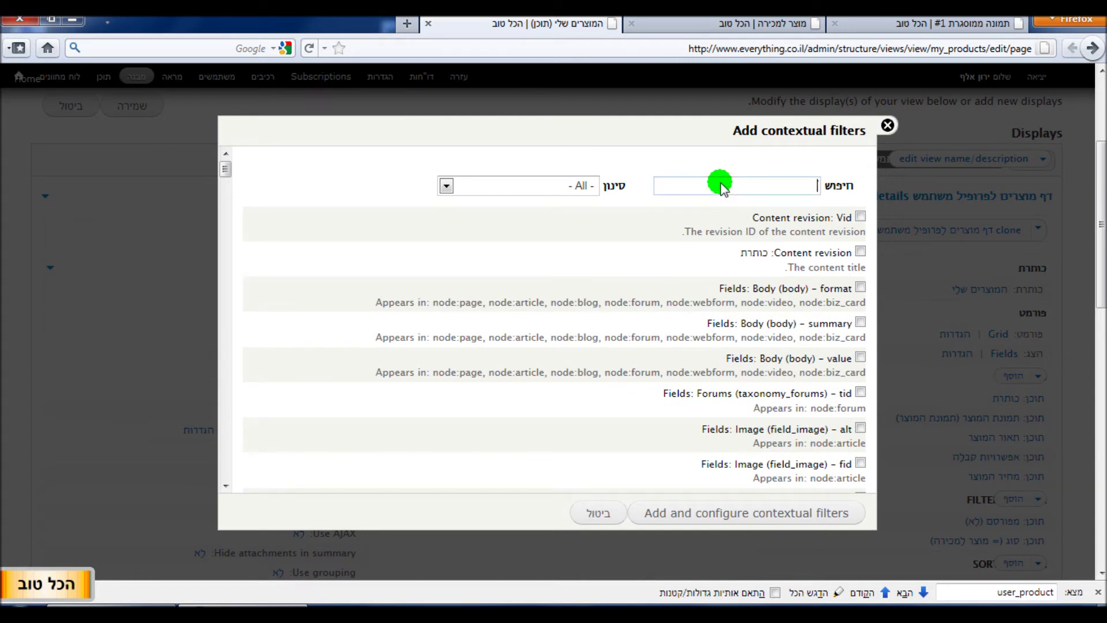
text(uid)
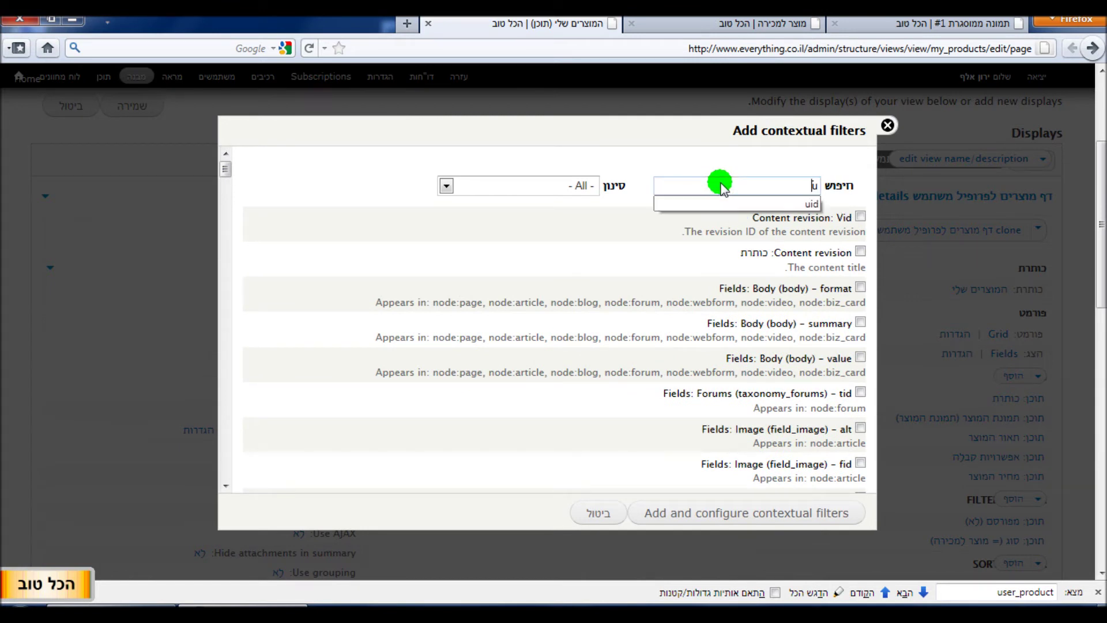
click(728, 204)
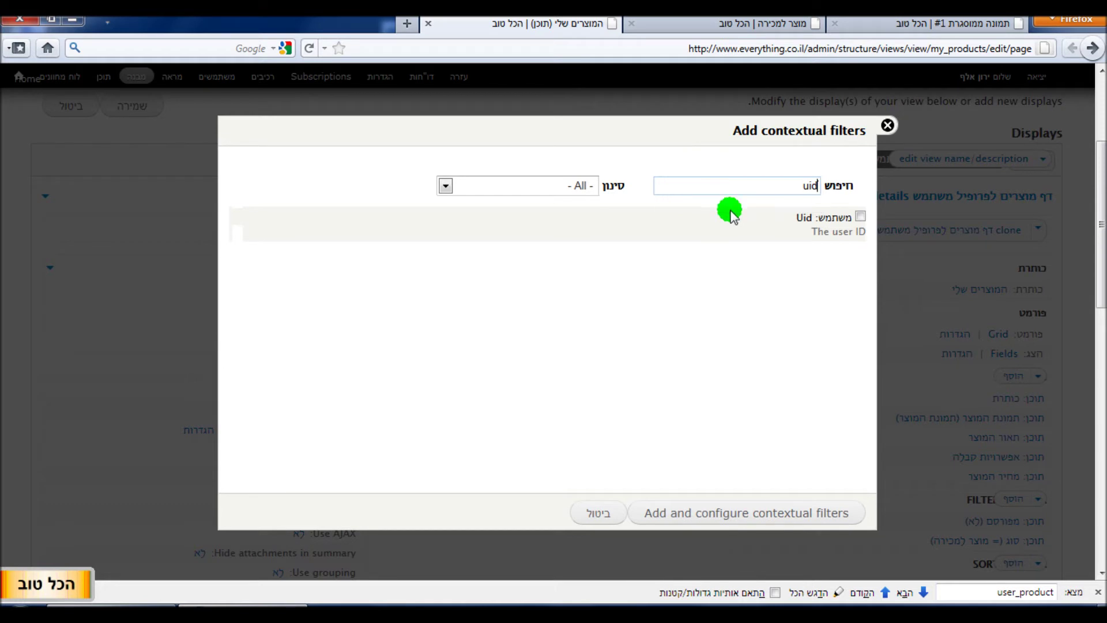
click(860, 218)
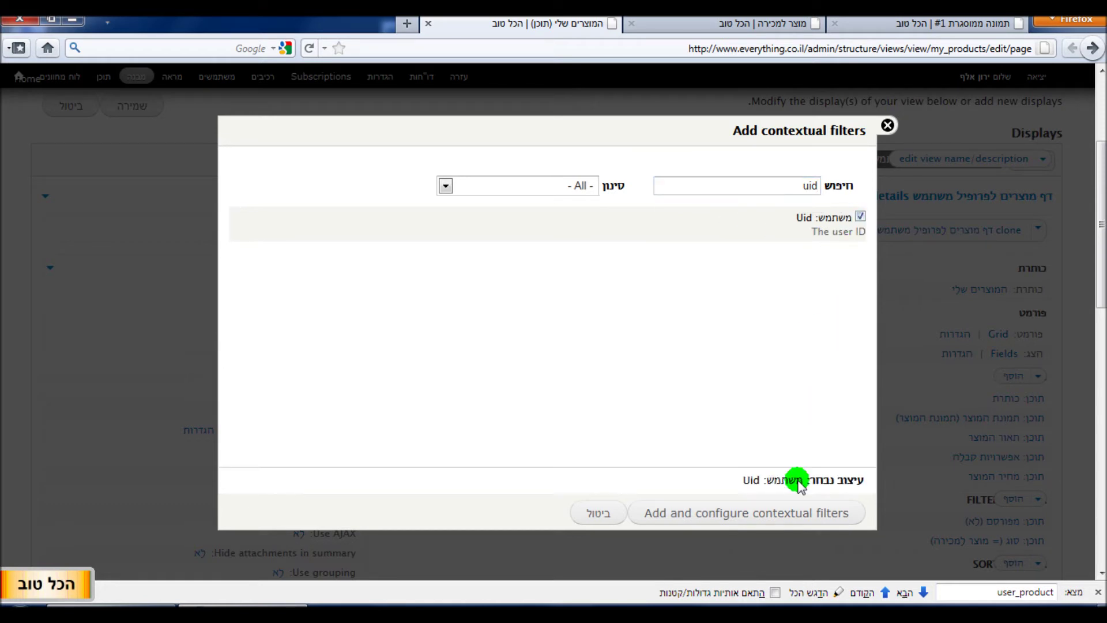
click(796, 513)
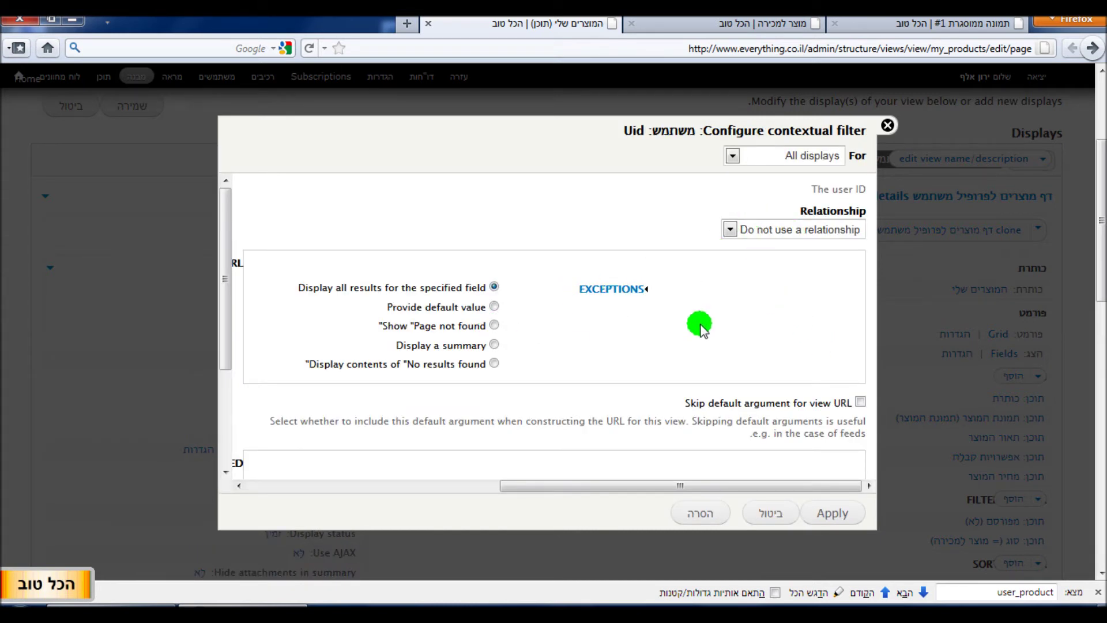
Step: Set the Uid filter to show "Page not found" when its value is missing from the URL, and review its exception settings
scroll(558, 338, down, 5)
scroll(691, 354, up, 5)
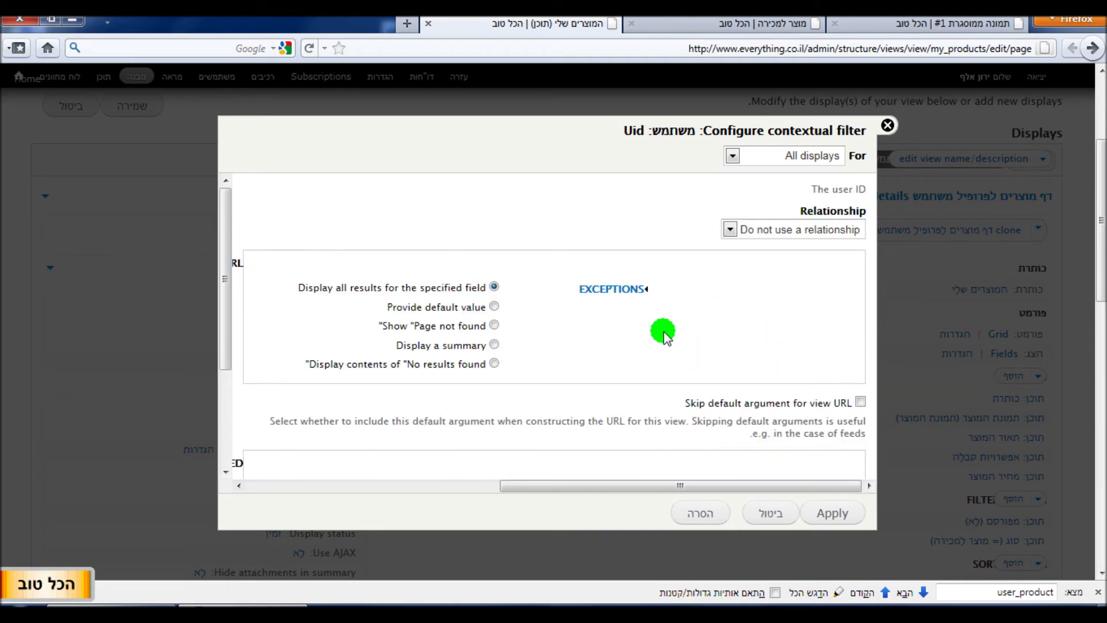
click(494, 326)
click(612, 289)
double_click(810, 326)
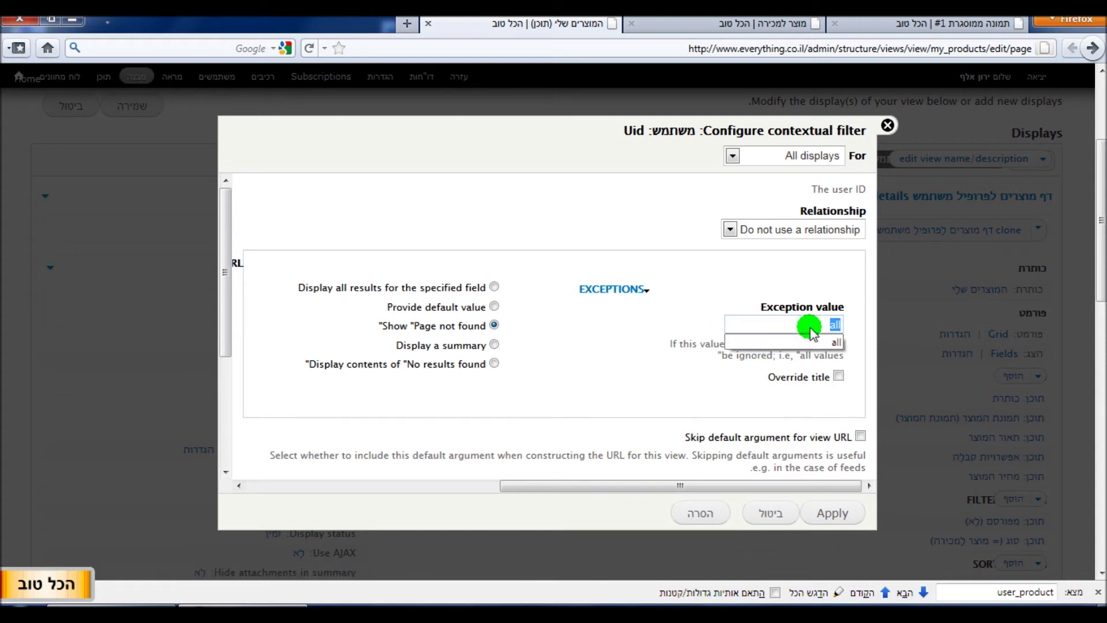
click(690, 321)
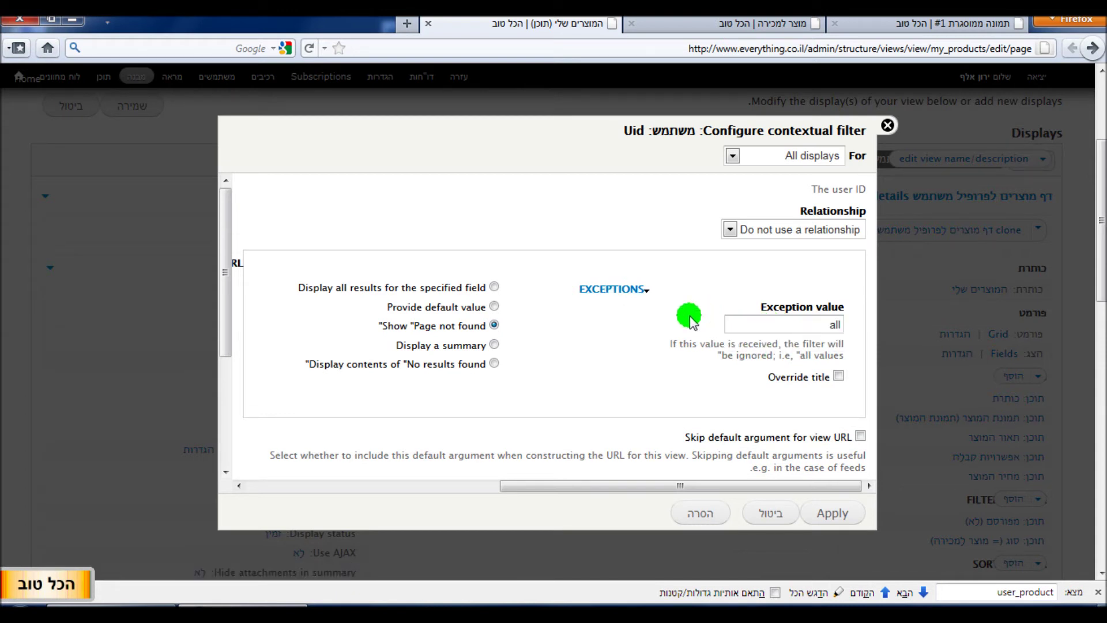
scroll(690, 334, down, 1)
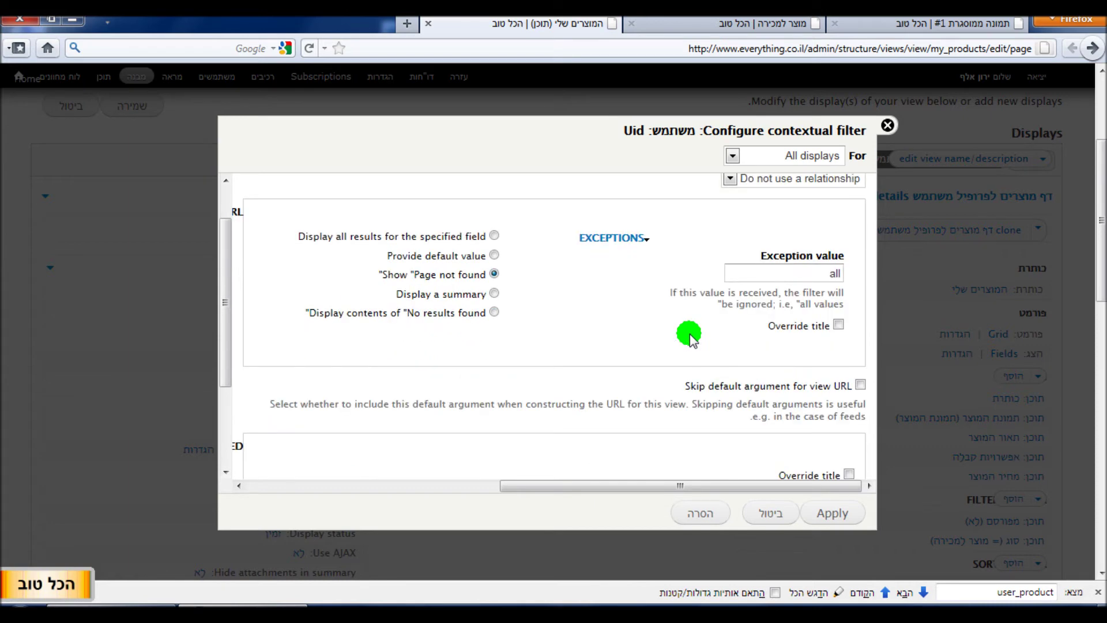
scroll(690, 334, up, 1)
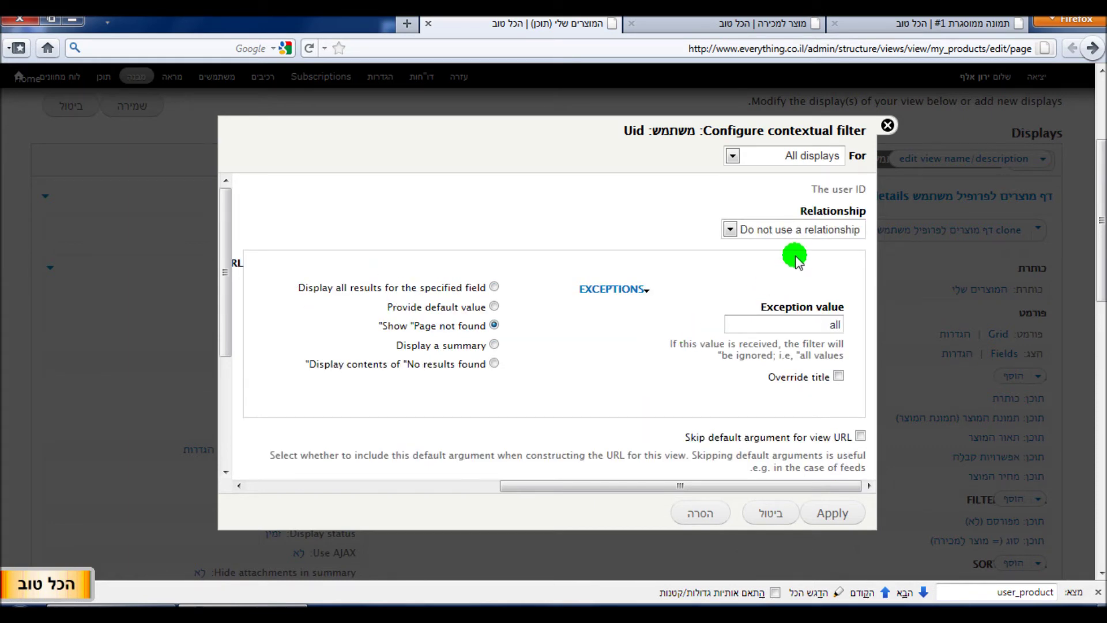
Step: Enable the filter's title override and set it to המוצרים של %1, checking the title wording on the existing user videos page
scroll(795, 257, down, 3)
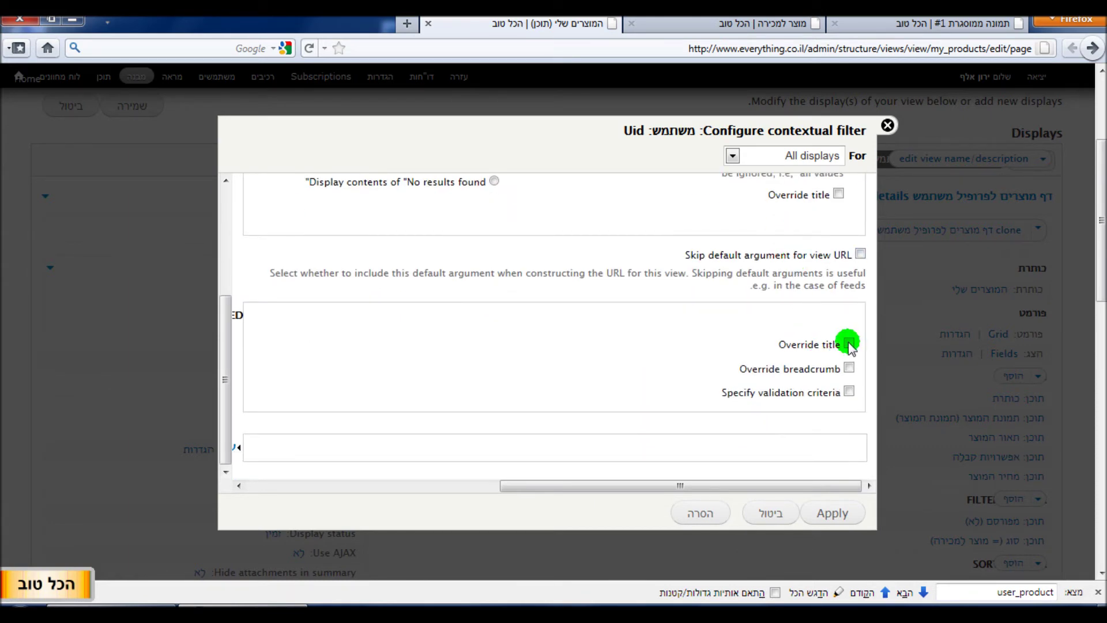
click(849, 343)
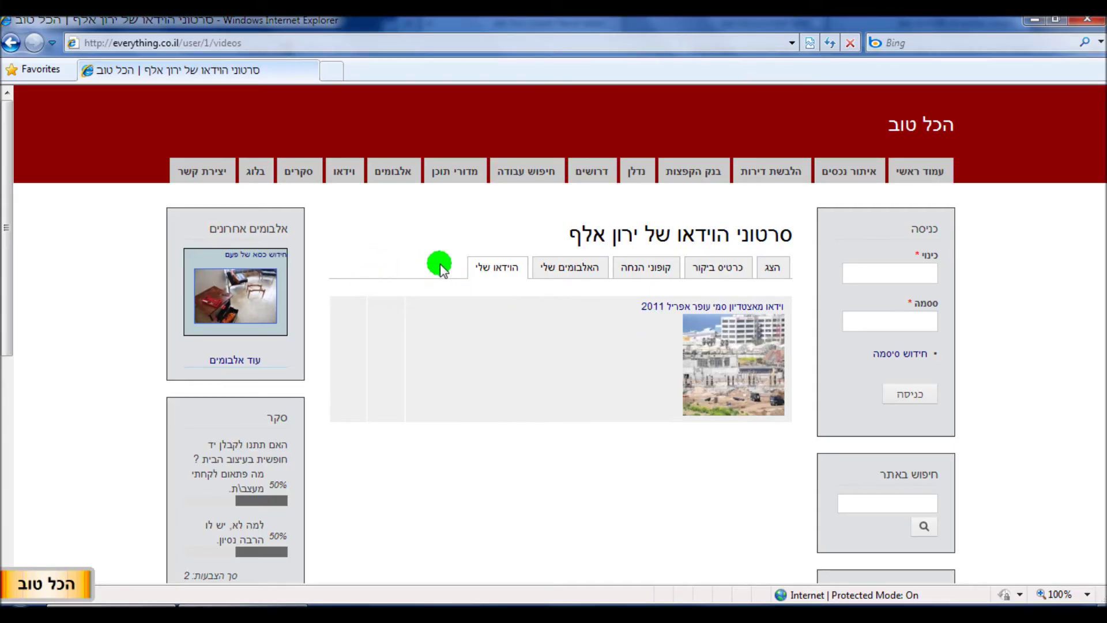
drag(766, 237, 640, 233)
click(583, 232)
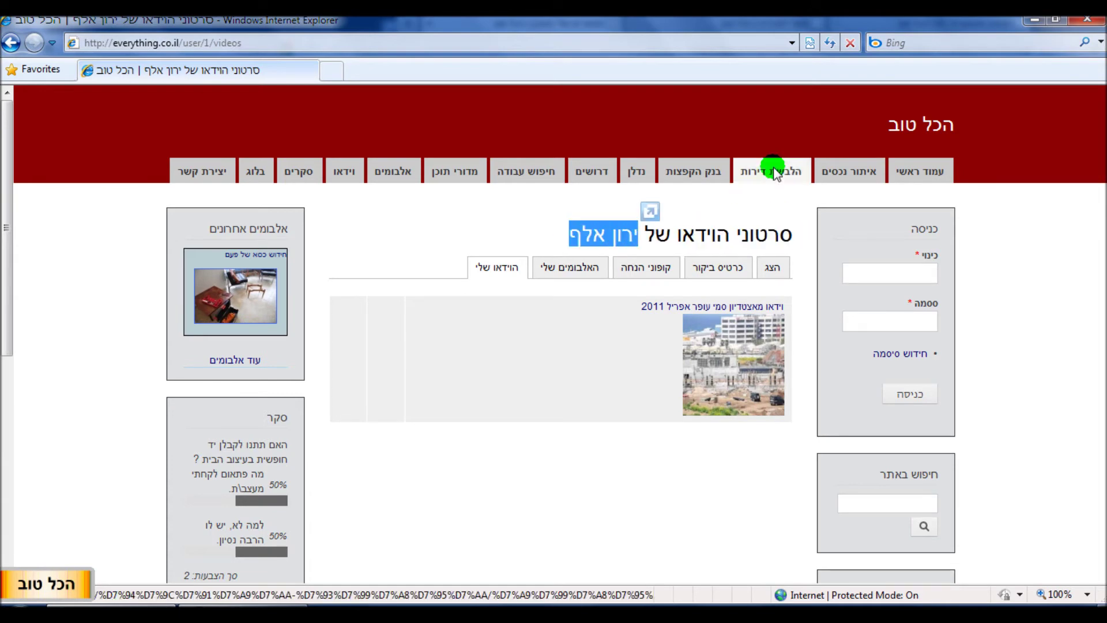
click(1038, 20)
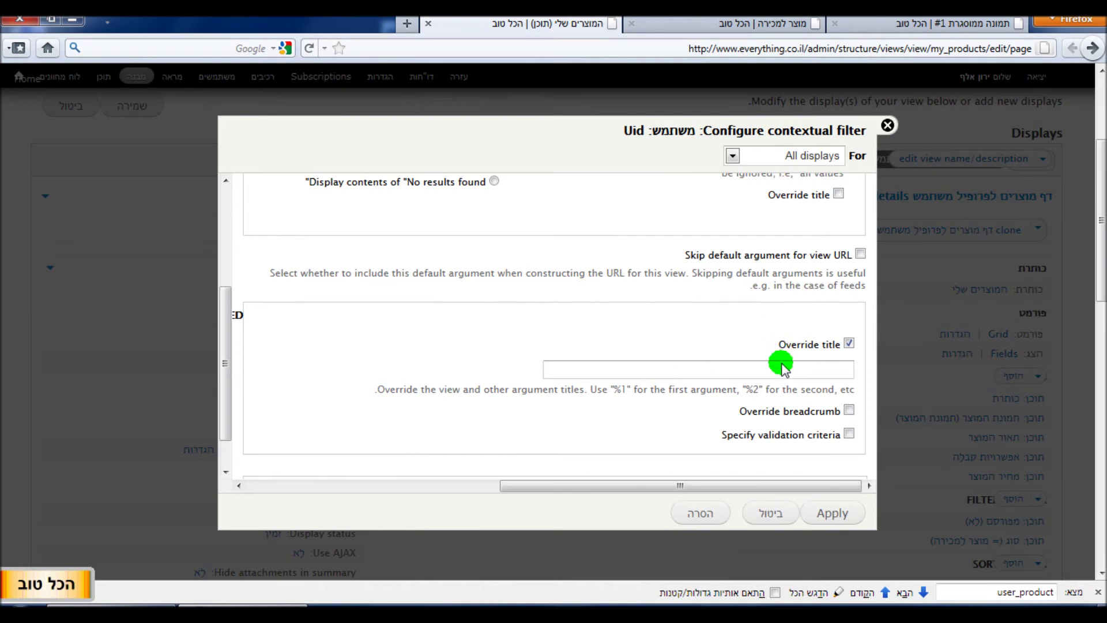
click(797, 370)
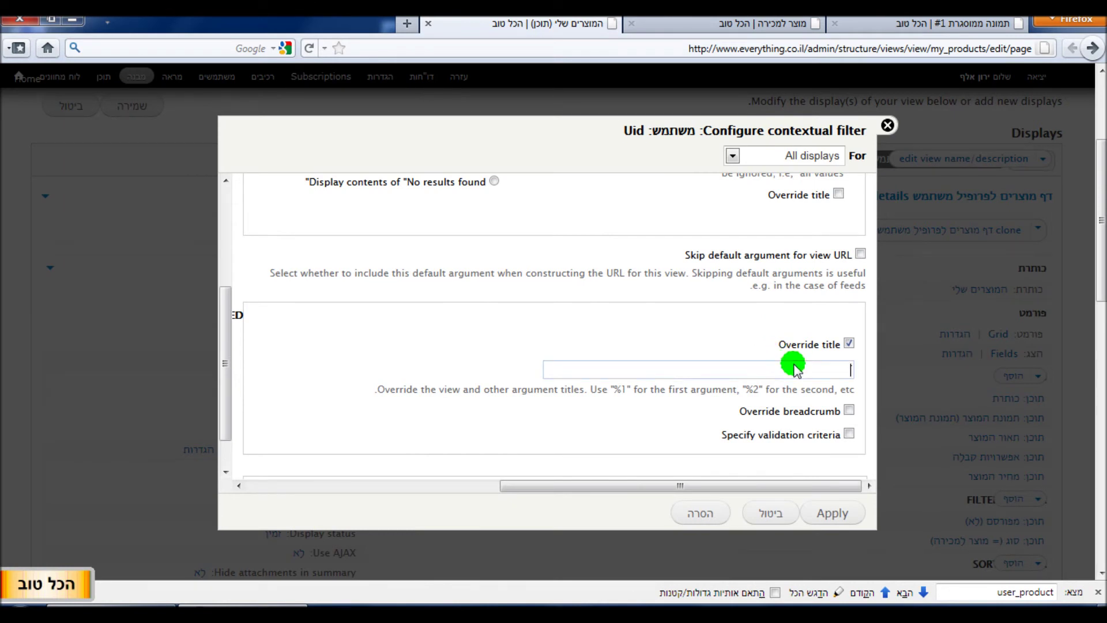
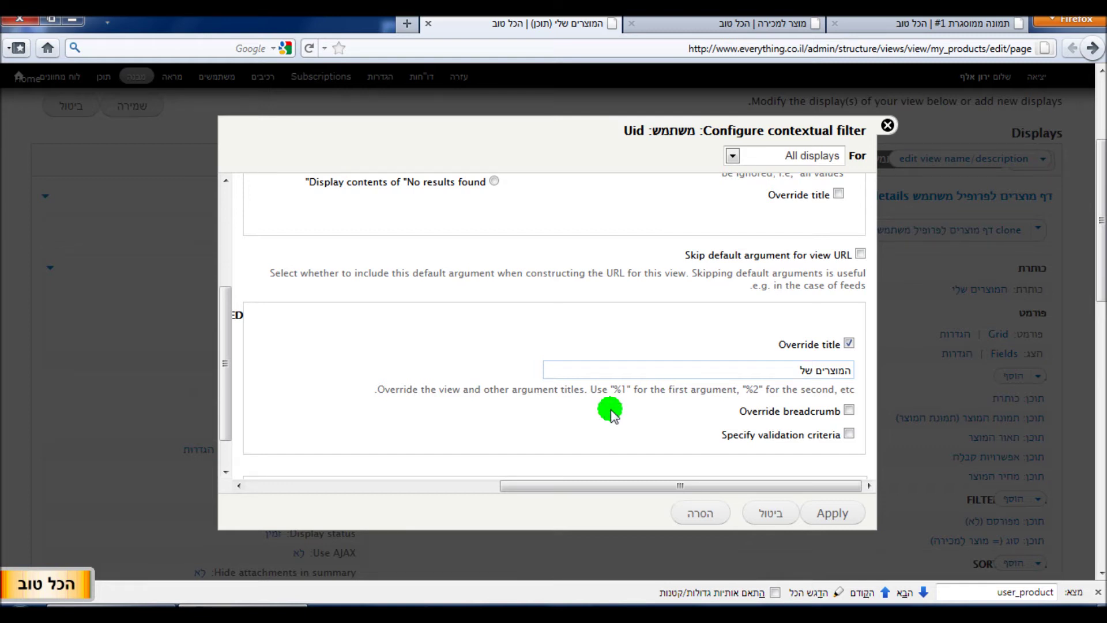
mouse_move(242, 612)
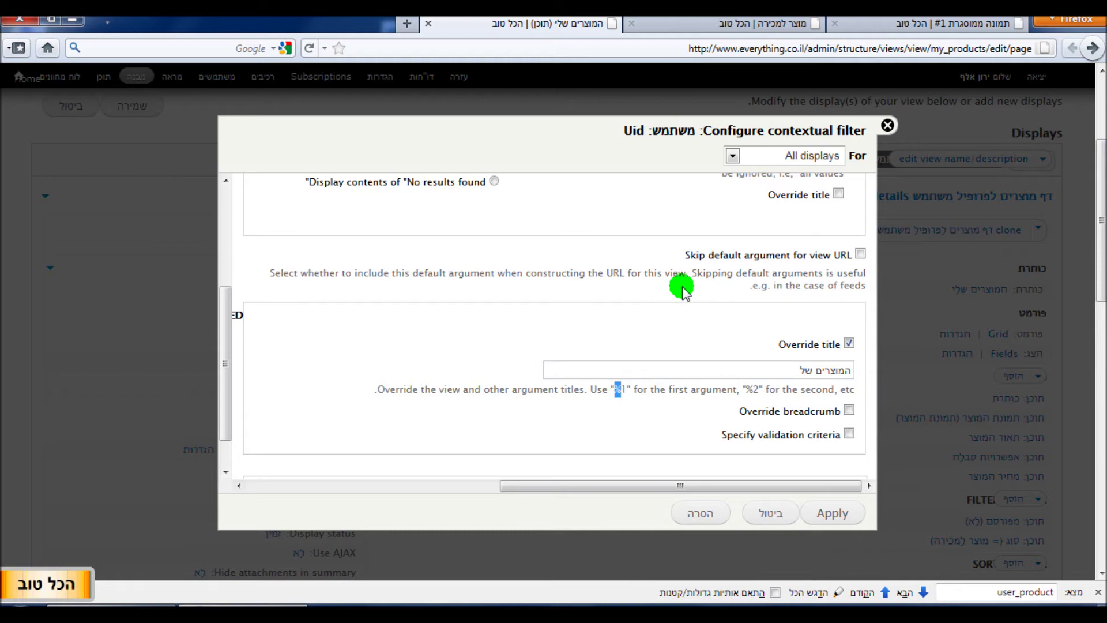
click(761, 375)
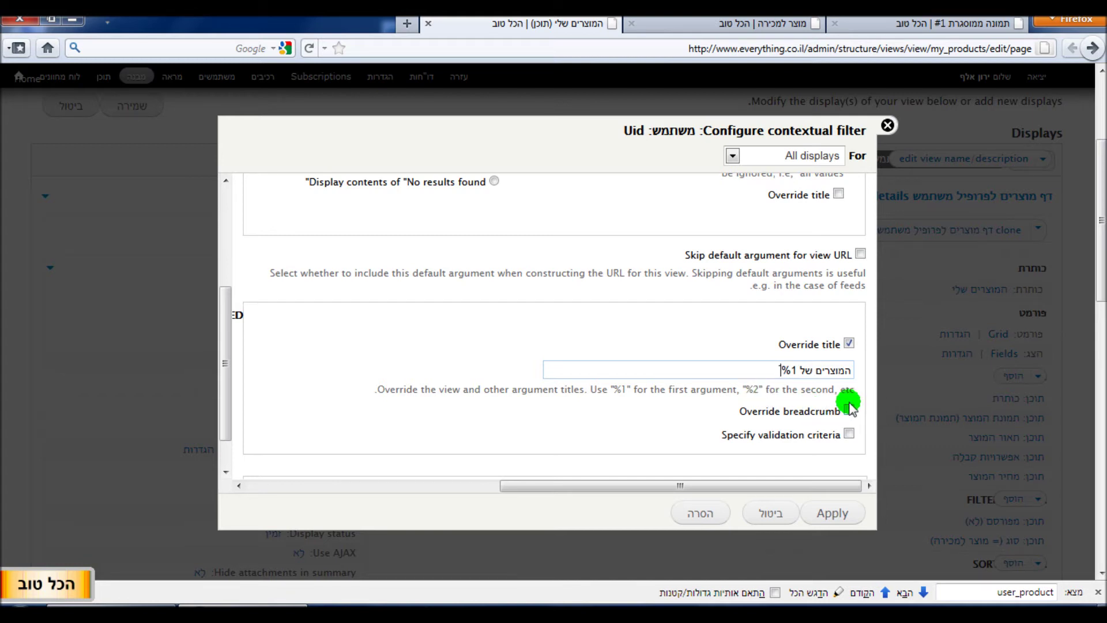
Step: Copy the title override text, enable the Uid filter's breadcrumb override, and set it to the same המוצרים של %1
triple_click(816, 369)
right_click(816, 370)
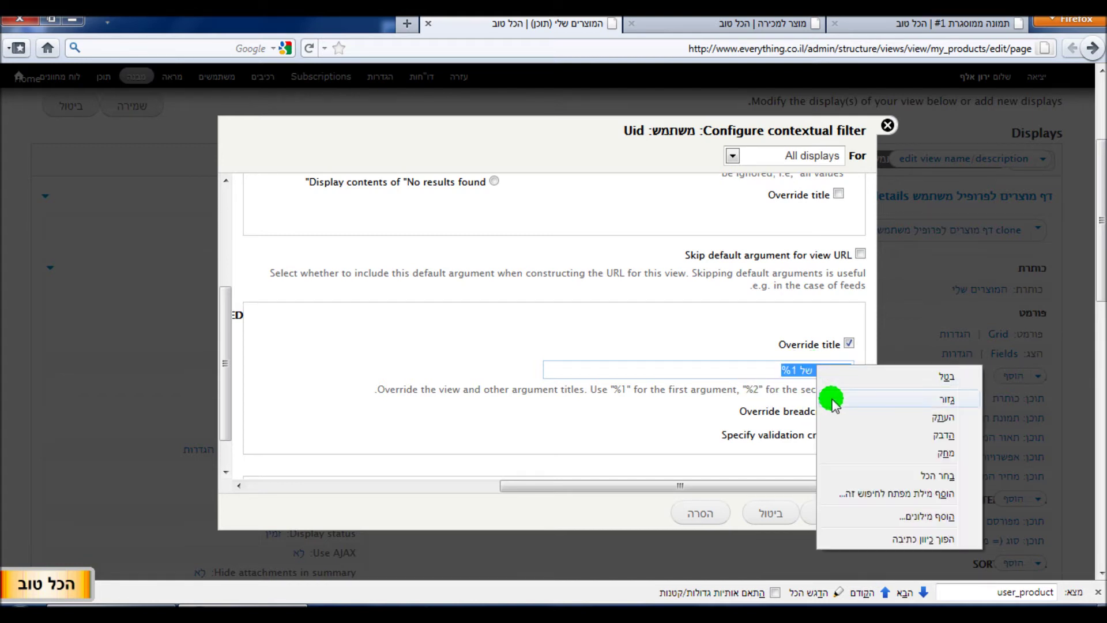
click(839, 417)
click(849, 410)
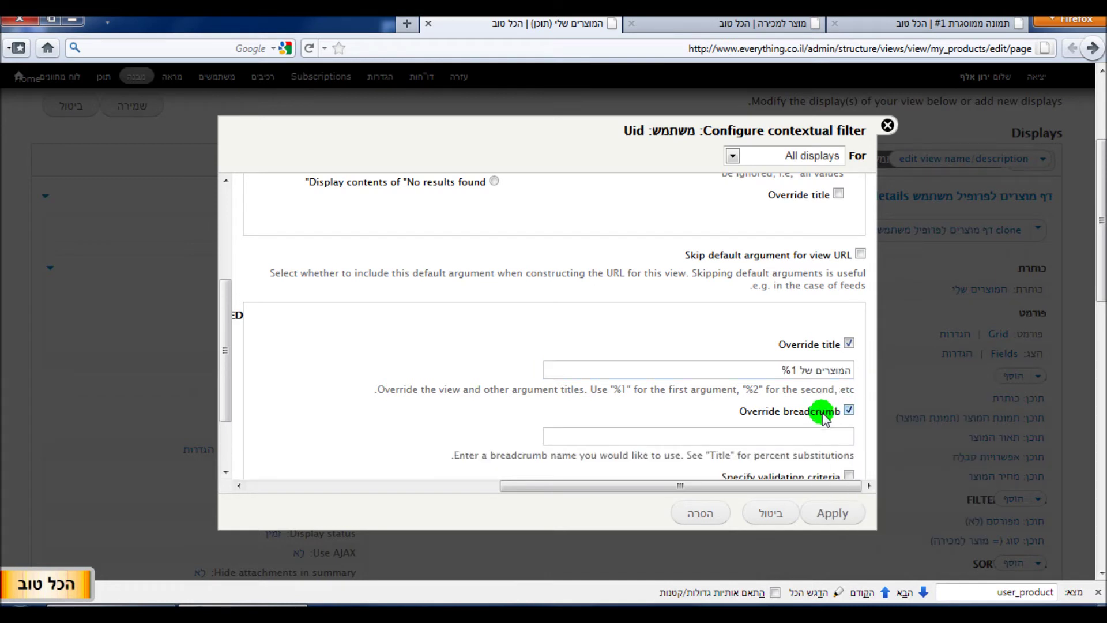
right_click(811, 438)
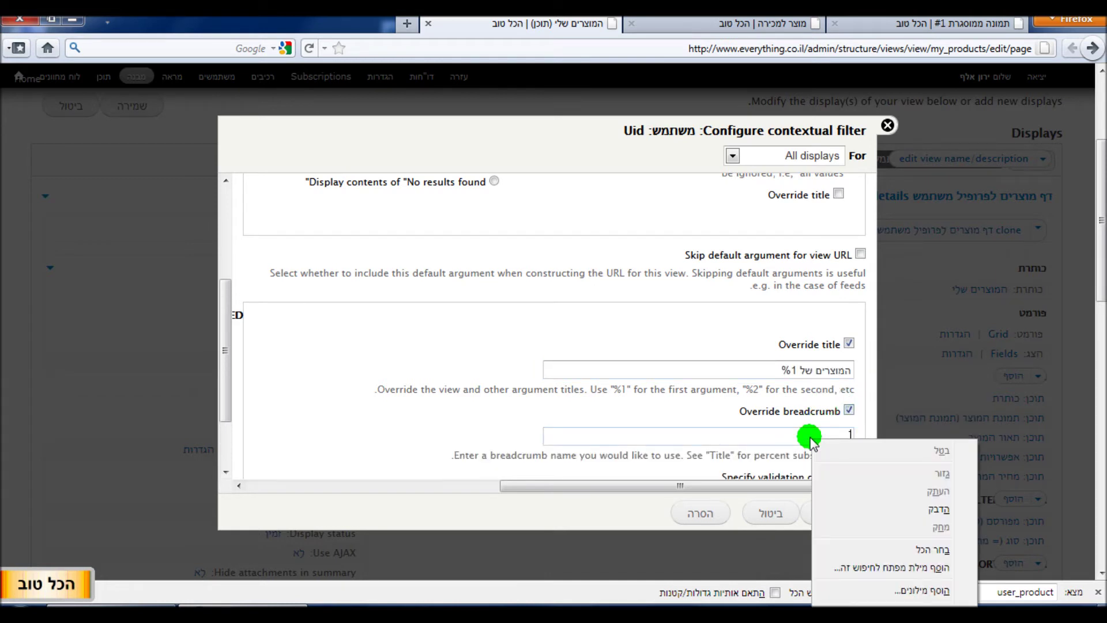
click(846, 497)
scroll(717, 441, down, 3)
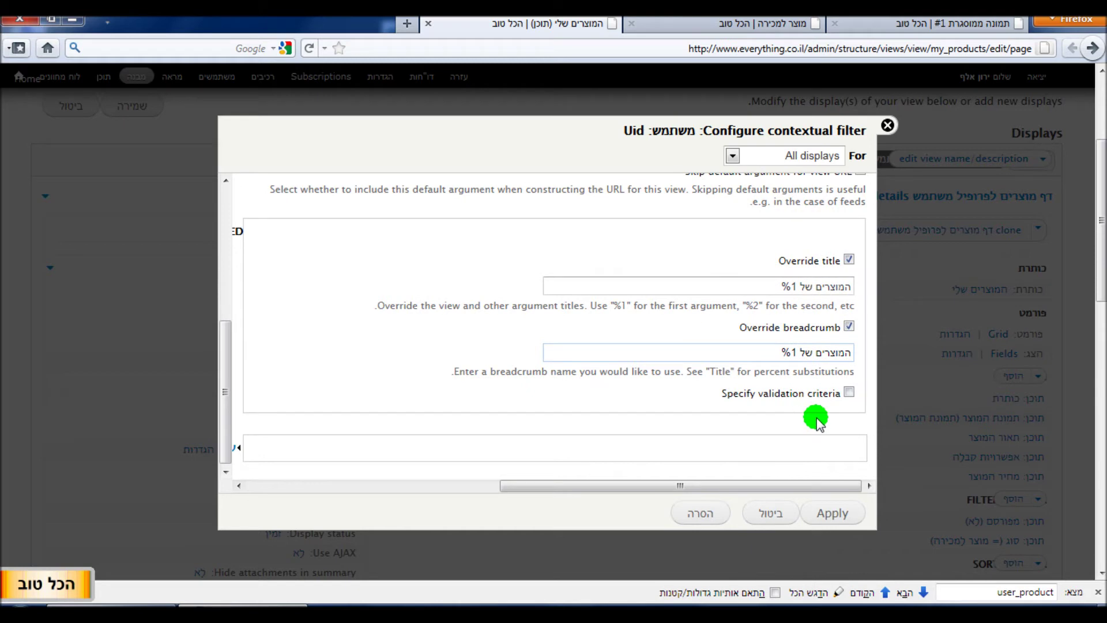
Step: Enable validation criteria for the Uid filter and choose משתמש as the validator
click(850, 393)
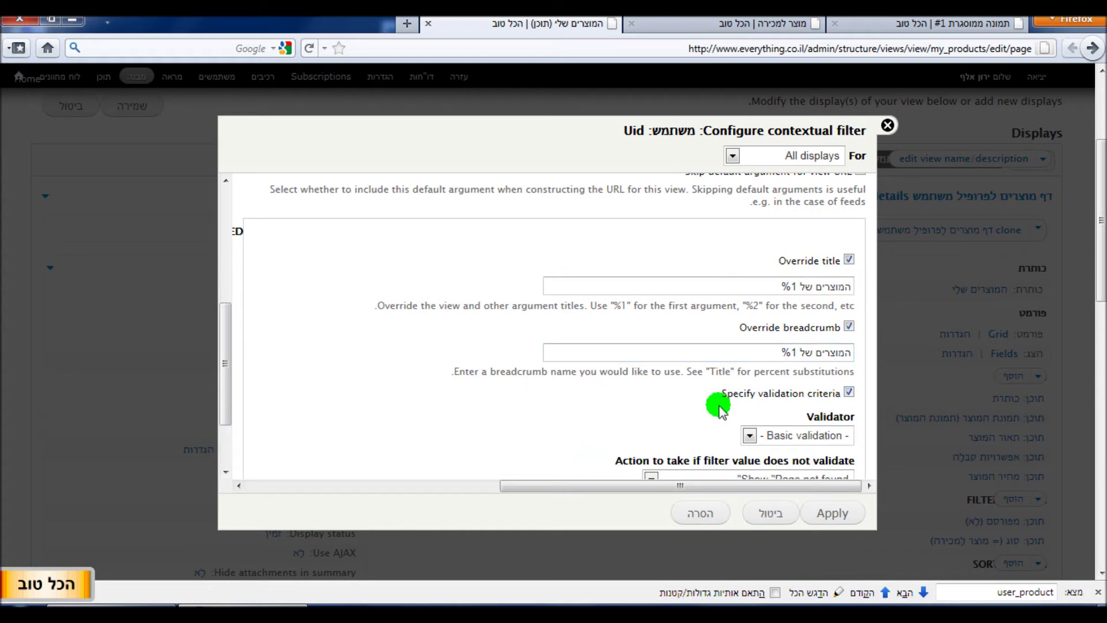
scroll(669, 404, down, 3)
click(791, 348)
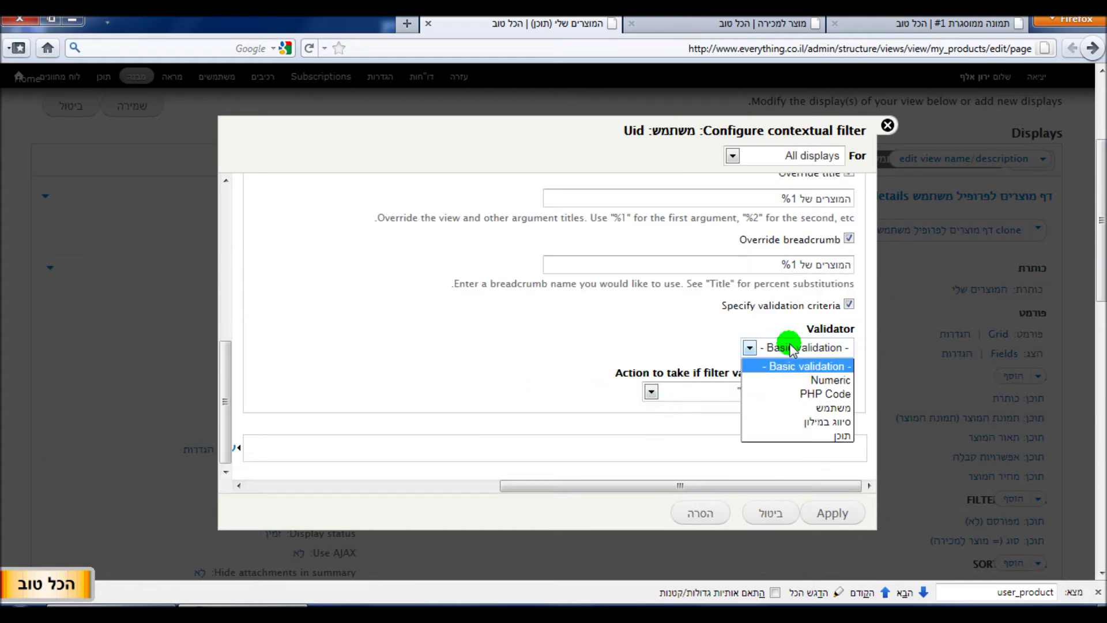
click(791, 348)
click(787, 347)
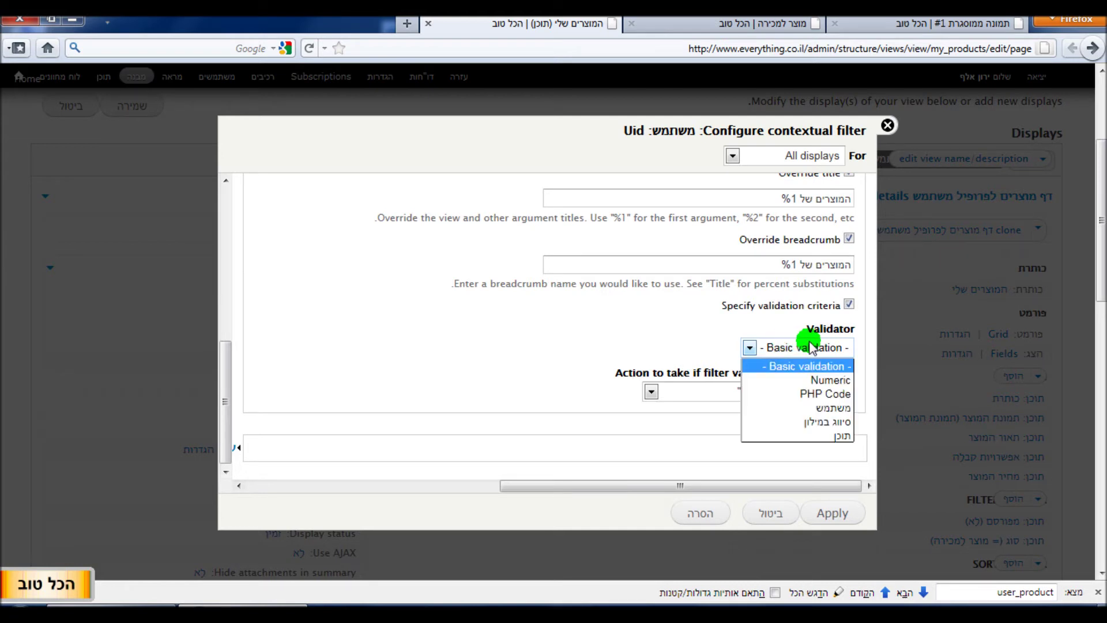
click(802, 408)
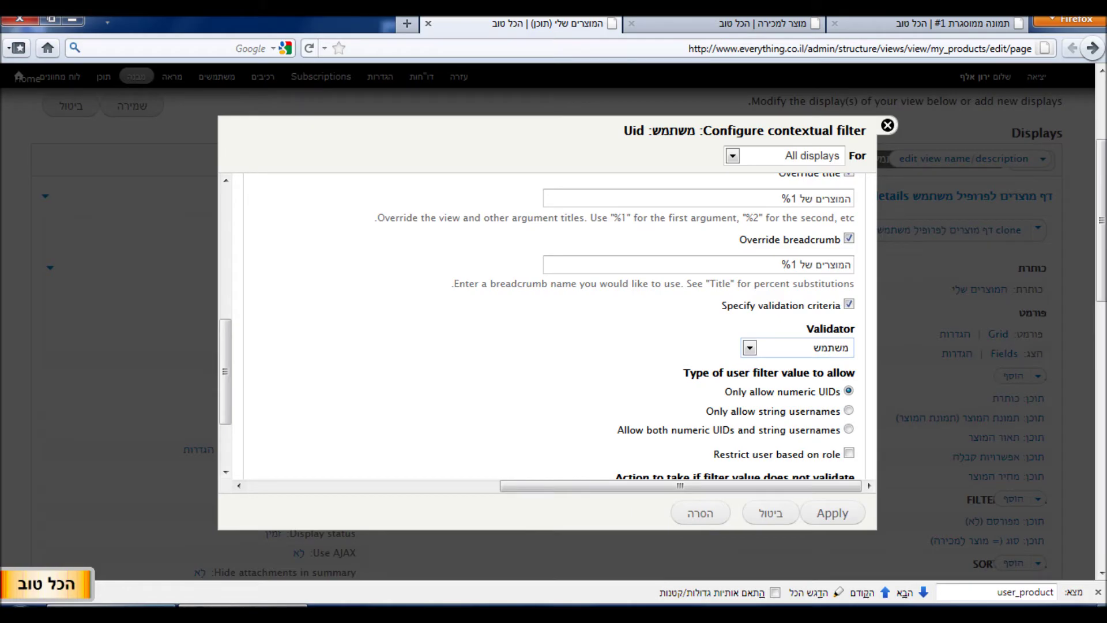
Step: In Internet Explorer, test the user videos page with a hyphenated username replacing the numeric user ID in its URL, and return
key(alt+Tab)
click(206, 42)
click(206, 42)
double_click(205, 42)
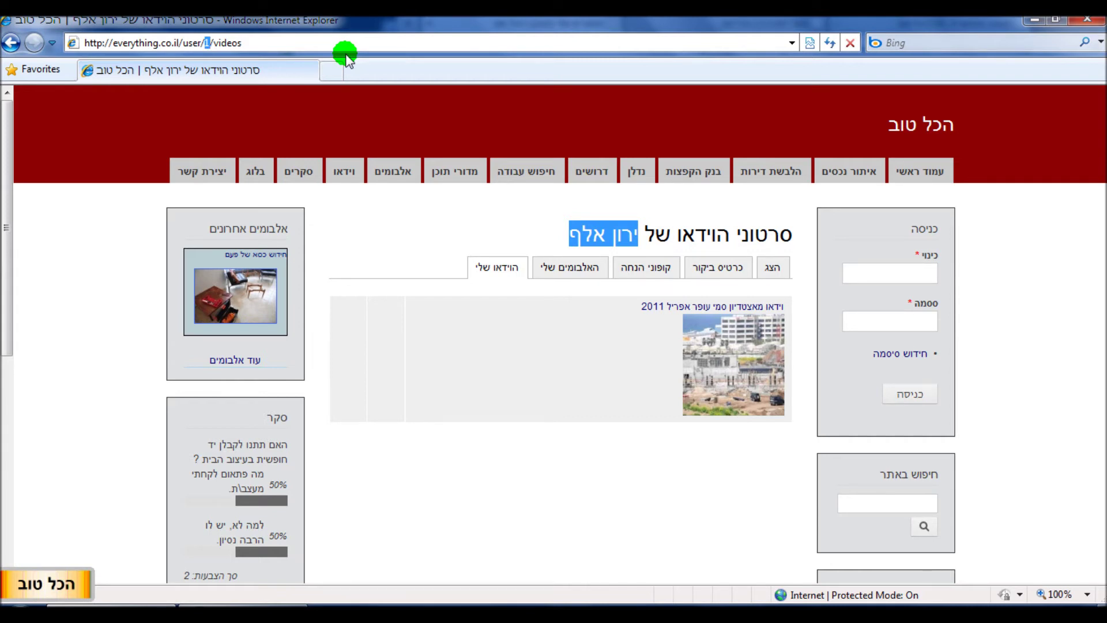
text(')
text(ירון-א)
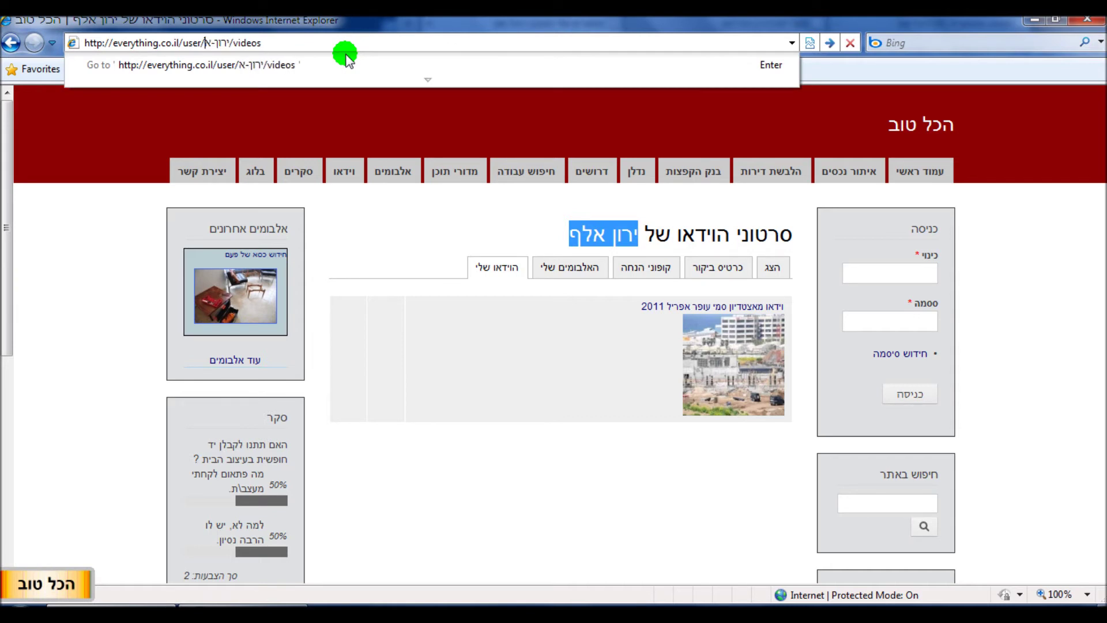
text(לף)
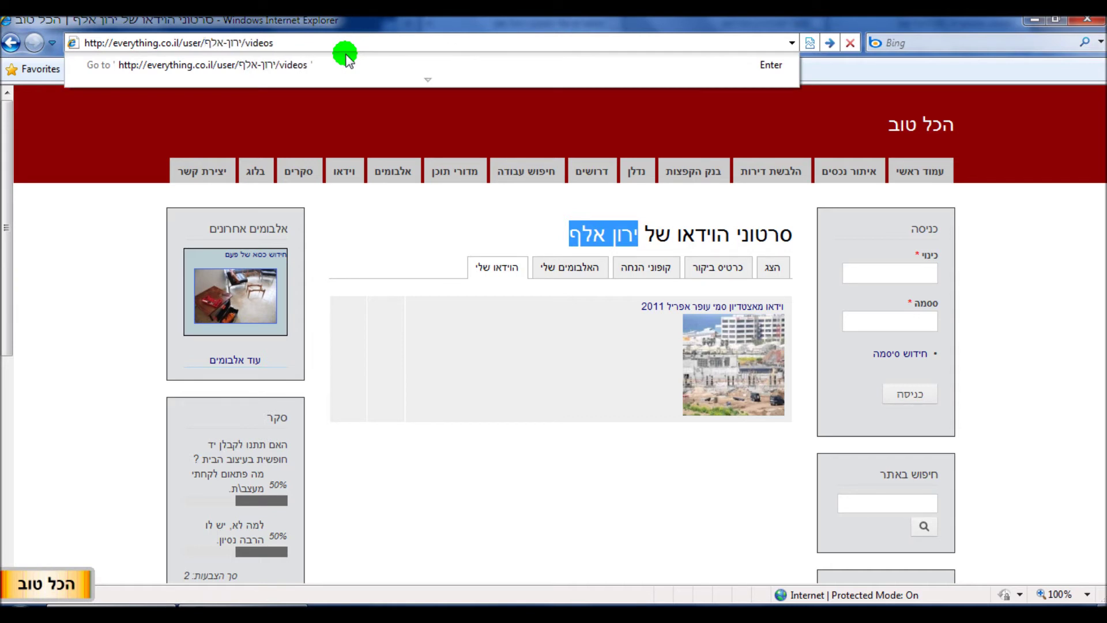
key(Return)
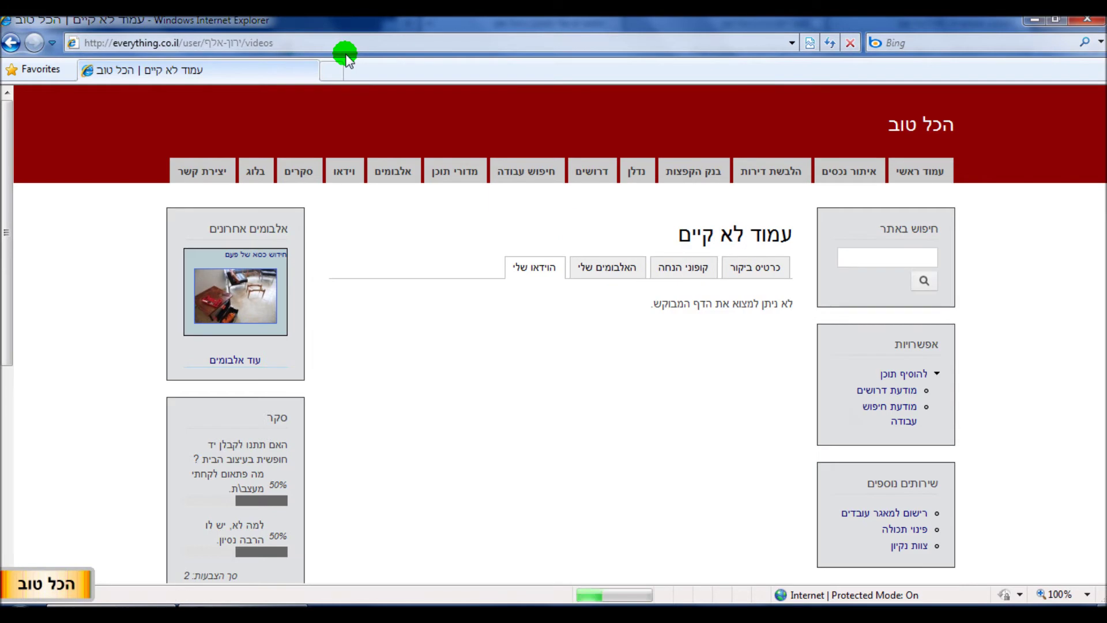
click(11, 43)
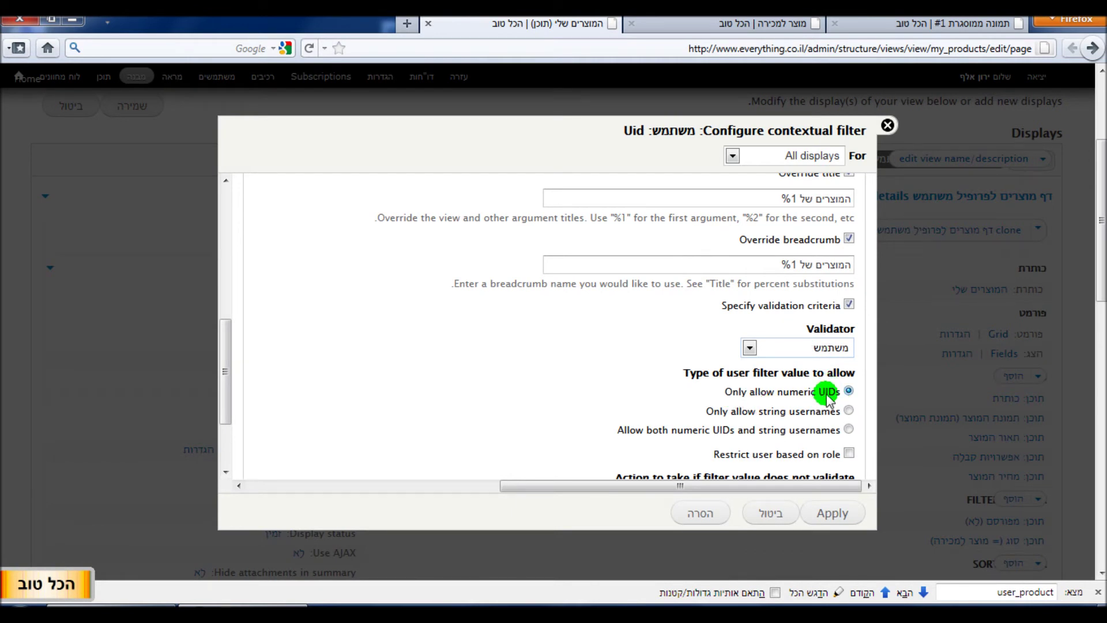
Step: Select Show "Page not found" as the action to take if the Uid filter value does not validate
scroll(847, 394, down, 2)
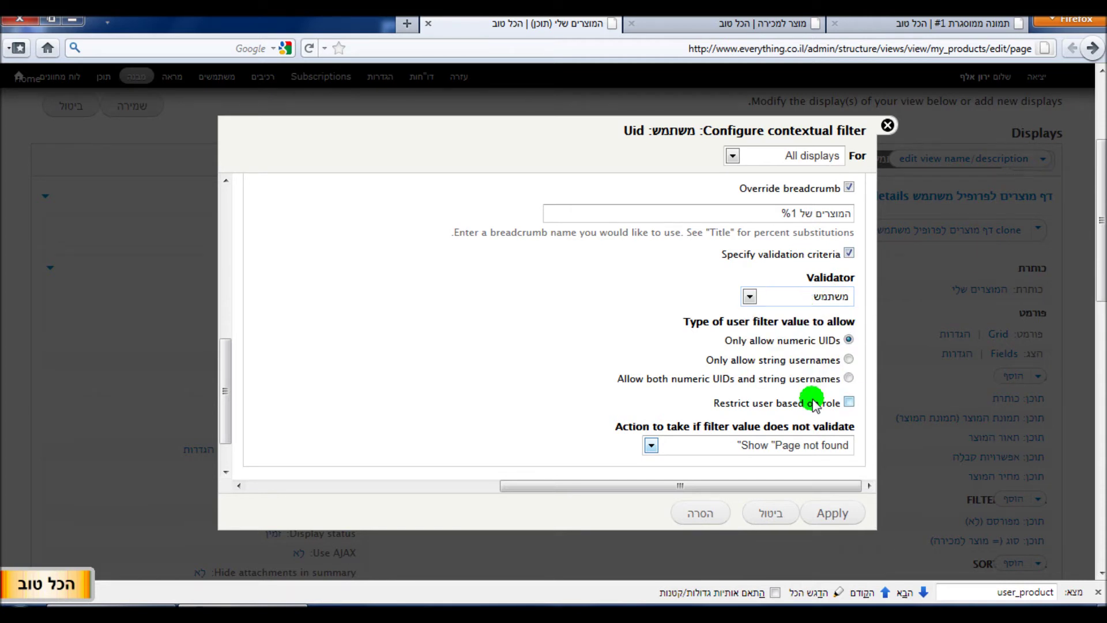
click(757, 456)
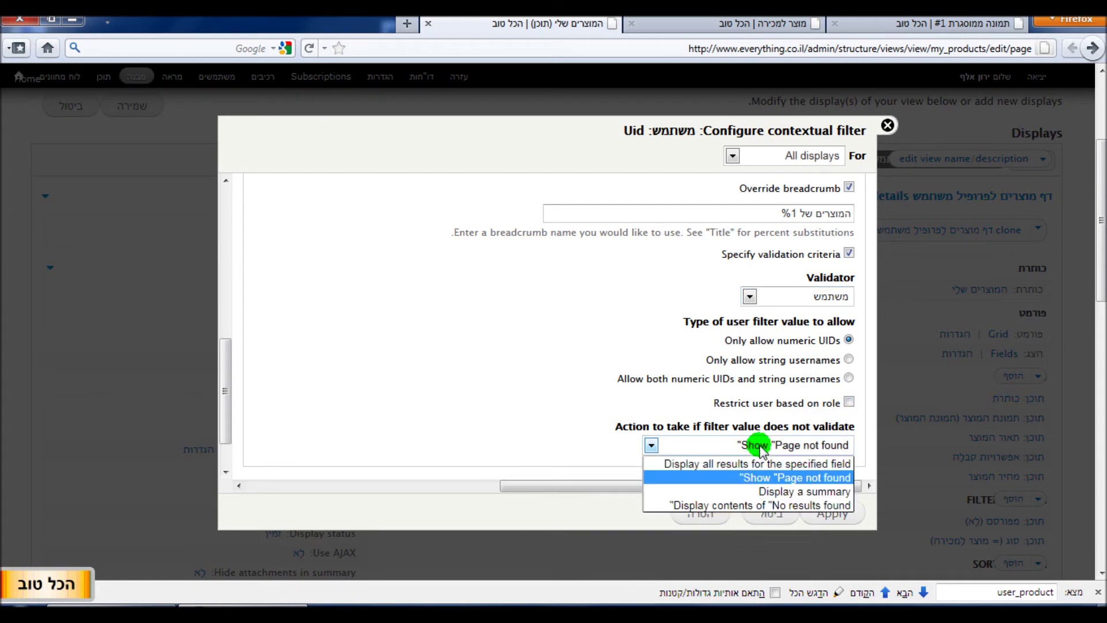
click(785, 477)
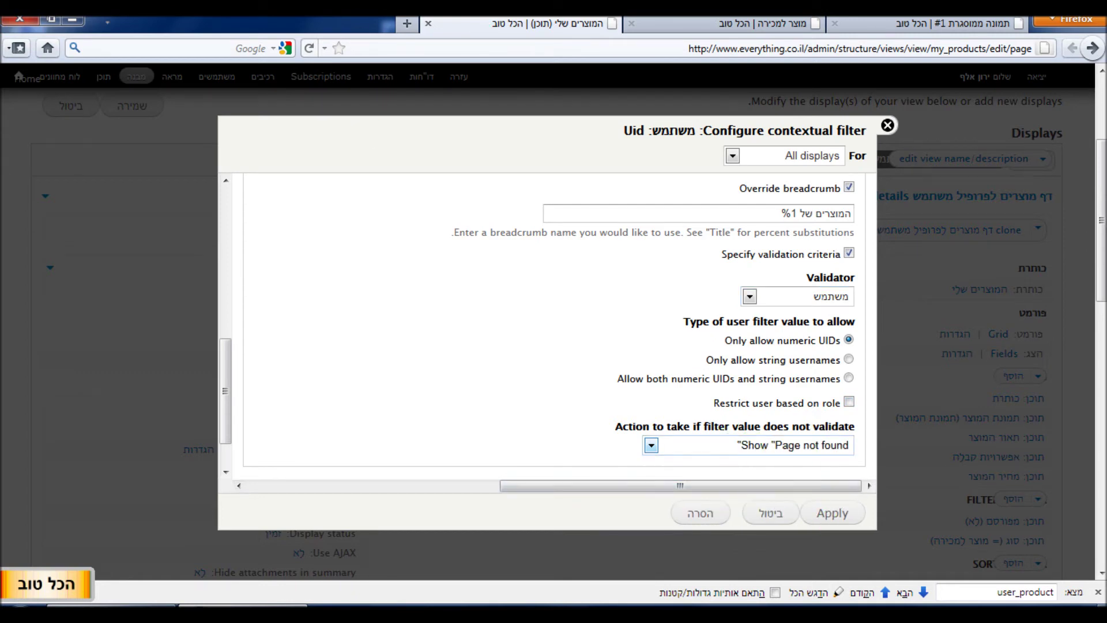
Step: Review the videos page's response to the username URL in Internet Explorer, and apply the Uid filter configuration in Firefox
click(201, 605)
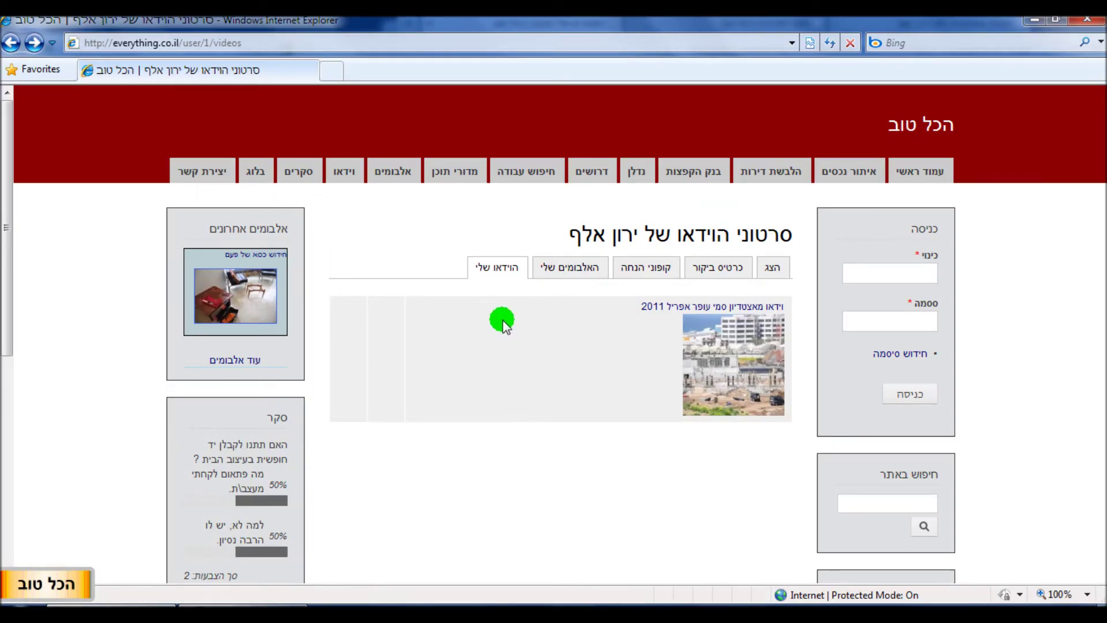
right_click(504, 318)
click(539, 219)
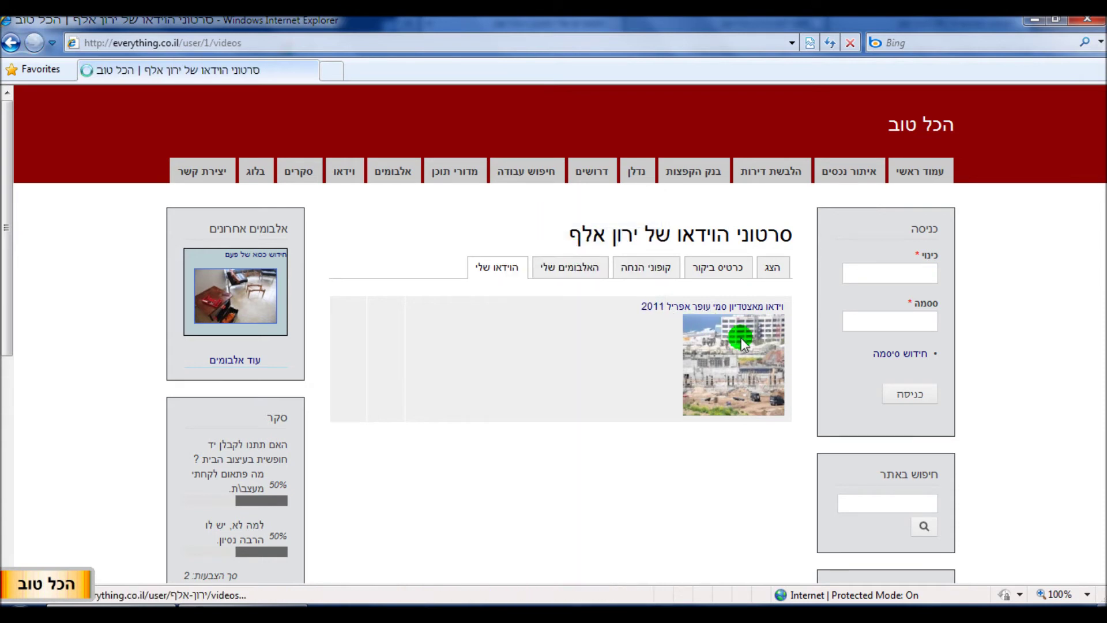
triple_click(757, 309)
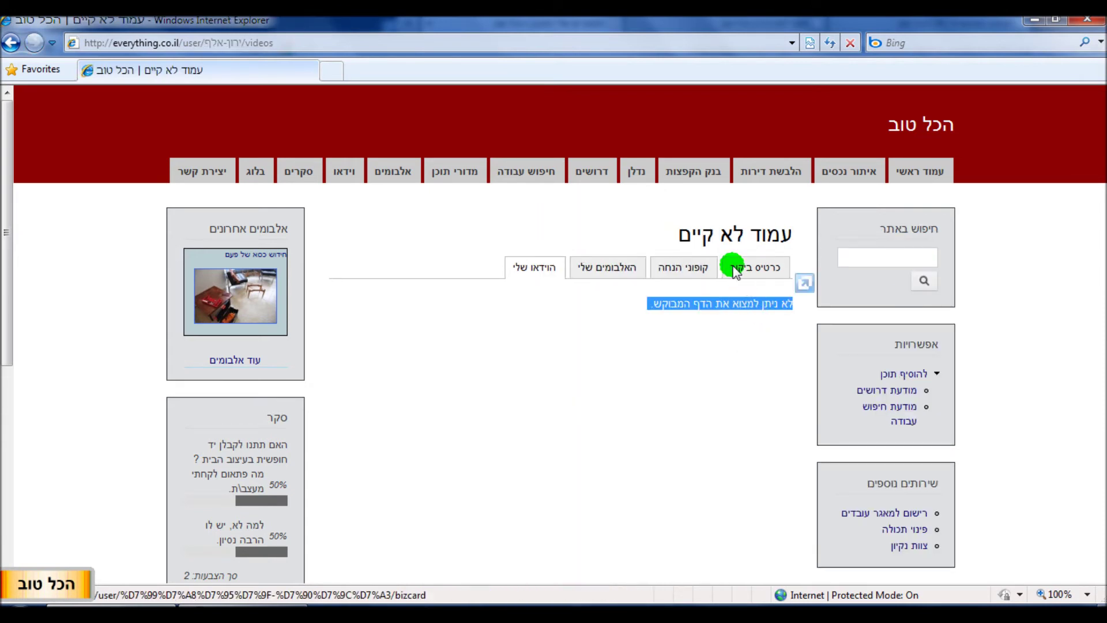
triple_click(728, 235)
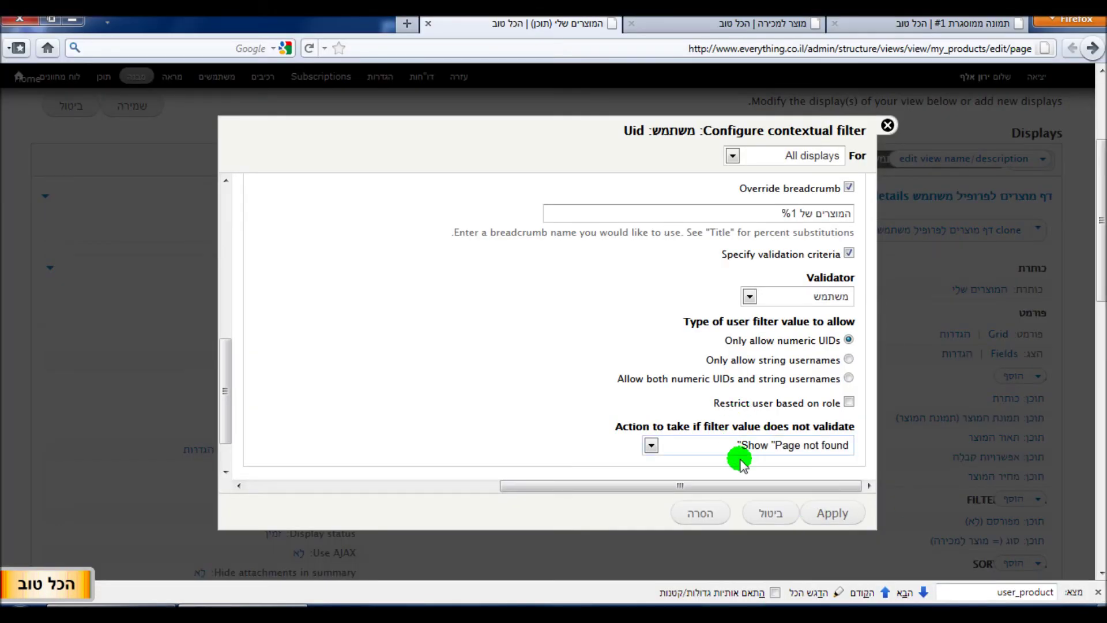
mouse_move(755, 493)
mouse_down()
mouse_move(672, 487)
mouse_move(756, 489)
mouse_up()
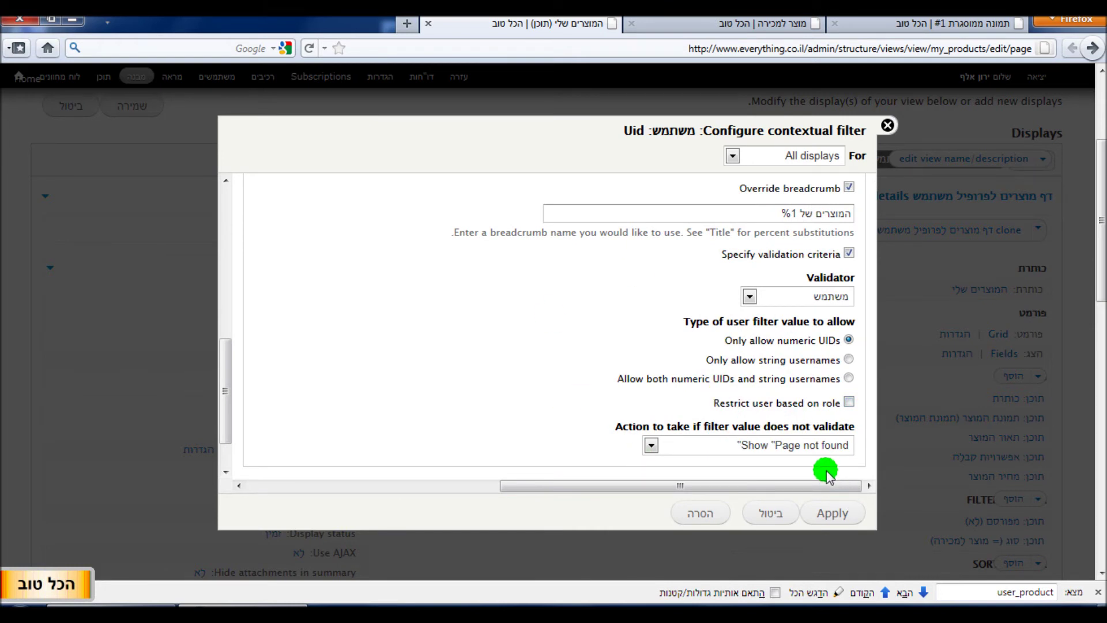
click(829, 514)
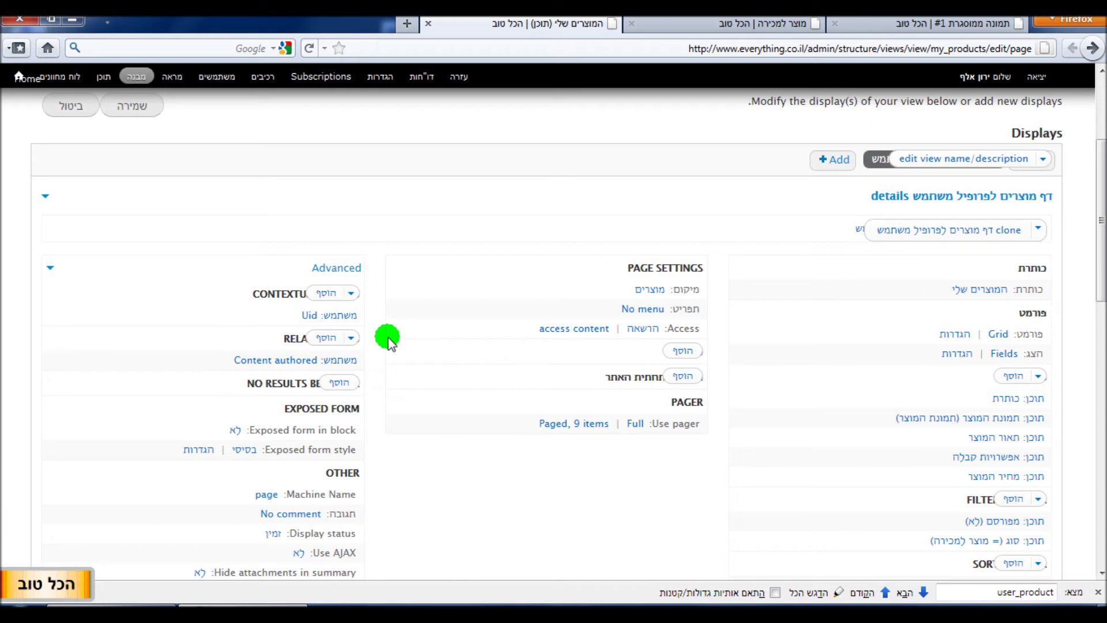
Step: Check the content type filter criterion without changing it, and save the my_products view
double_click(285, 294)
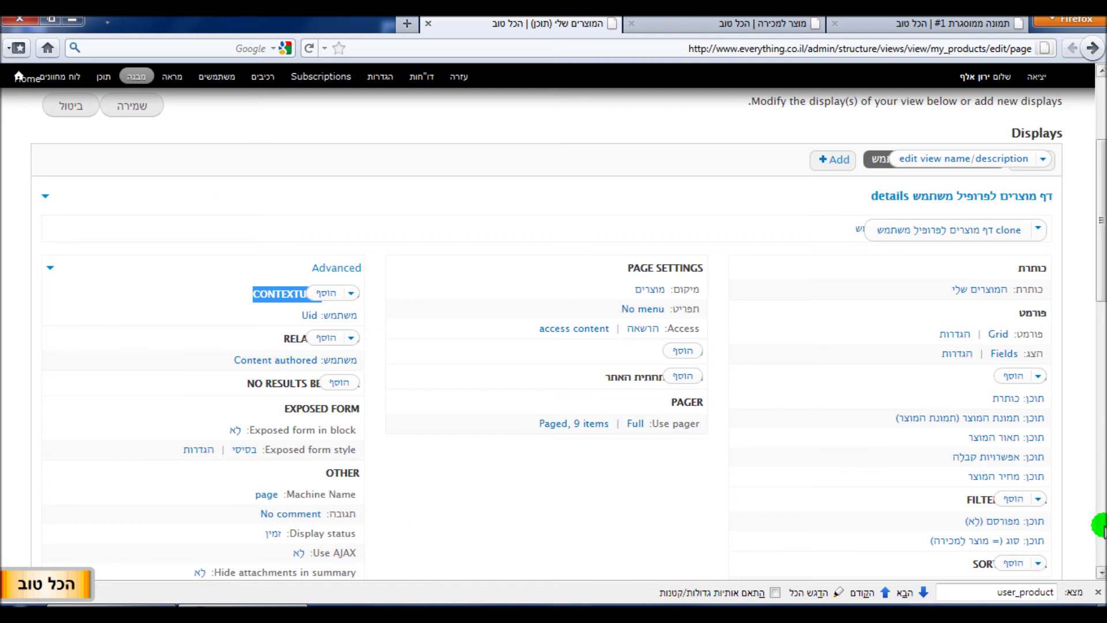
click(954, 543)
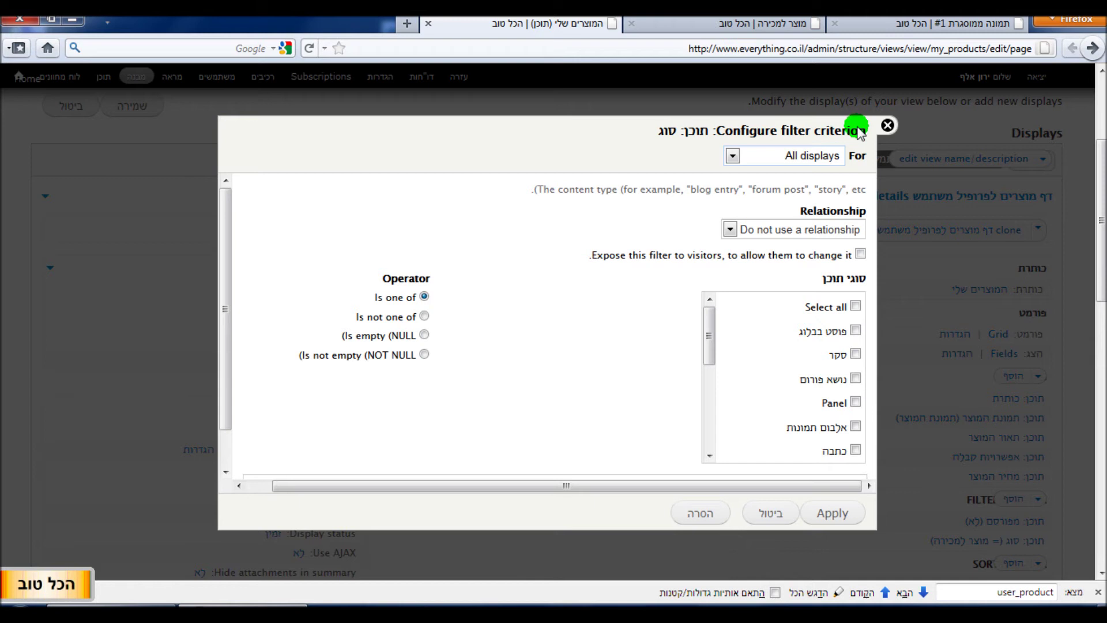
click(888, 125)
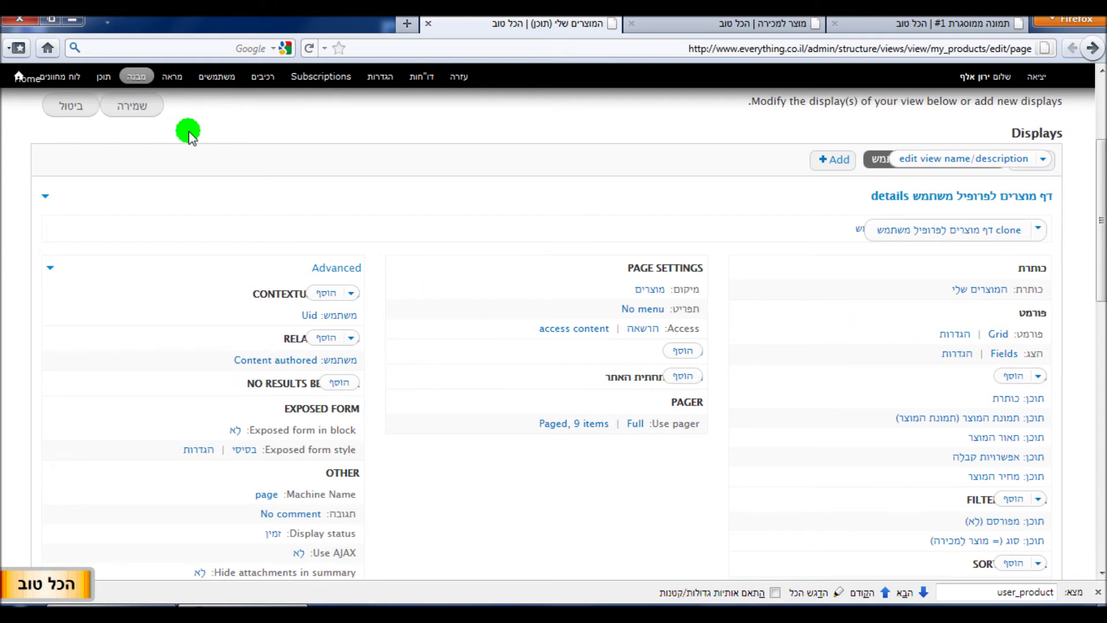
click(136, 106)
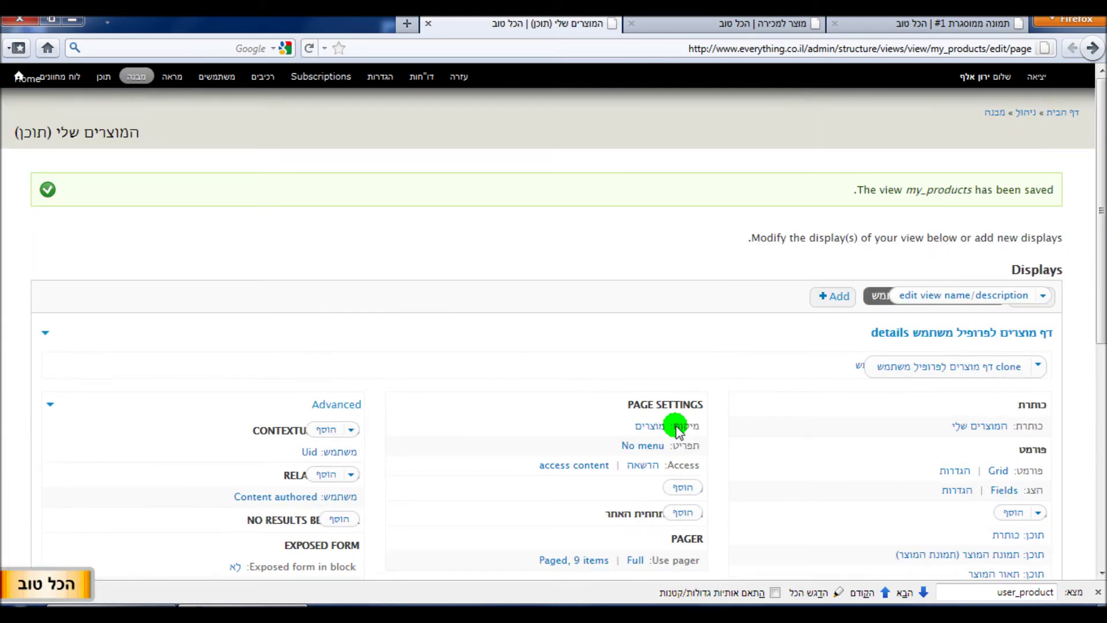
Step: Try to preview the view with %1 as the contextual filter value
scroll(676, 426, down, 10)
click(676, 452)
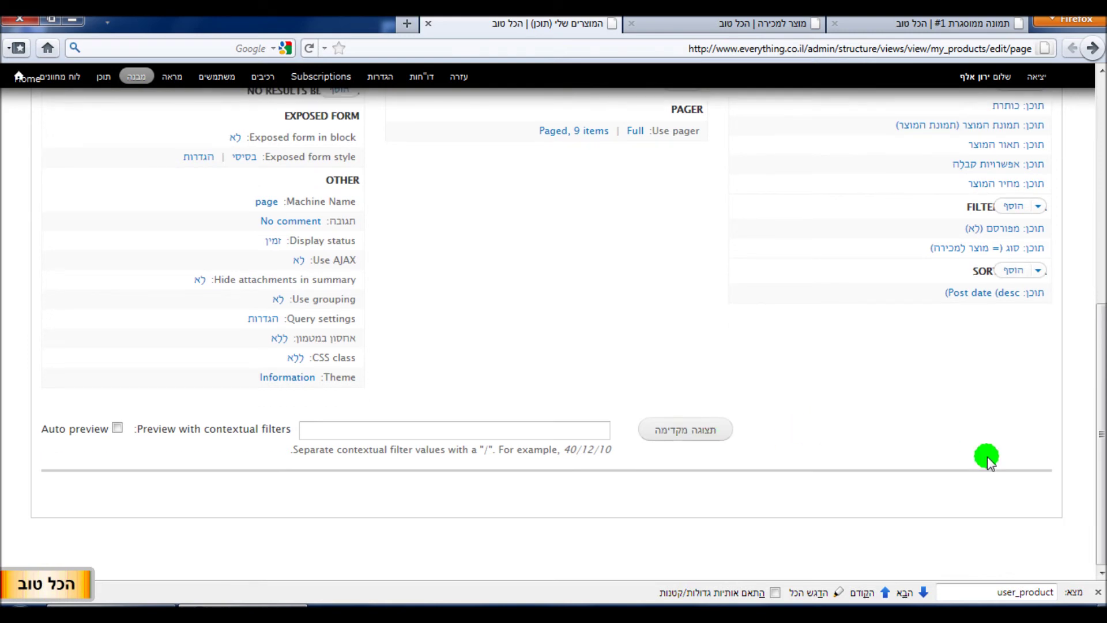
scroll(633, 427, up, 12)
scroll(633, 427, down, 10)
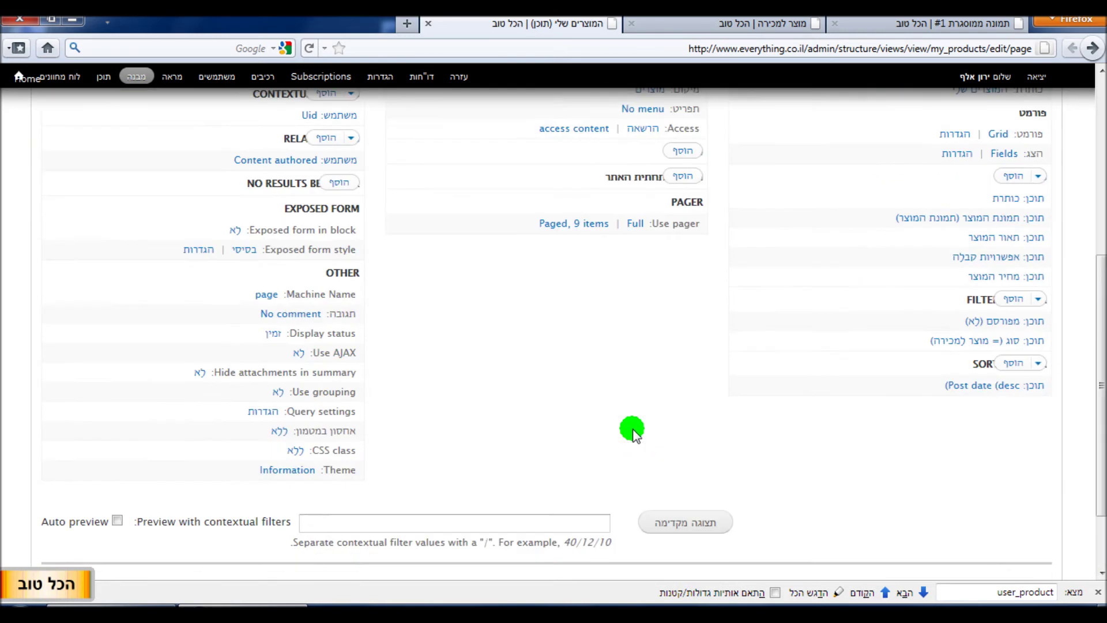
scroll(496, 317, up, 3)
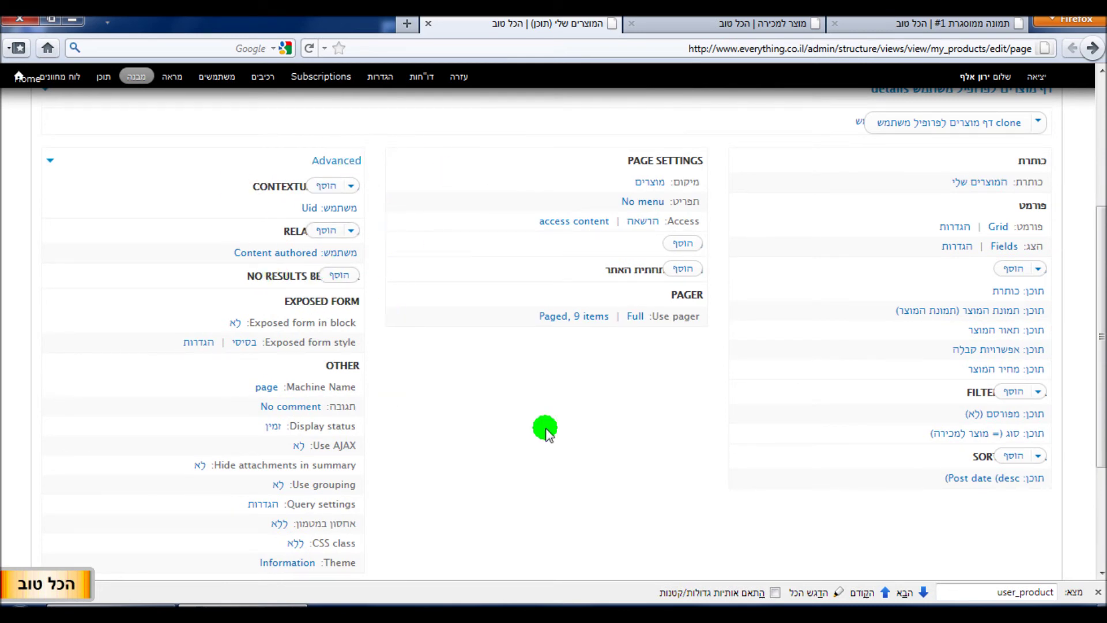
scroll(584, 444, down, 6)
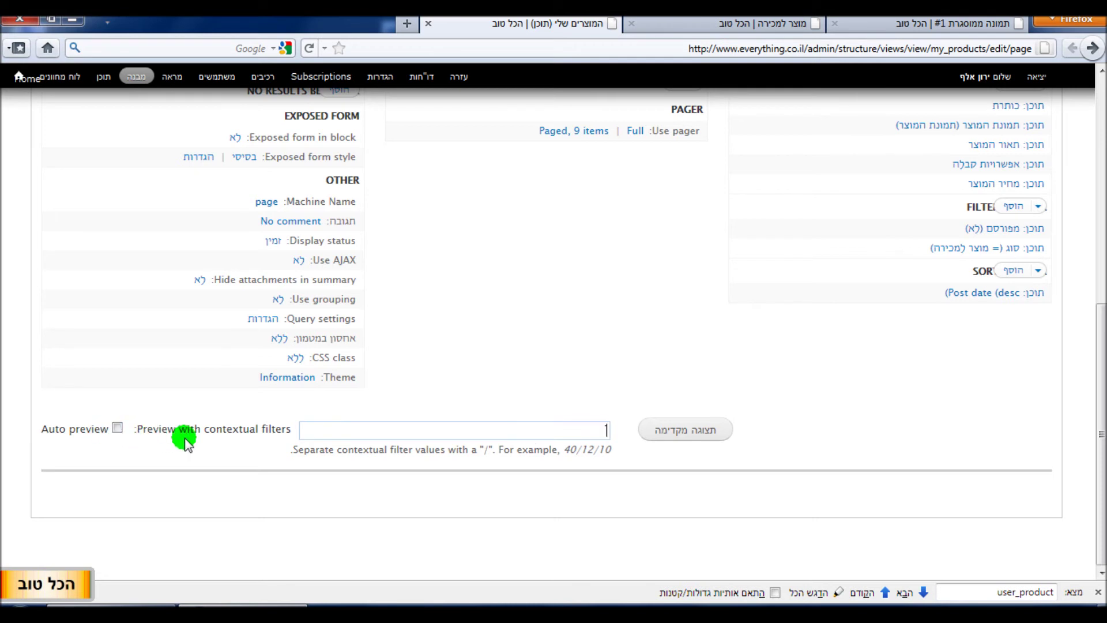
double_click(233, 433)
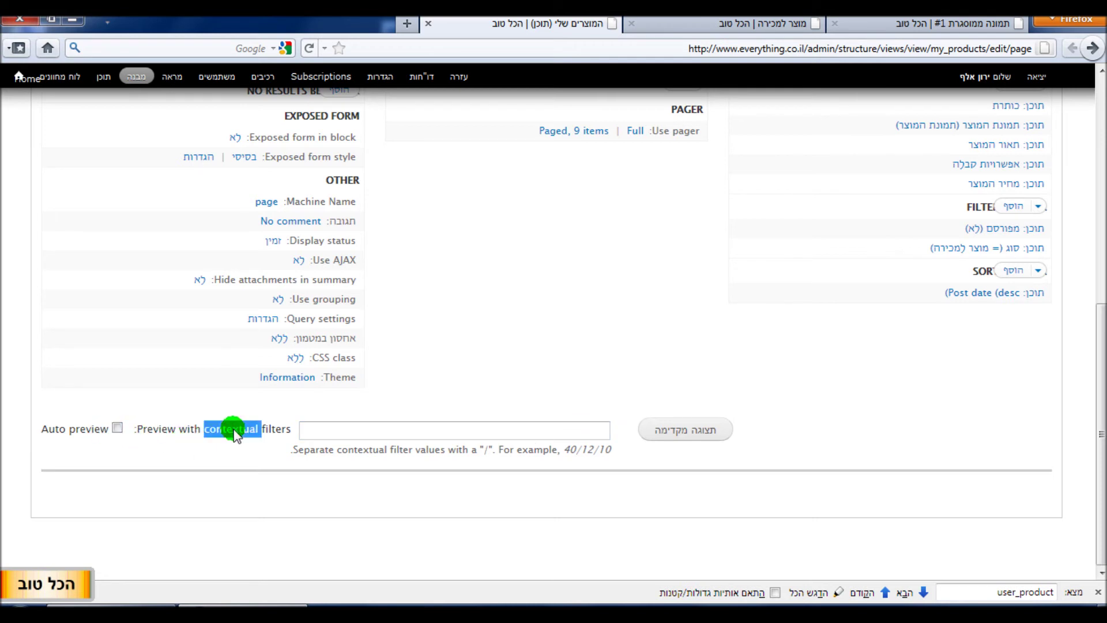
click(327, 433)
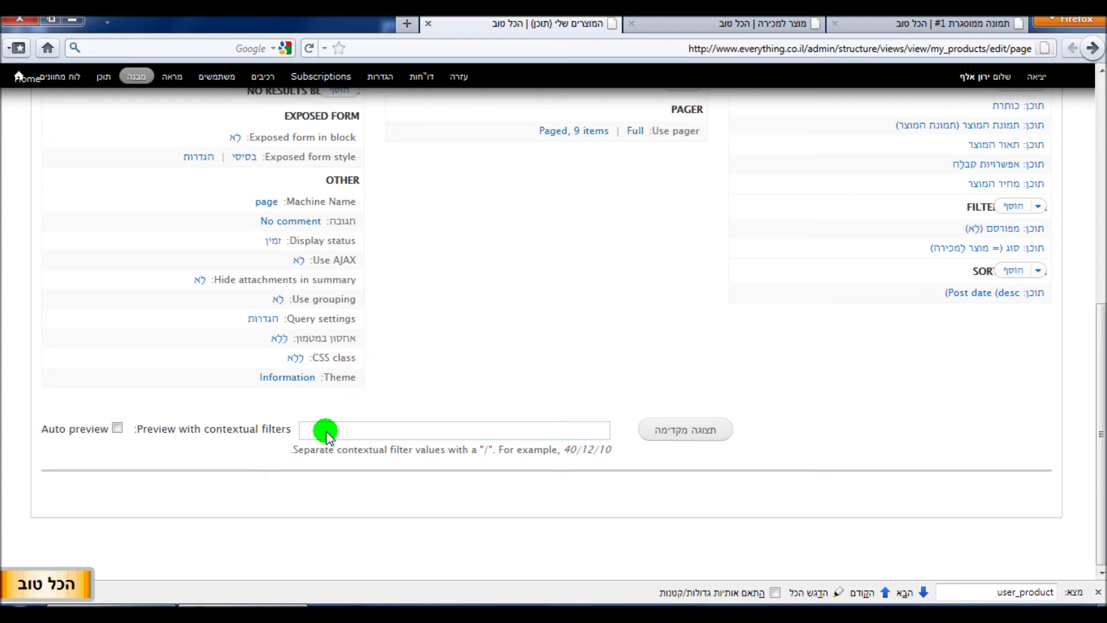
text(%1)
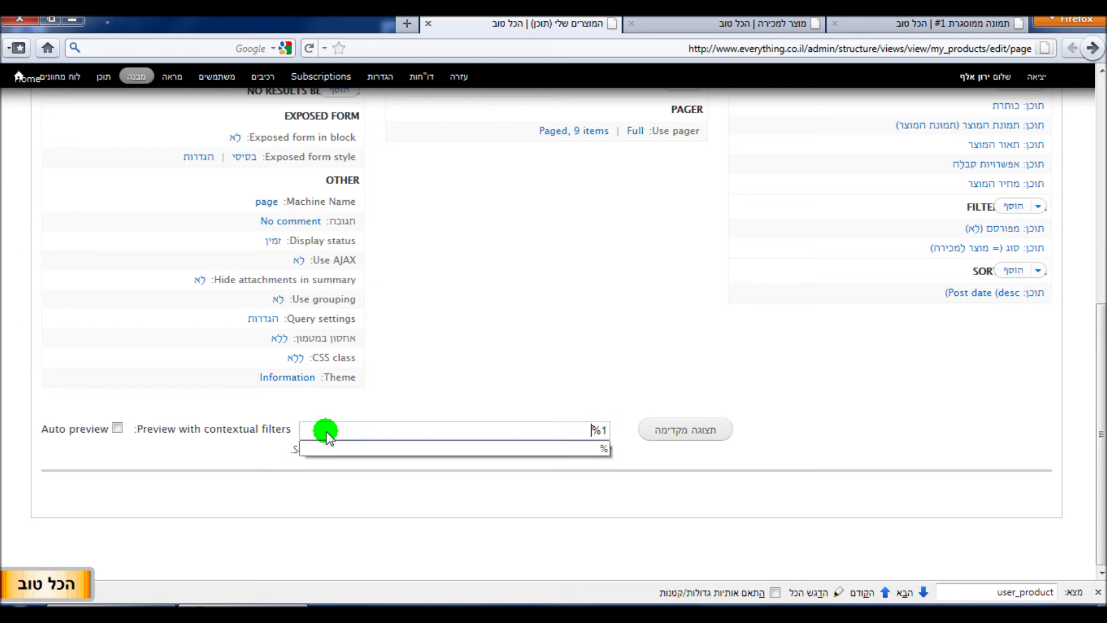
key(Return)
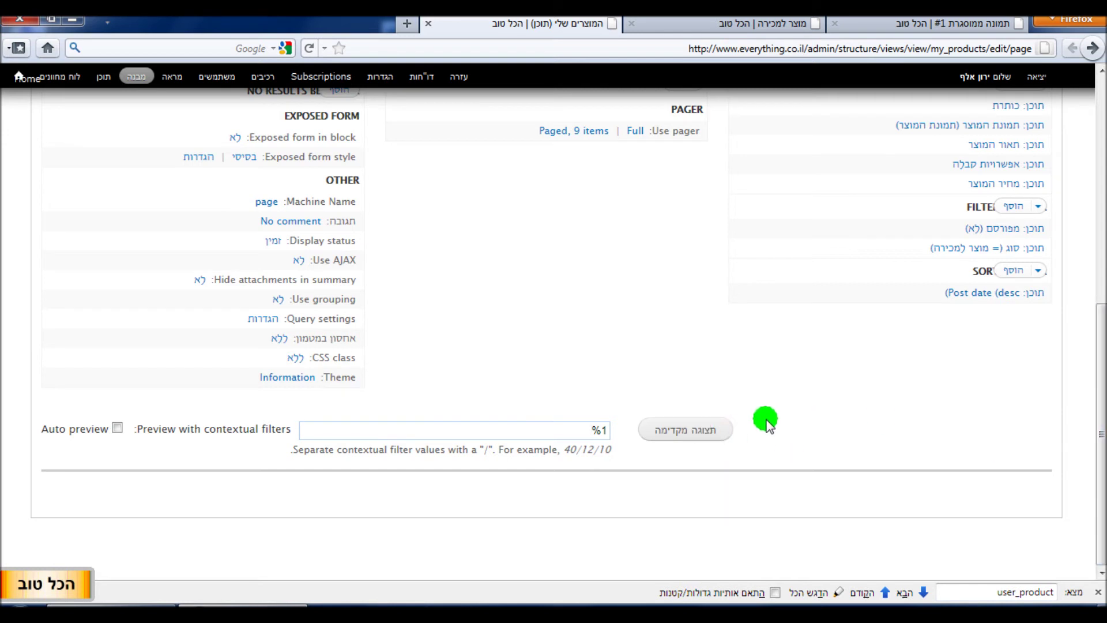
click(701, 431)
Step: Preview the view with all as the contextual filter value
click(600, 430)
text(%)
double_click(571, 431)
text(all)
key(Return)
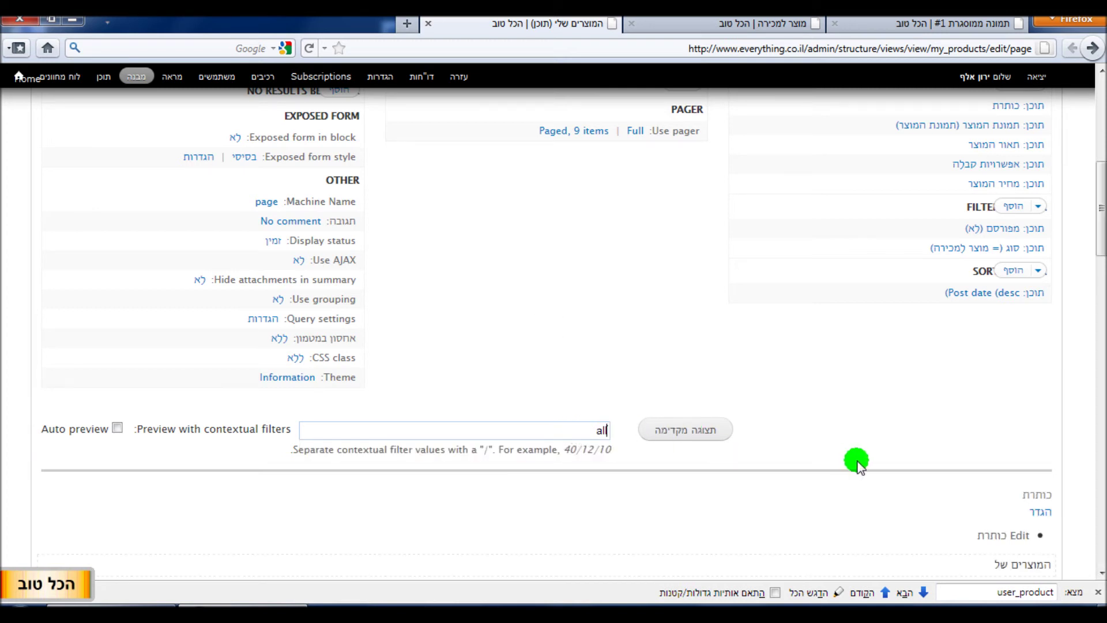
Step: Go back to the user/1/videos page in Internet Explorer to examine its URL structure, and return to the view editor in Firefox
scroll(891, 461, down, 3)
drag(1101, 275, 1102, 168)
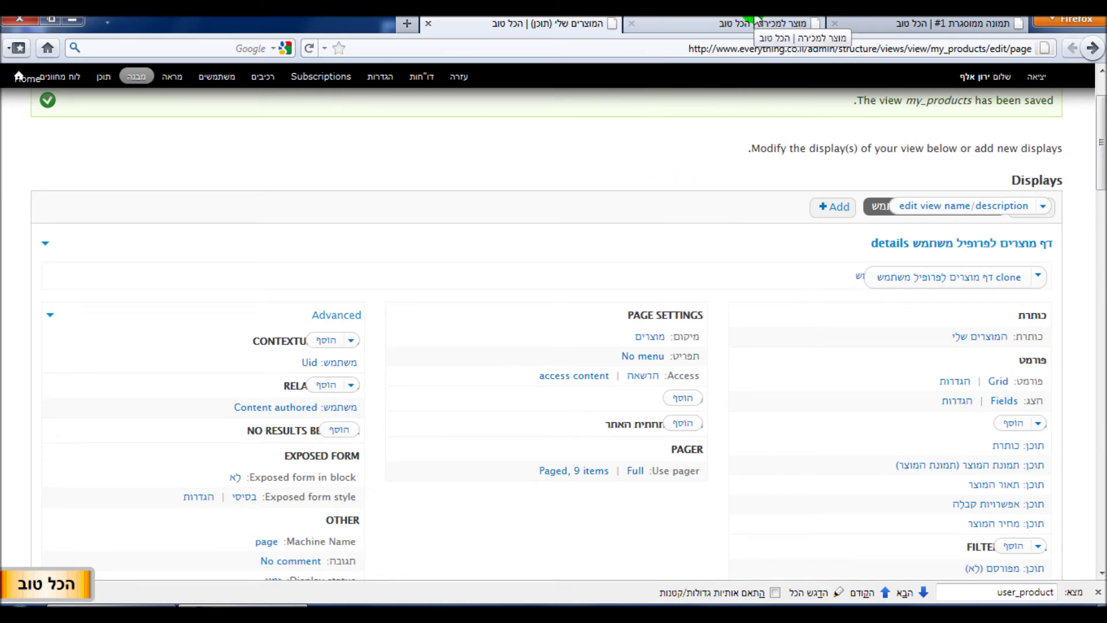
key(alt+Tab)
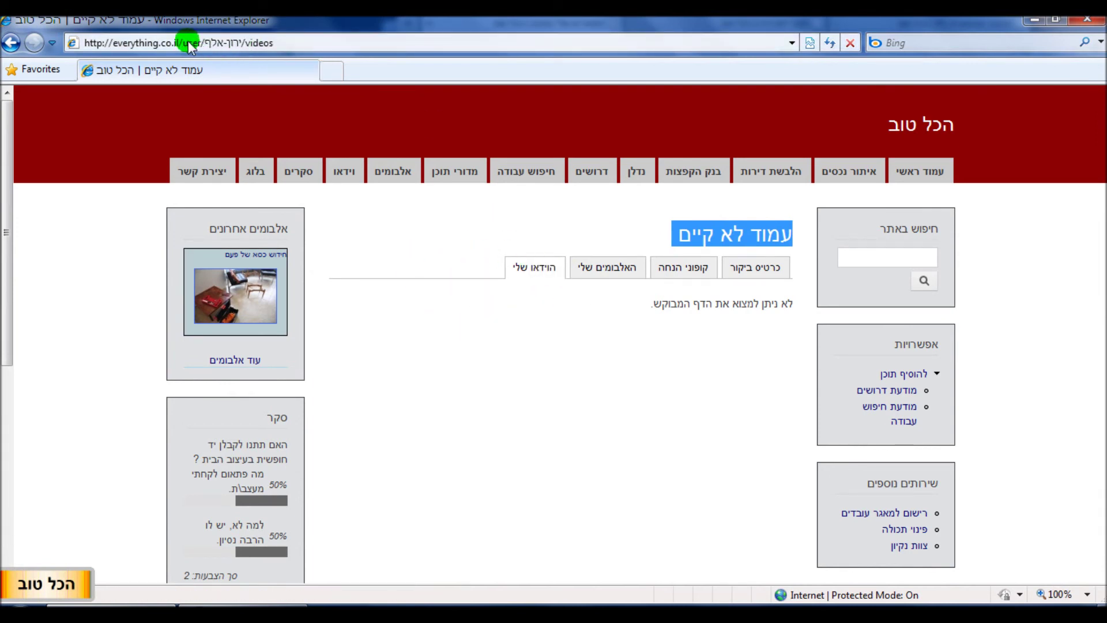
click(10, 44)
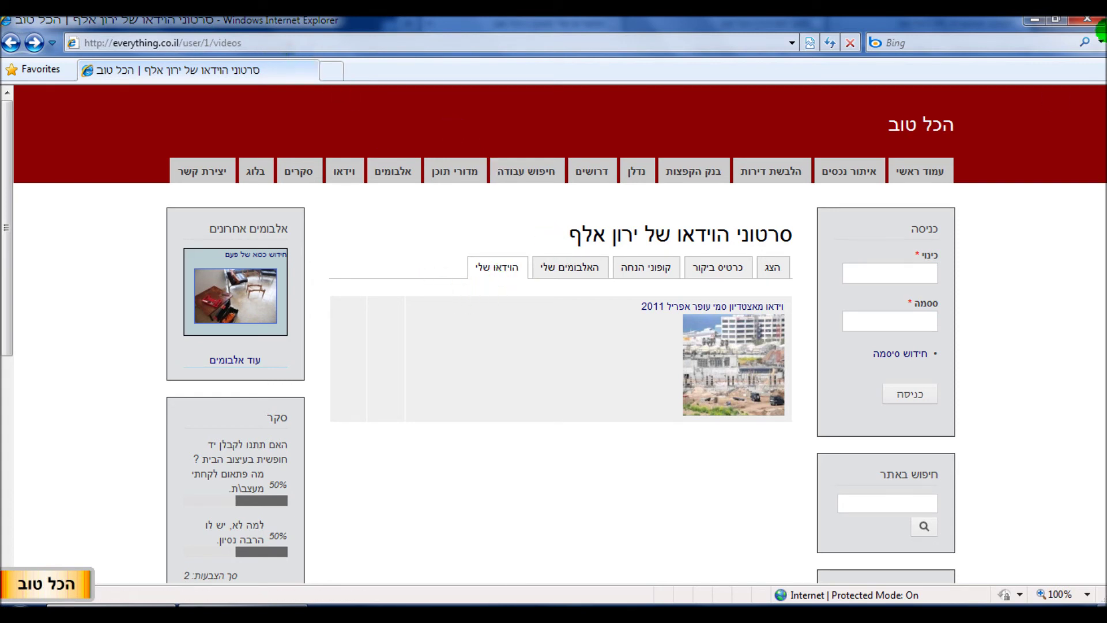
click(1034, 20)
Step: Clear the page display's existing path, checking the videos page's URL in Internet Explorer as a reference
click(659, 341)
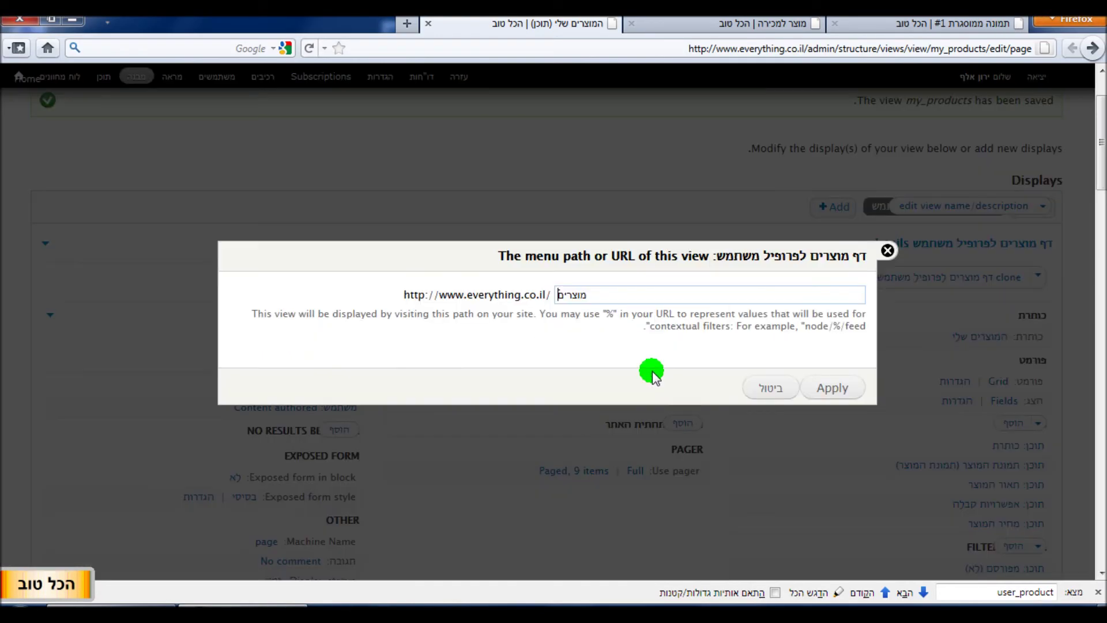
double_click(615, 295)
key(BackSpace)
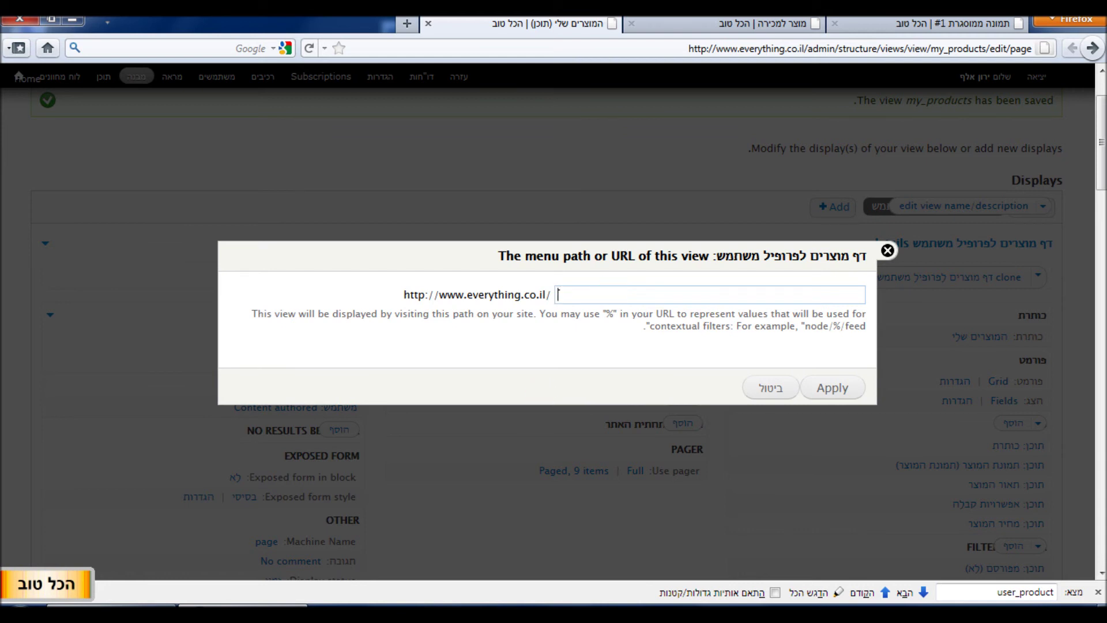
key(alt+Tab)
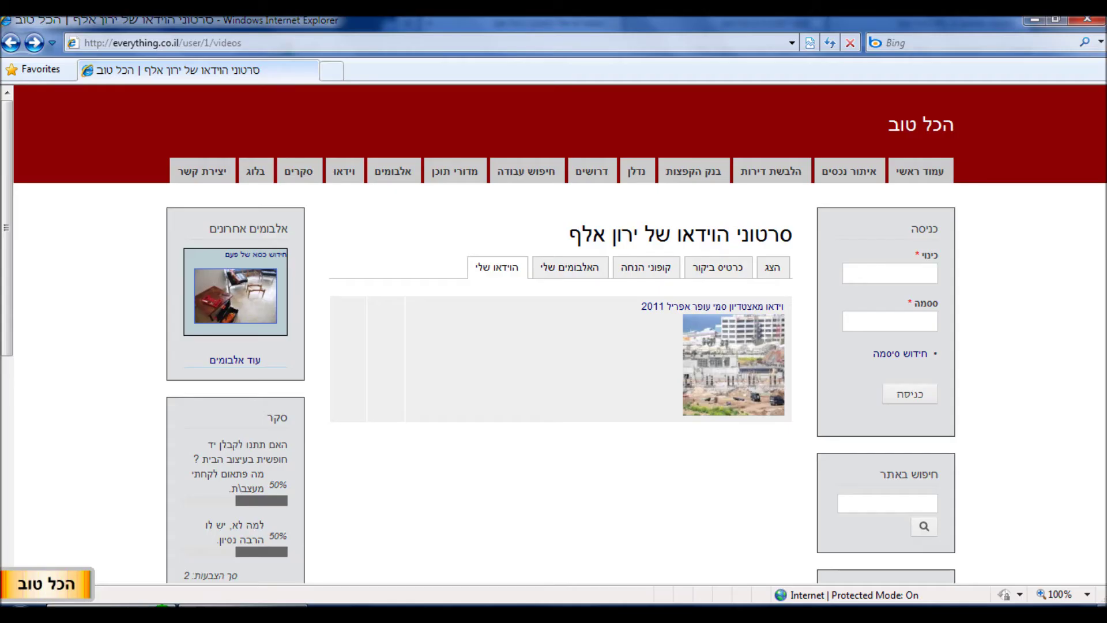
click(203, 42)
click(205, 43)
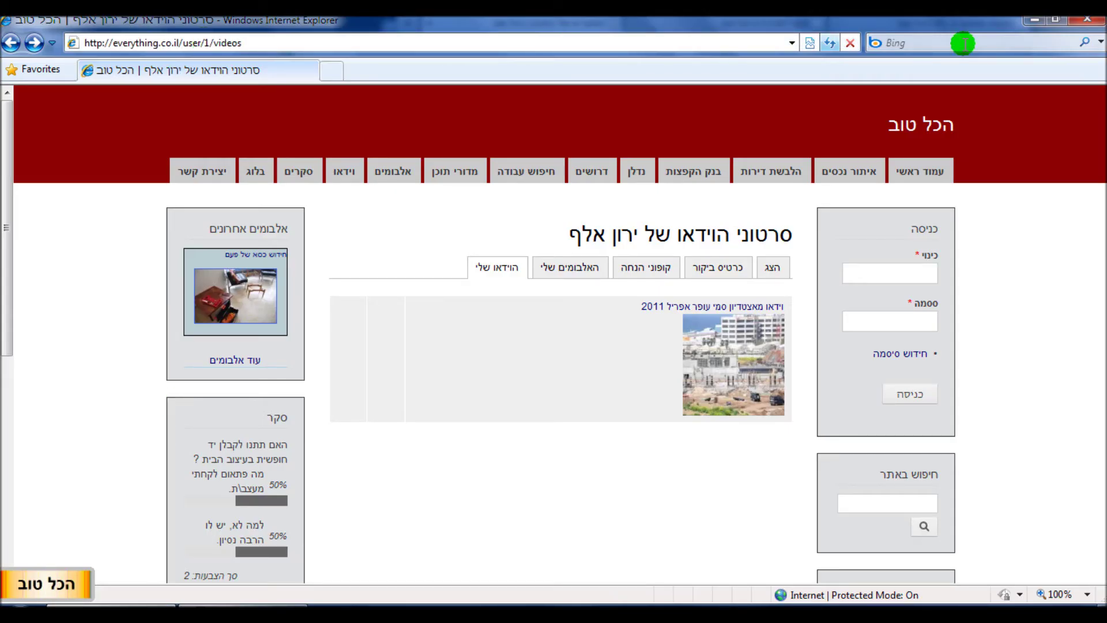
click(1036, 19)
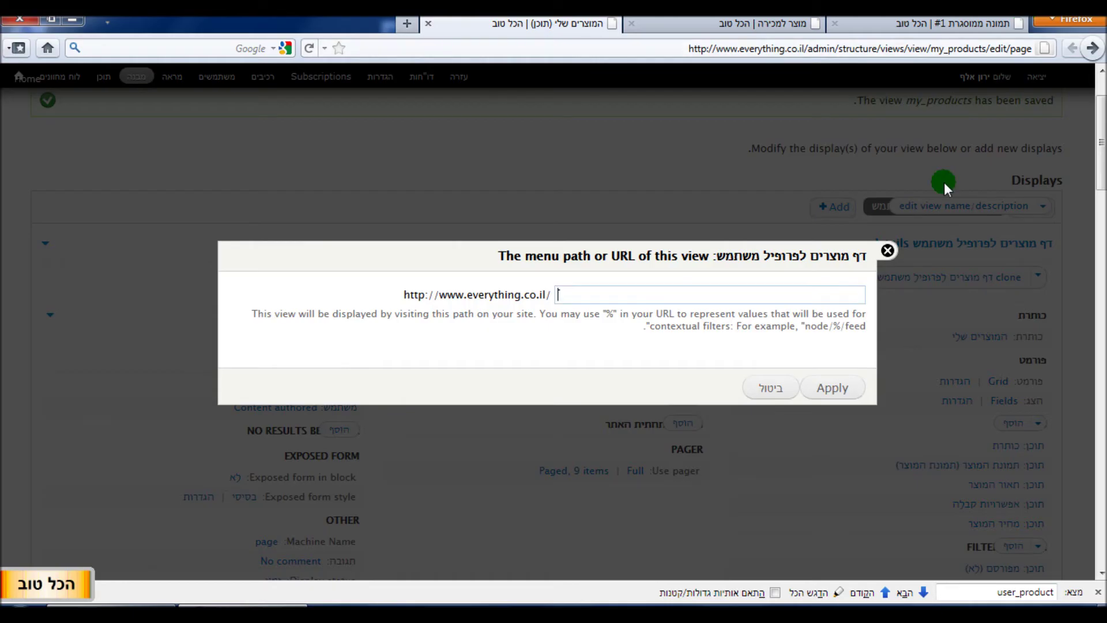
Step: Set the page display's path to user/%/products and apply it
click(765, 295)
text(user)
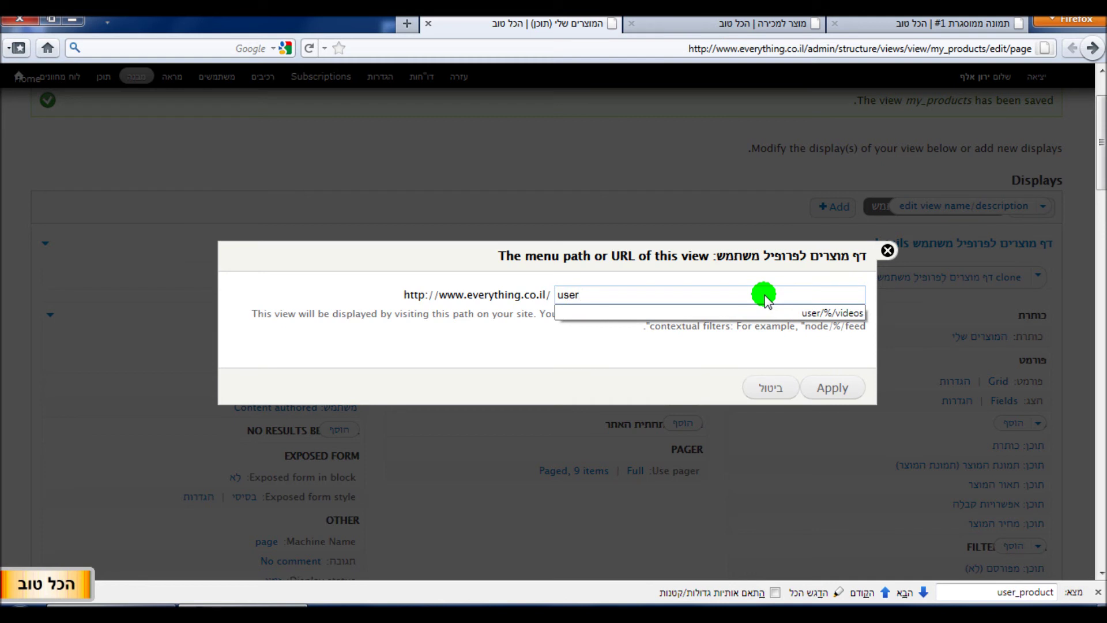
text(/%)
click(512, 295)
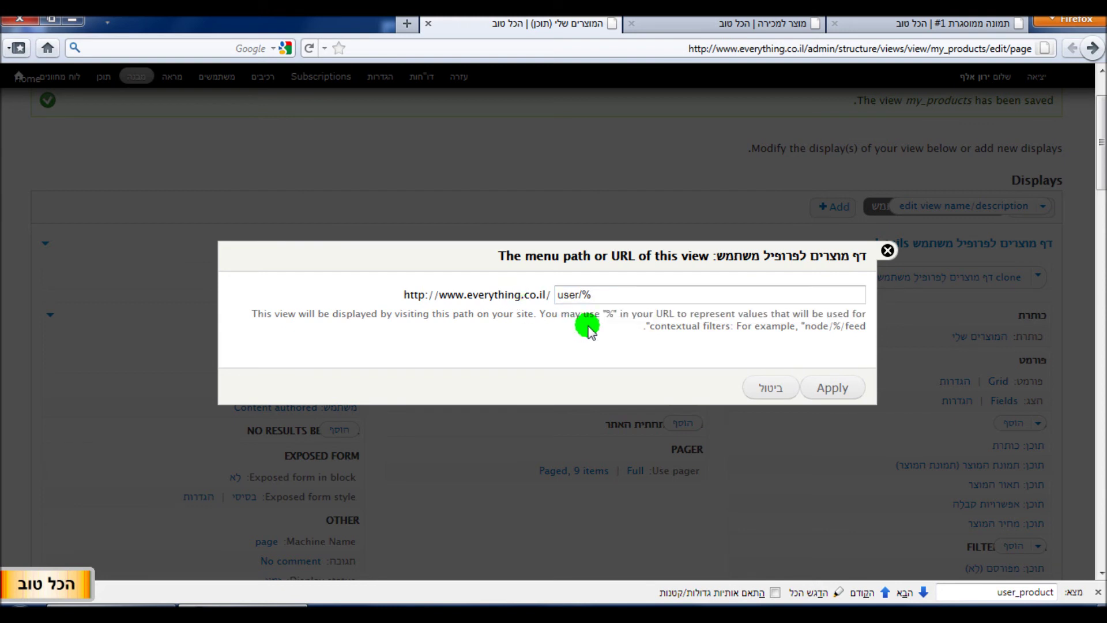
click(614, 294)
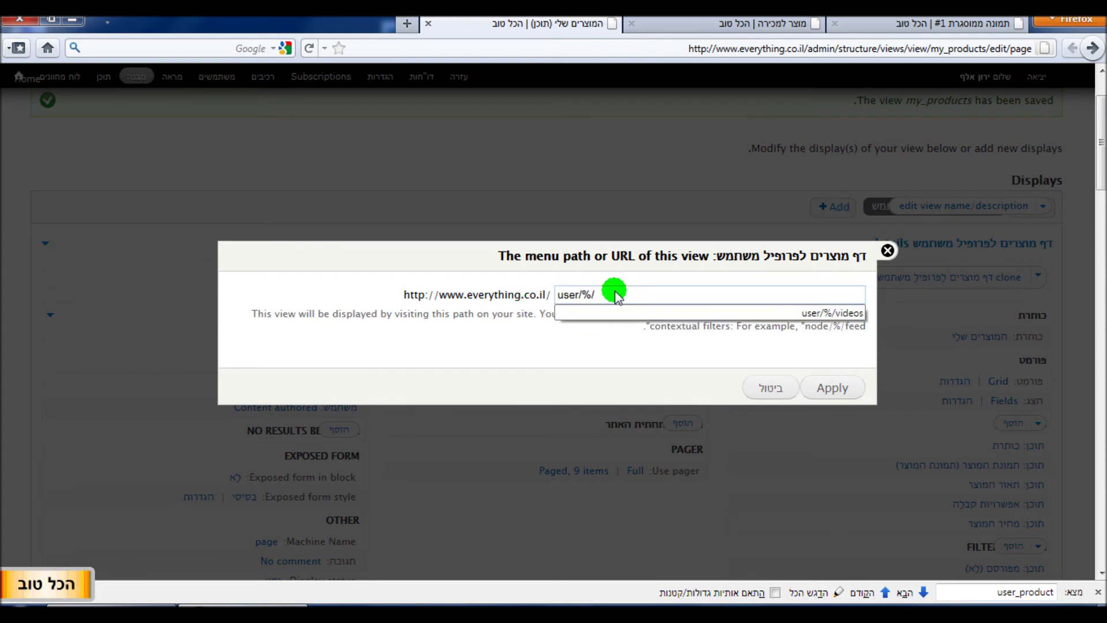
text(products)
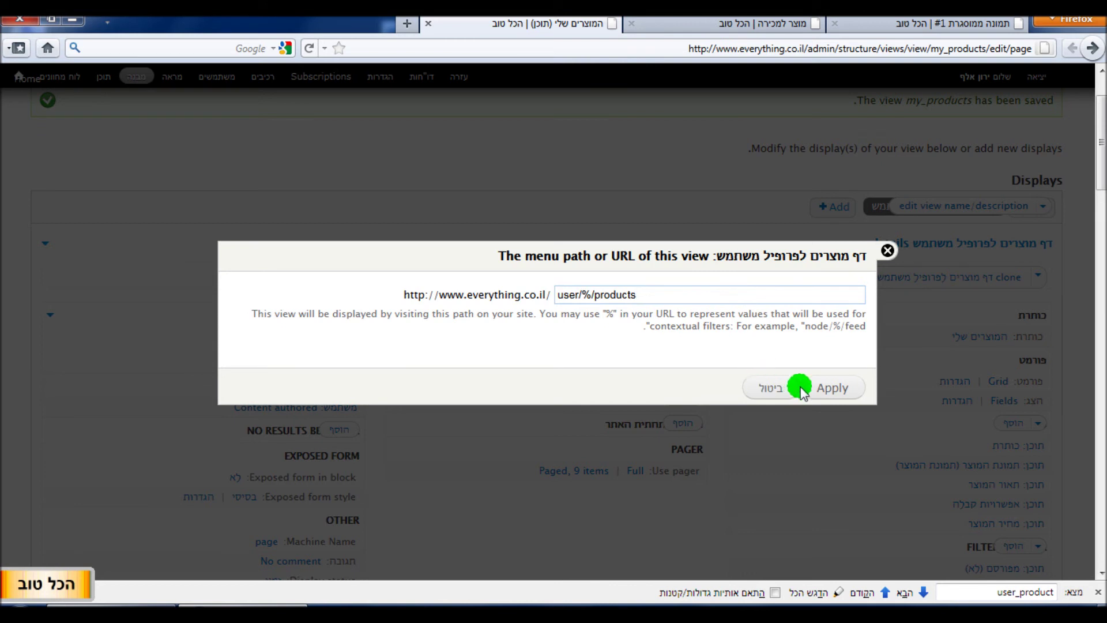
click(822, 389)
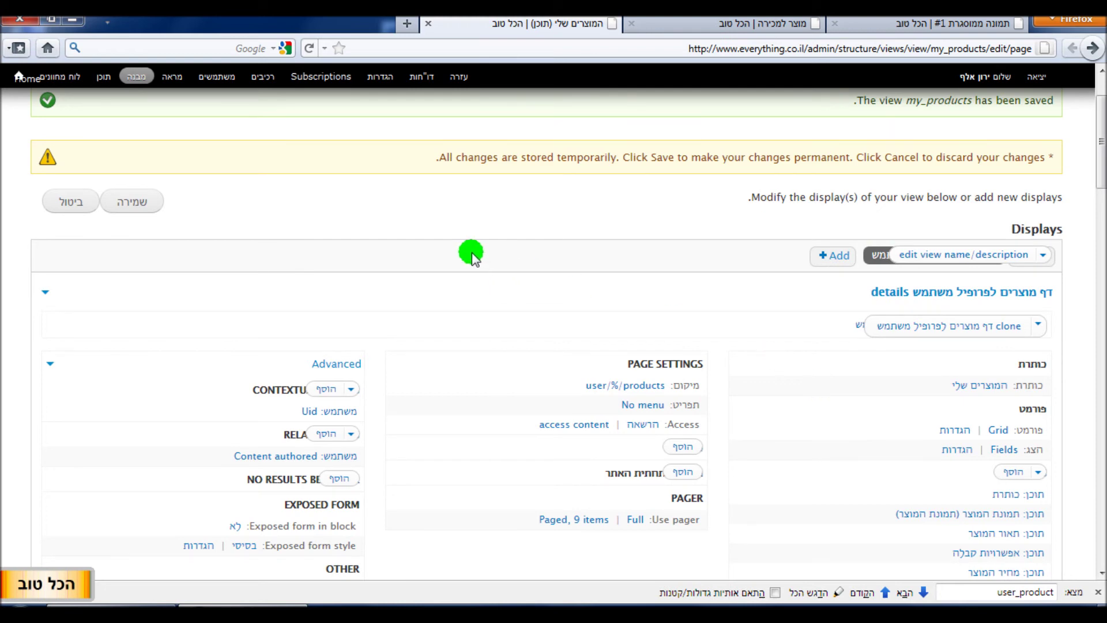
Step: Change the page's menu entry to a Menu tab with the title המוצרים שלי
scroll(576, 311, down, 5)
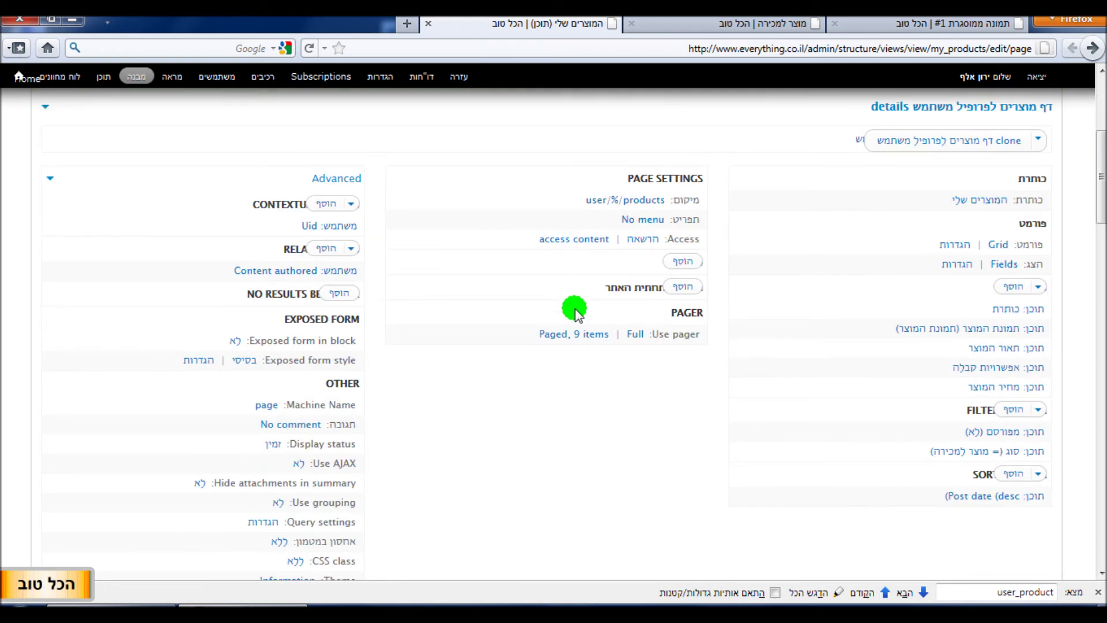
scroll(576, 309, up, 3)
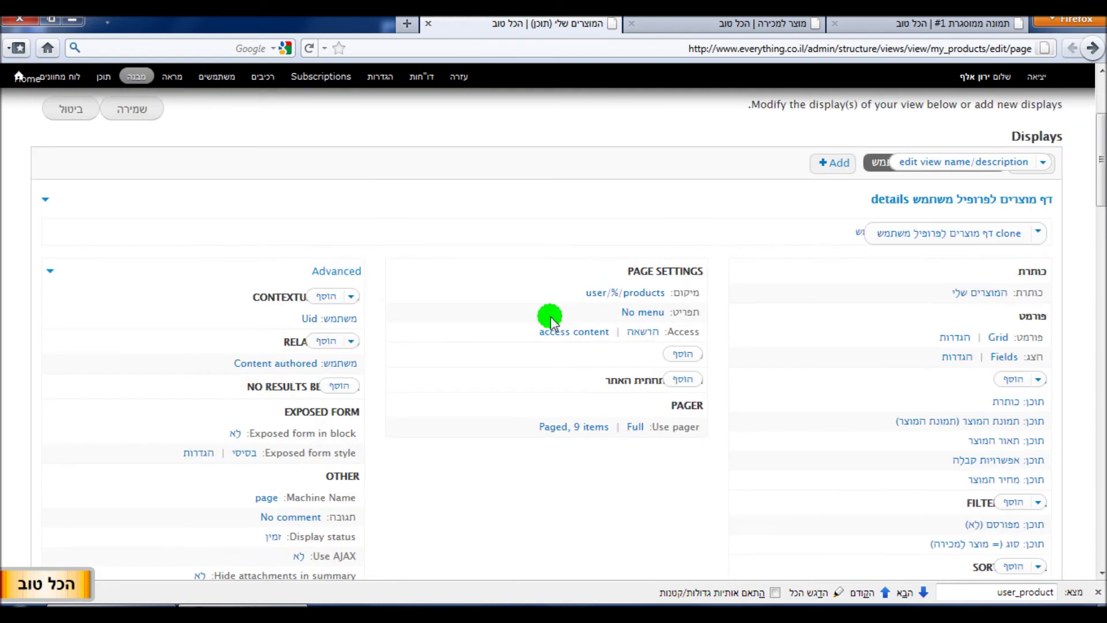
click(649, 314)
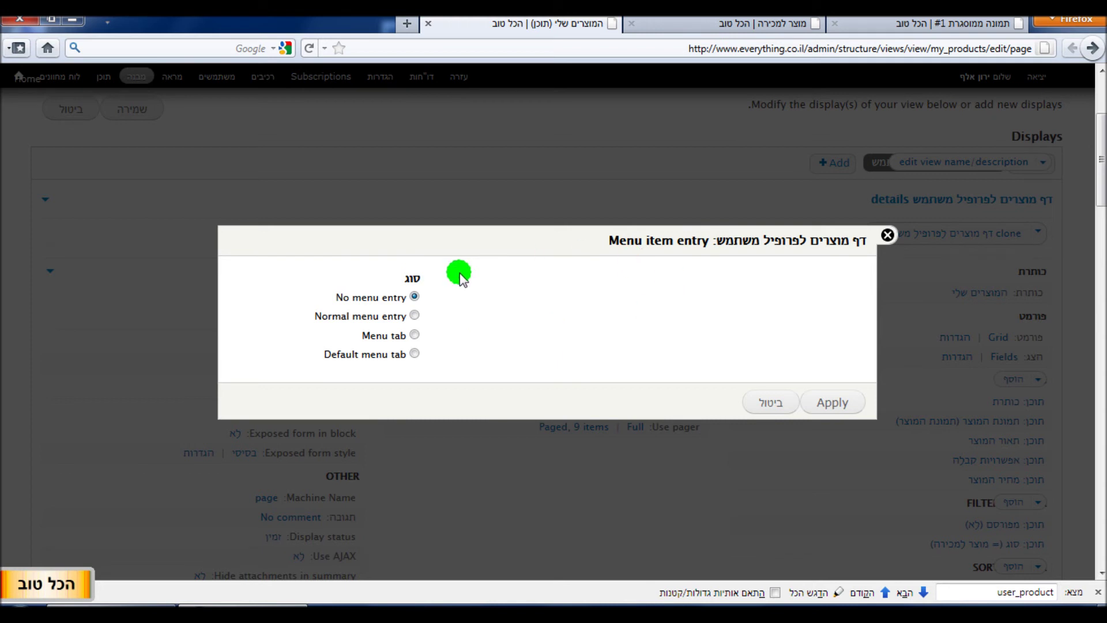
click(414, 336)
click(694, 295)
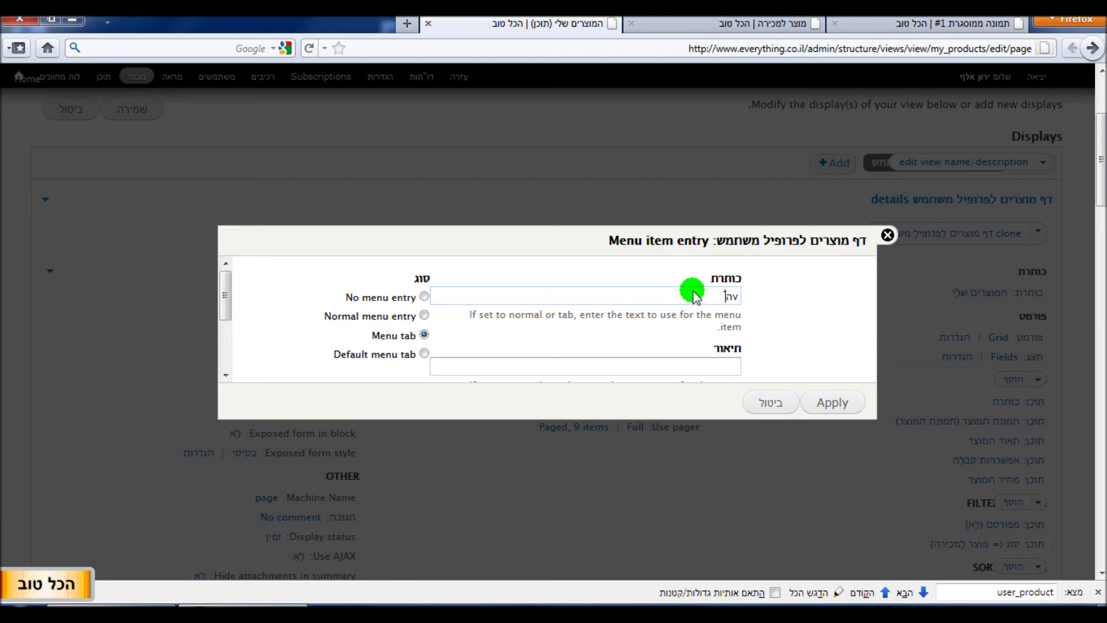
text(ה)
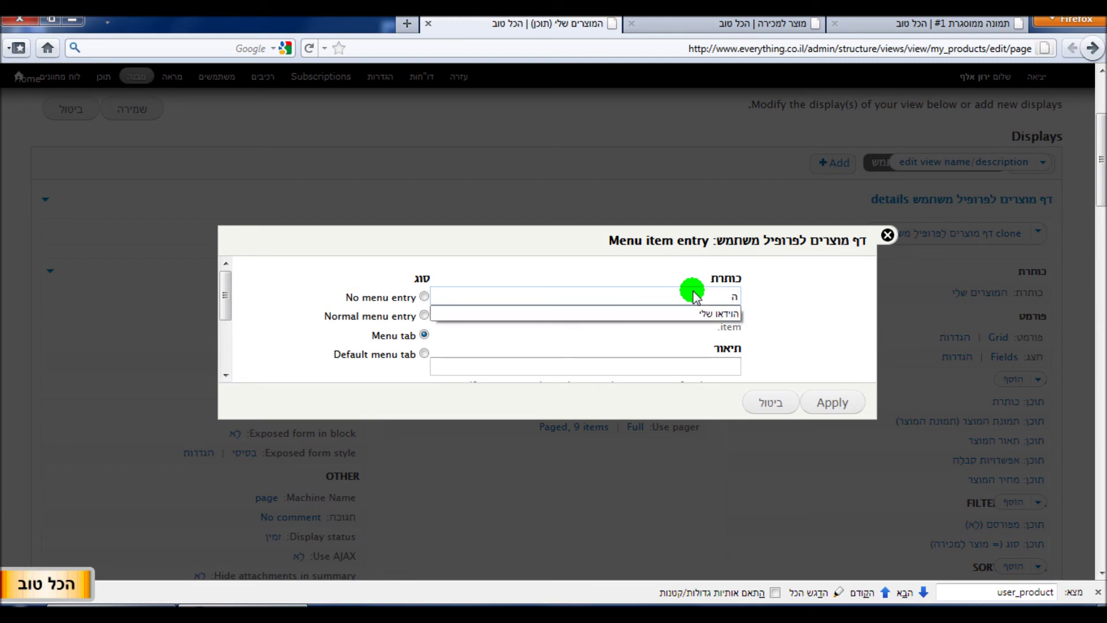
text(מוצרים)
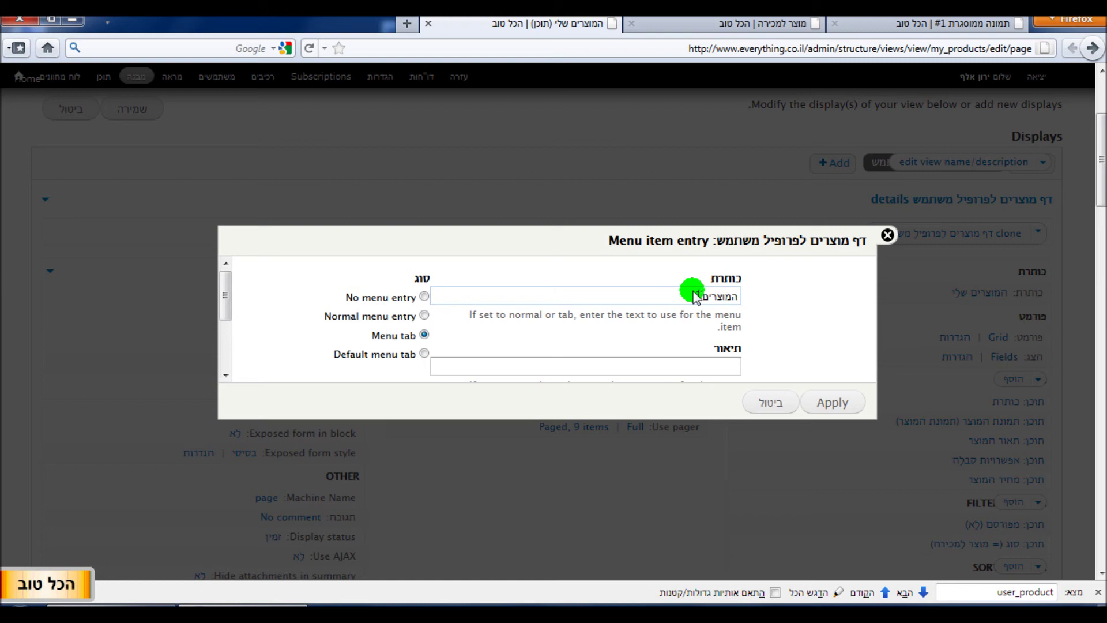
text( שלי)
Step: Copy the menu tab's title המוצרים שלי into its description
drag(671, 296, 732, 299)
right_click(731, 301)
click(747, 361)
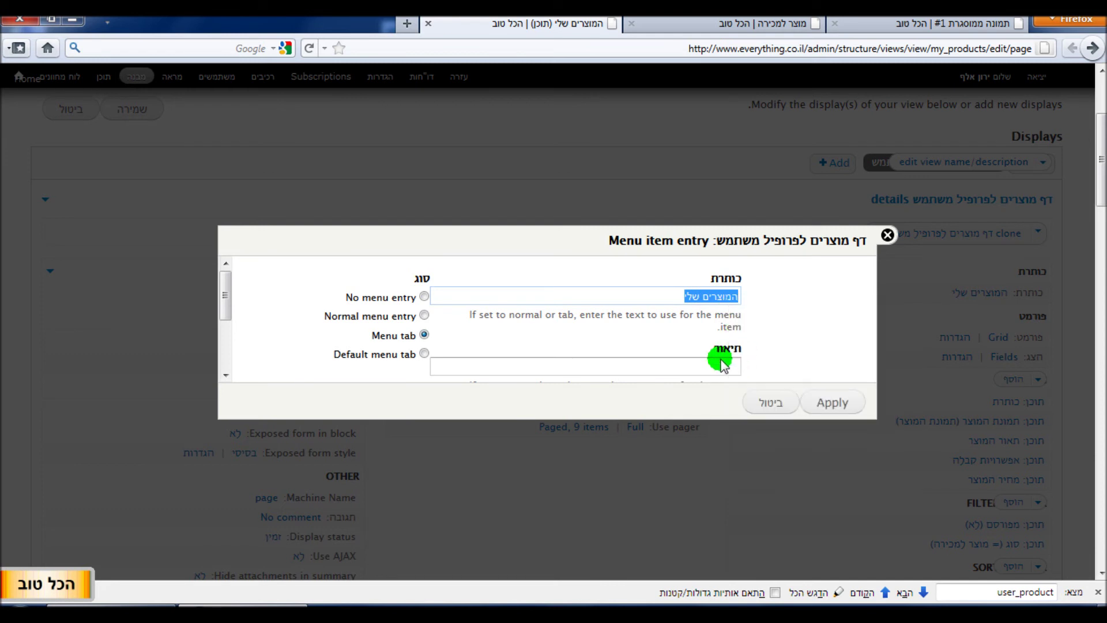
right_click(723, 363)
click(751, 431)
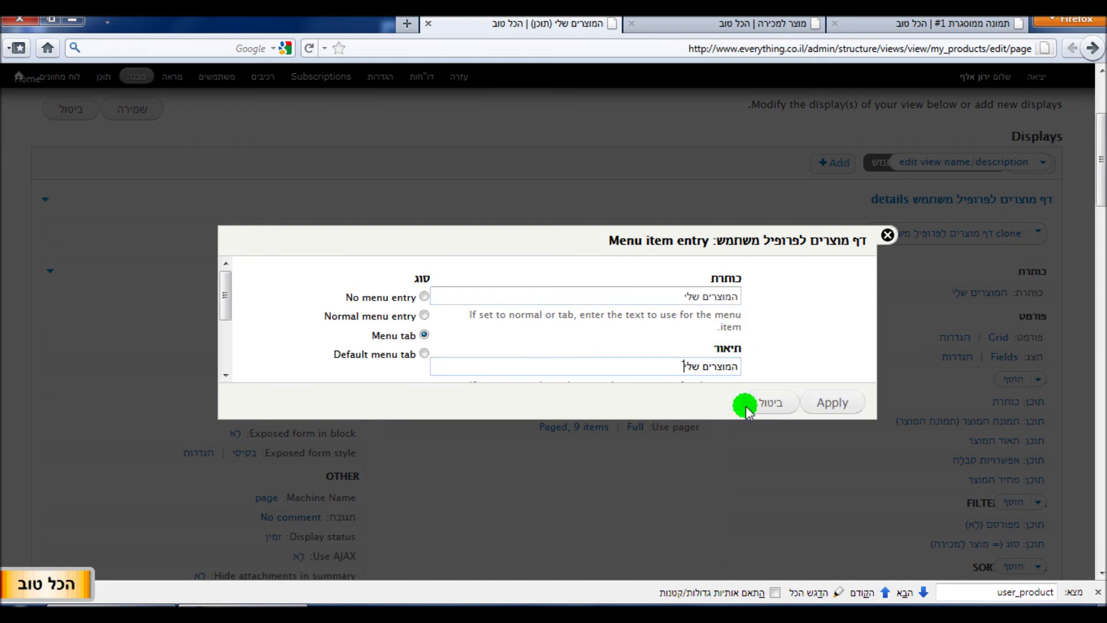
Step: Examine the order of the existing profile tabs in Internet Explorer against the menu tab's weight setting in Firefox
click(196, 605)
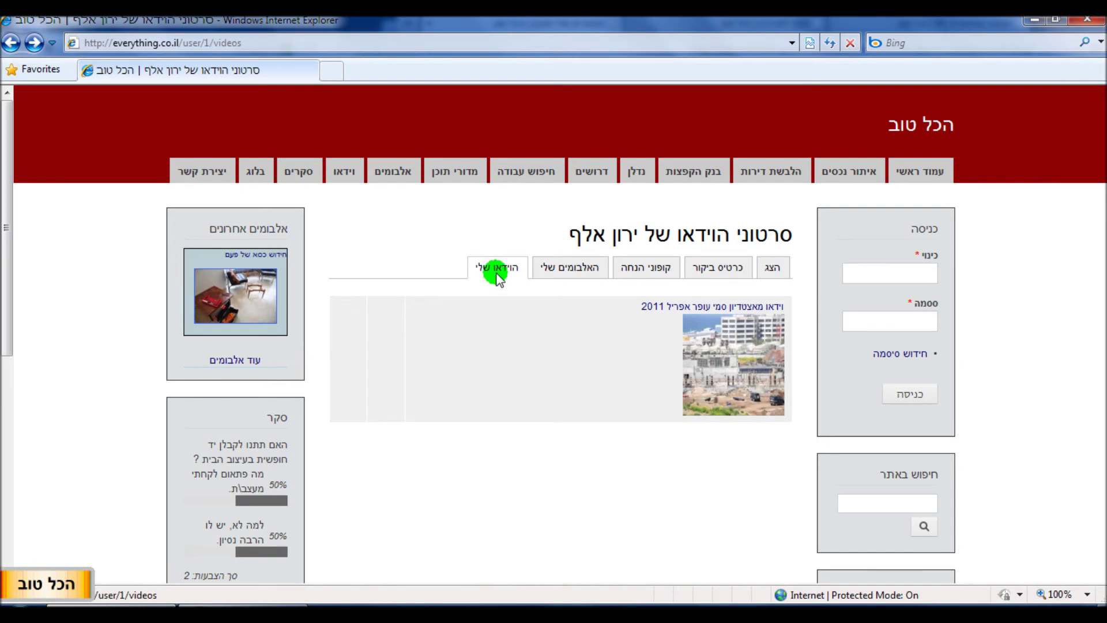
click(1035, 19)
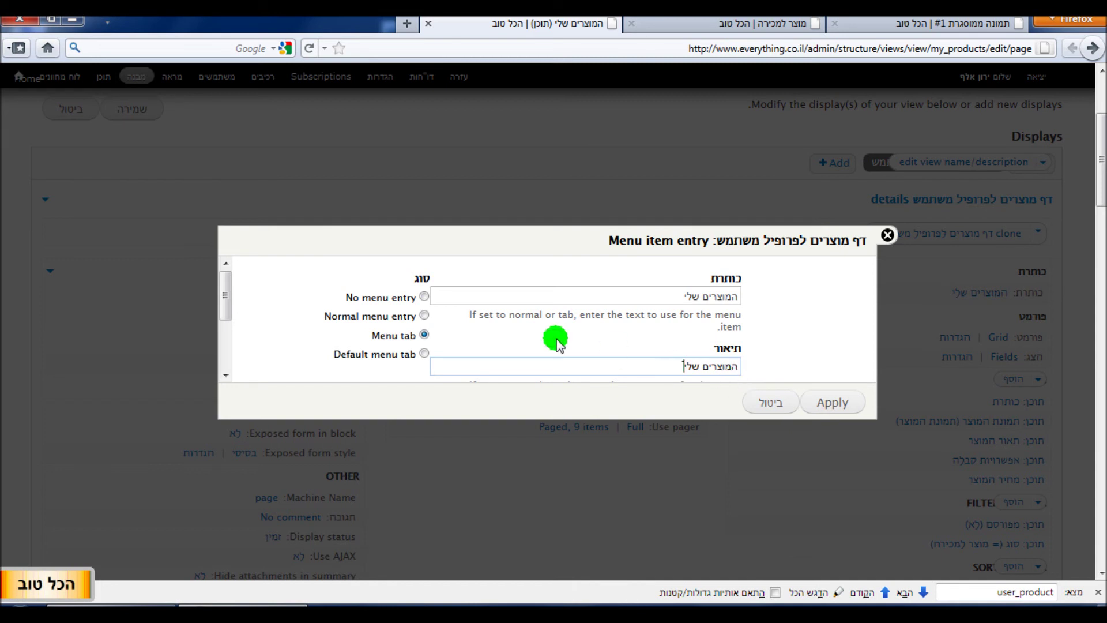
scroll(470, 326, down, 3)
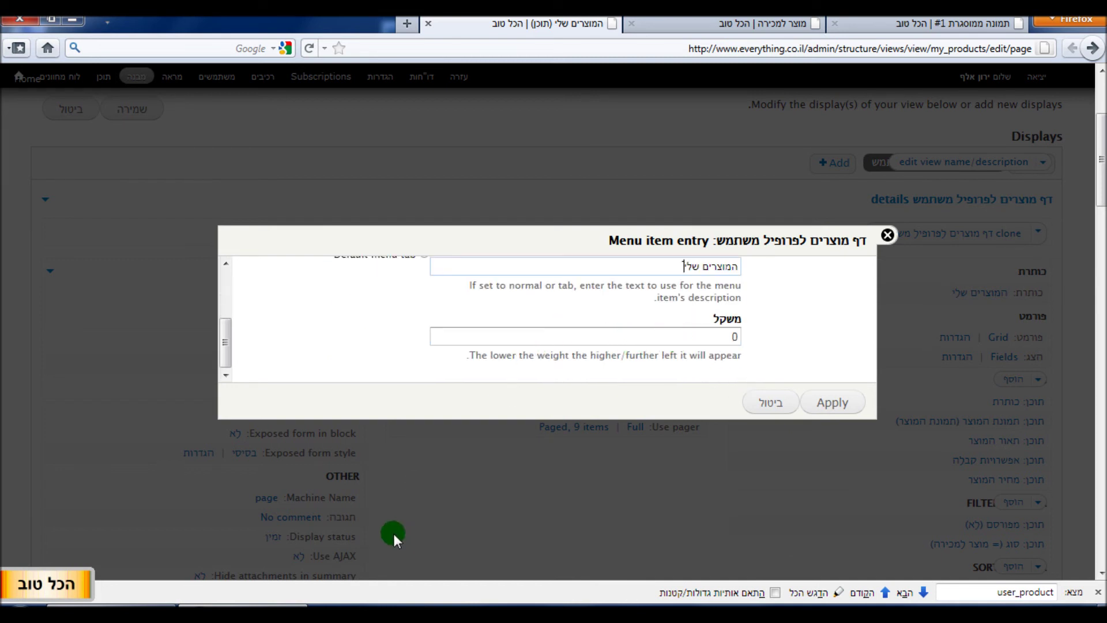
key(alt+Tab)
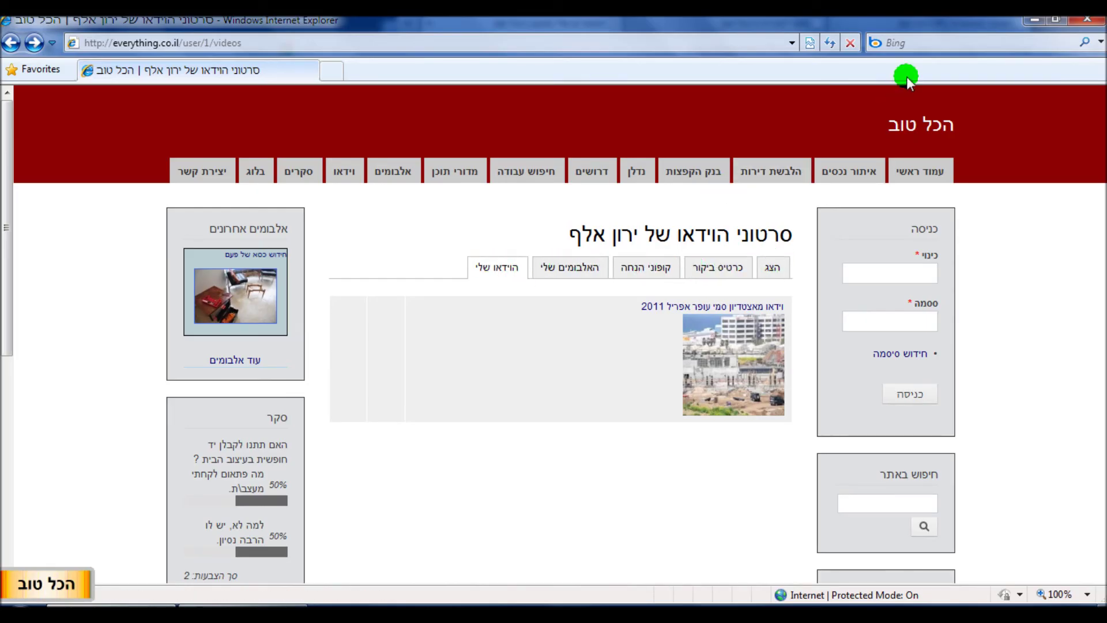
click(1036, 20)
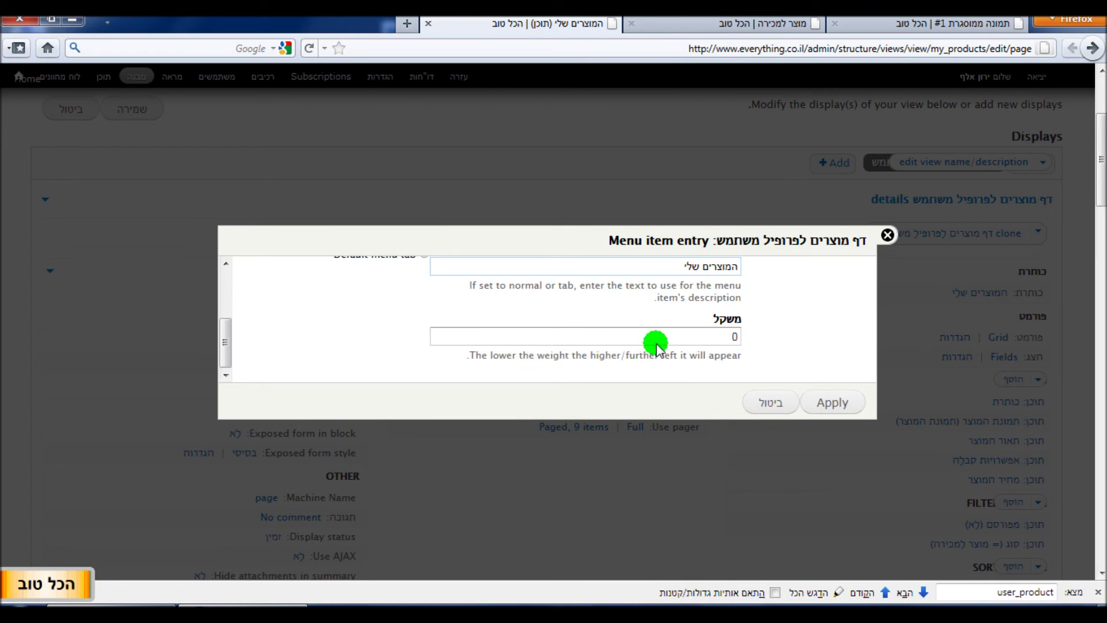
Step: Set the menu tab's weight to 45, apply the menu settings and save the view
double_click(675, 335)
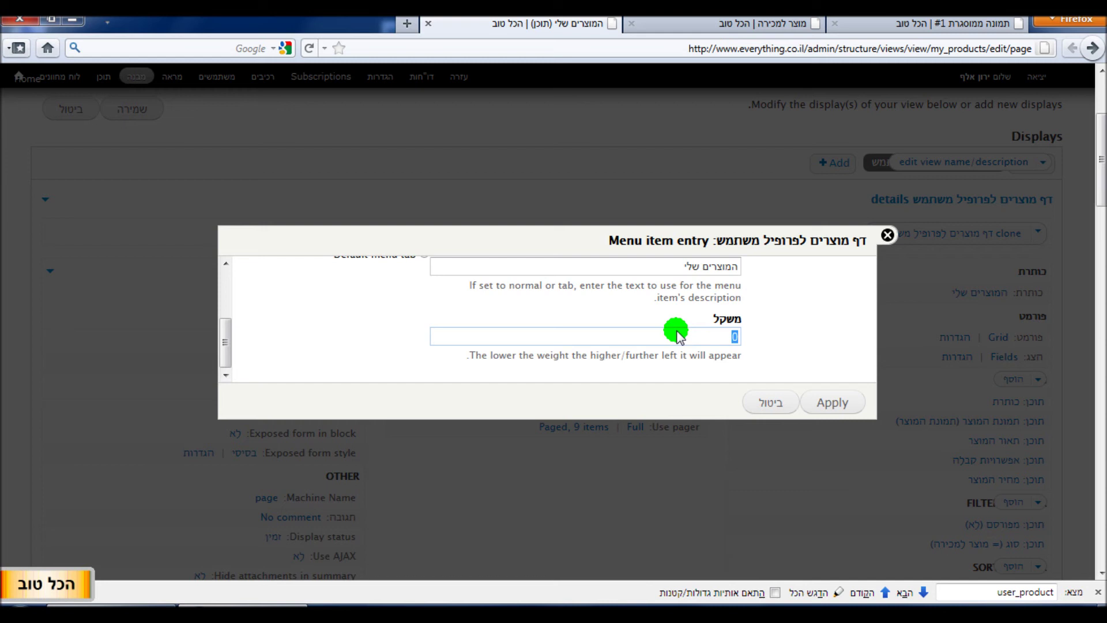
text(1)
text(45)
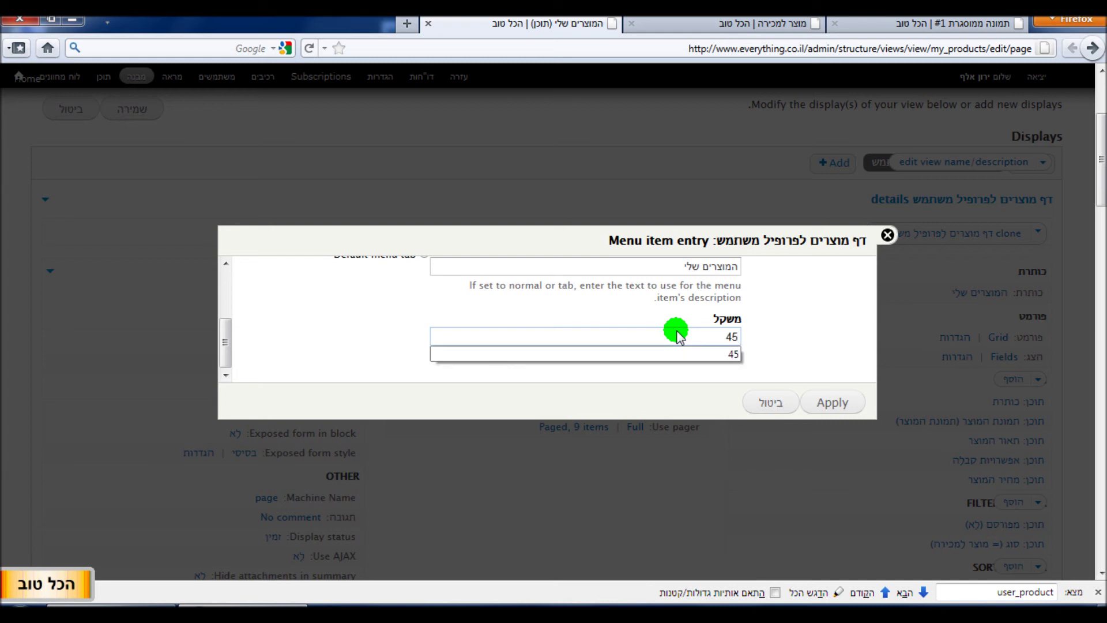
double_click(678, 337)
click(850, 403)
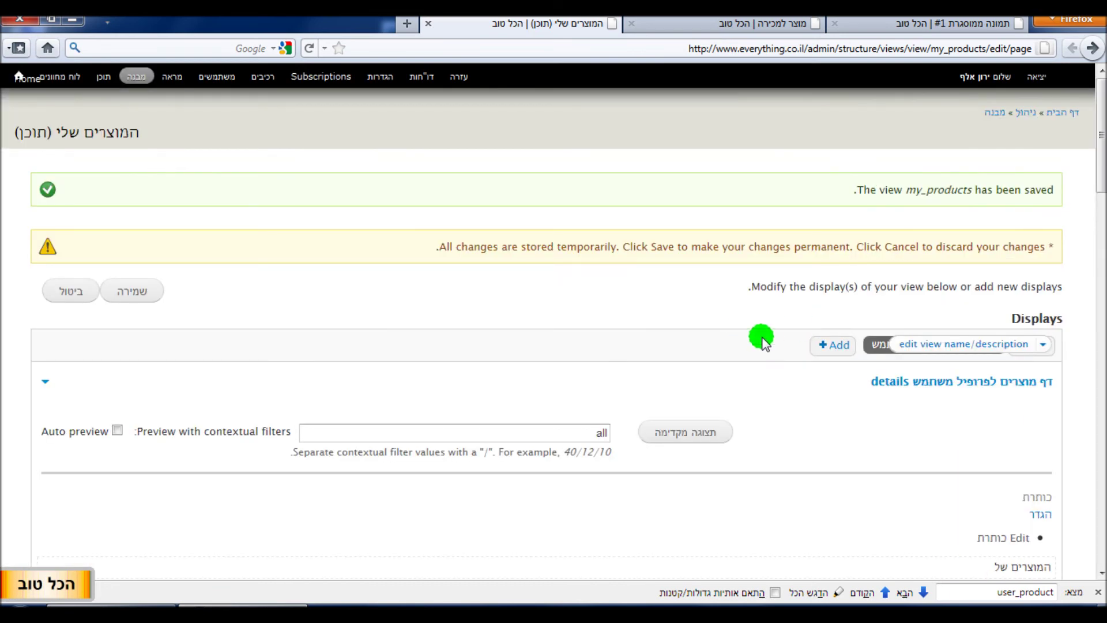
click(134, 291)
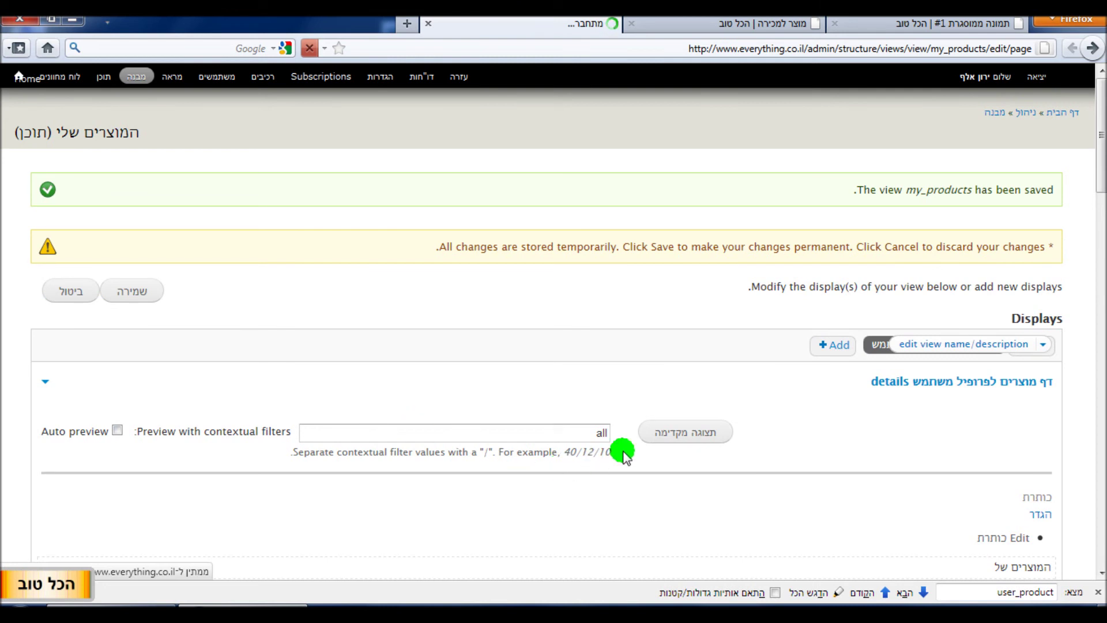
Step: Reload the user's videos page in Internet Explorer and open the המוצרים שלי profile tab to review the product grid
mouse_move(109, 614)
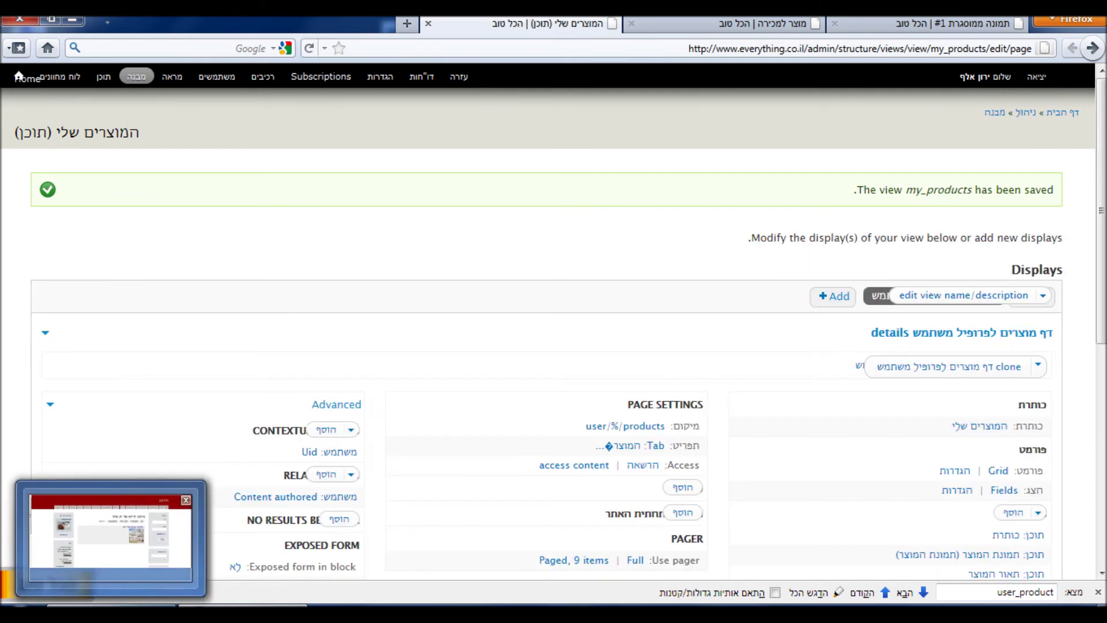
click(109, 613)
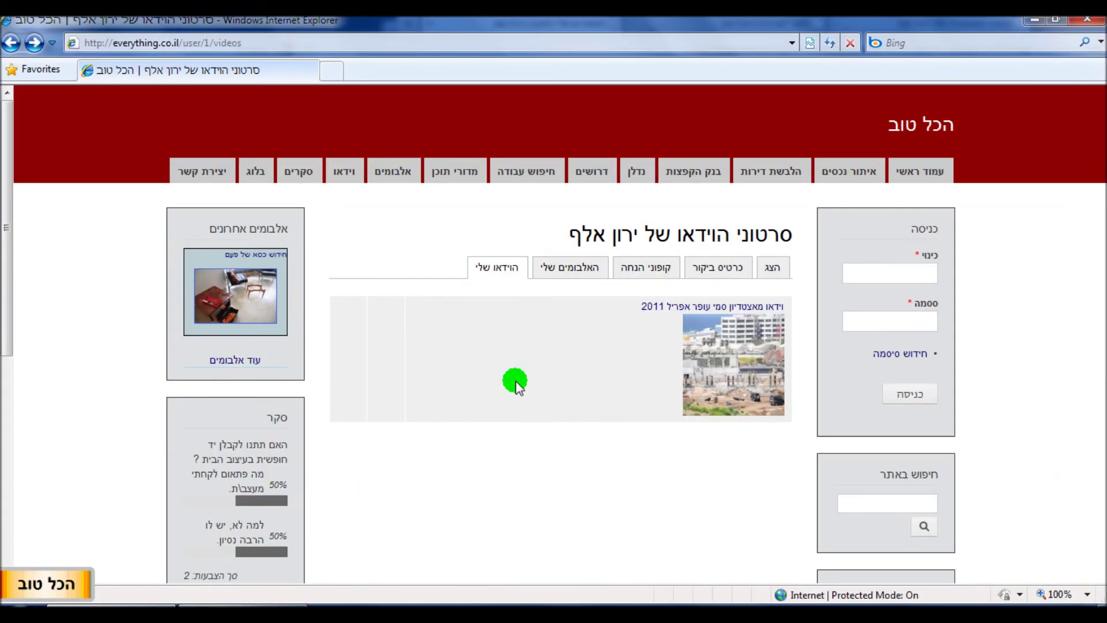
click(503, 270)
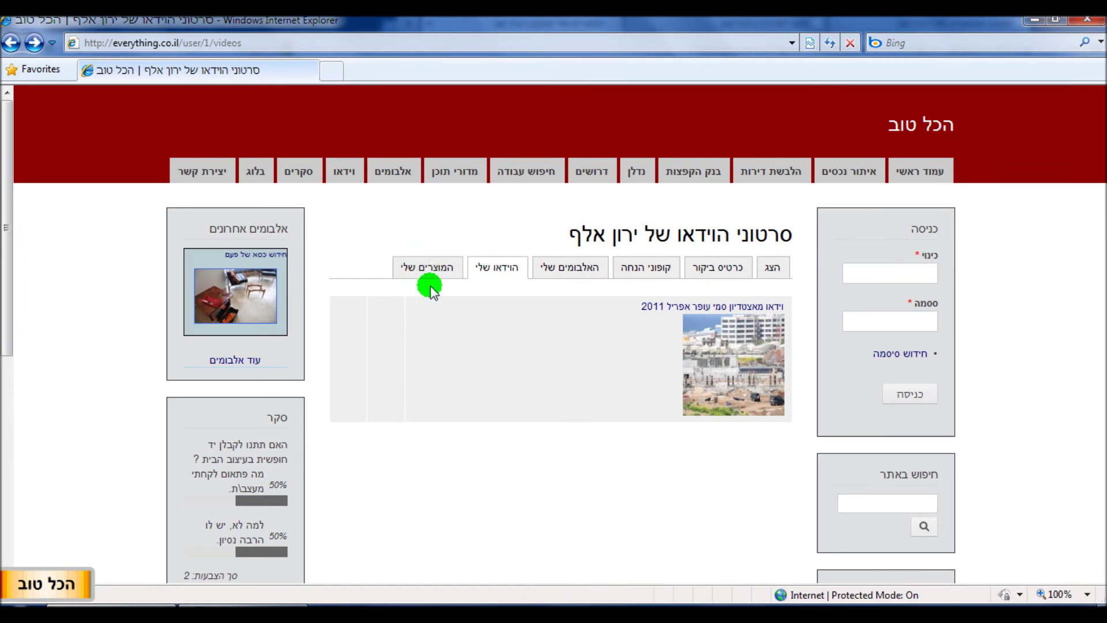
click(426, 267)
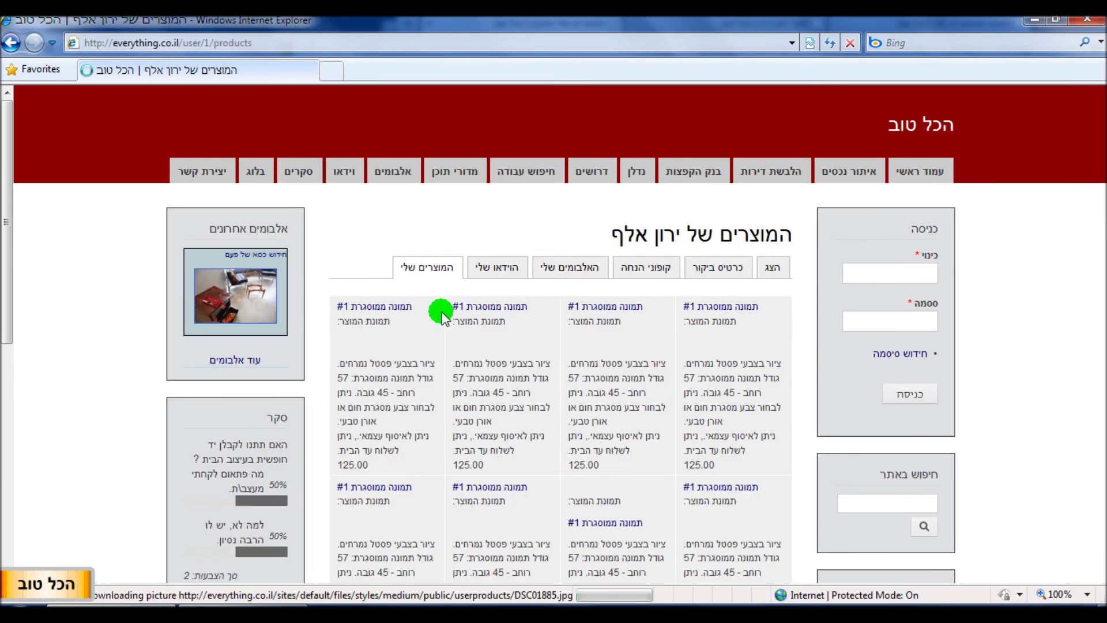
scroll(597, 367, down, 3)
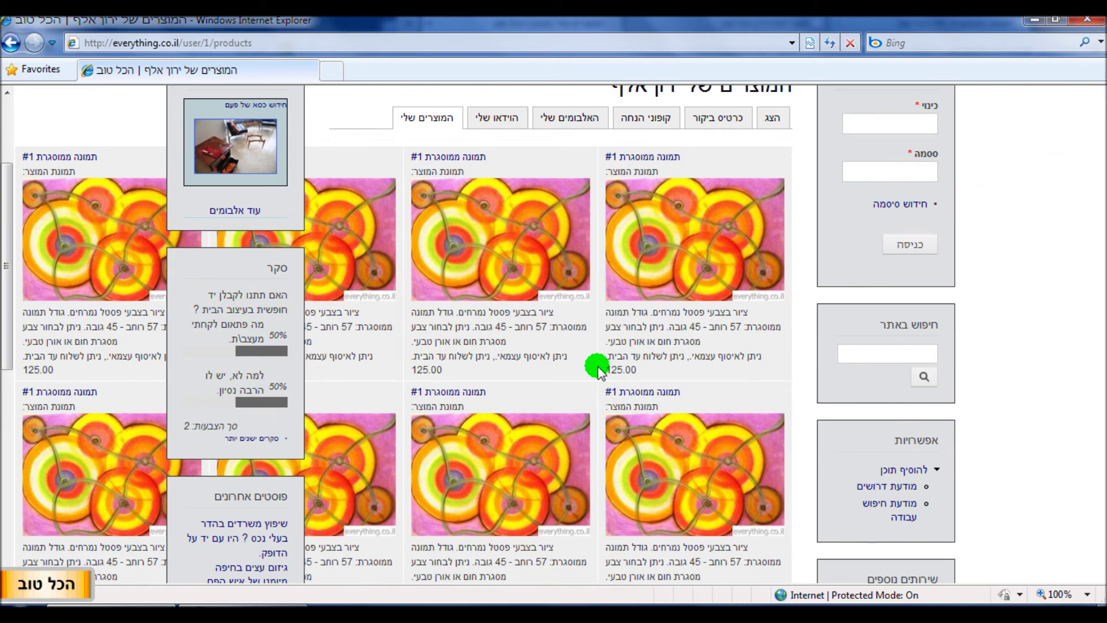
Step: Examine the repeated products and the pager in the user's product grid against the view's settings in Firefox
scroll(594, 369, down, 10)
scroll(536, 418, up, 12)
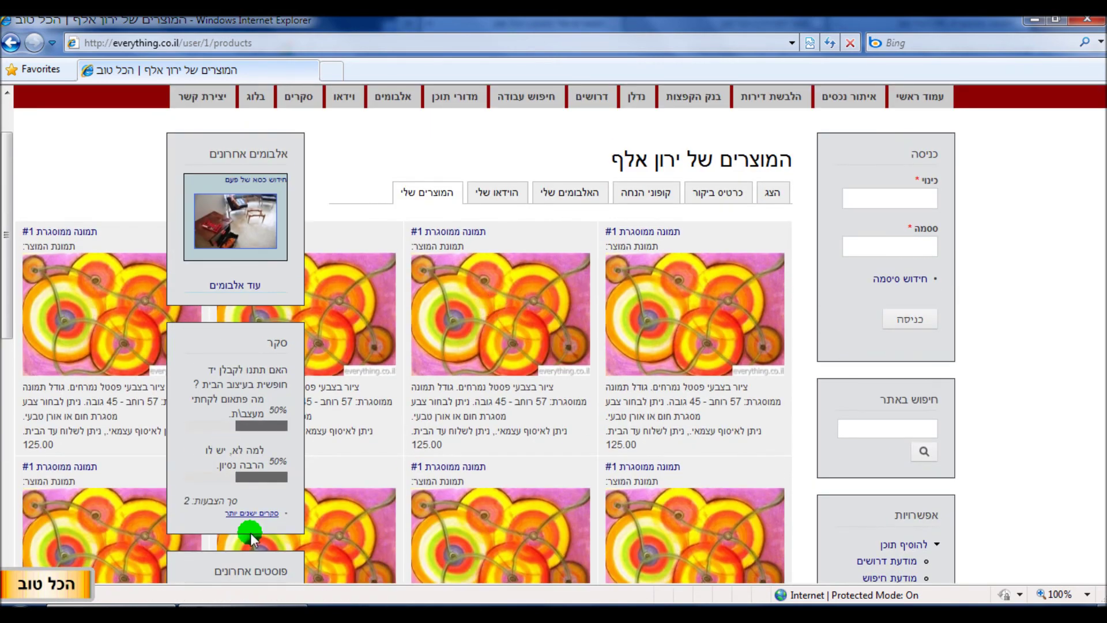
scroll(593, 358, down, 6)
scroll(589, 547, down, 3)
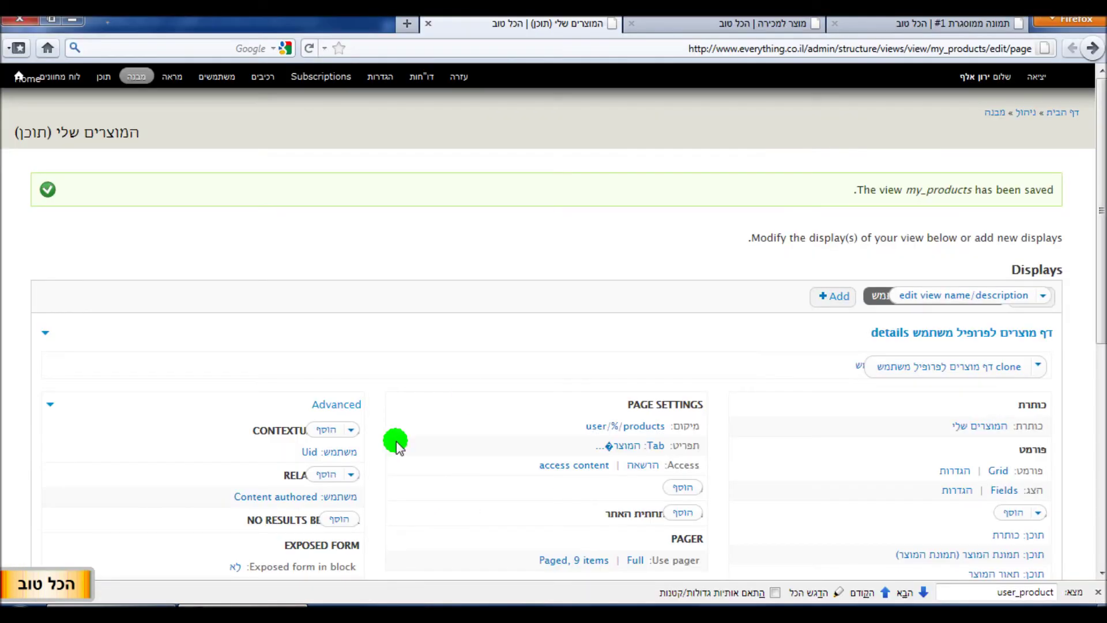
scroll(396, 440, down, 5)
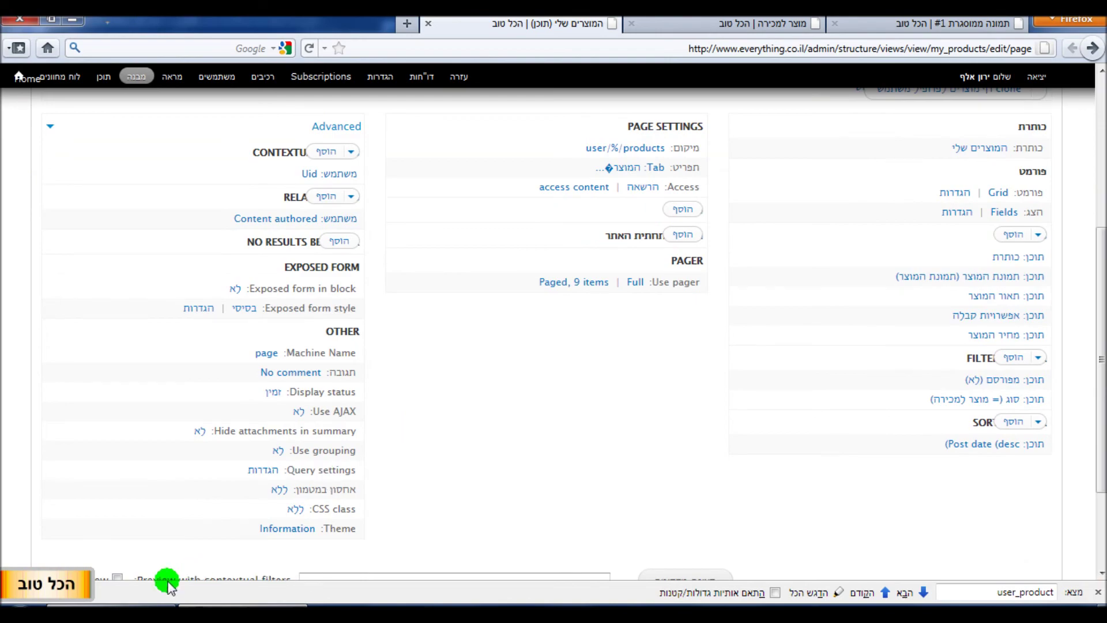
click(100, 605)
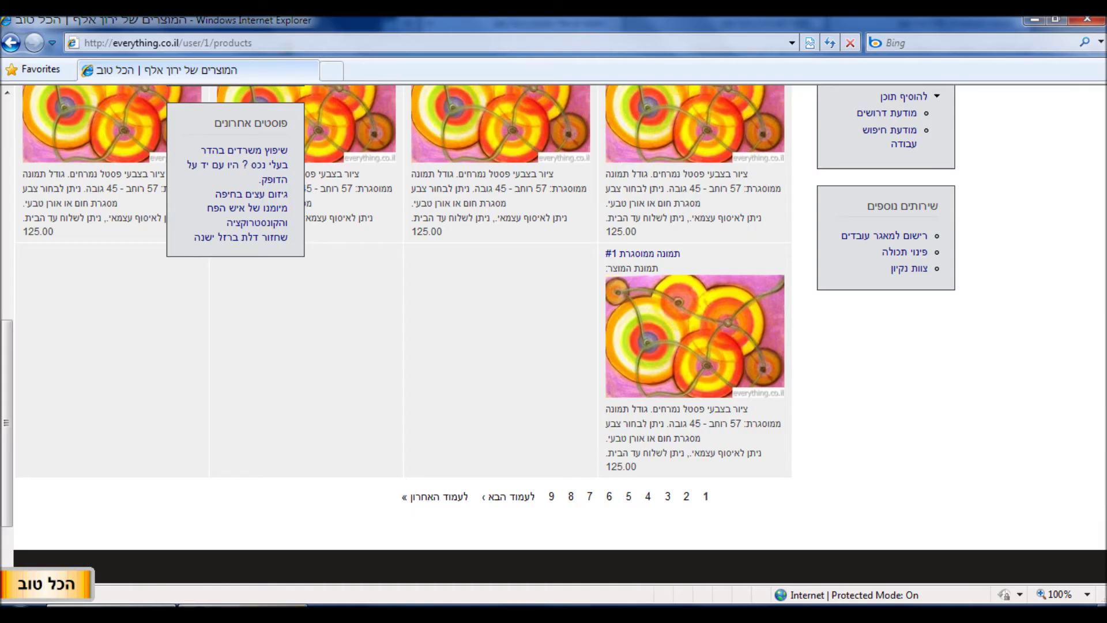
scroll(490, 418, up, 3)
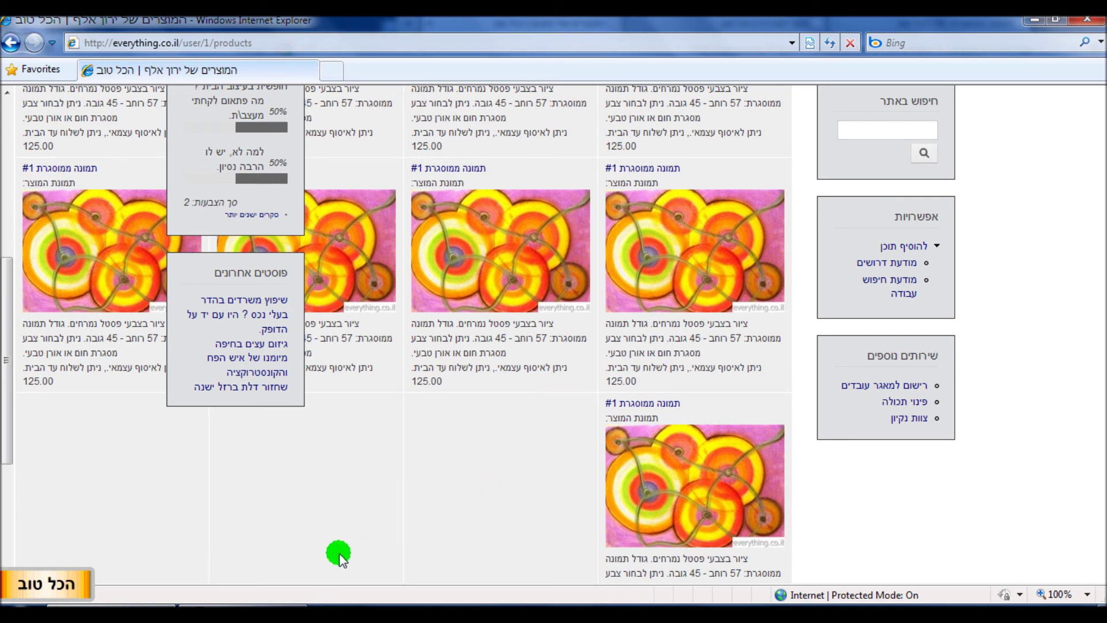
Step: Enable the Distinct option in the view's query settings in Firefox, apply it to all displays and save the view
mouse_move(254, 606)
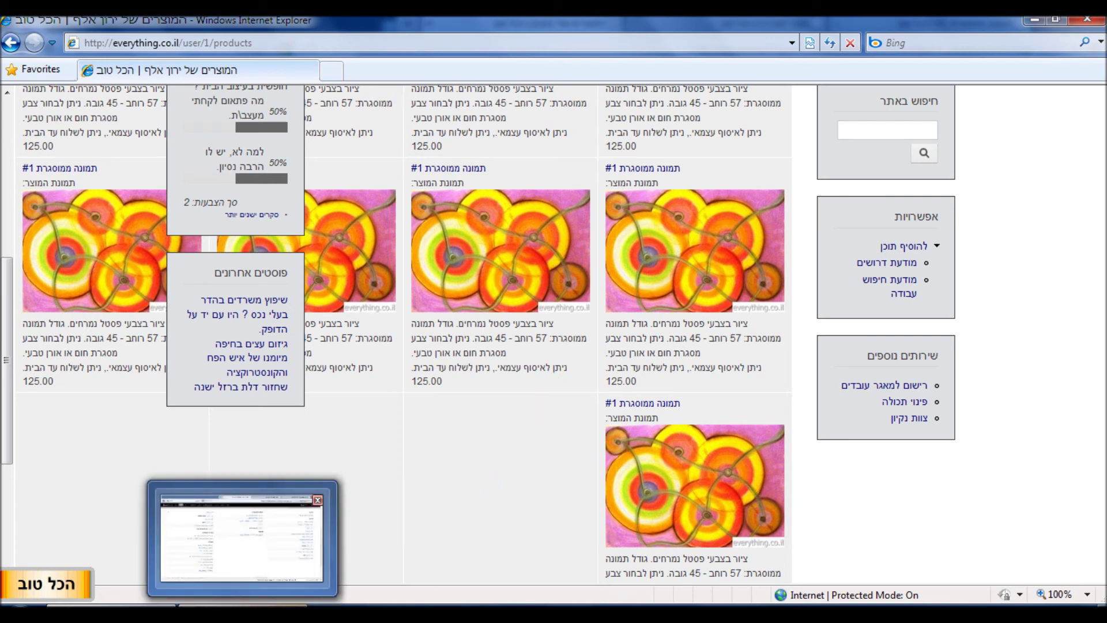
click(330, 533)
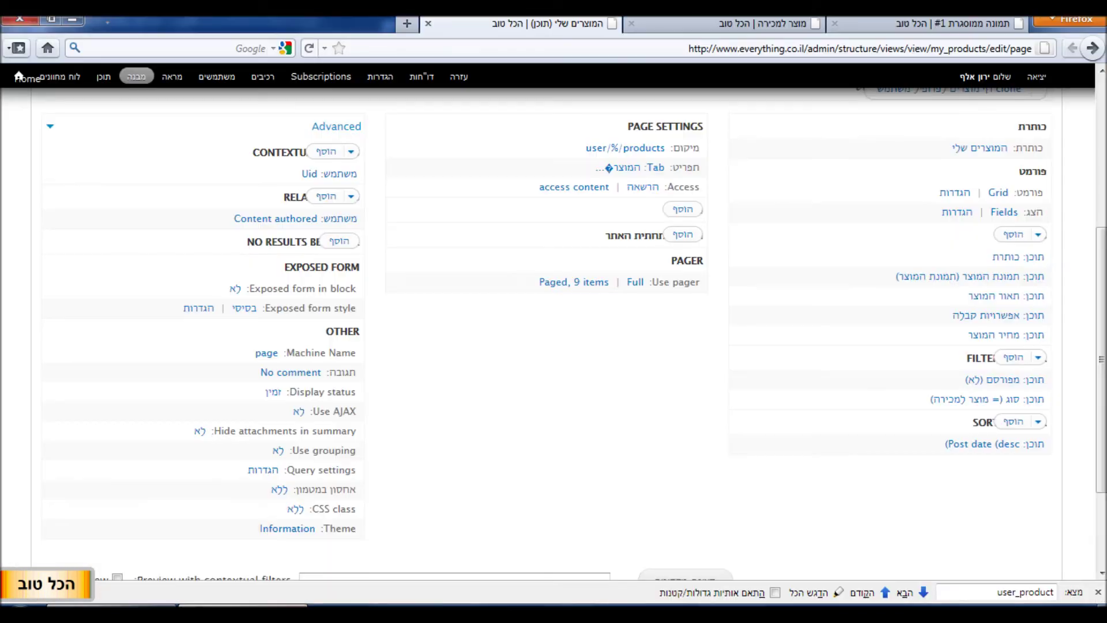
click(262, 470)
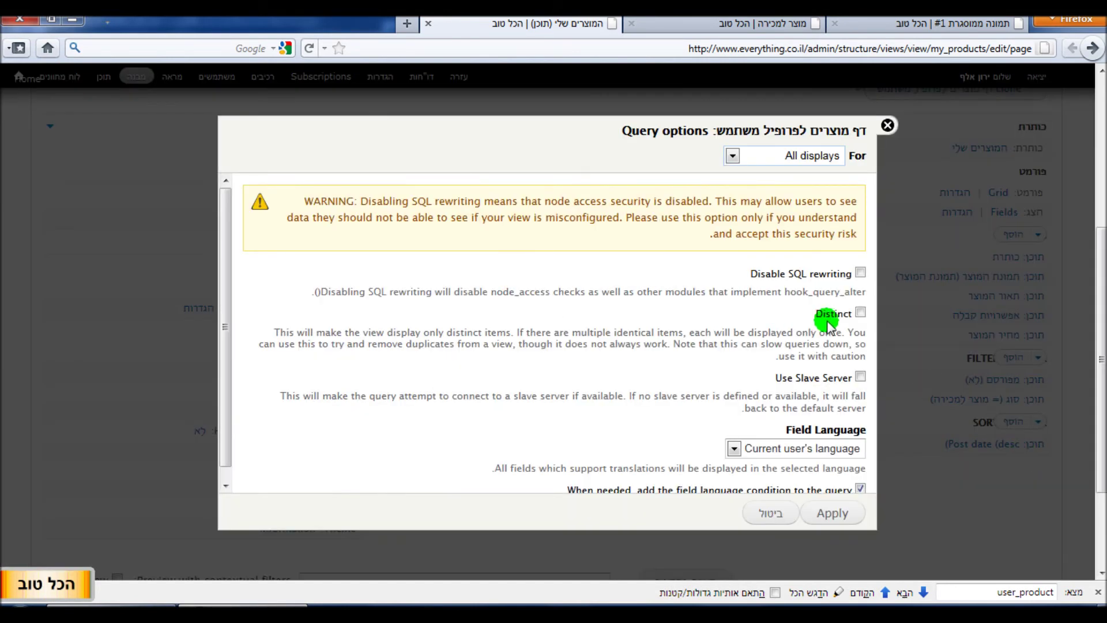
click(860, 312)
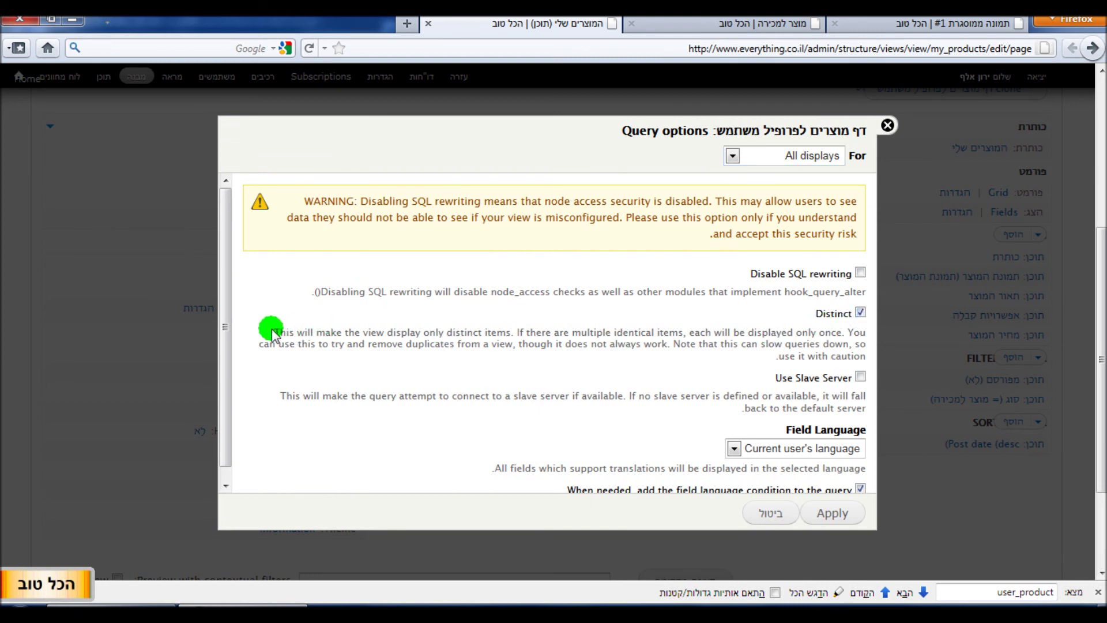
drag(272, 334, 435, 346)
click(501, 326)
drag(501, 326, 563, 341)
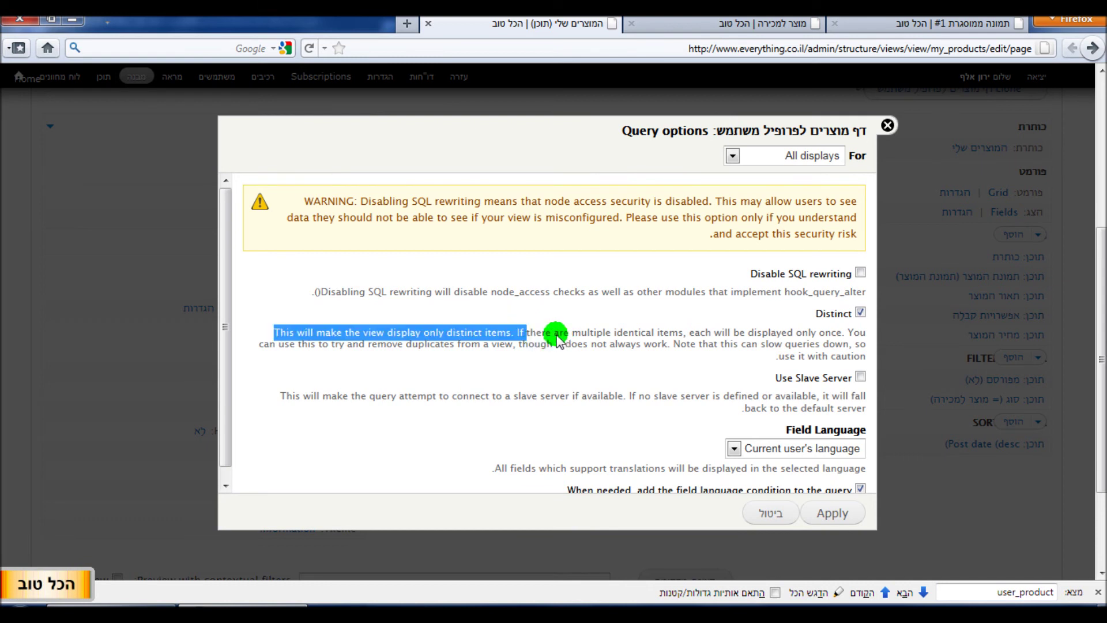
click(558, 337)
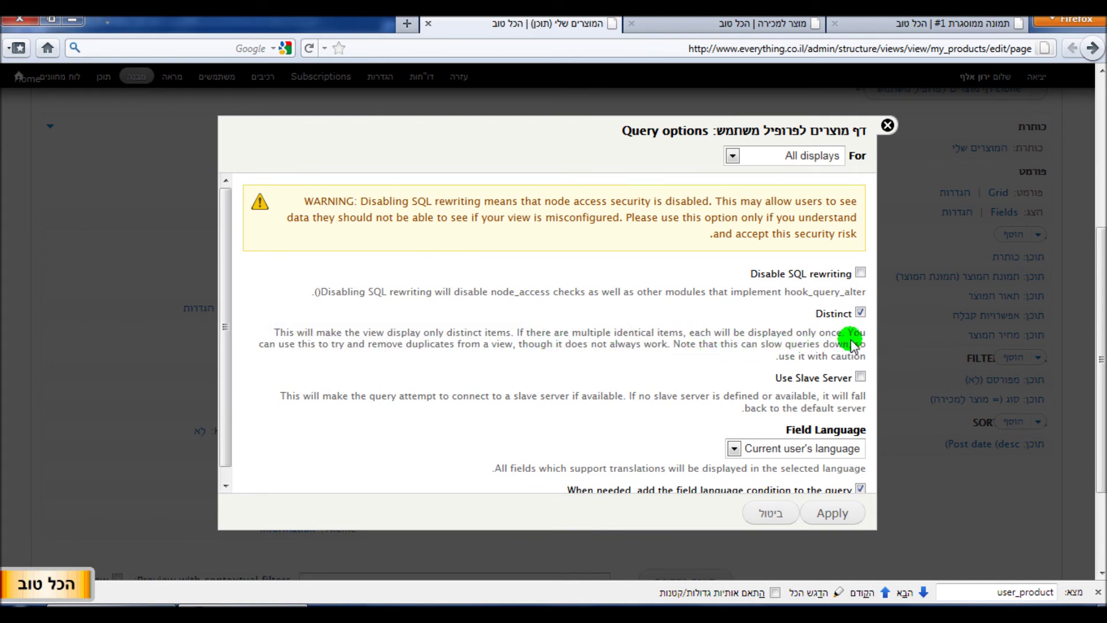
click(832, 512)
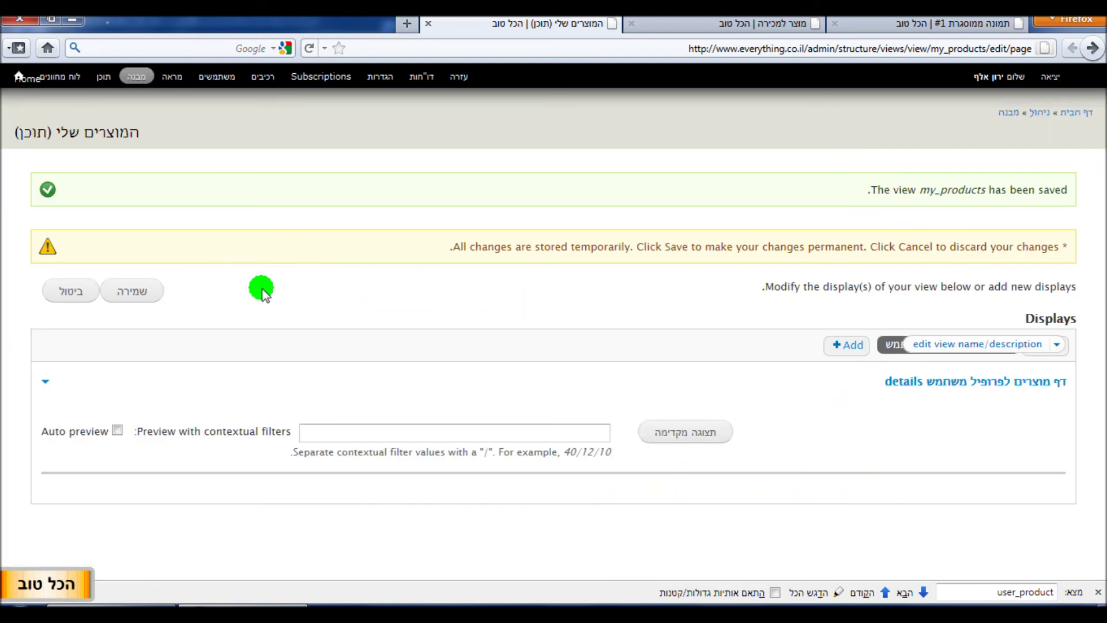
click(125, 282)
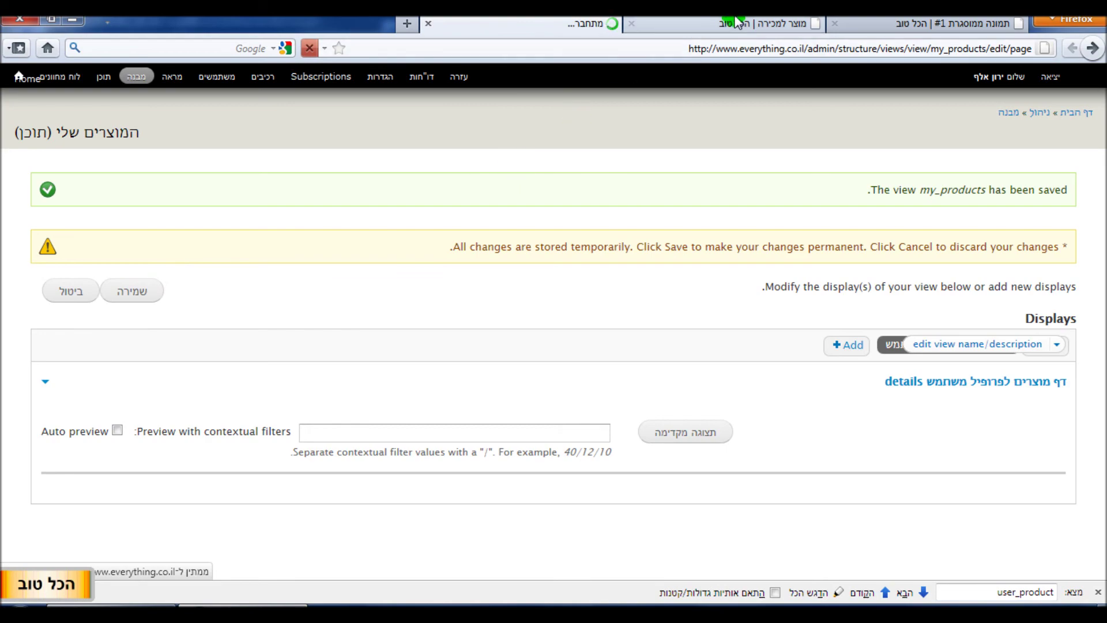
Step: Switch to Internet Explorer and check the product grid and the user/1/products address on the המוצרים שלי profile tab
click(160, 604)
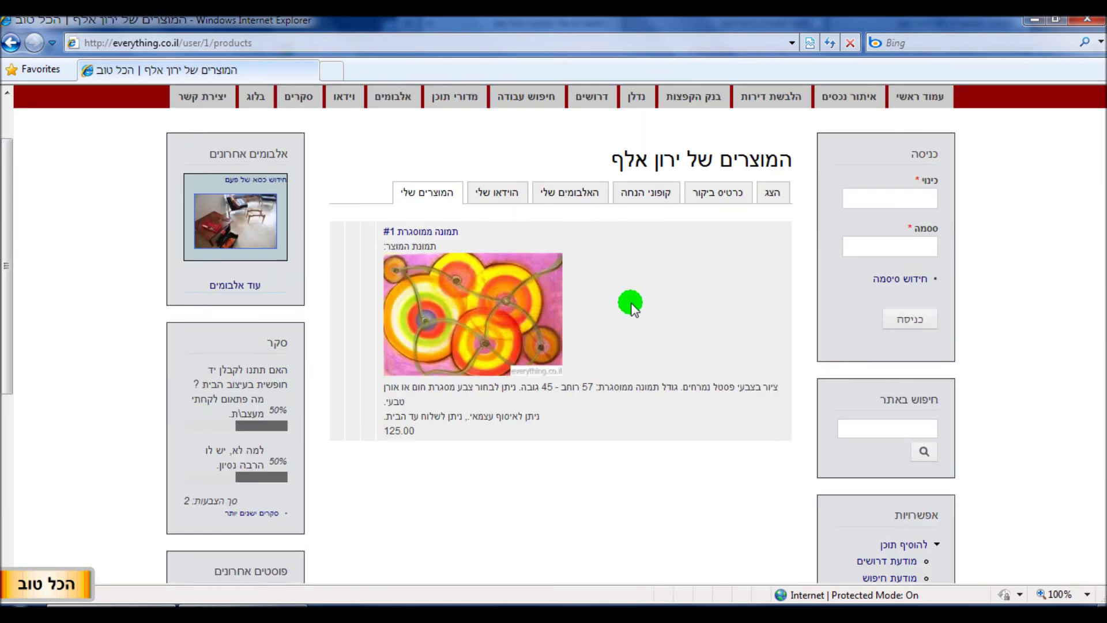
scroll(663, 260, up, 1)
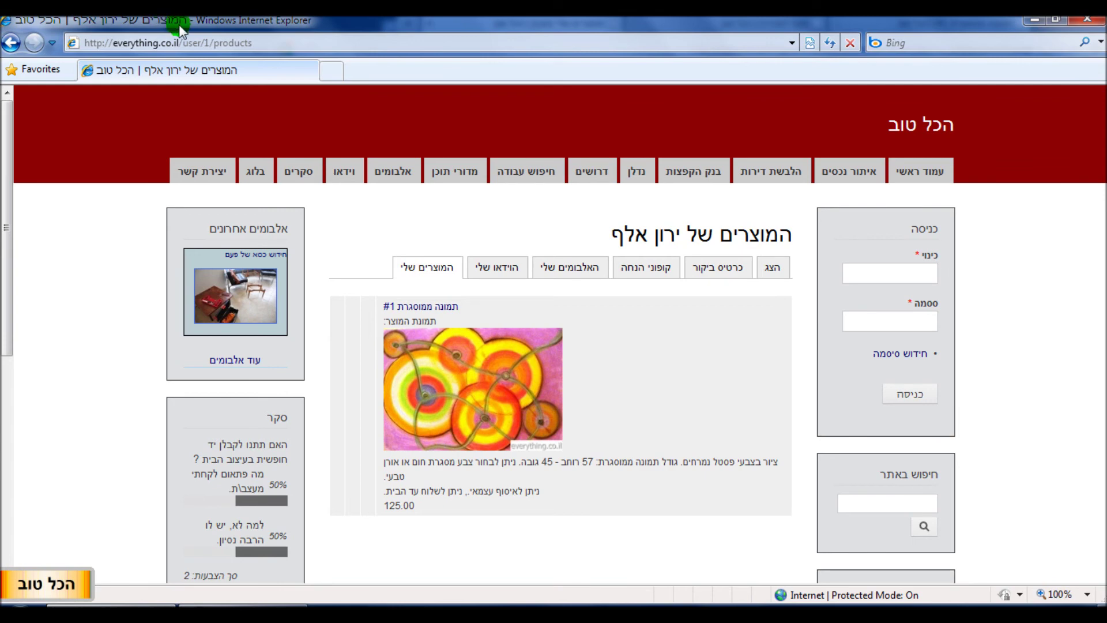
click(190, 44)
drag(184, 44, 252, 42)
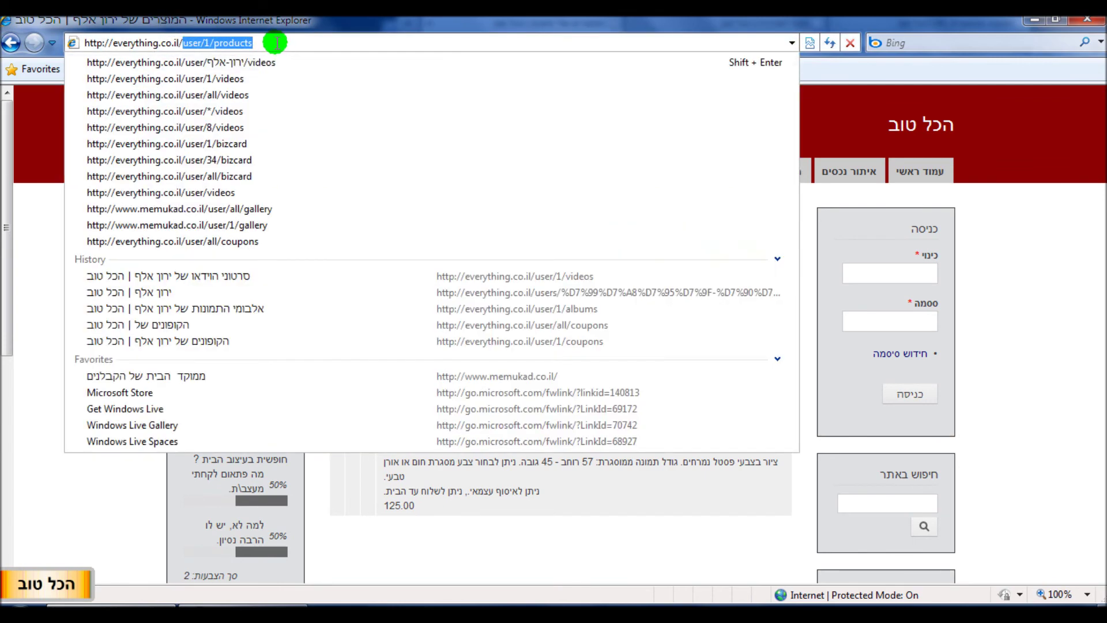
click(367, 41)
key(Return)
click(445, 299)
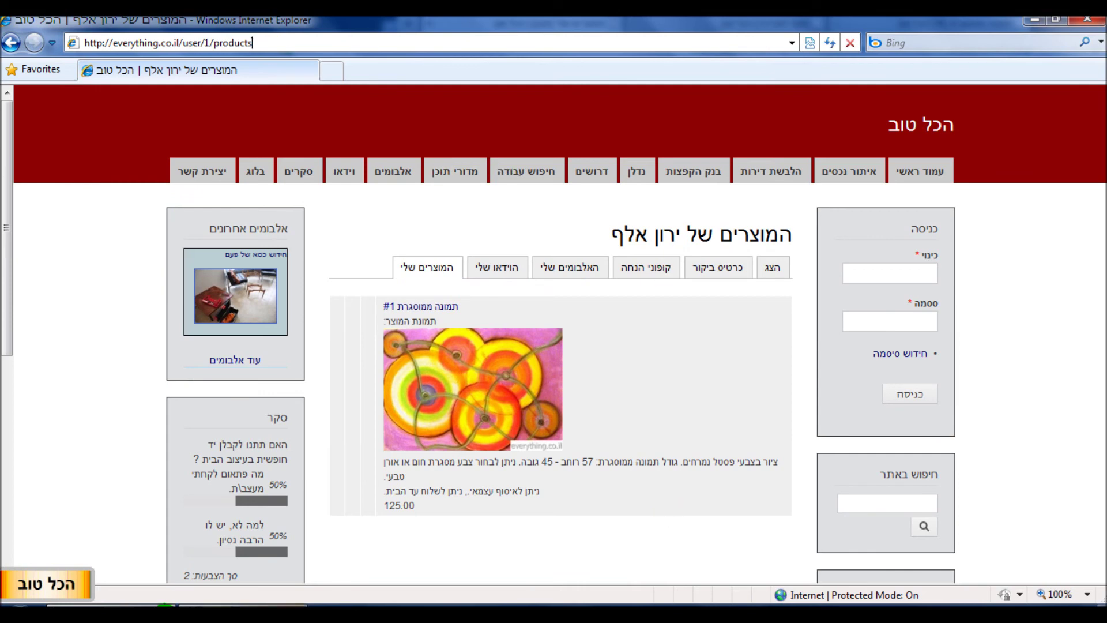
Step: In Firefox, open the Uid contextual filter's configuration and inspect its exception value
mouse_move(242, 611)
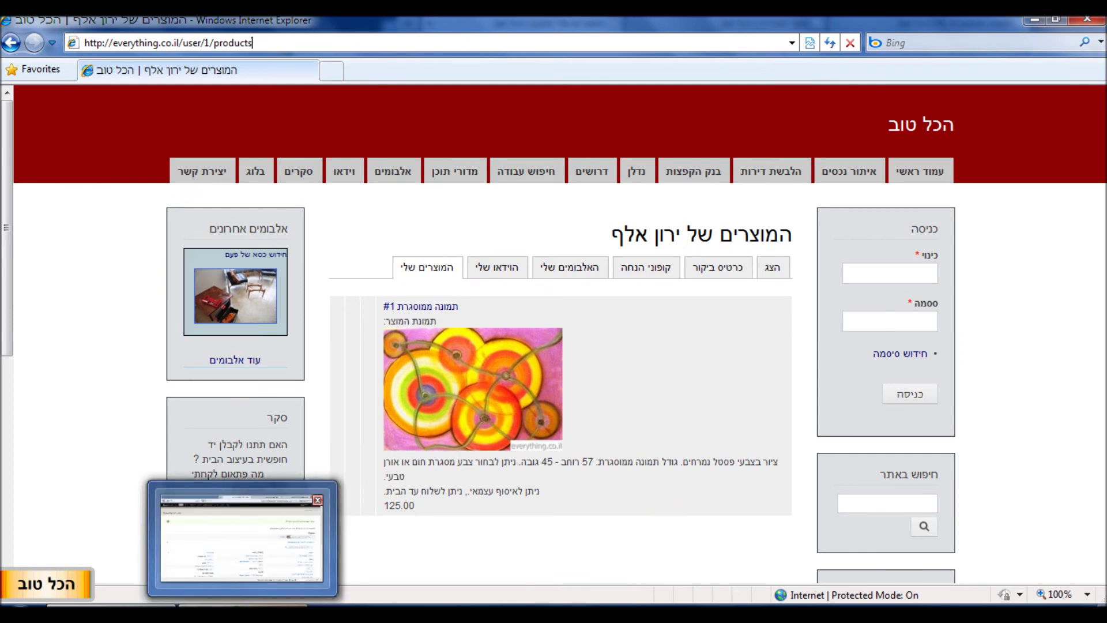
click(242, 537)
scroll(692, 409, down, 3)
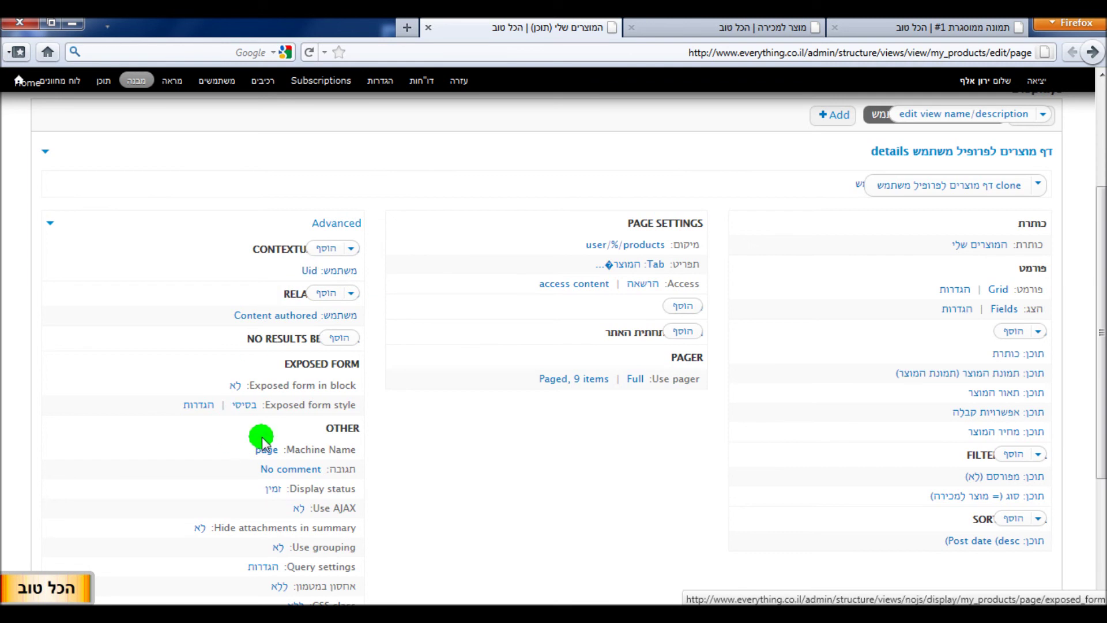
click(325, 274)
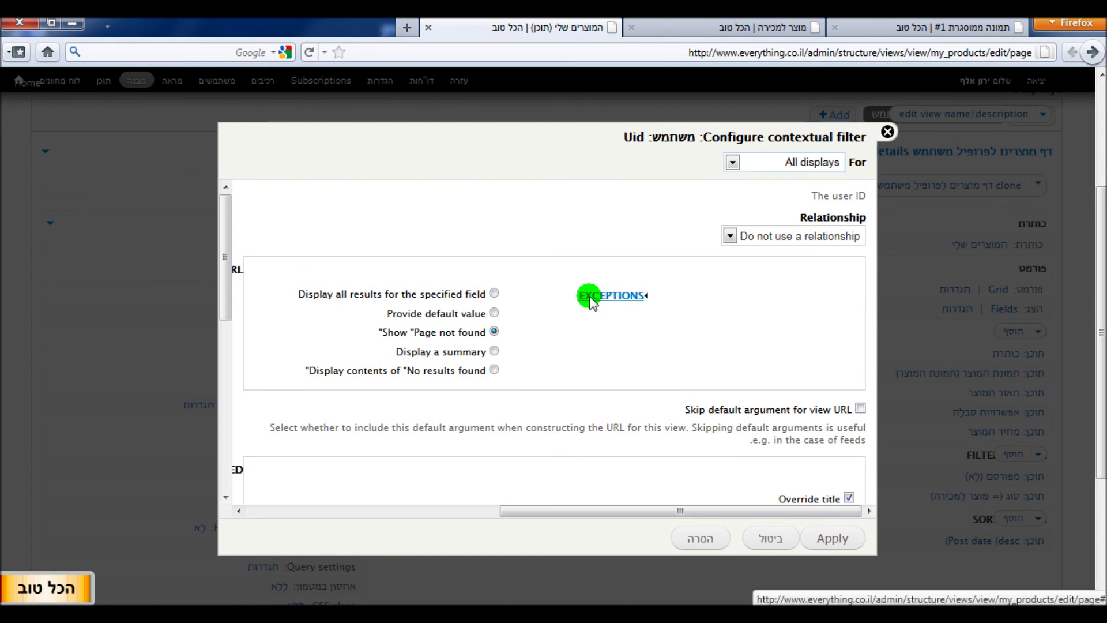
click(603, 295)
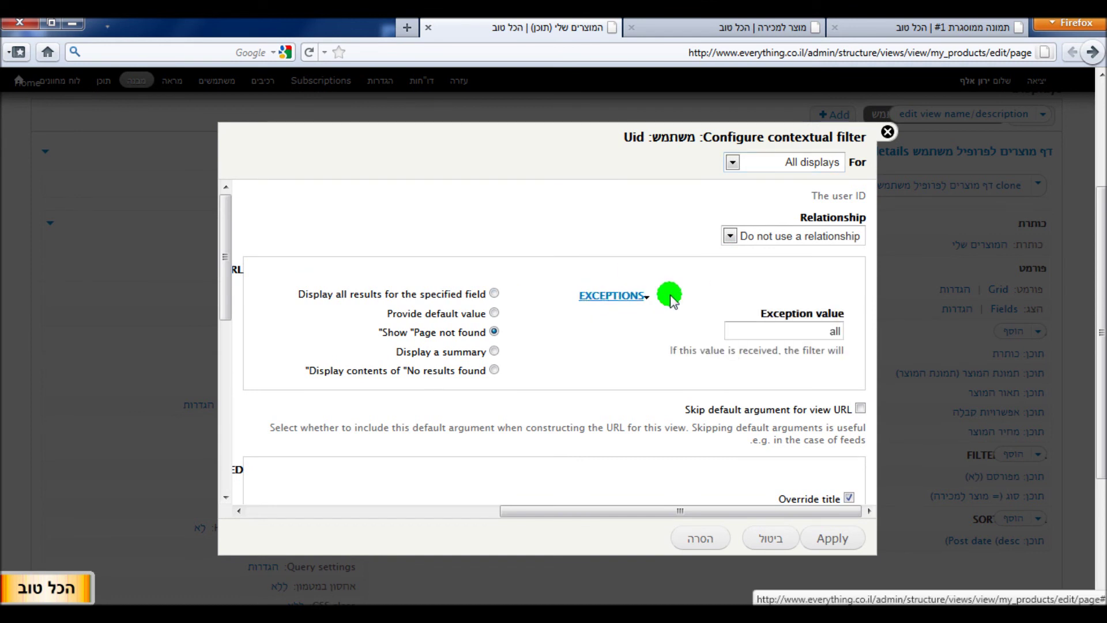
double_click(798, 334)
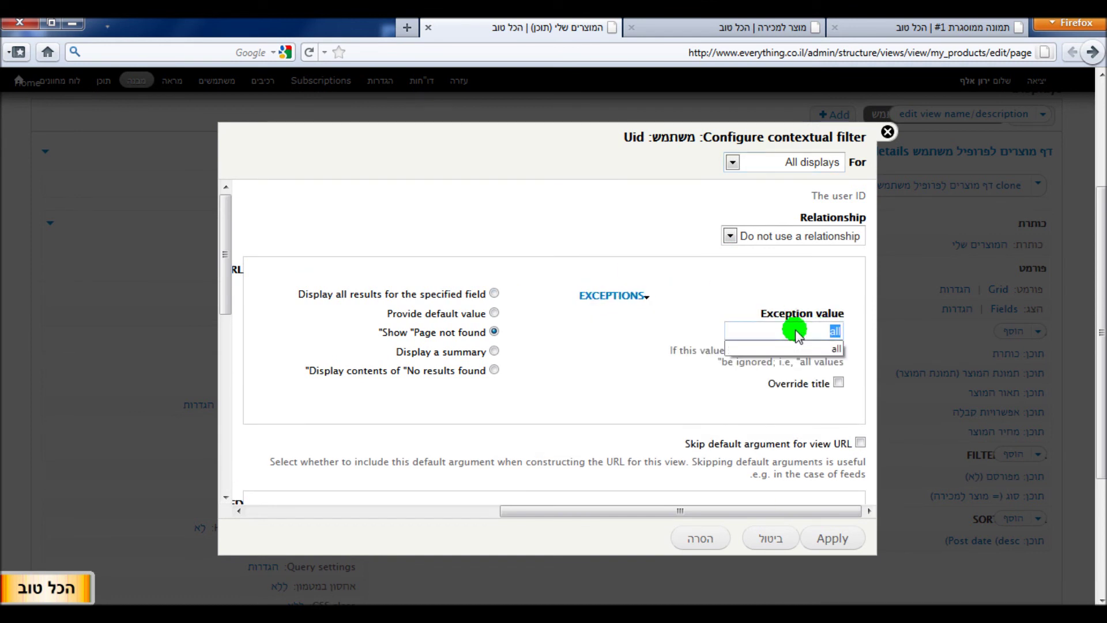
key(Escape)
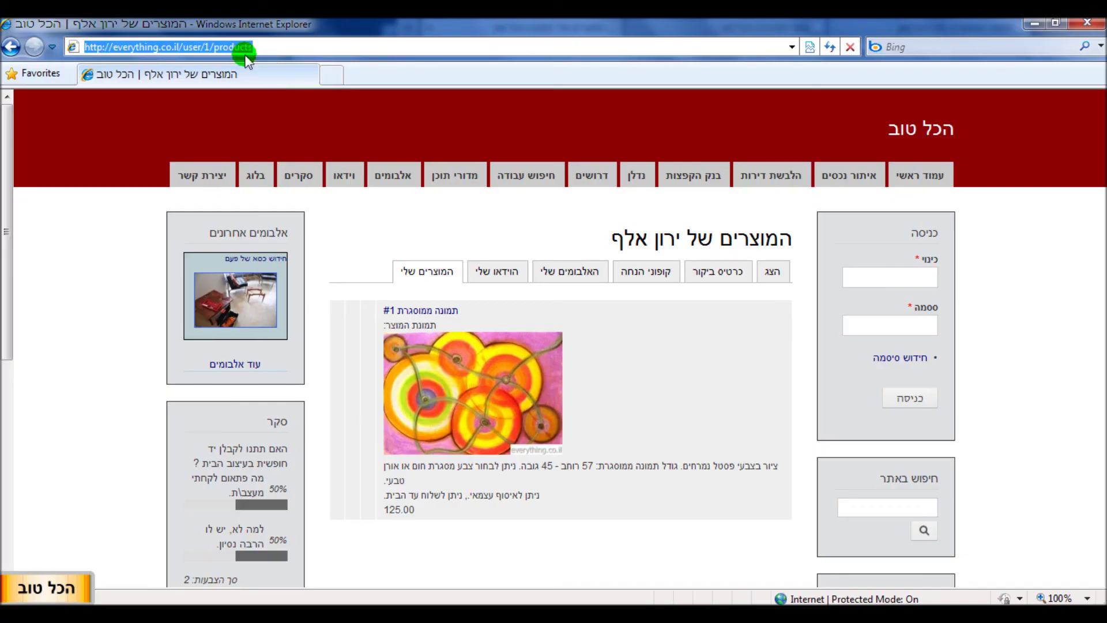
Step: Load user/*/products in Internet Explorer and review the Uid filter's validation criteria and non-validating action in Firefox
click(237, 46)
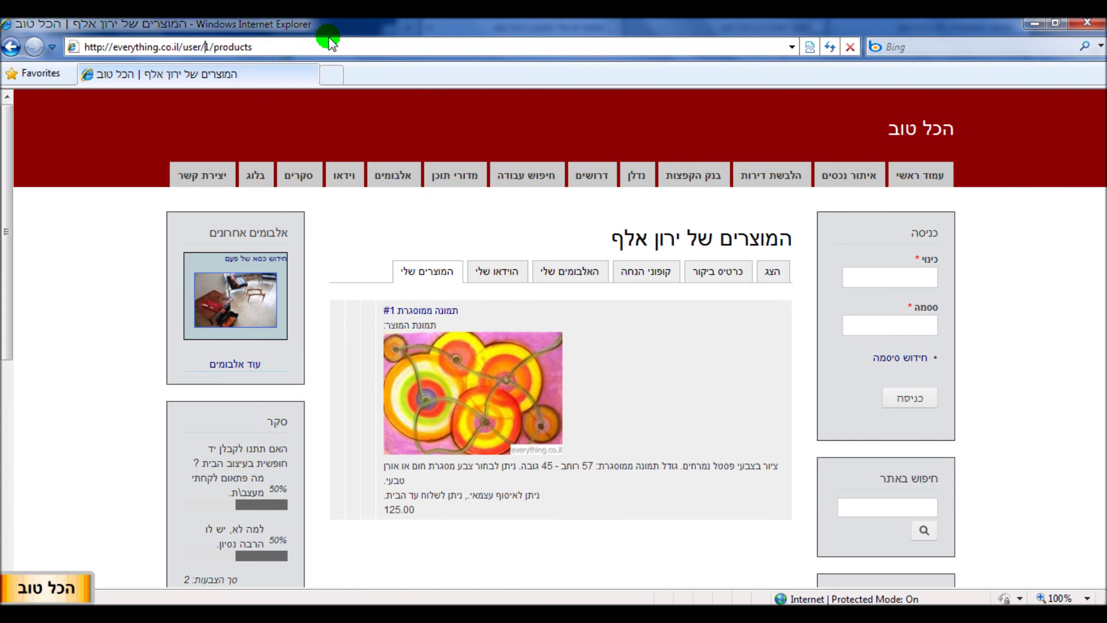
key(BackSpace)
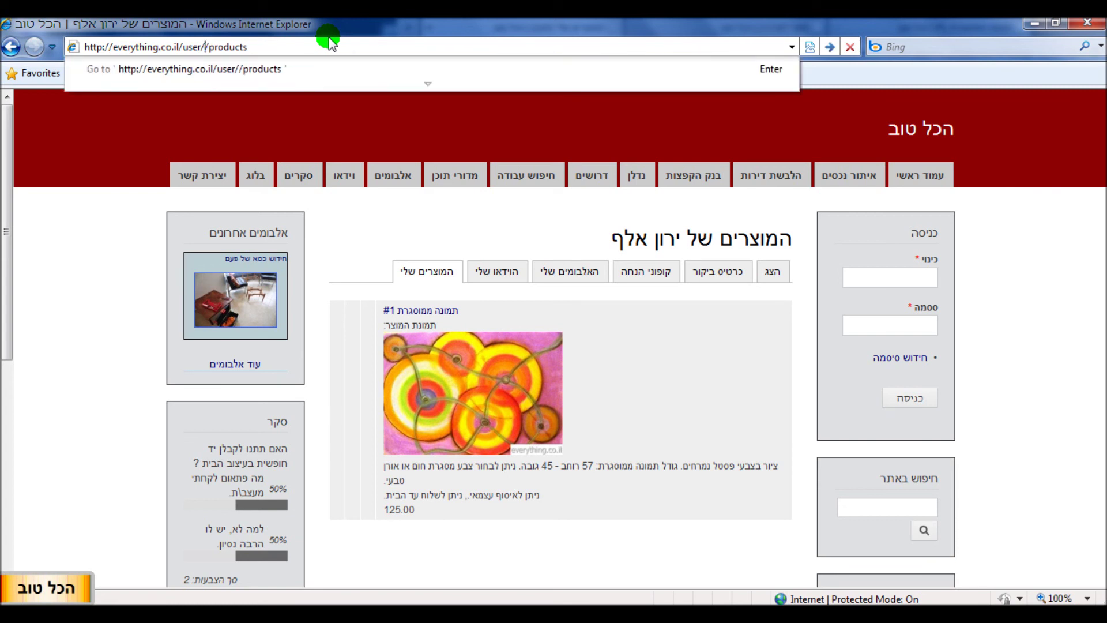
key(Return)
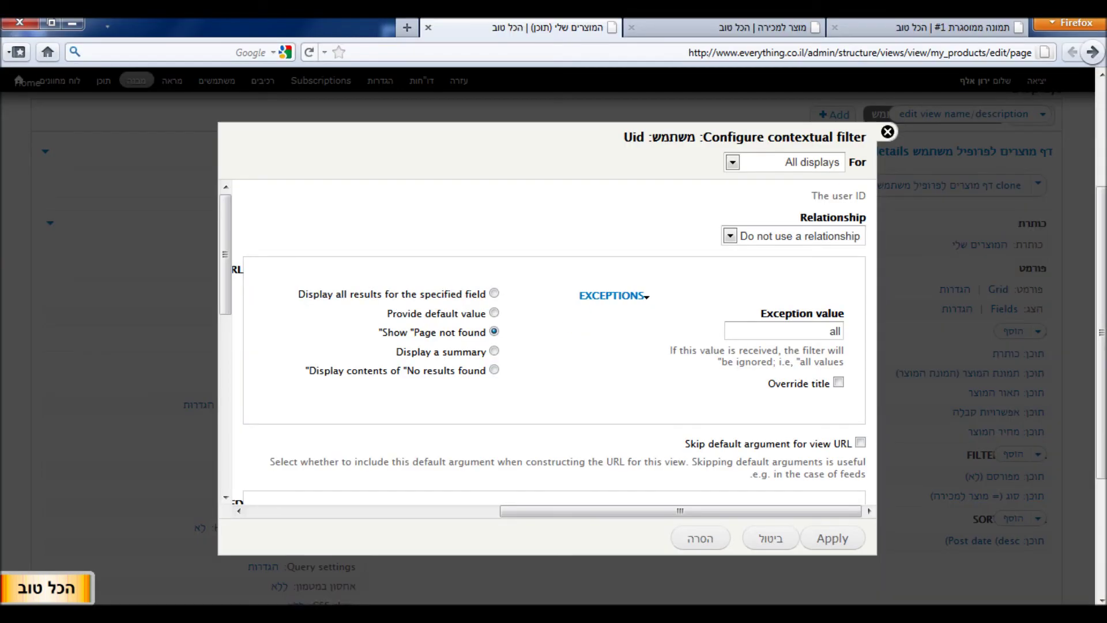
scroll(765, 430, down, 10)
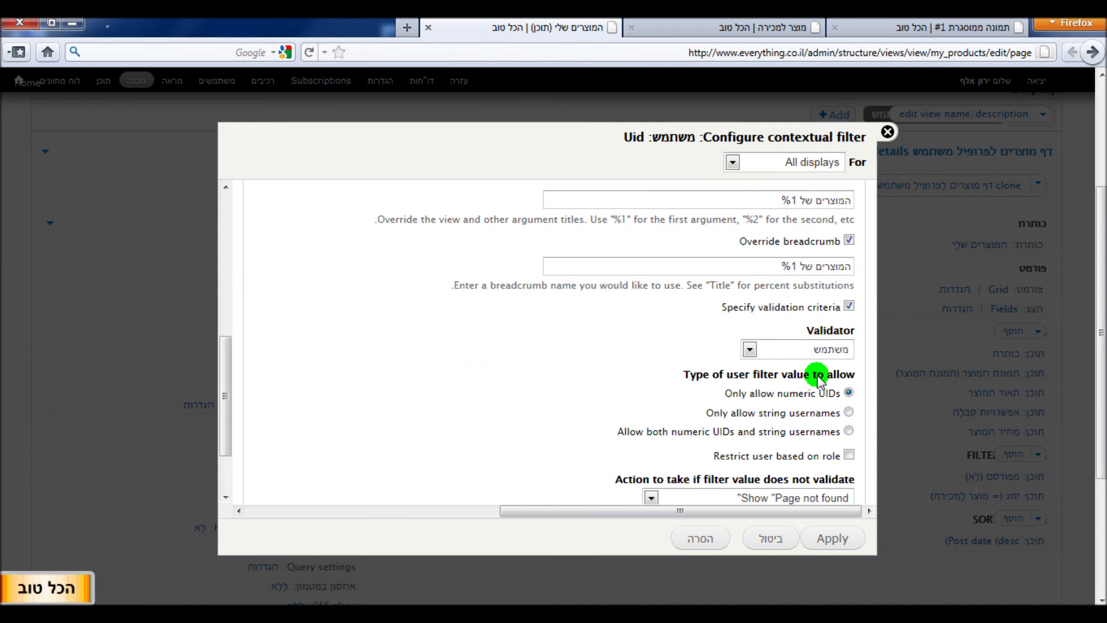
scroll(773, 404, down, 3)
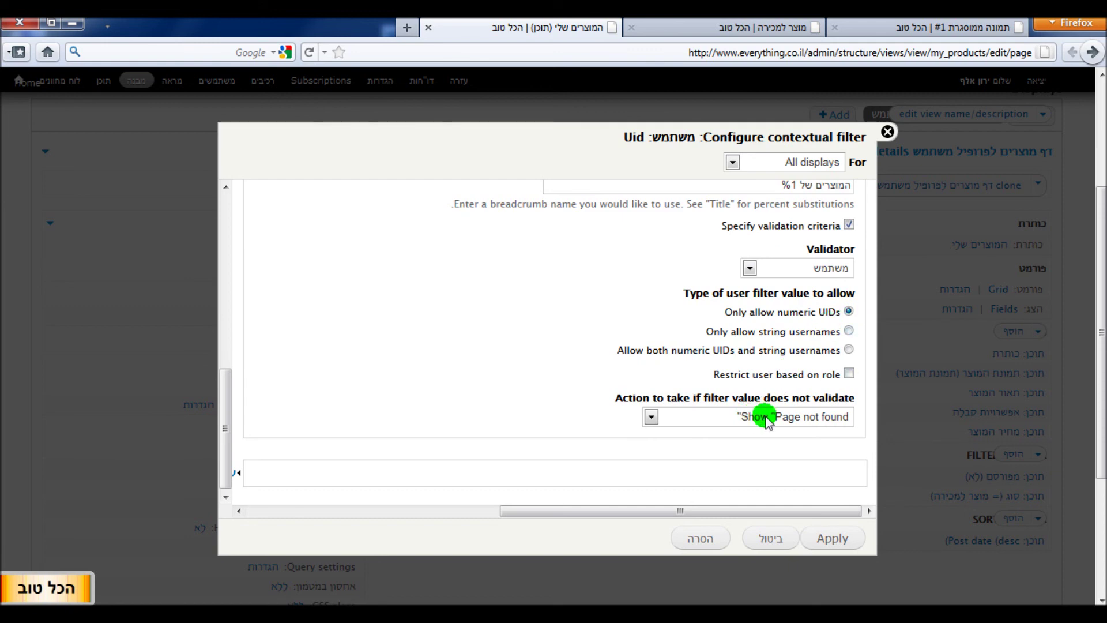
Step: Switch to Internet Explorer and load the products page for user 23 at user/23/products
click(287, 613)
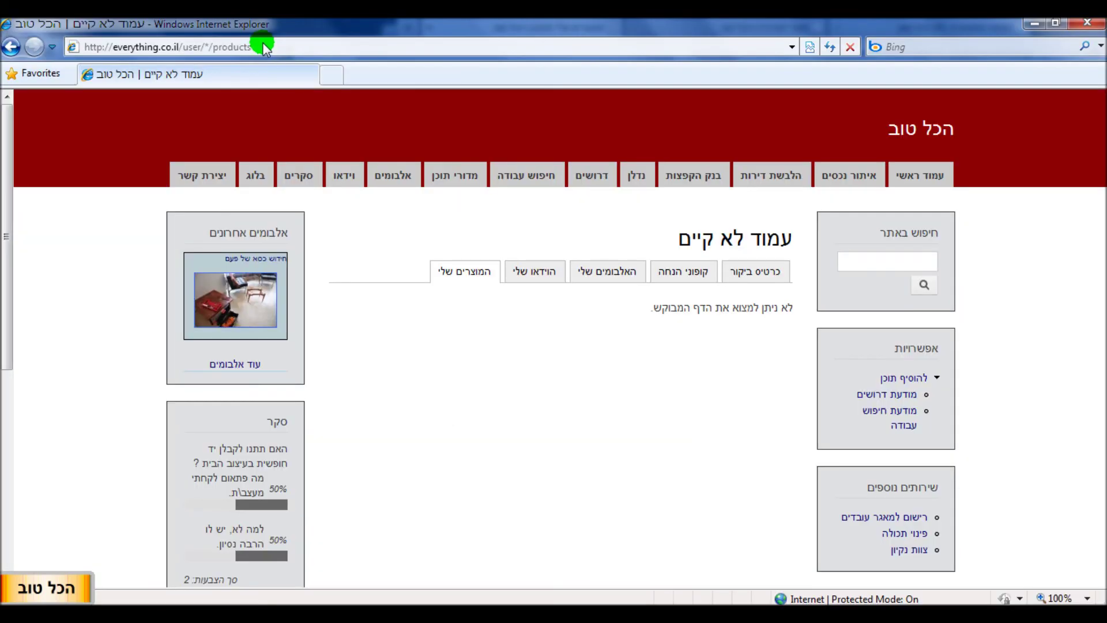
click(209, 49)
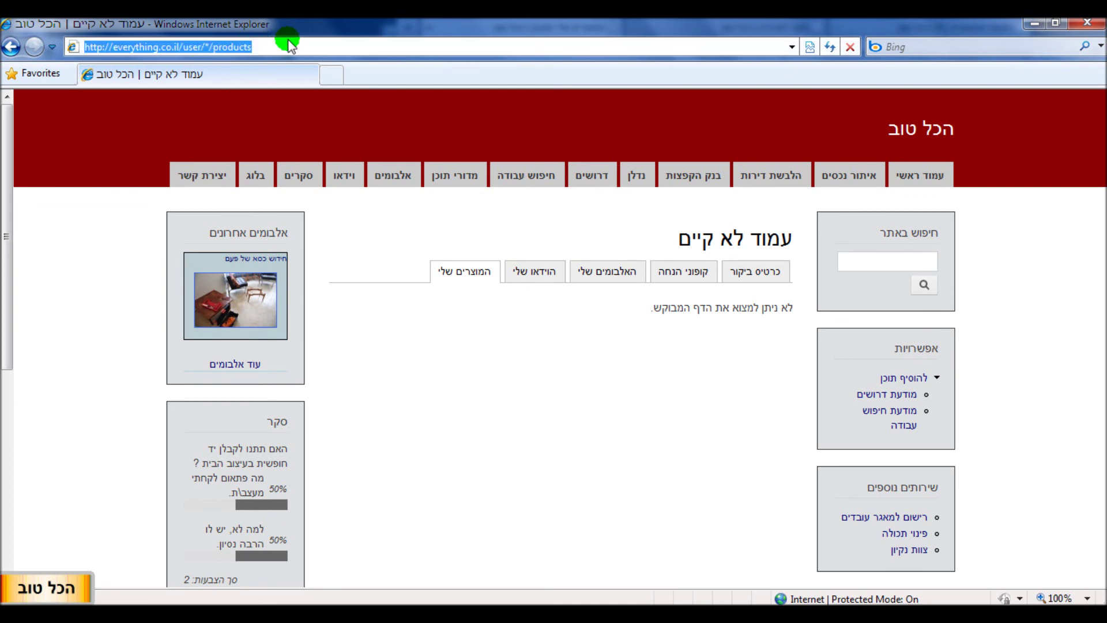
click(288, 45)
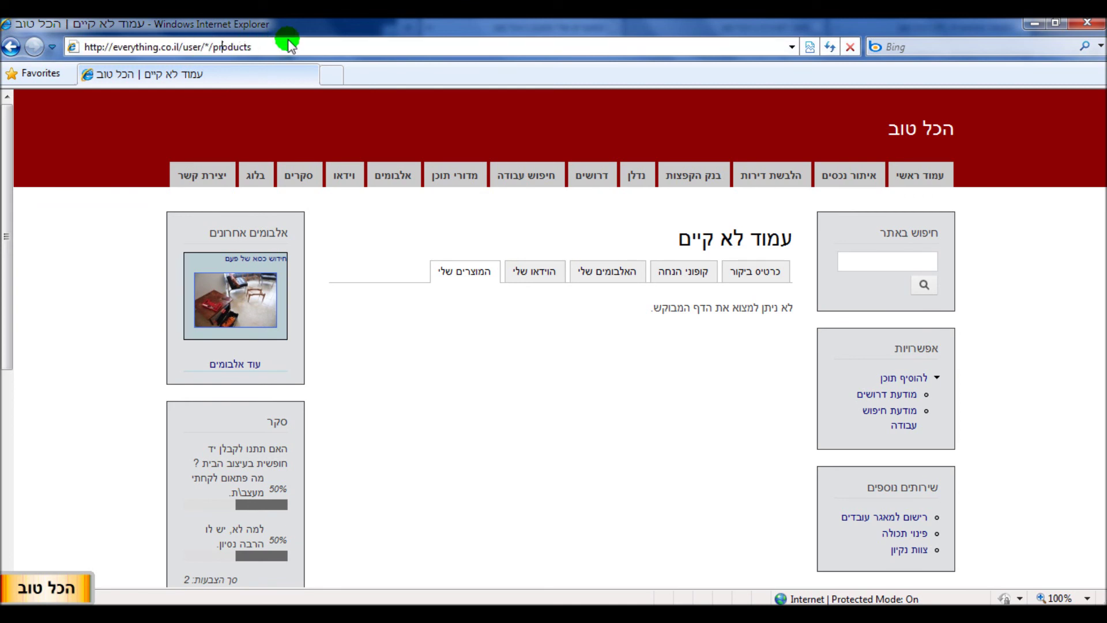
key(BackSpace)
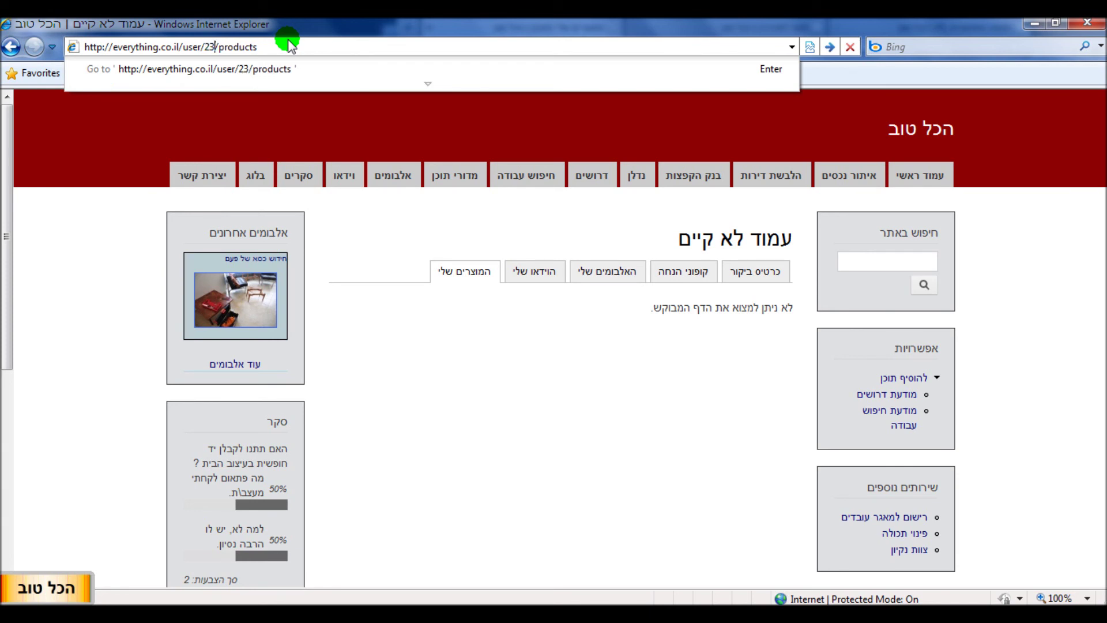
key(Return)
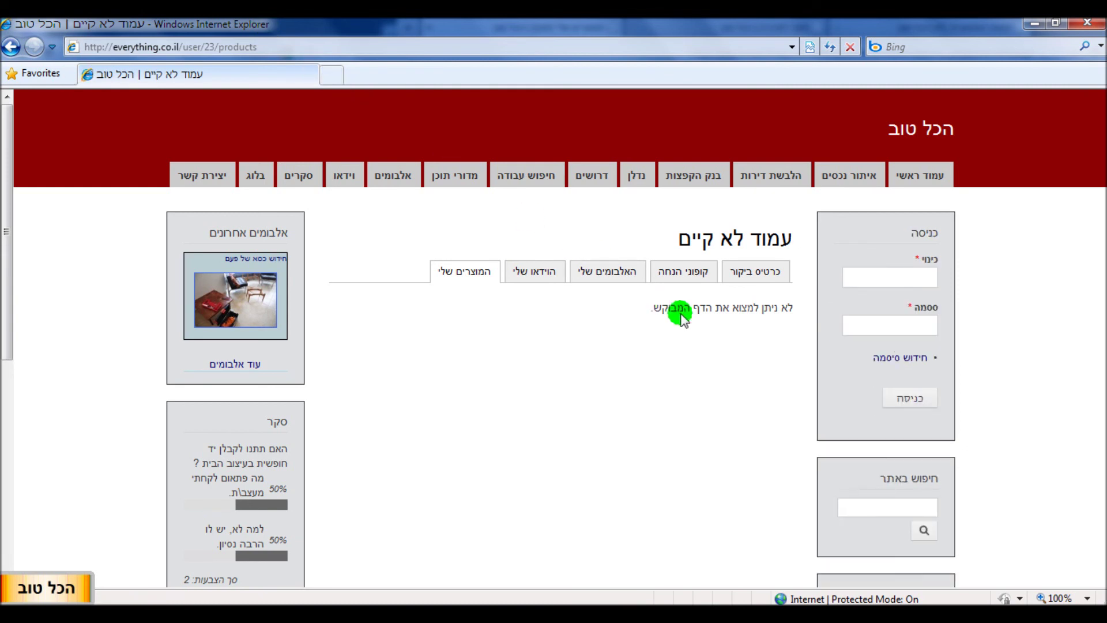
Step: Load the products page with the argument all at user/all/products
click(212, 46)
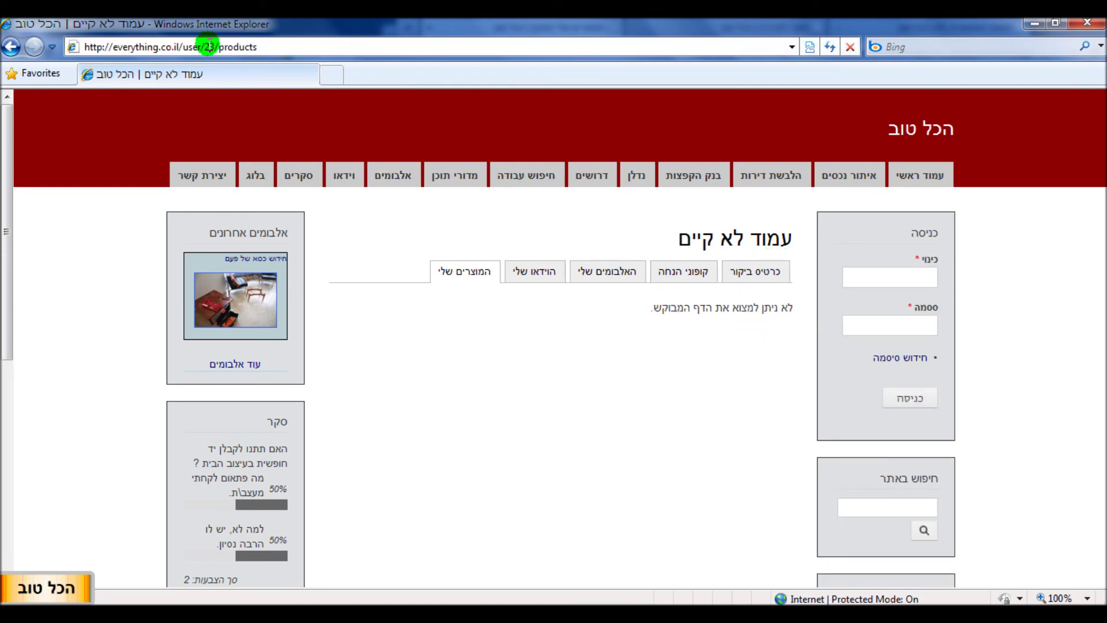
key(Delete)
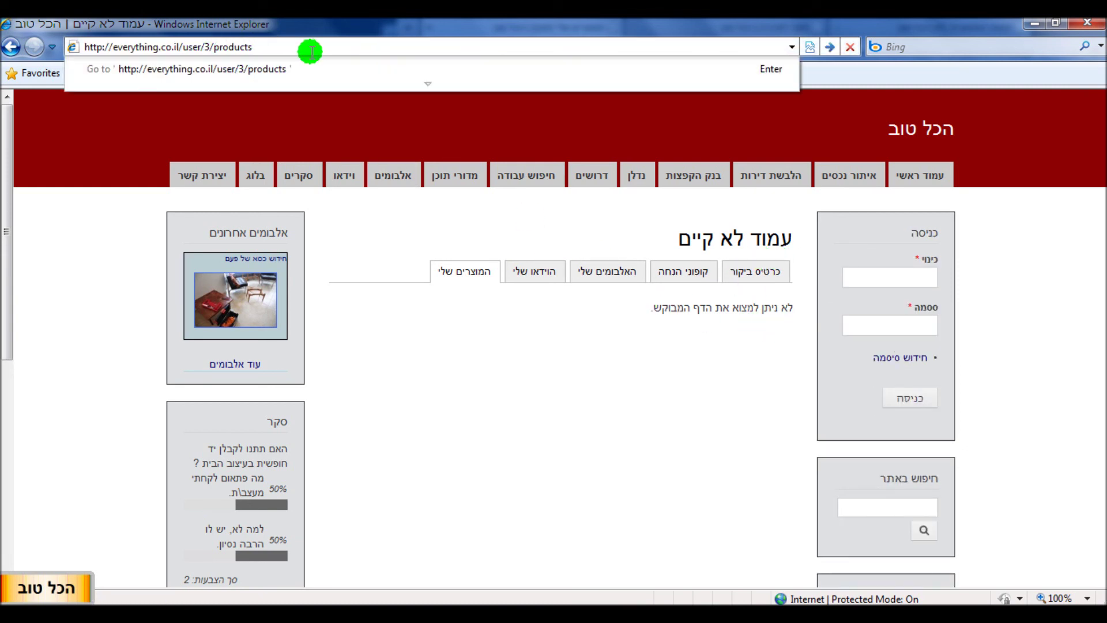
text(all)
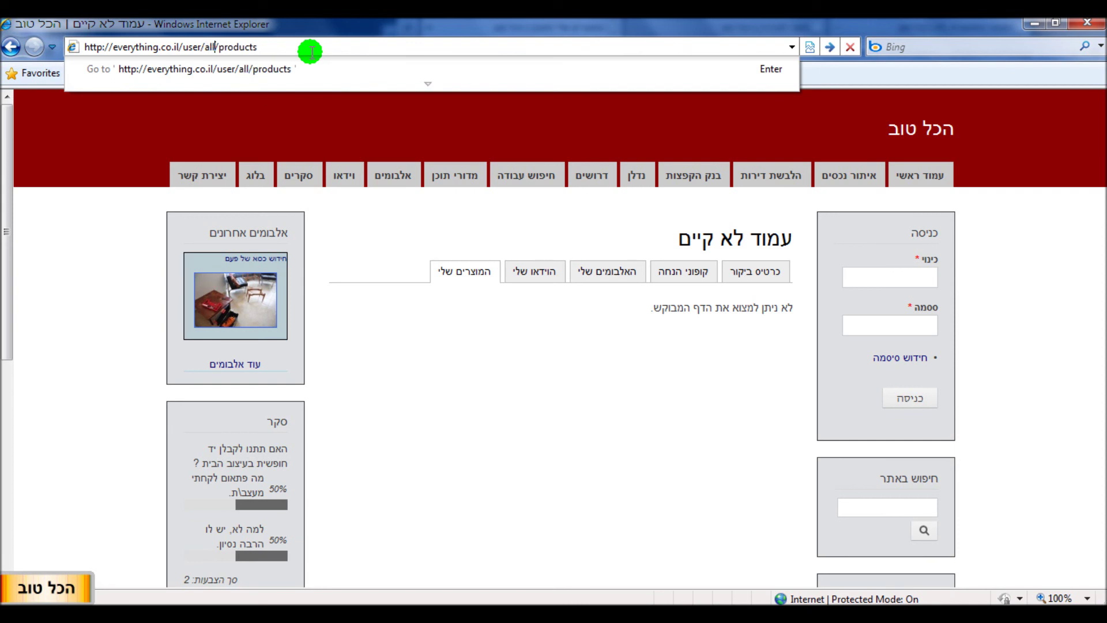
key(Return)
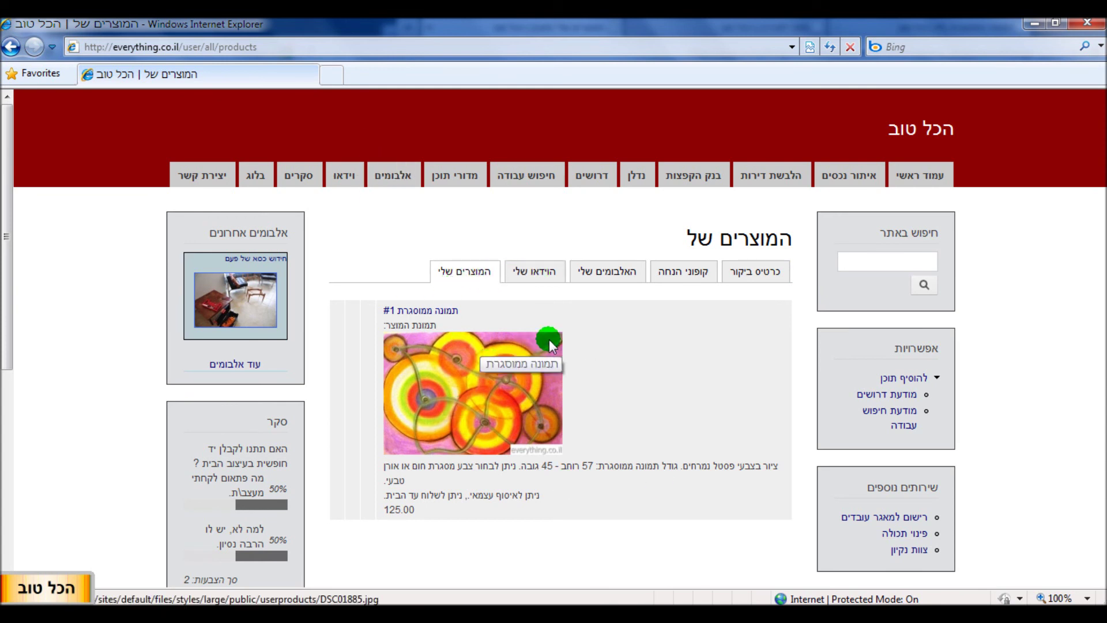
Step: Check the videos, albums, coupons and business card tabs for the all argument, and return to the המוצרים שלי tab
click(546, 274)
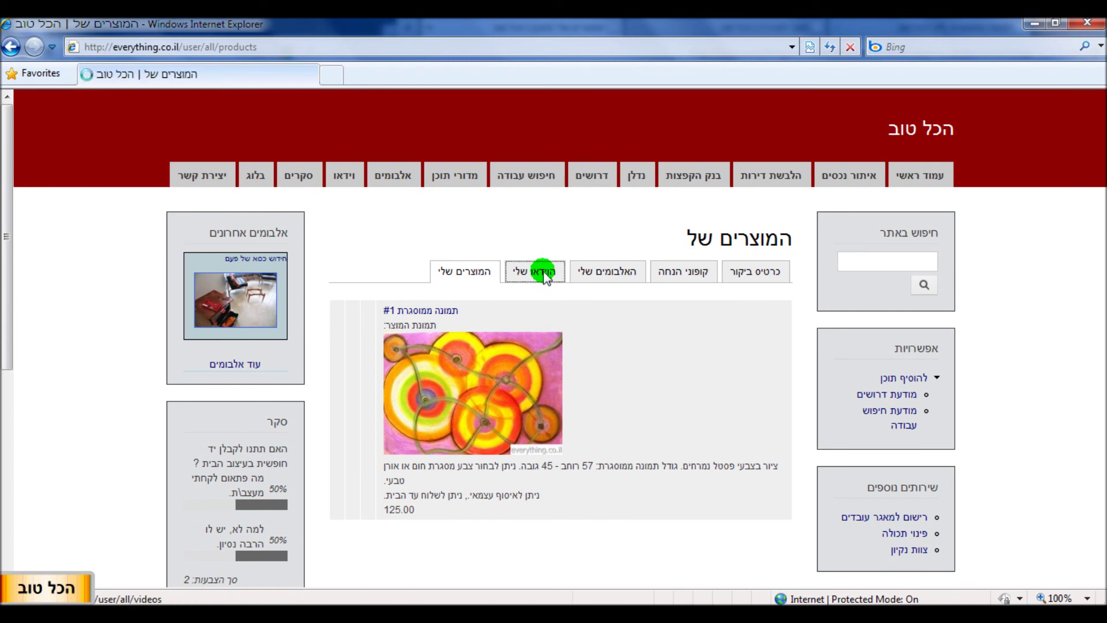
click(609, 275)
click(696, 275)
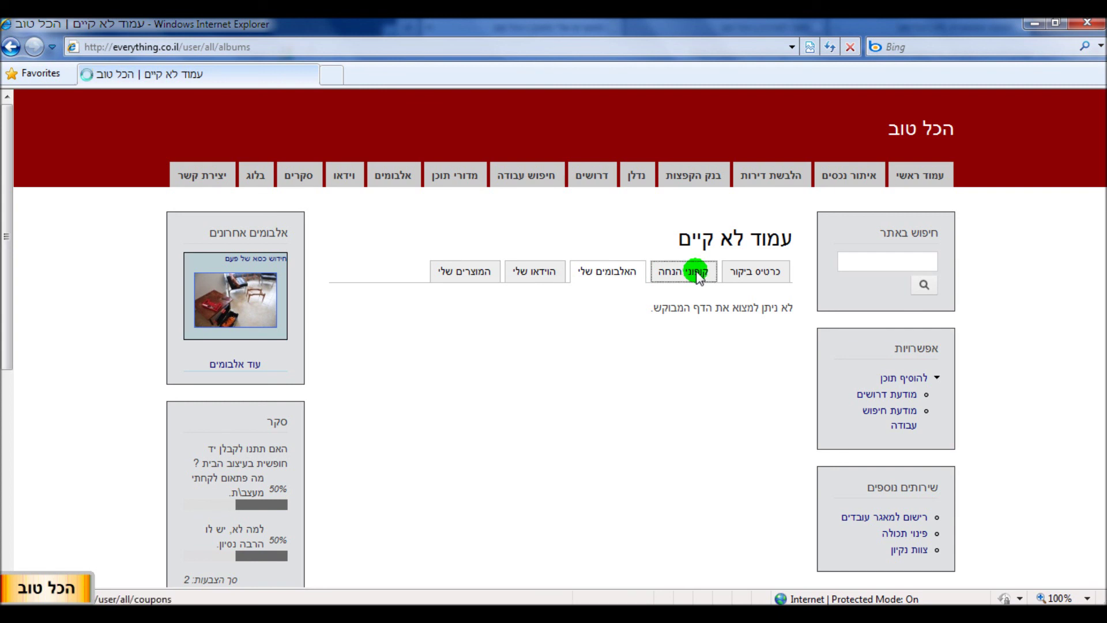
click(772, 276)
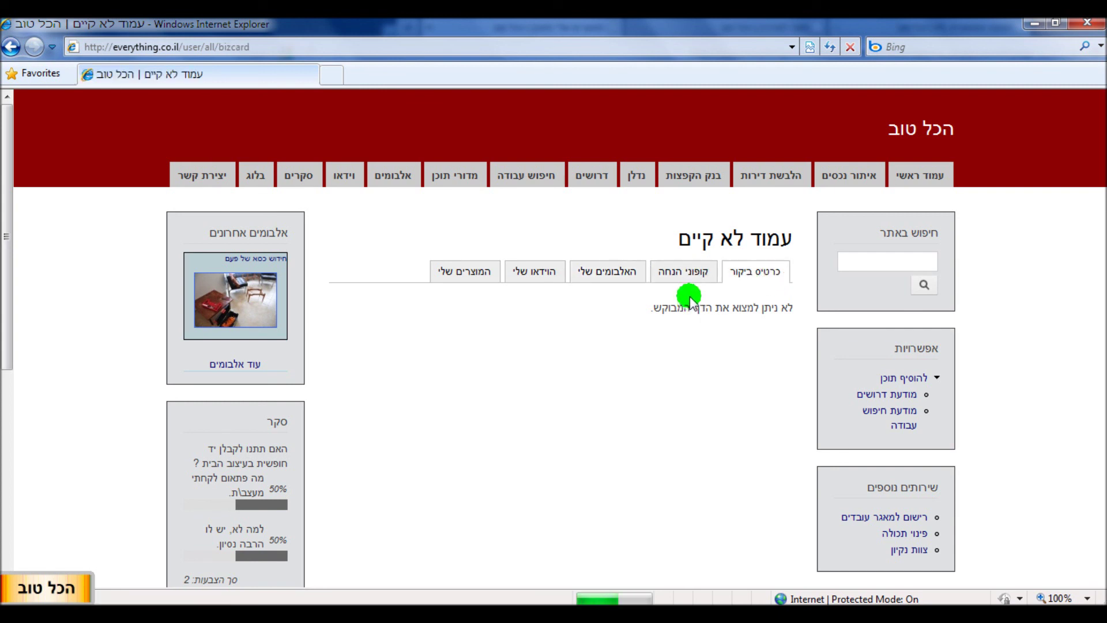
click(459, 271)
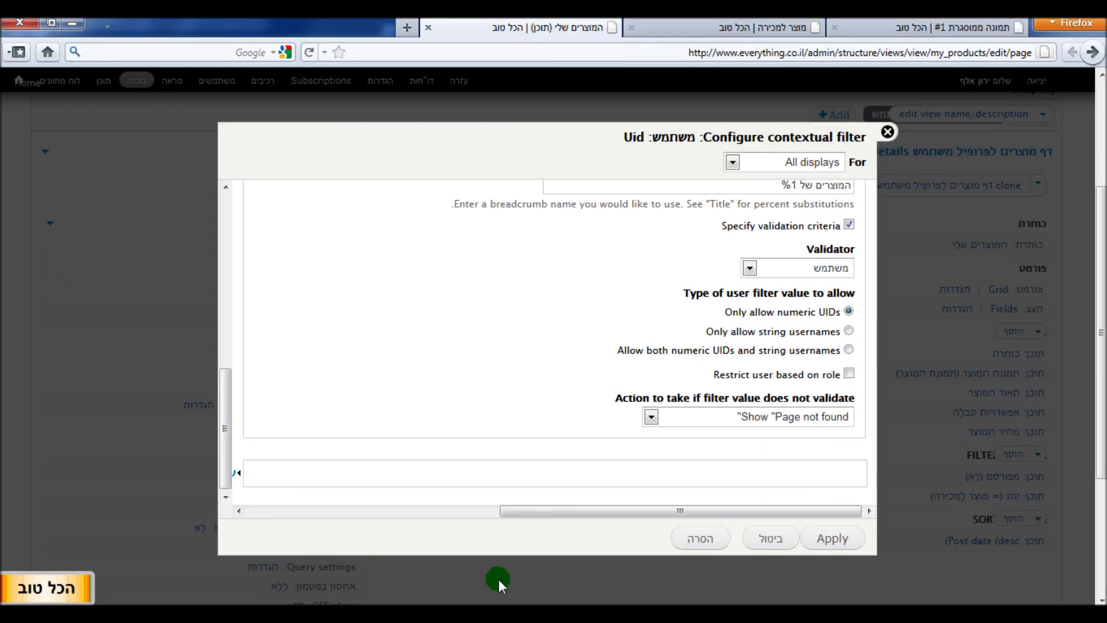
Step: In Firefox, clear the Uid contextual filter's exception value, review its validation settings, apply the change and save the view
scroll(770, 276, up, 5)
scroll(770, 279, up, 5)
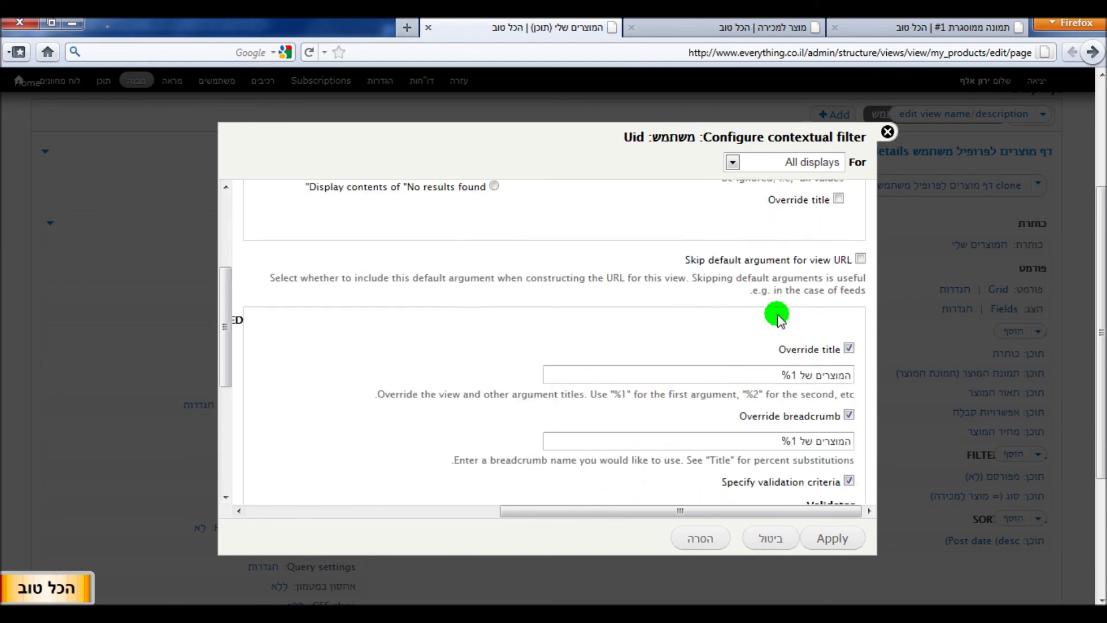
double_click(806, 334)
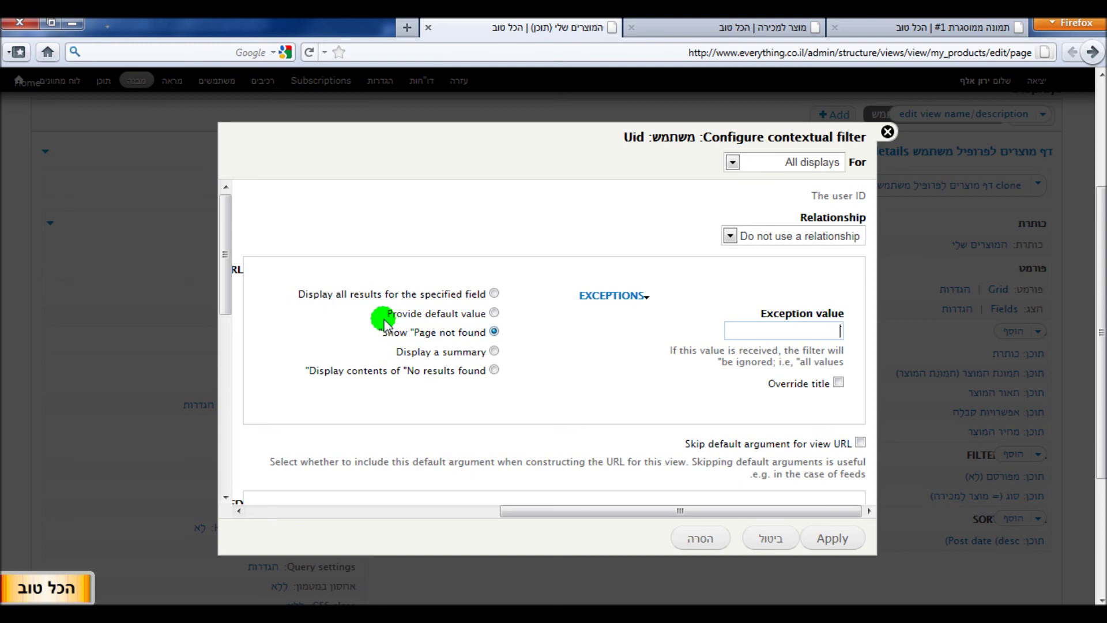
scroll(669, 355, down, 5)
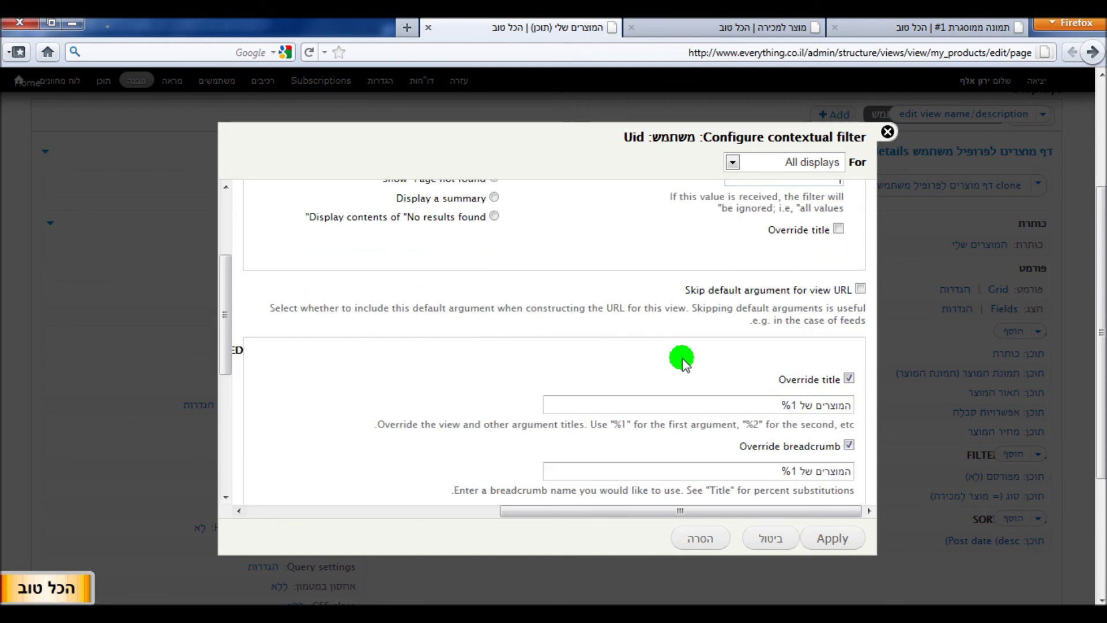
scroll(682, 361, down, 5)
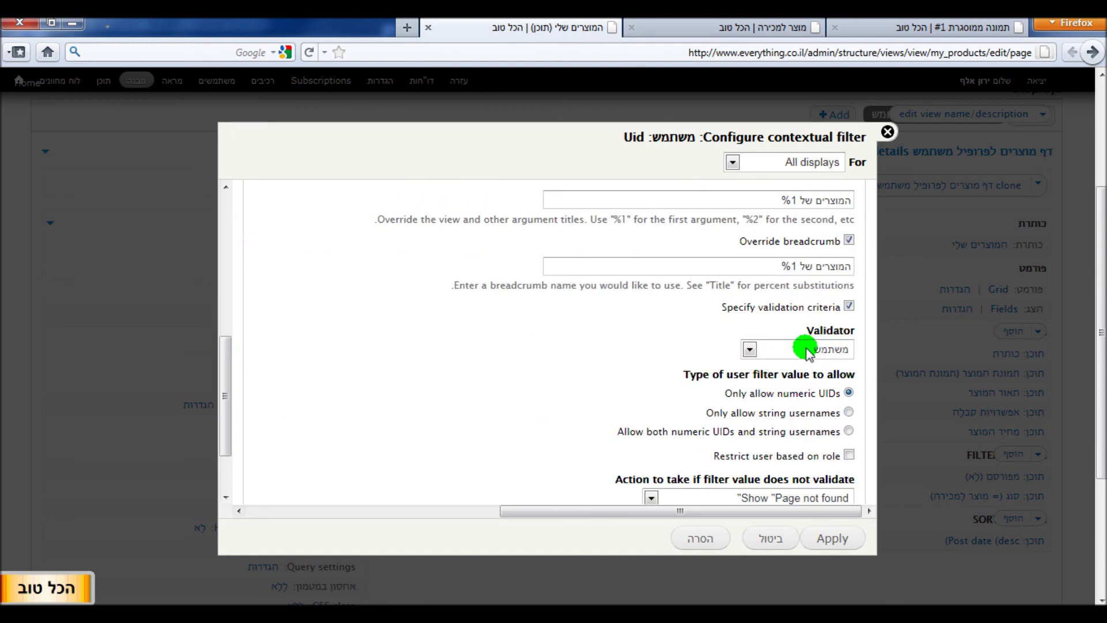
scroll(813, 363, down, 3)
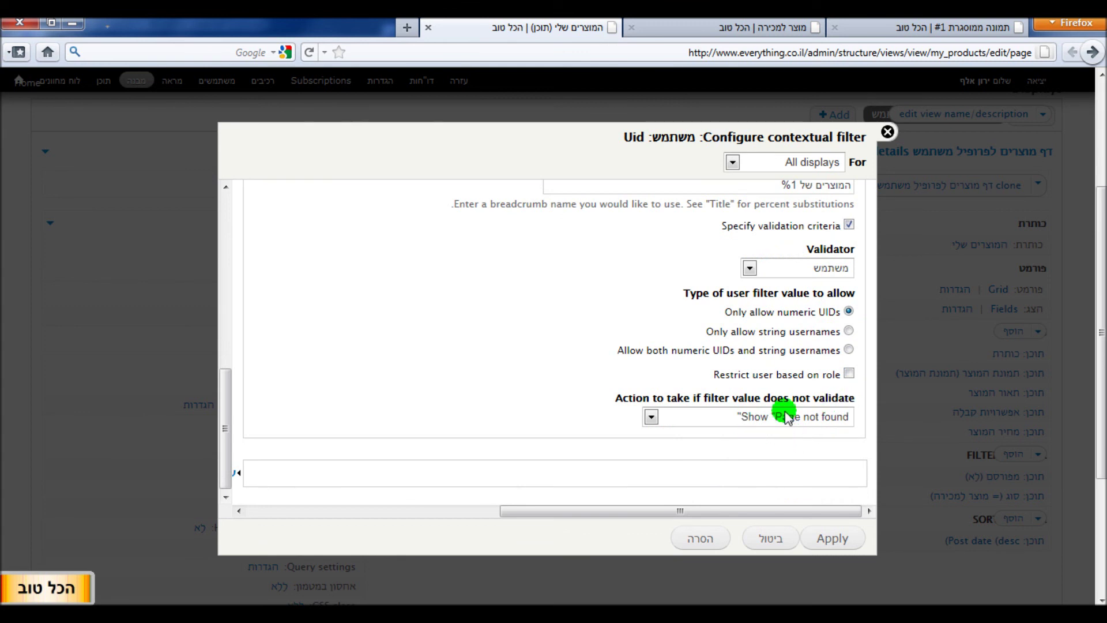
click(836, 539)
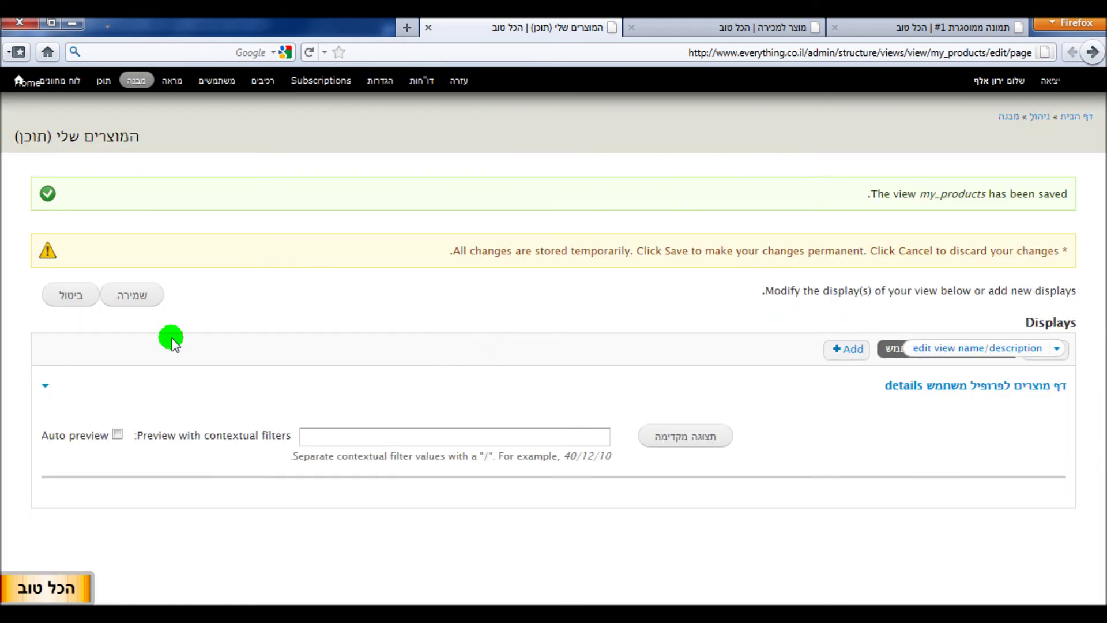
click(141, 293)
Step: Switch to Internet Explorer and reload the המוצרים שלי tab at user/all/products
mouse_move(46, 589)
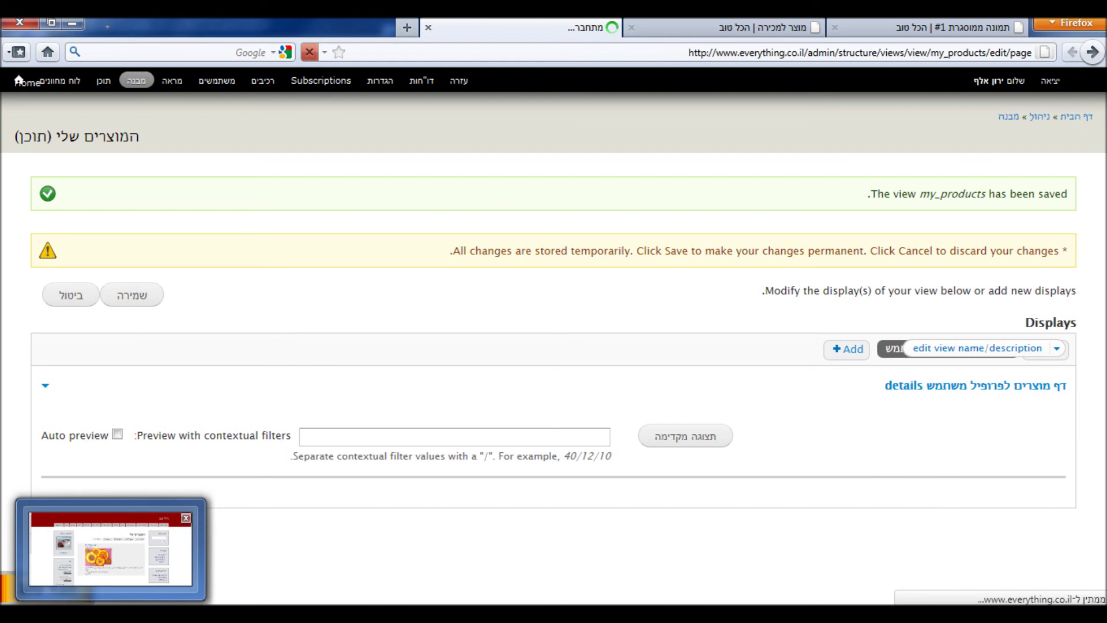
click(109, 548)
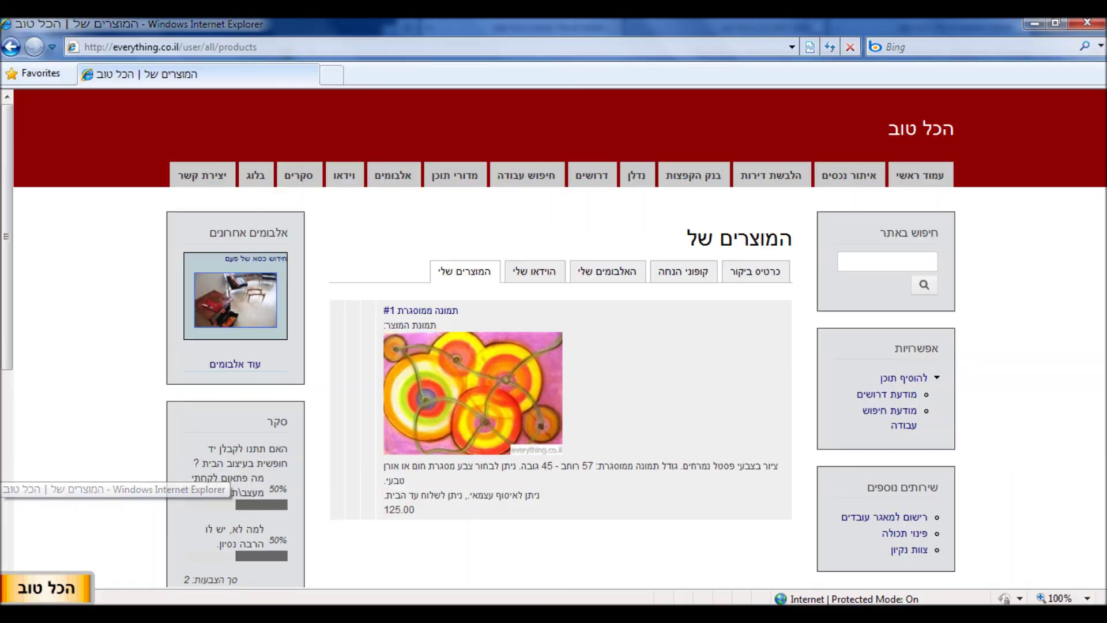
click(459, 267)
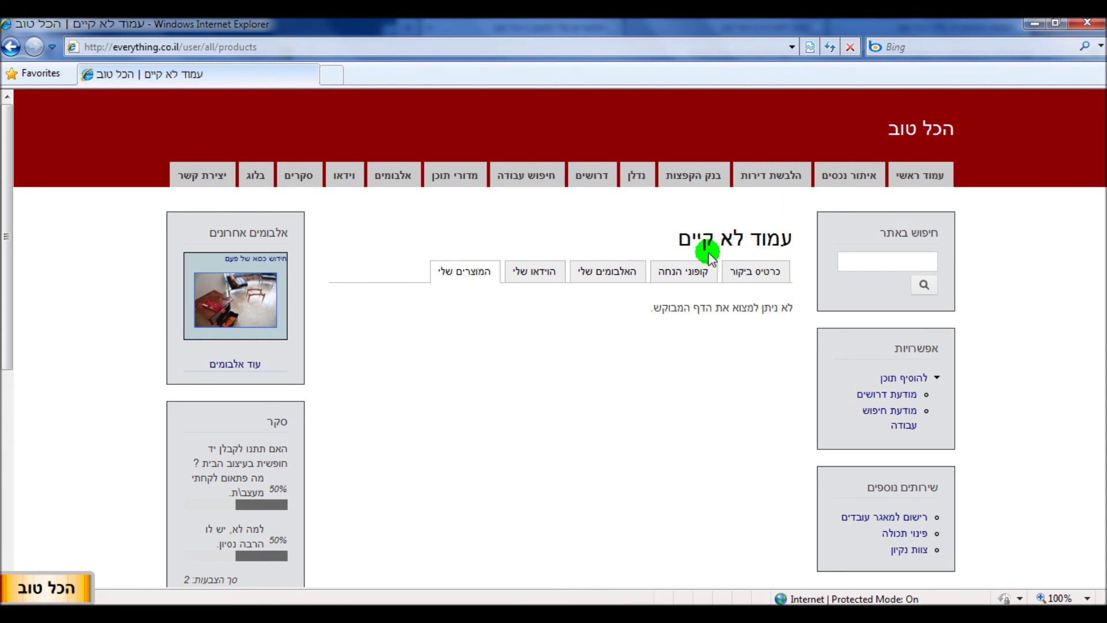
Step: Load user/34/products, check that user's videos tab and return to the המוצרים שלי tab
click(219, 50)
click(209, 47)
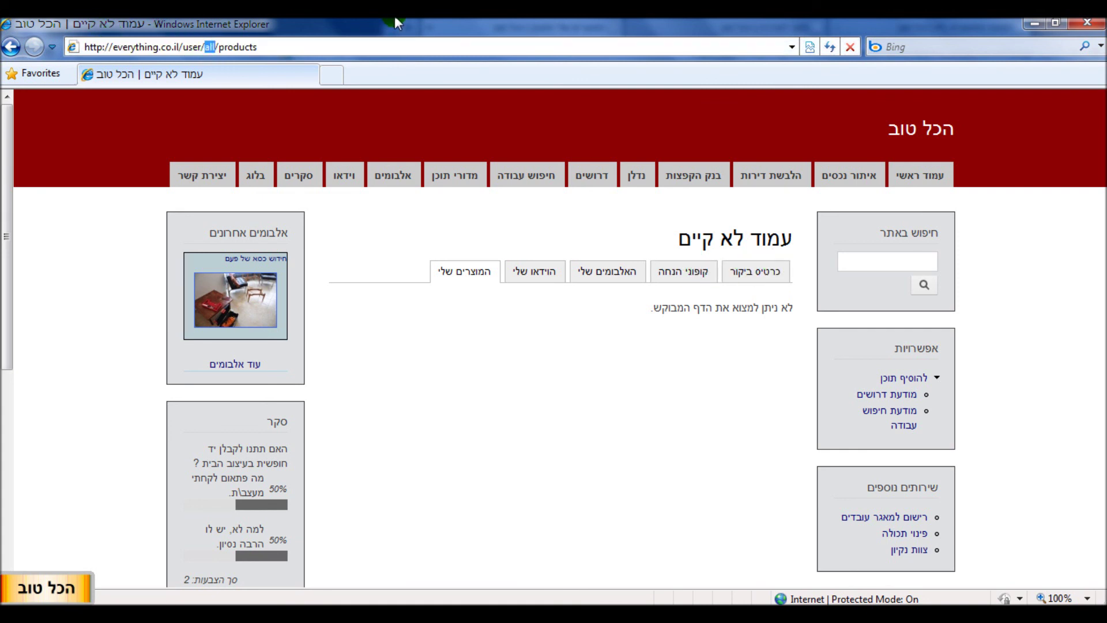
text(34)
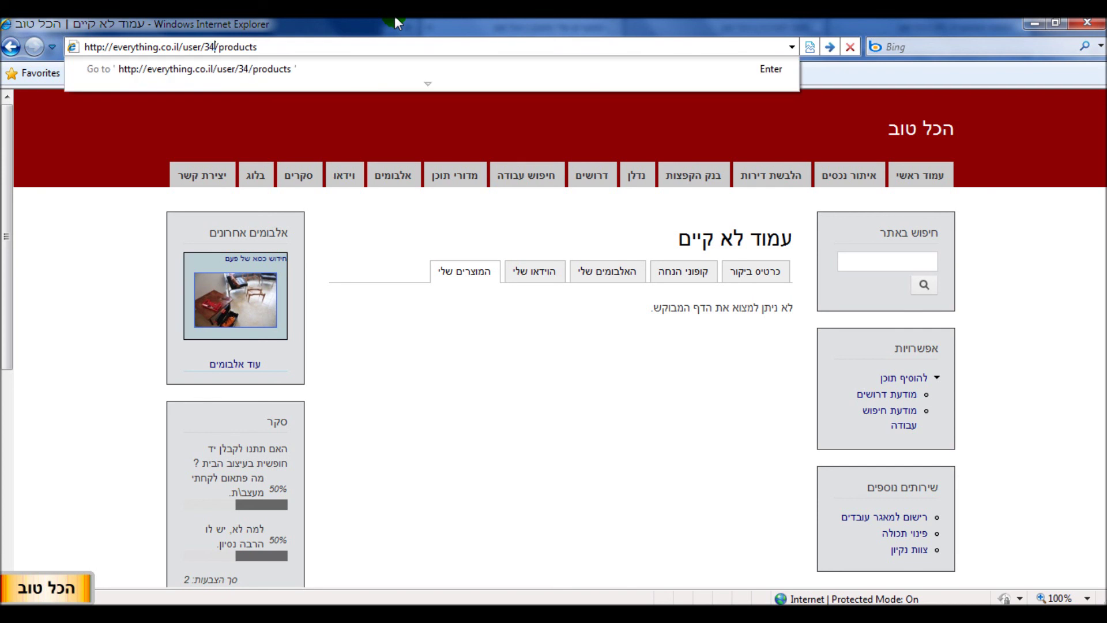
key(Return)
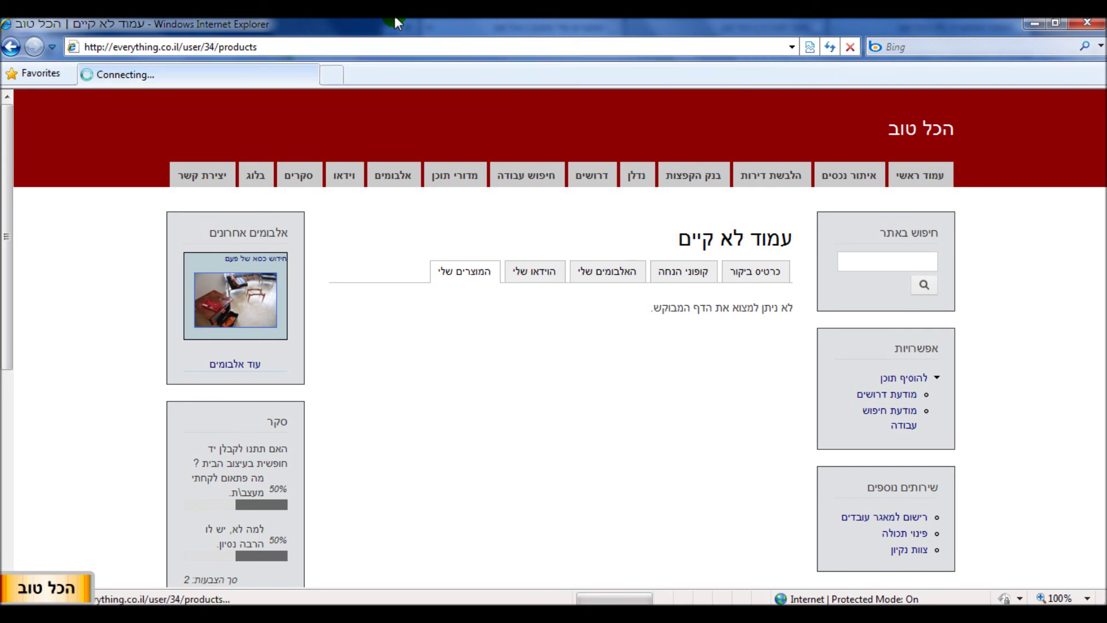
click(409, 121)
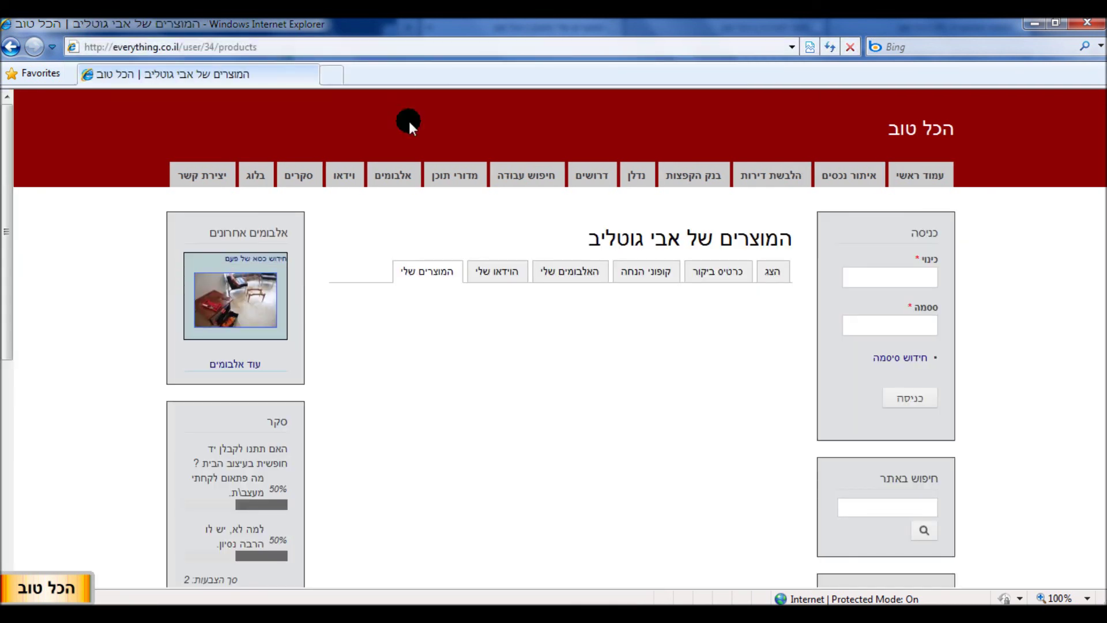
click(503, 276)
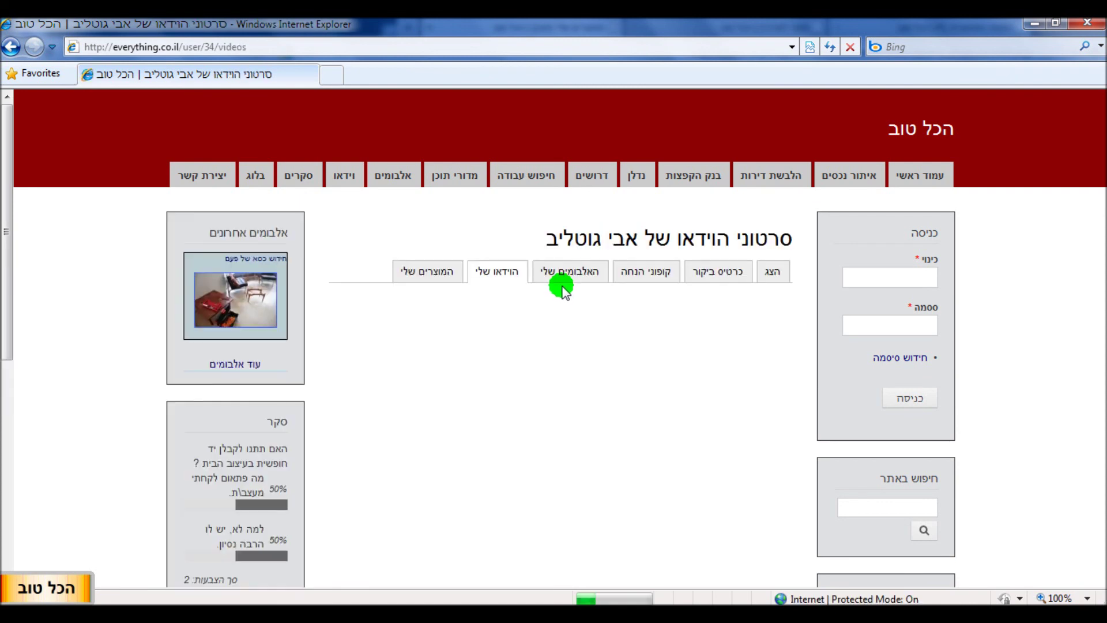
click(429, 276)
Step: Load the products page for user 1 at user/1/products and look over the product listing
click(210, 46)
click(209, 47)
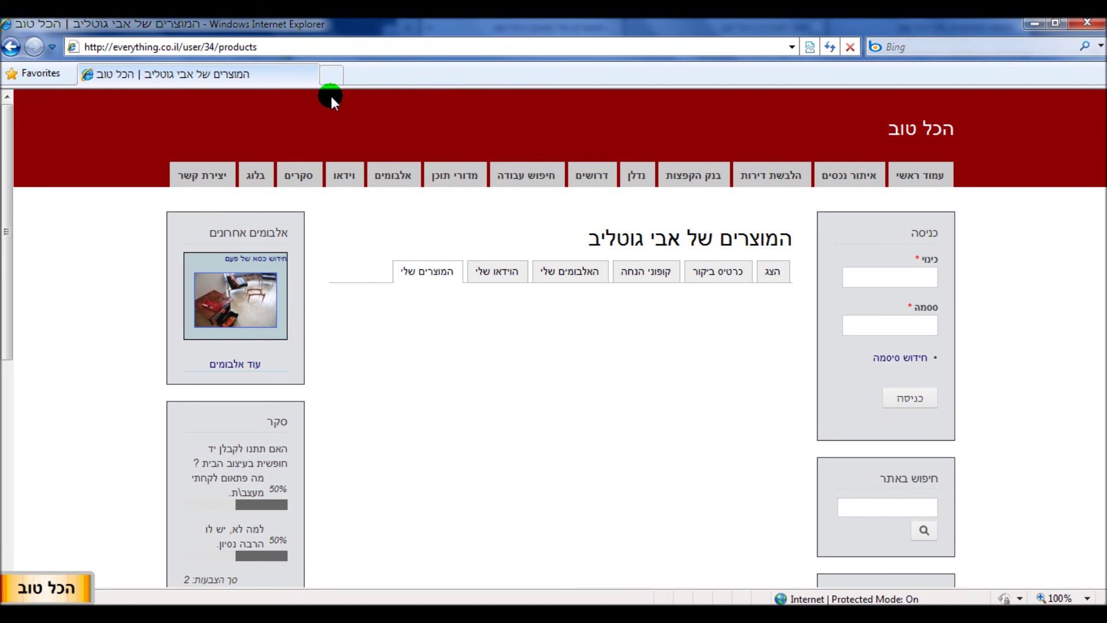
key(BackSpace)
key(Delete)
text(1)
key(Return)
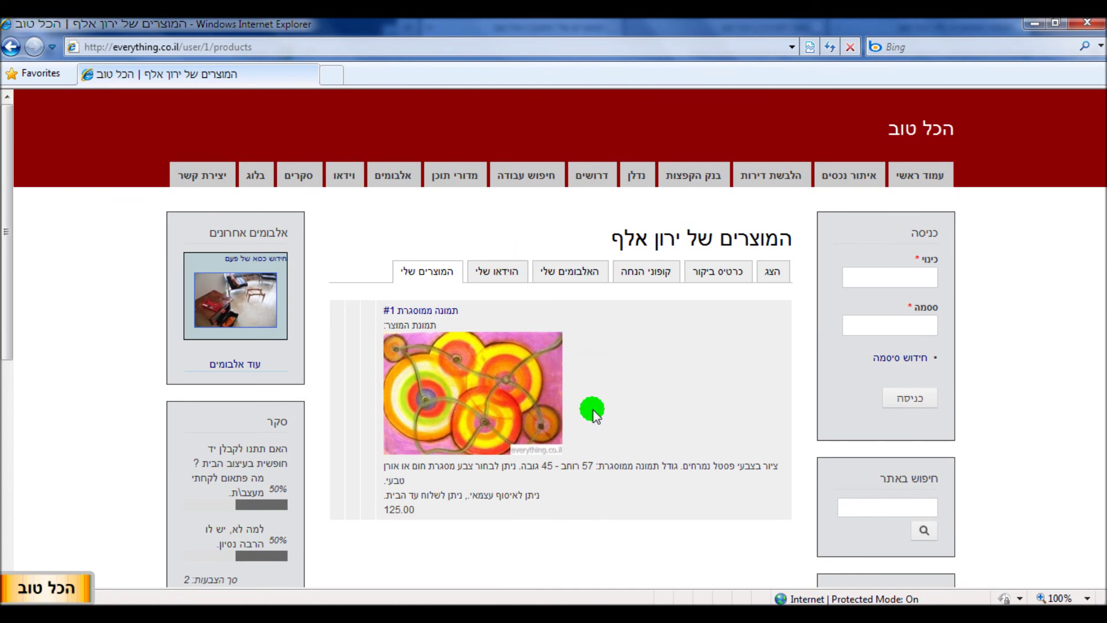
scroll(594, 412, down, 3)
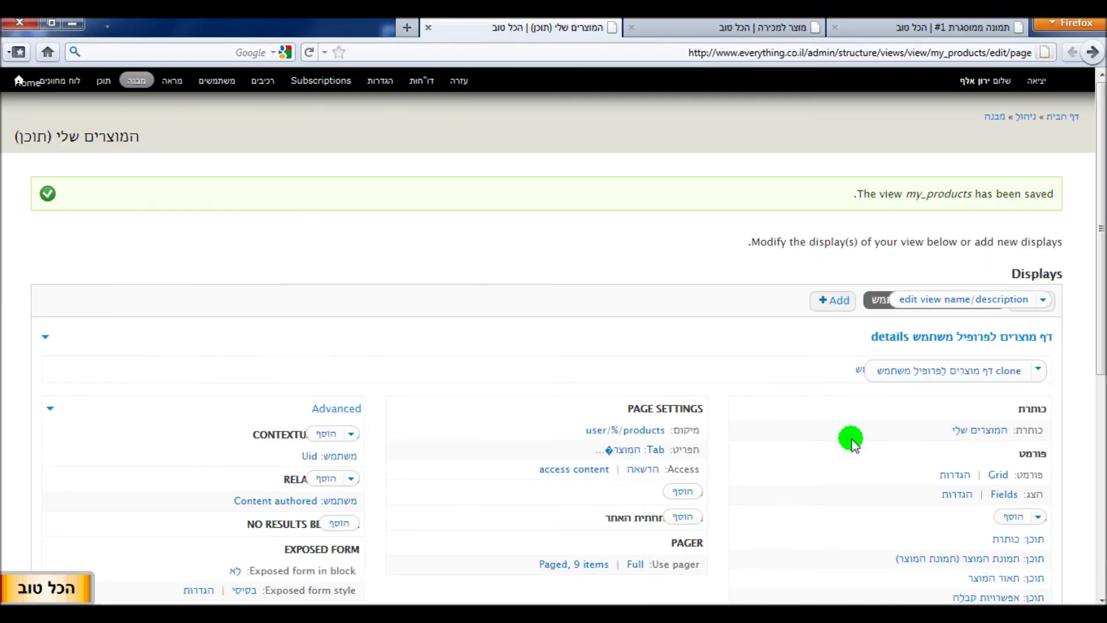
Step: In Firefox, set the view's Grid format to 1 column for all displays and save the view
click(1004, 476)
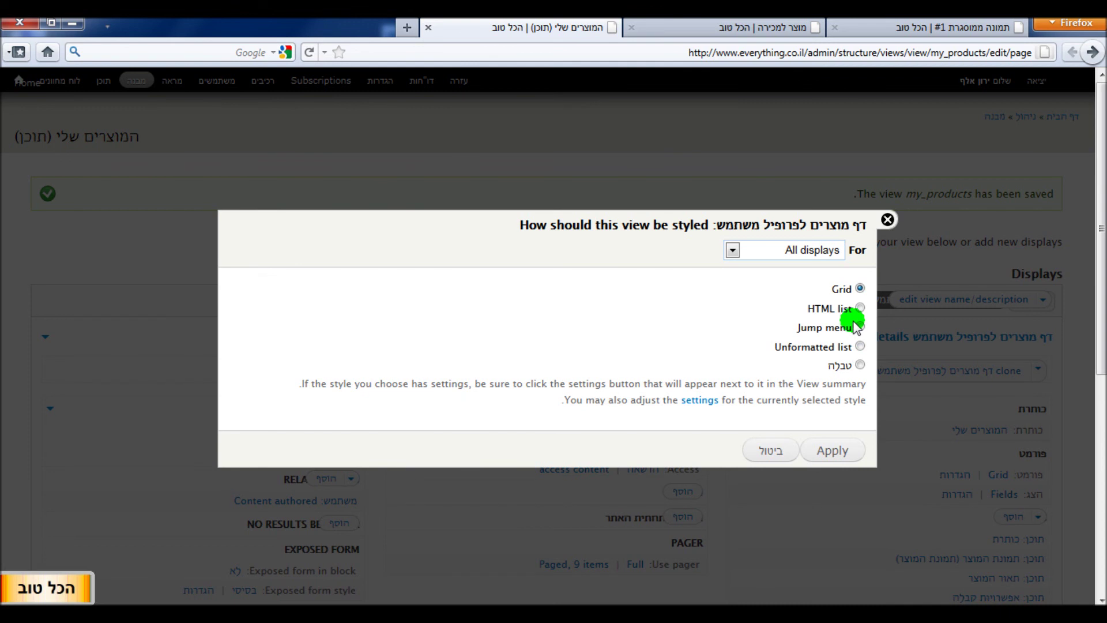
click(860, 365)
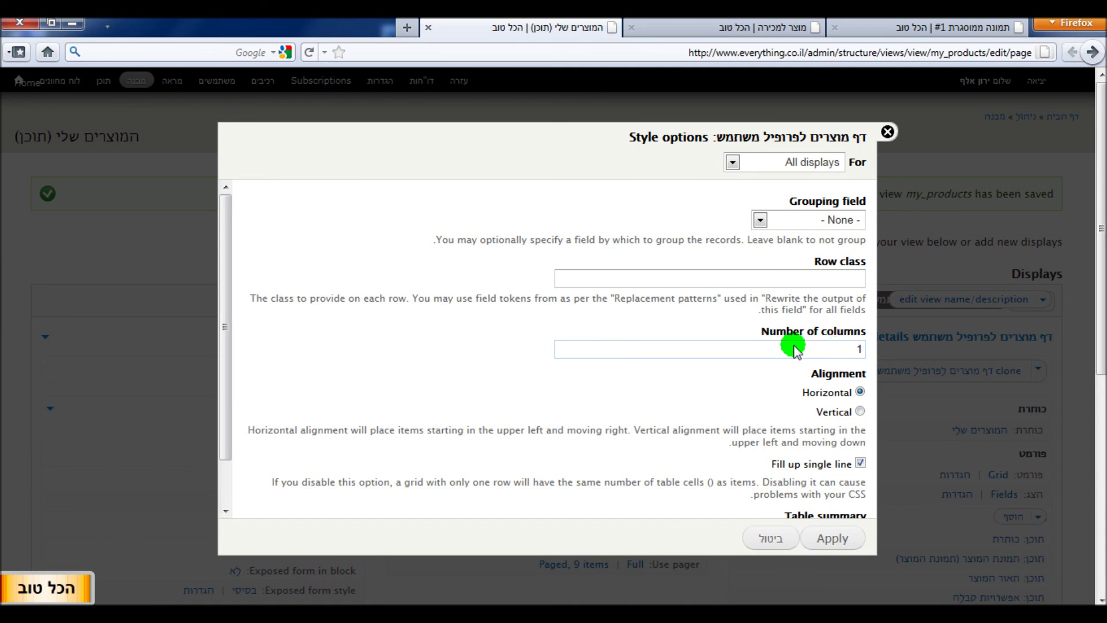
click(836, 537)
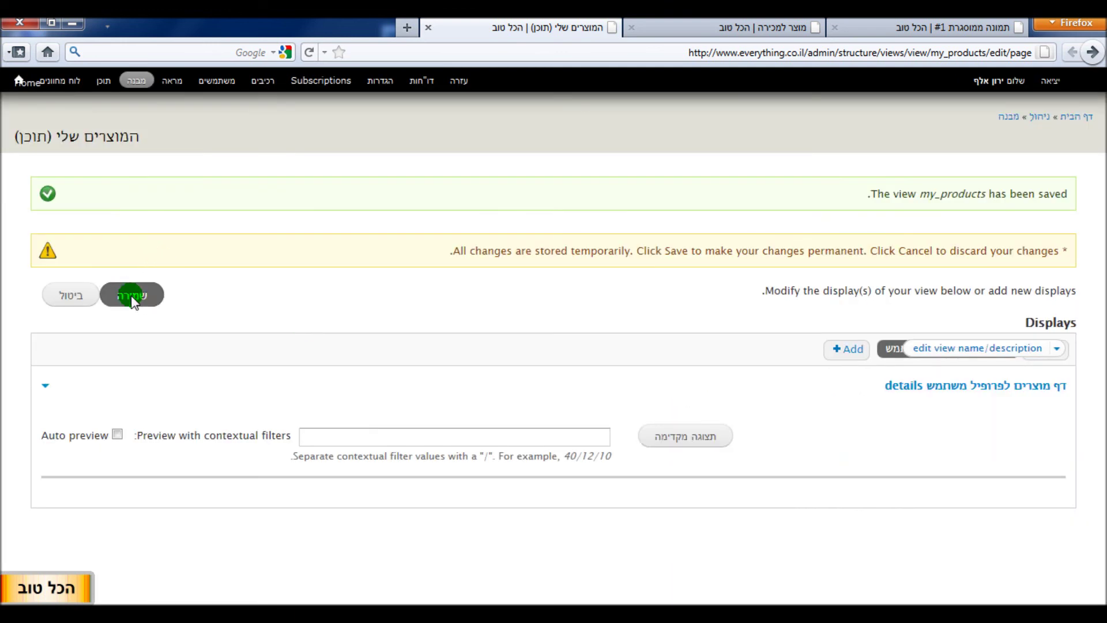
click(132, 295)
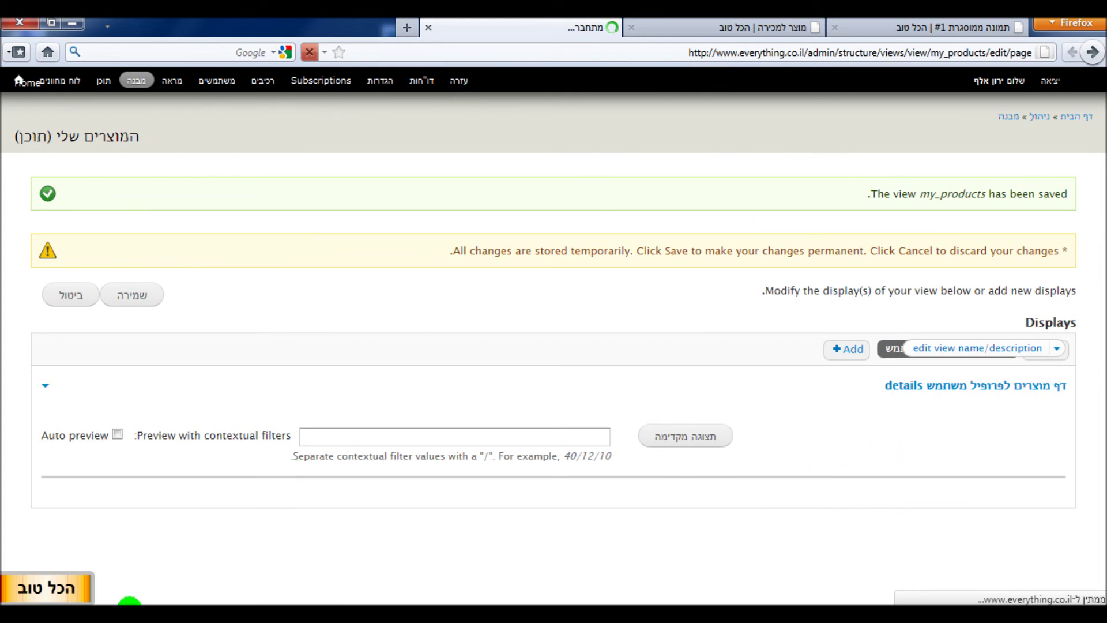
Step: Switch to Internet Explorer and refresh user/1/products to check the grid layout
mouse_move(46, 589)
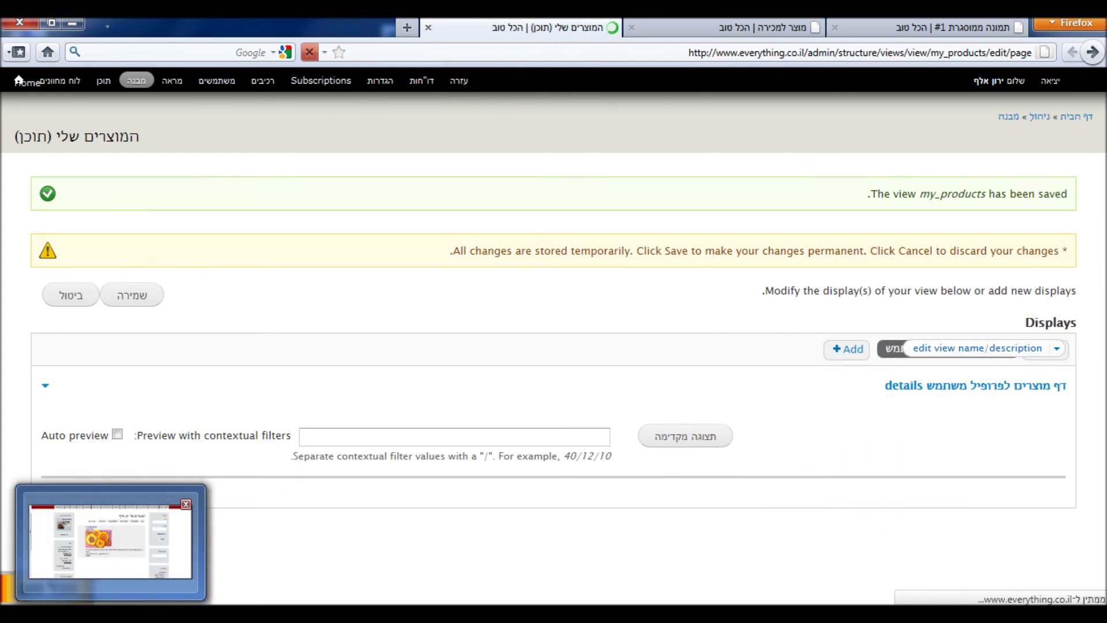
click(109, 540)
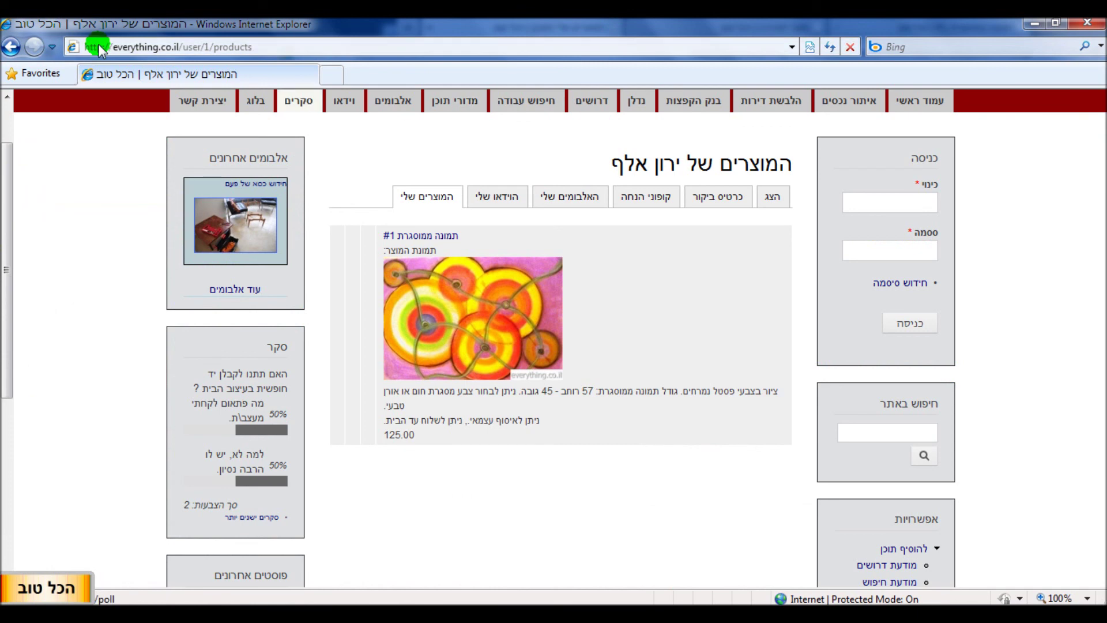
click(831, 46)
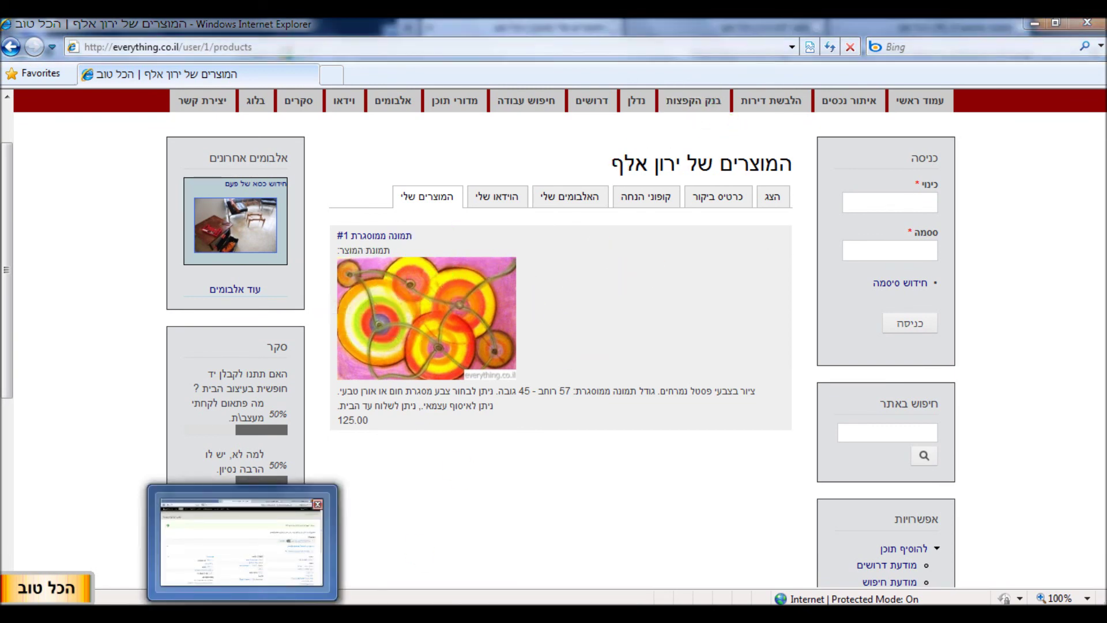
Step: View the תמונה ממוסגרת #1 product page in Firefox, and return to the user/1/products page and its address in Internet Explorer
click(241, 535)
click(952, 27)
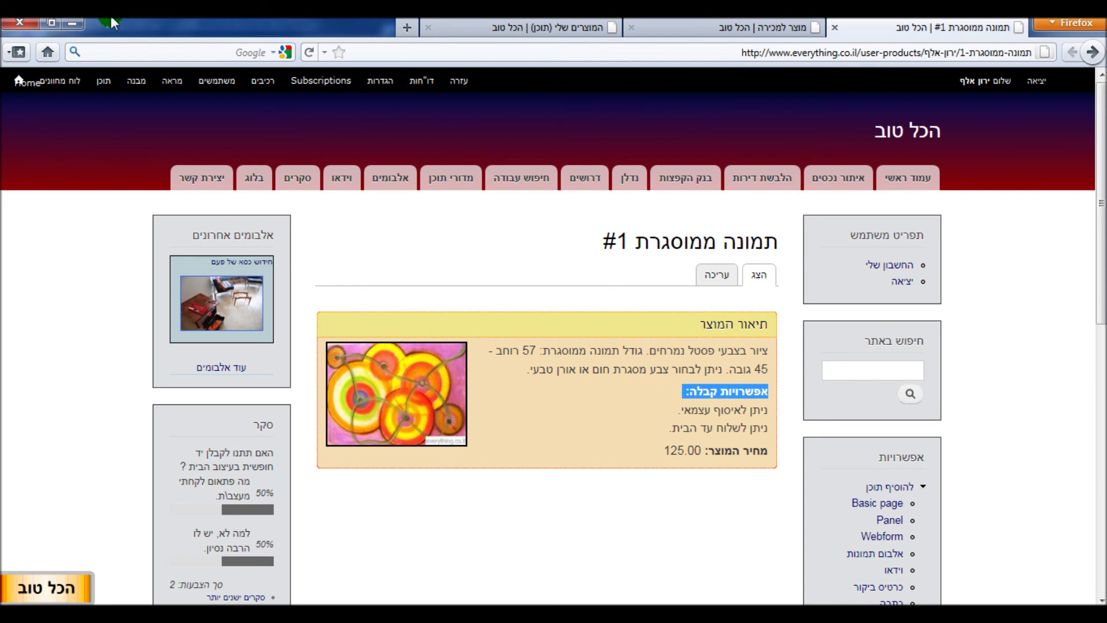
click(80, 23)
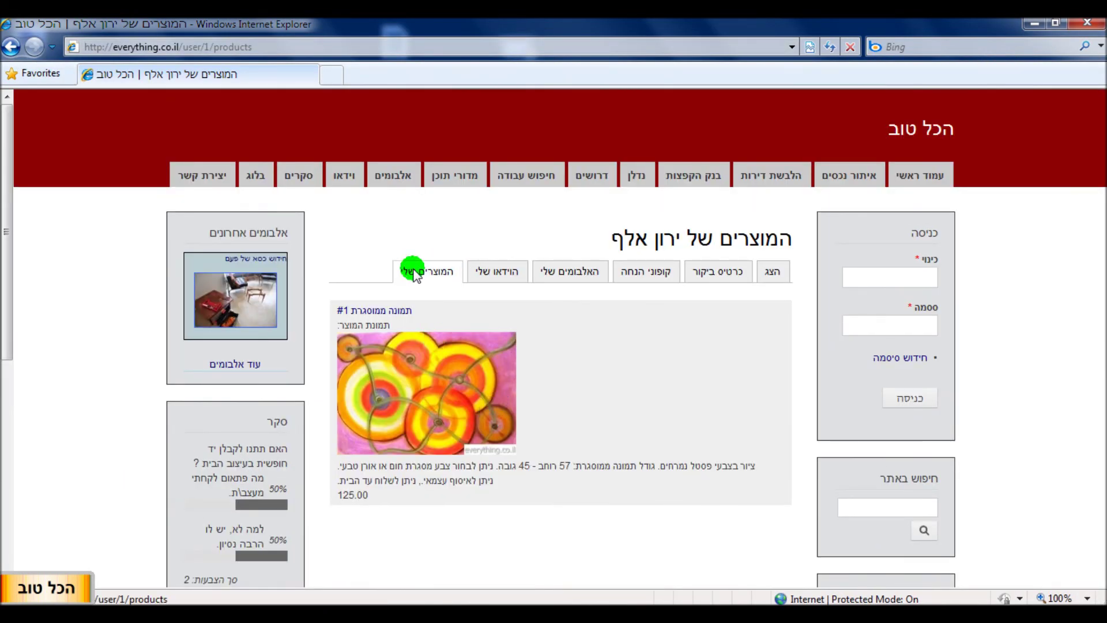
click(190, 47)
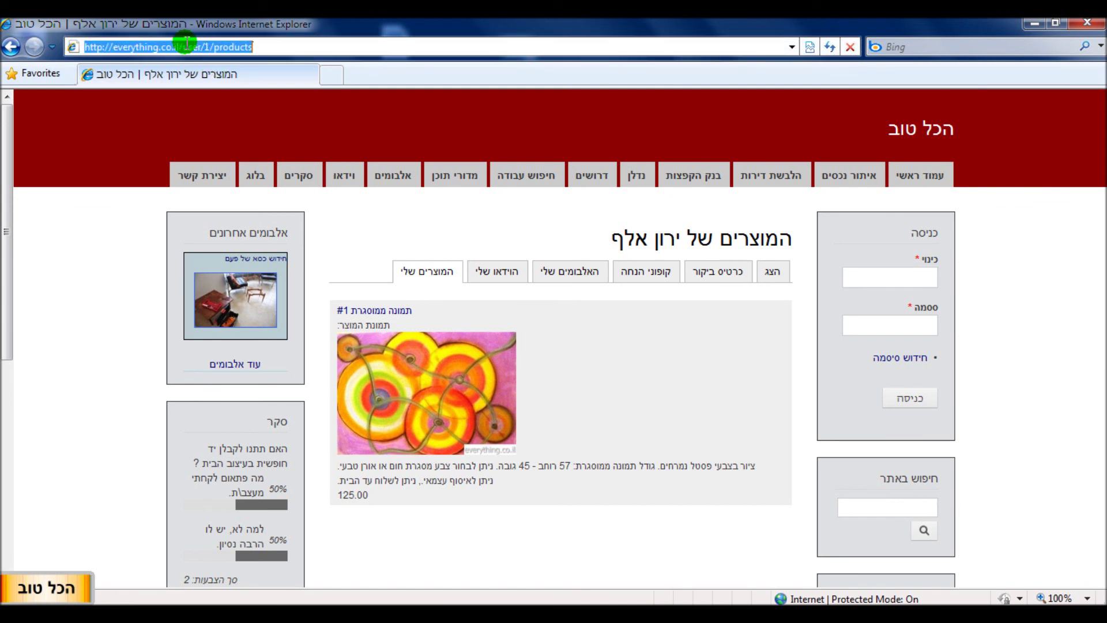
Step: Examine the user/1/products path in the address and the user-specific page title above the profile tabs
drag(183, 47, 304, 51)
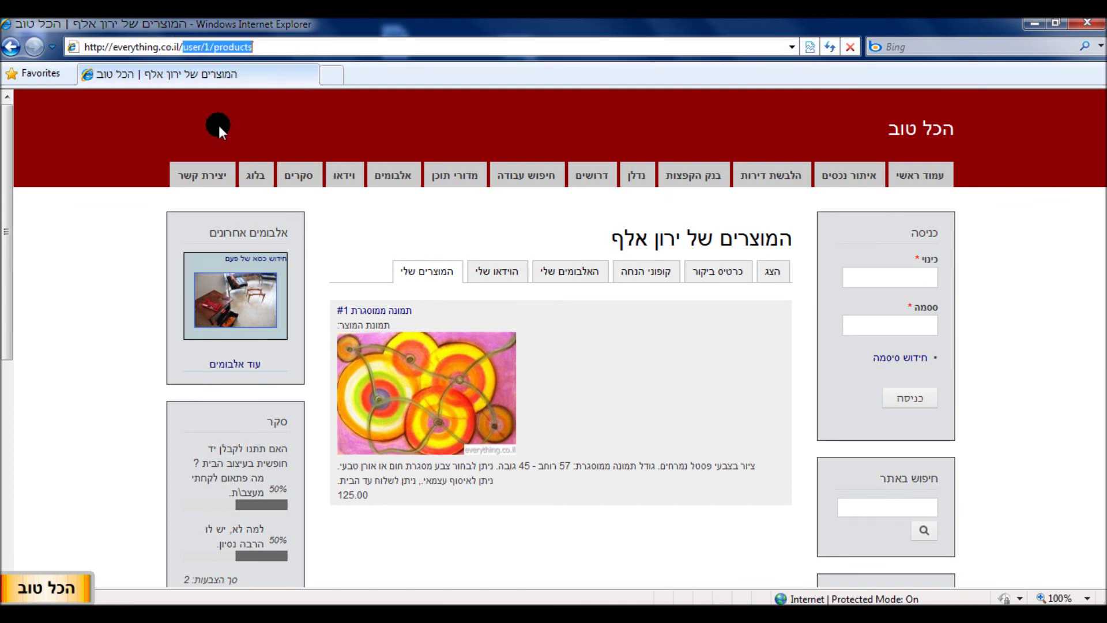
drag(663, 232, 571, 248)
drag(682, 238, 611, 242)
click(616, 242)
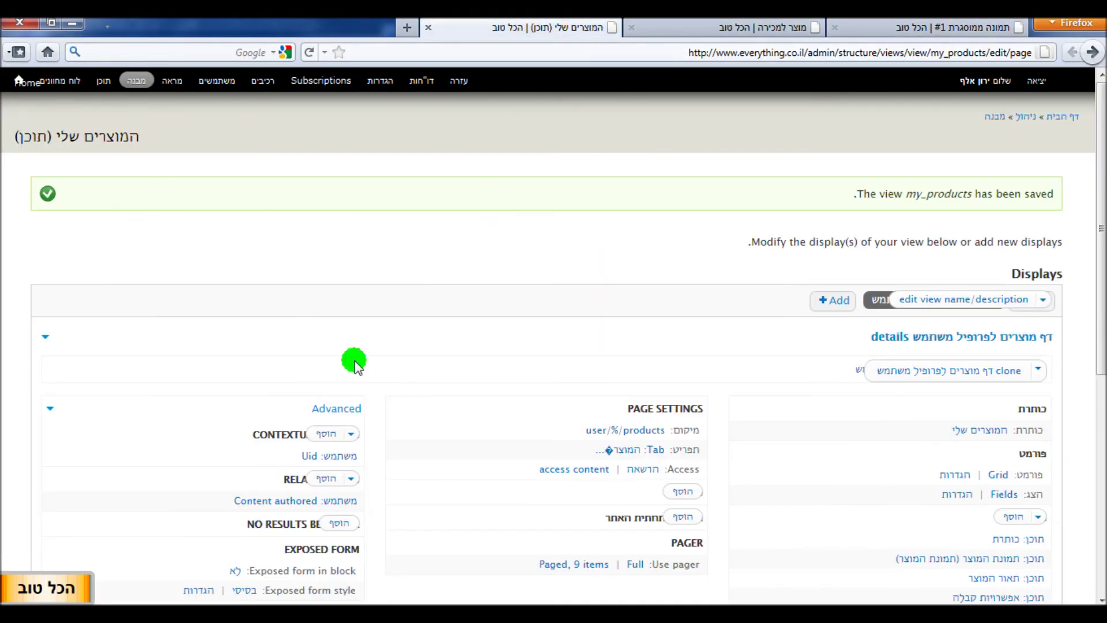
Step: Review the my_products view settings and the מוצר למכירה display settings in Firefox, returning to user/1/products in Internet Explorer
scroll(355, 361, down, 3)
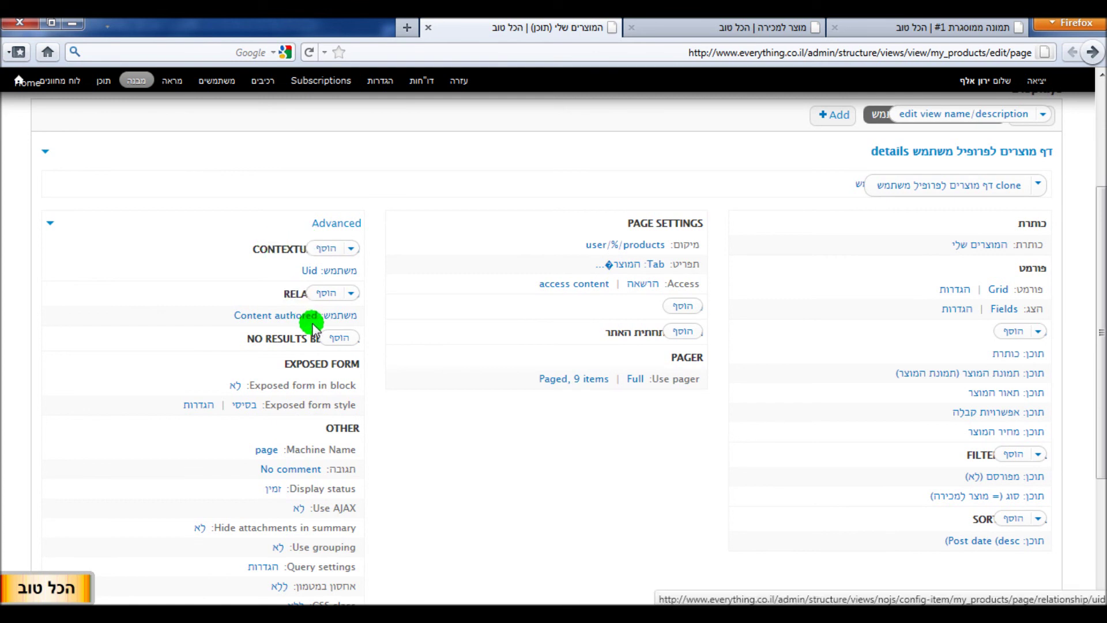
scroll(662, 402, down, 2)
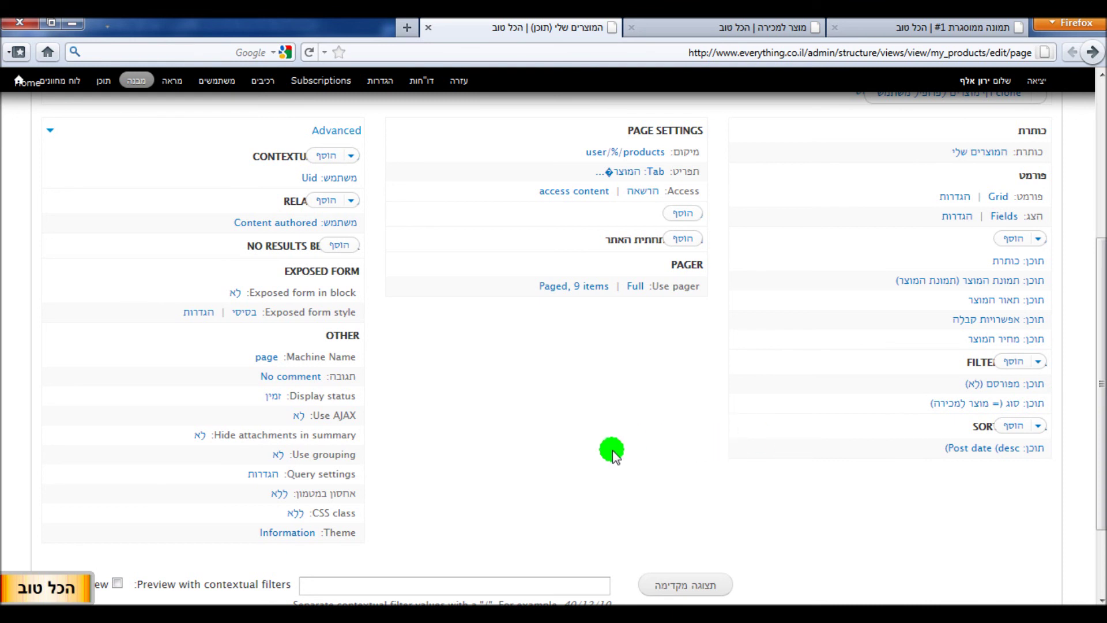
scroll(611, 450, down, 2)
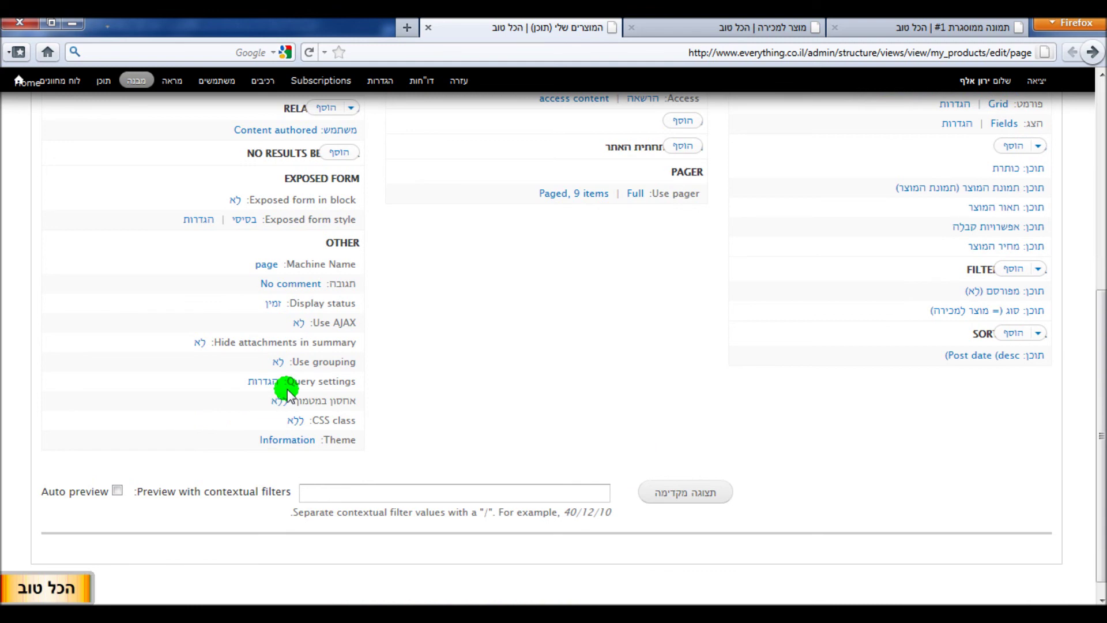
scroll(701, 378, up, 4)
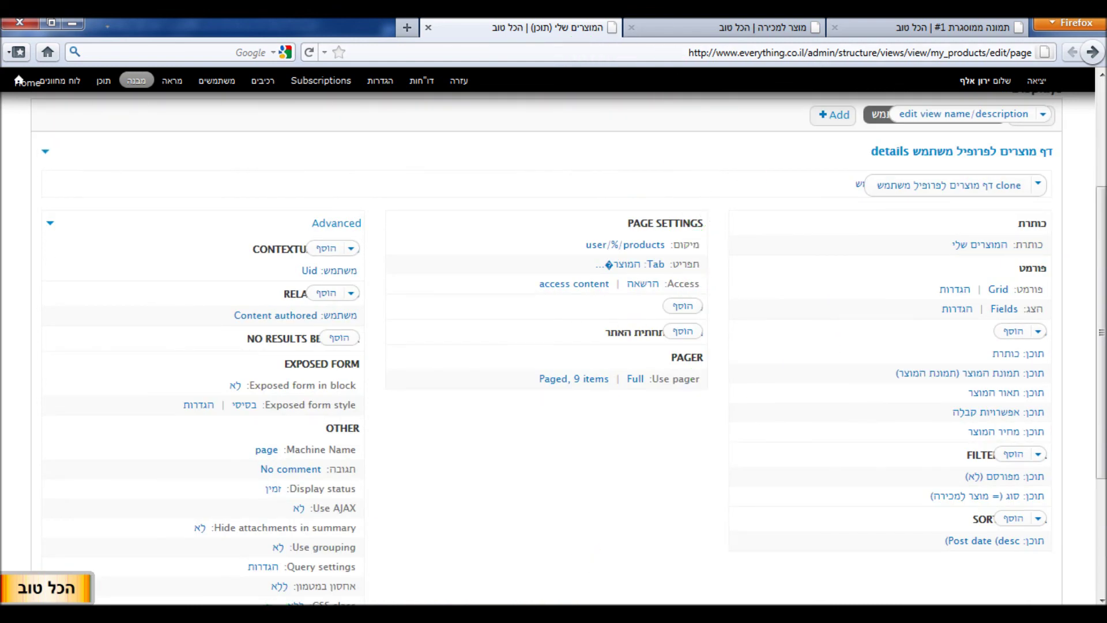
click(807, 22)
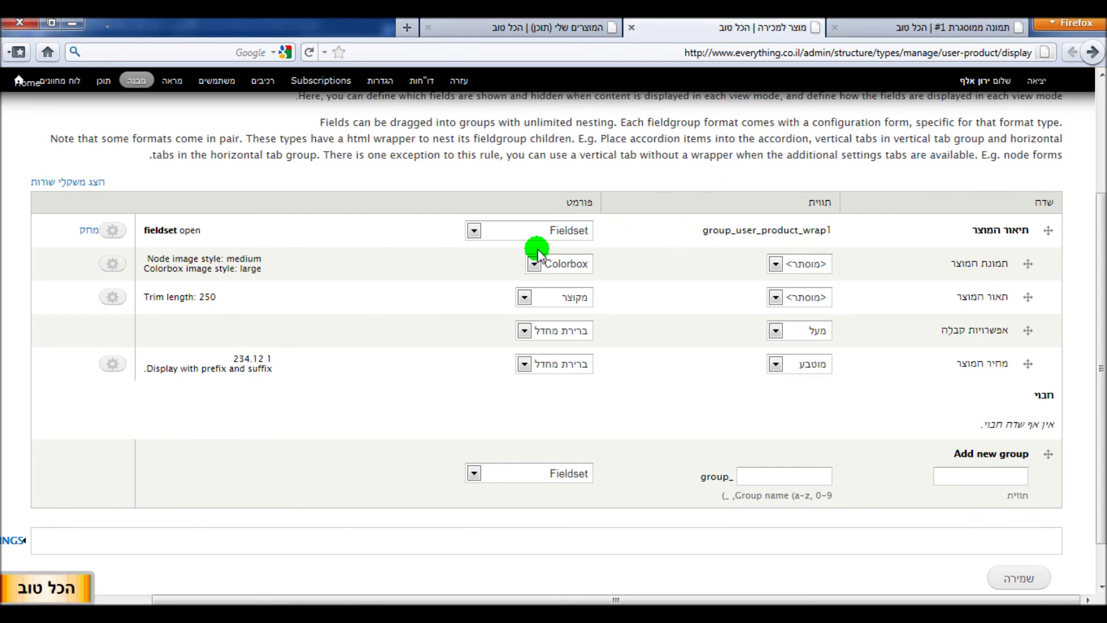
click(182, 600)
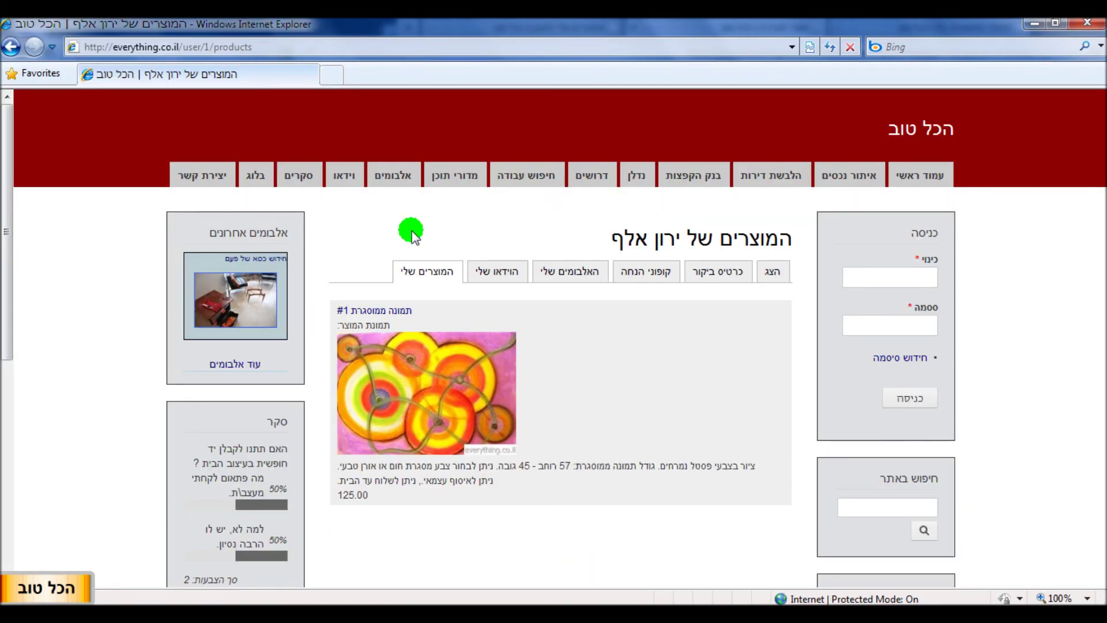